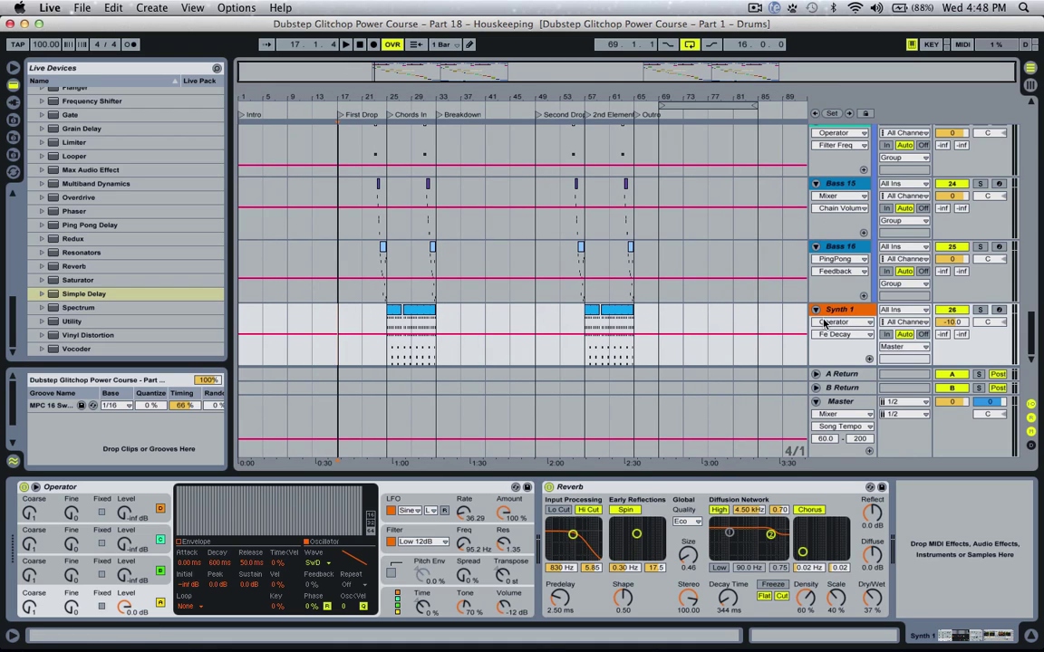
Add a new MIDI track below the Synth 1 track
{"action": "left_click", "coordinate": [337, 318]}
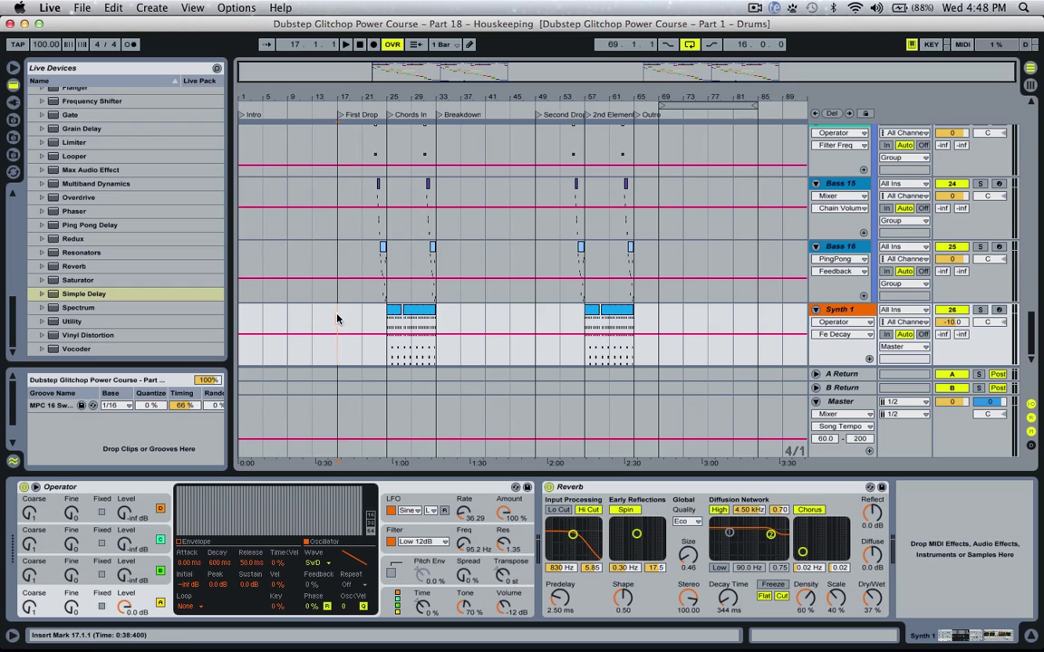
{"action": "left_click", "coordinate": [241, 320]}
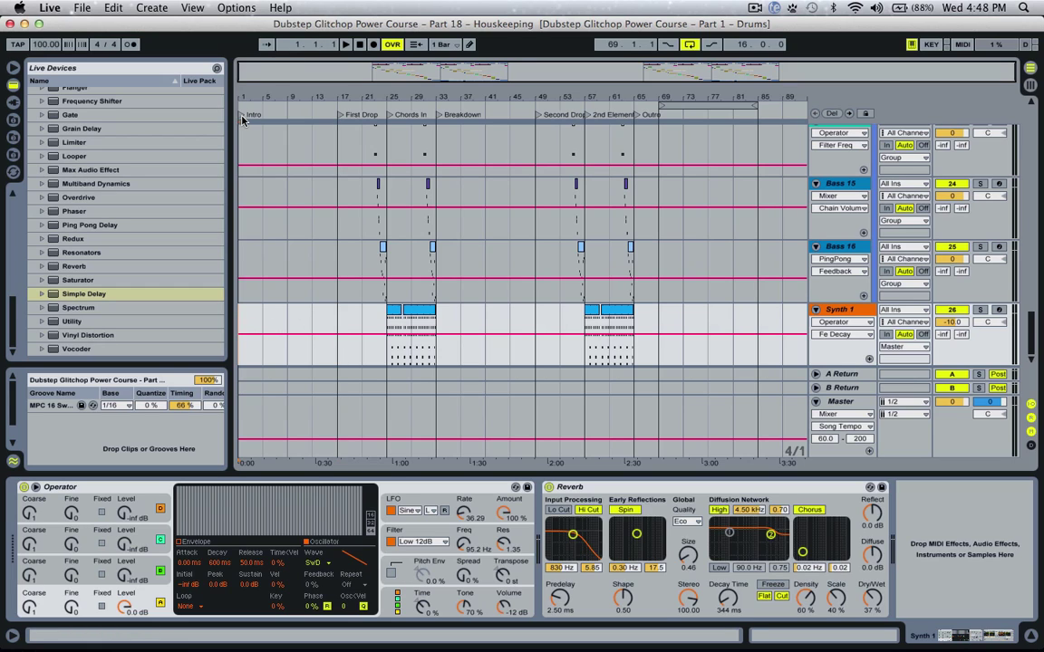
{"action": "left_click_drag", "start_coordinate": [241, 321], "coordinate": [334, 319]}
{"action": "left_click", "coordinate": [265, 317]}
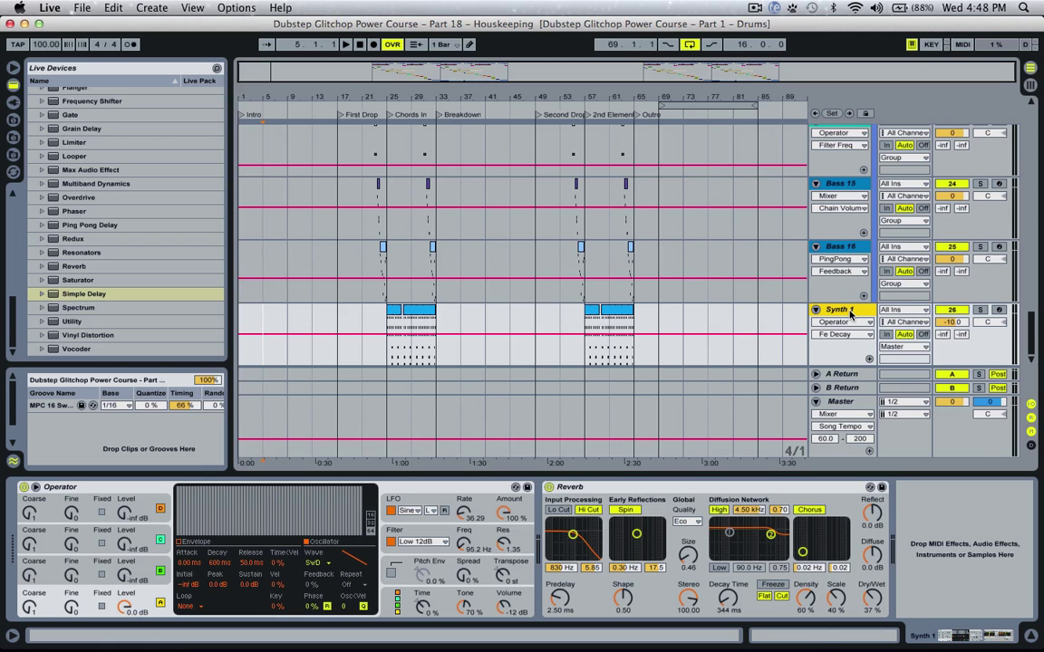
{"action": "key", "text": "super+shift+t"}
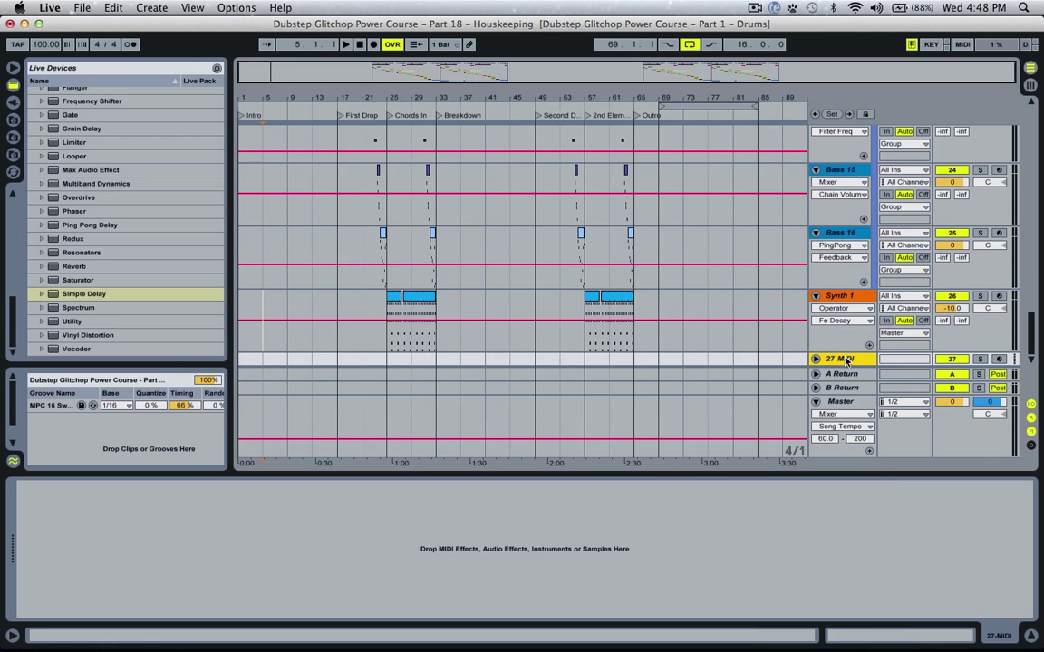
{"action": "left_click", "coordinate": [831, 319]}
Insert a new MIDI track below Toms in the drums group, name it Build 1 and unfold it
{"action": "scroll", "coordinate": [831, 319], "scroll_direction": "up", "scroll_amount": 10}
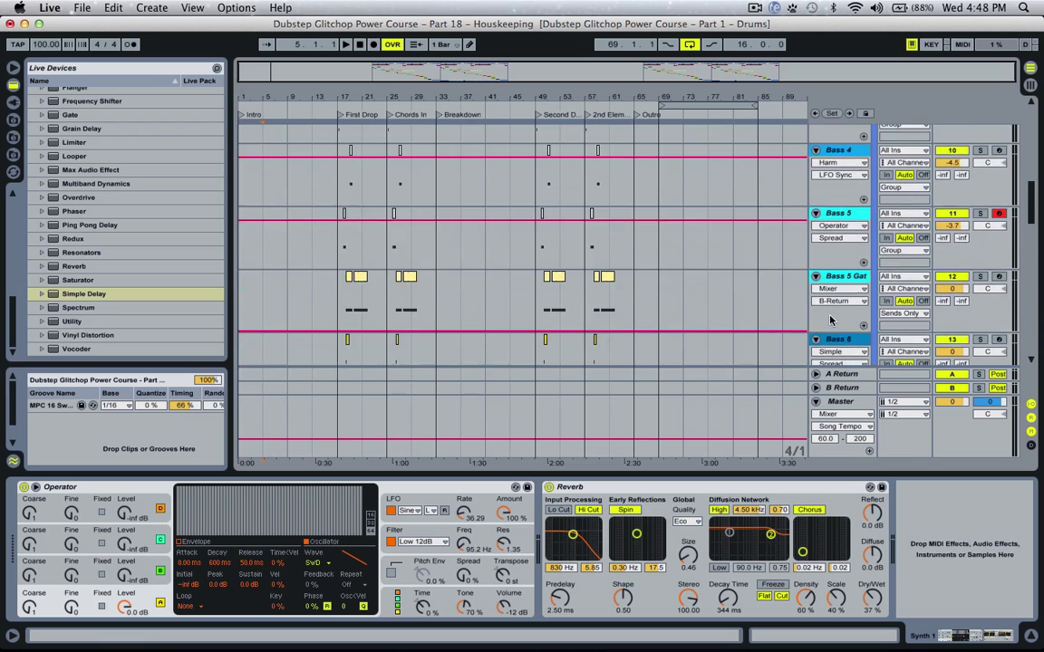
{"action": "scroll", "coordinate": [831, 319], "scroll_direction": "up", "scroll_amount": 3}
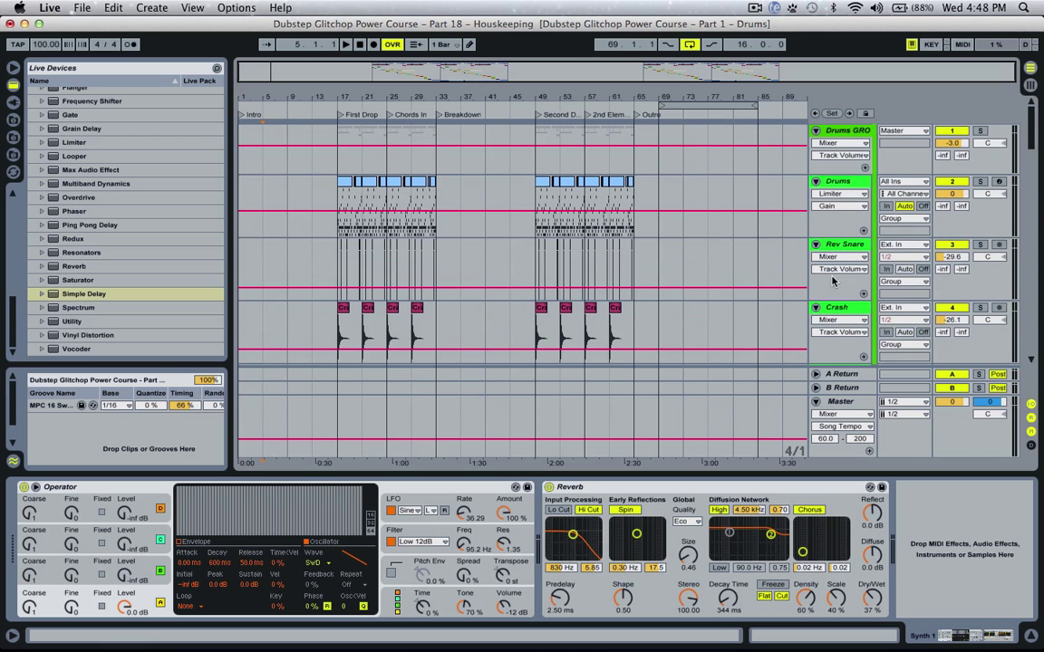
{"action": "scroll", "coordinate": [841, 188], "scroll_direction": "down", "scroll_amount": 6}
{"action": "left_click", "coordinate": [838, 208]}
{"action": "scroll", "coordinate": [838, 208], "scroll_direction": "up", "scroll_amount": 6}
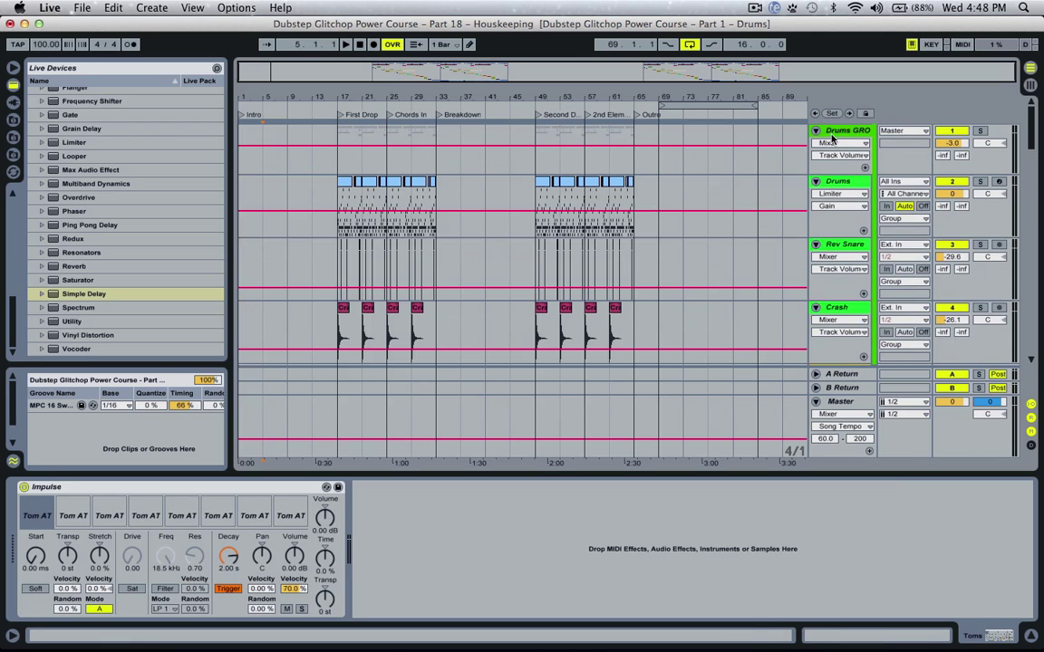
{"action": "left_click", "coordinate": [815, 131]}
{"action": "left_click", "coordinate": [814, 131]}
{"action": "scroll", "coordinate": [829, 208], "scroll_direction": "down", "scroll_amount": 5}
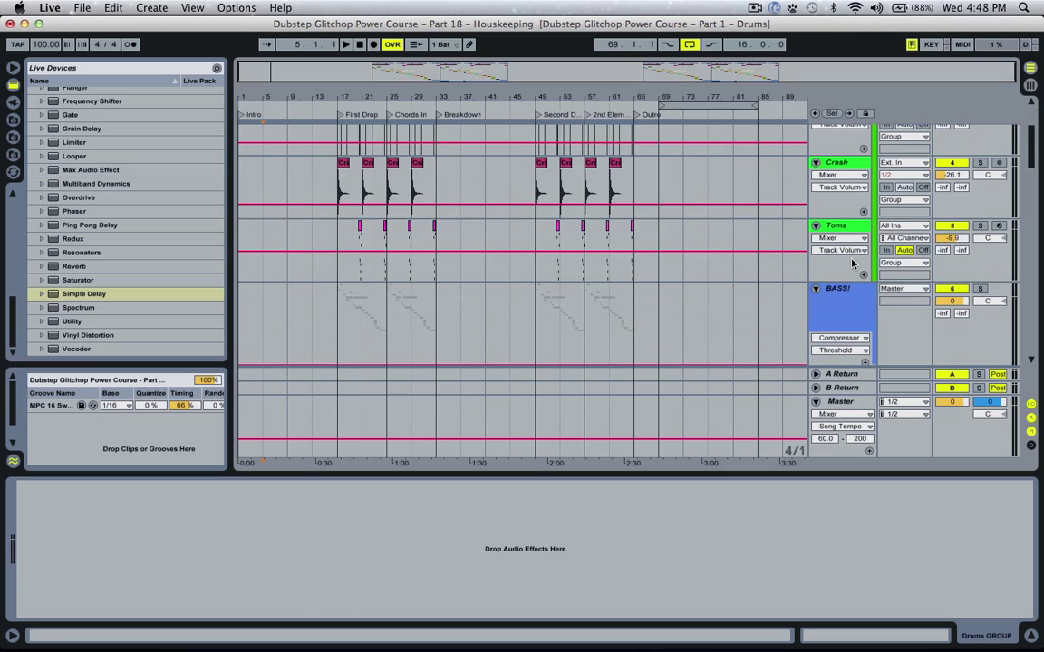
{"action": "left_click", "coordinate": [838, 226]}
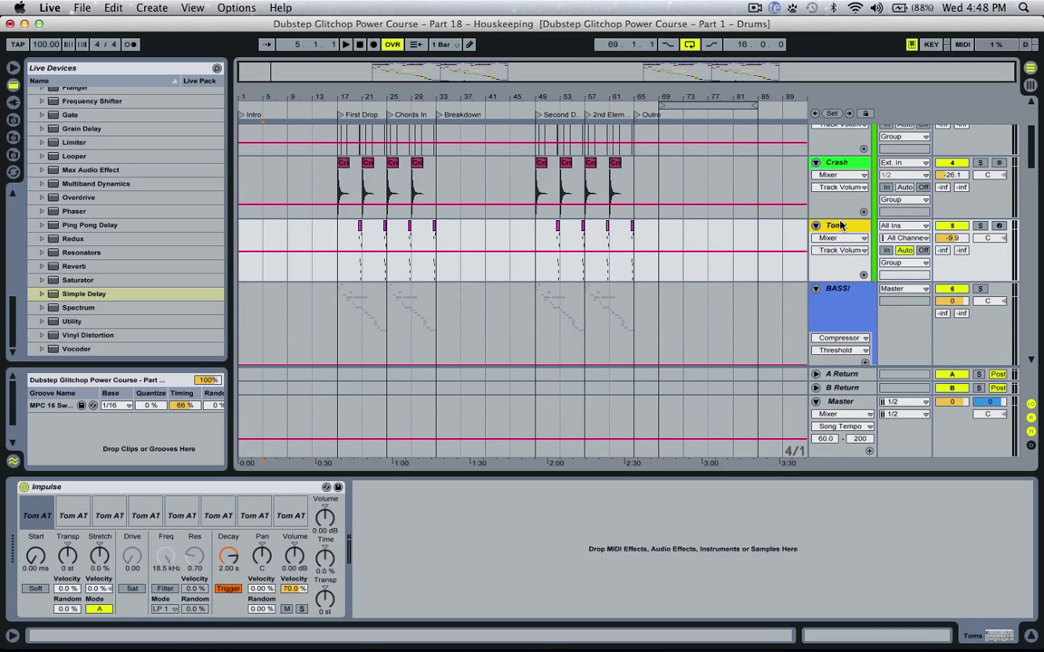
{"action": "key", "text": "super+shift+t"}
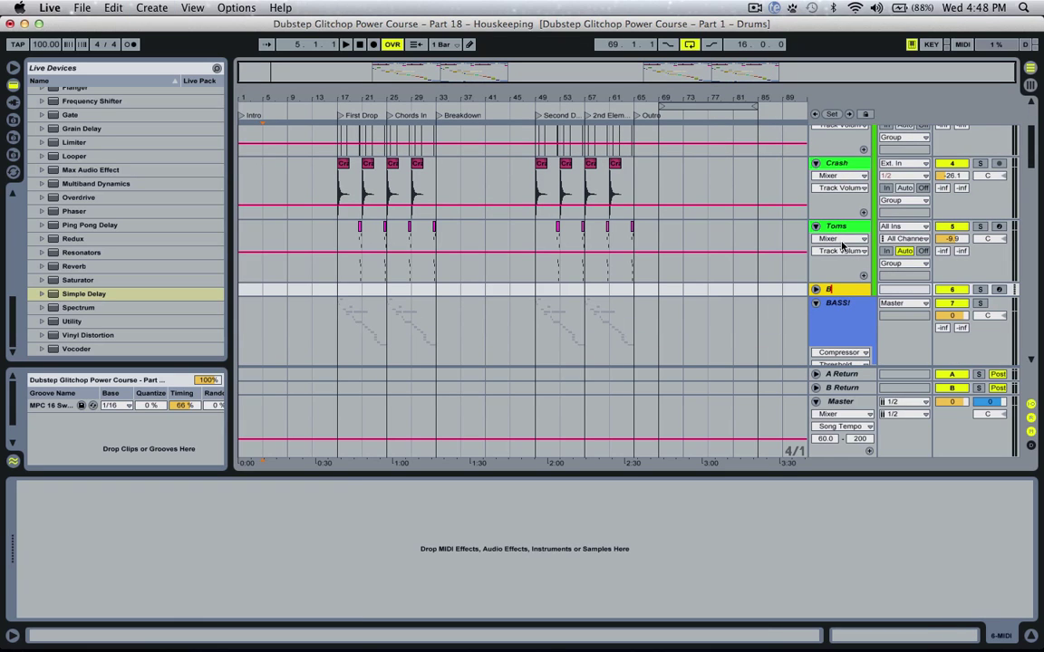
{"action": "left_click", "coordinate": [815, 289]}
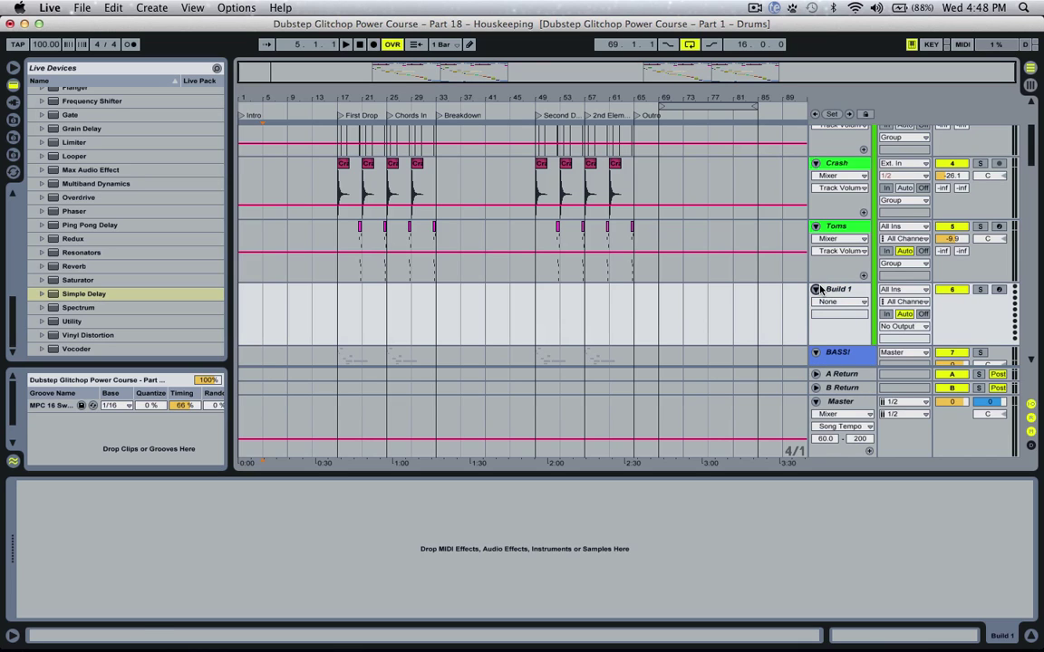
Load the Operator instrument onto the Build 1 track
{"action": "scroll", "coordinate": [574, 243], "scroll_direction": "down", "scroll_amount": 2}
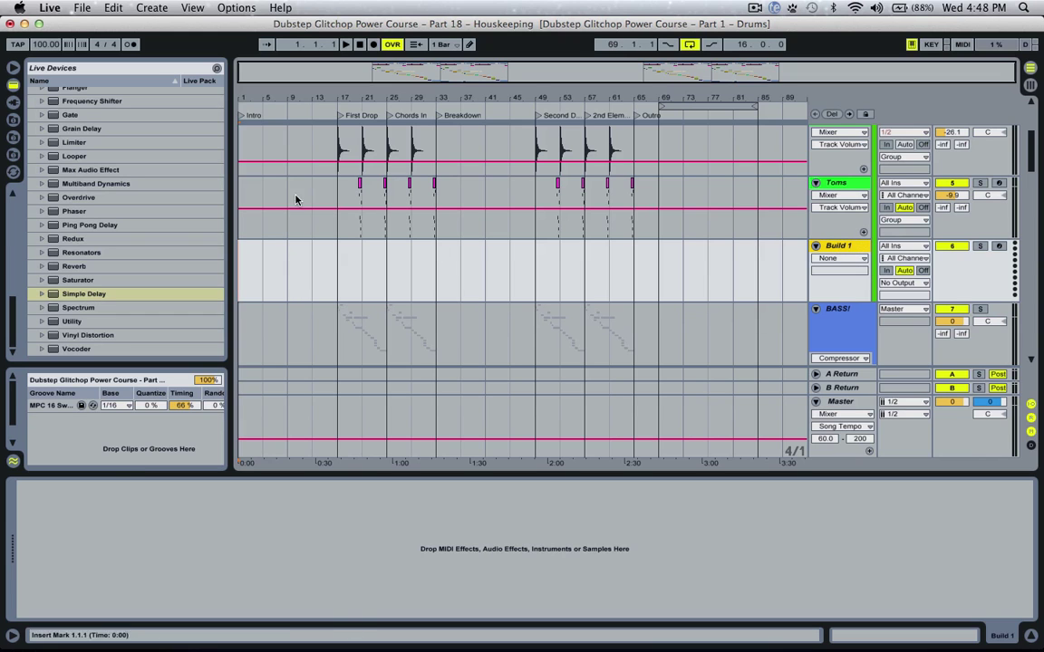
{"action": "scroll", "coordinate": [130, 211], "scroll_direction": "up", "scroll_amount": 10}
{"action": "left_click", "coordinate": [73, 219]}
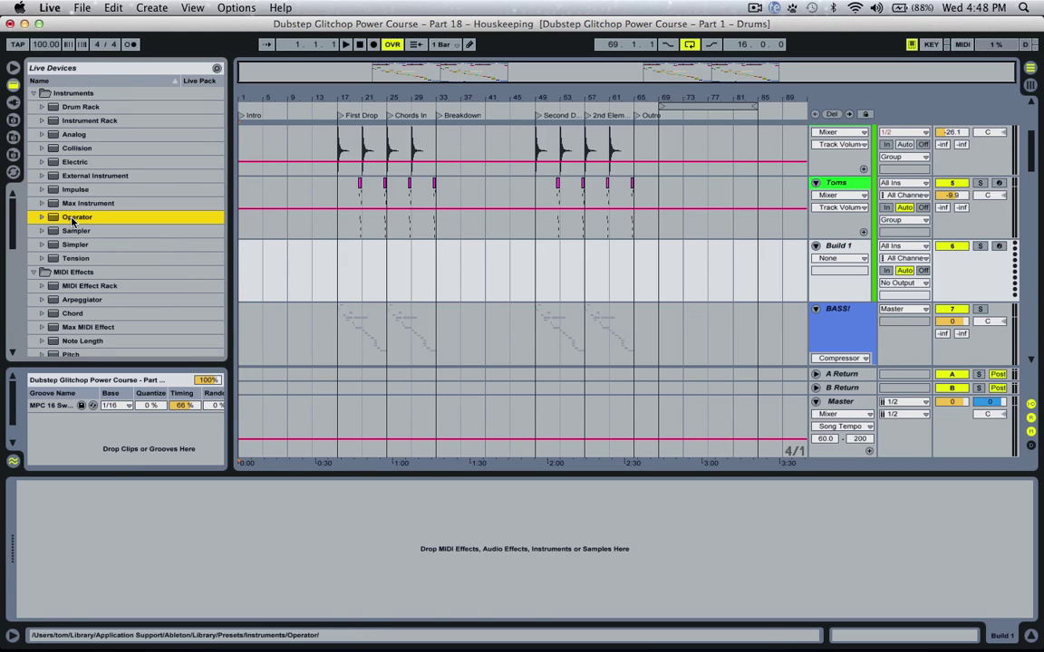
{"action": "double_click", "coordinate": [82, 217]}
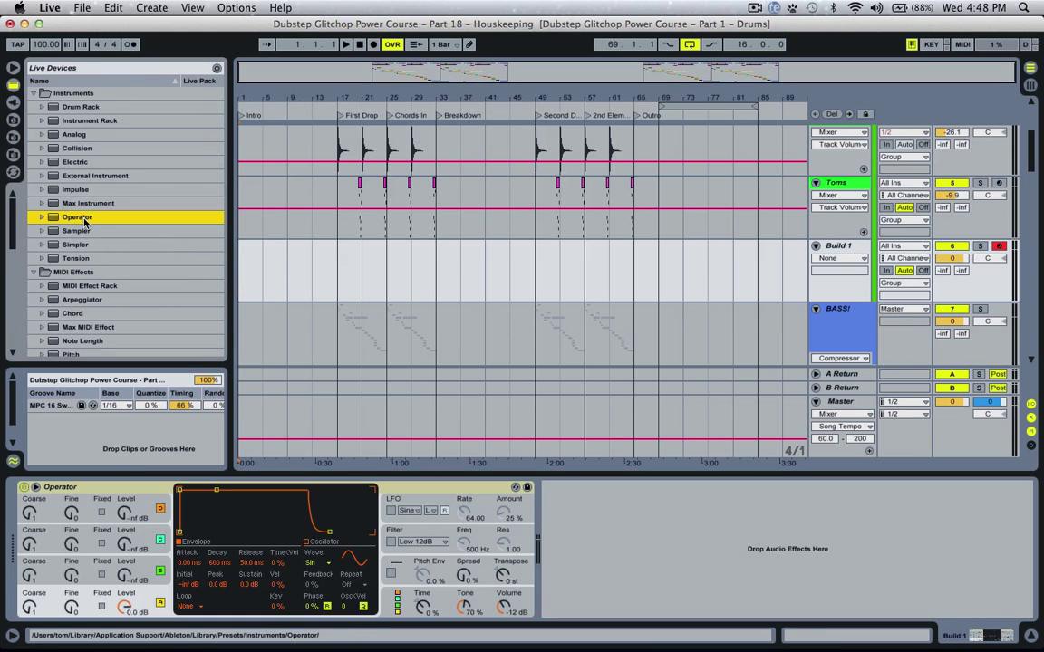
Create an empty 16-bar MIDI clip on Build 1 covering the intro from bar 1 to bar 17
{"action": "left_click", "coordinate": [332, 283]}
{"action": "left_click_drag", "start_coordinate": [332, 283], "coordinate": [209, 240]}
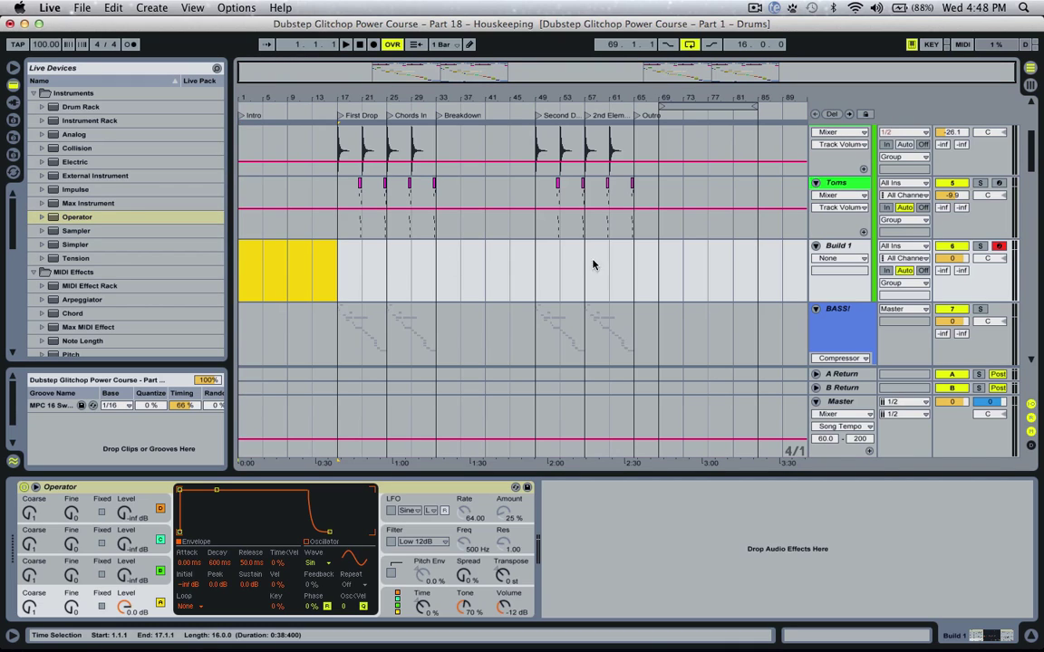
{"action": "left_click", "coordinate": [328, 288]}
{"action": "left_click_drag", "start_coordinate": [332, 288], "coordinate": [176, 273]}
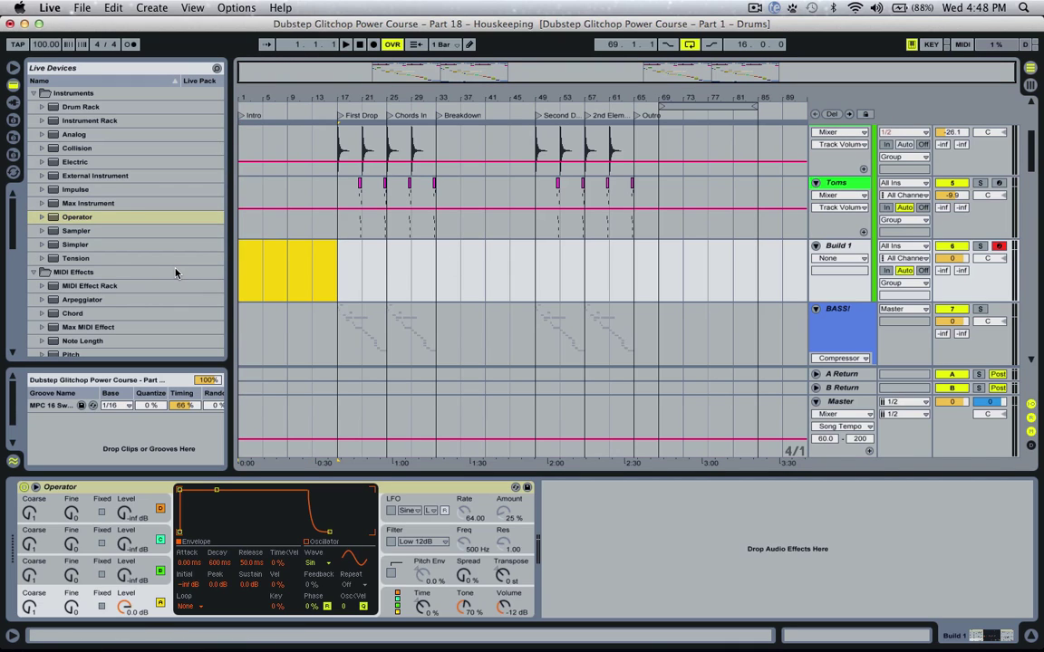
{"action": "key", "text": "super+shift+m"}
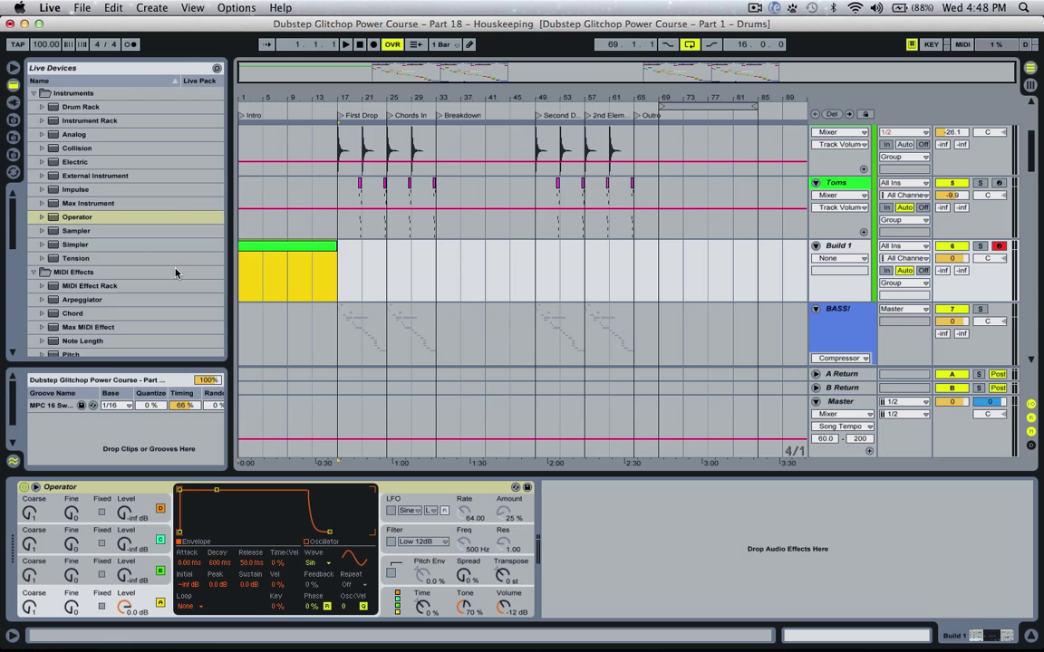
Draw one sustained note just above C2 across all 16 bars of the Build 1 clip and play it back
{"action": "double_click", "coordinate": [289, 245]}
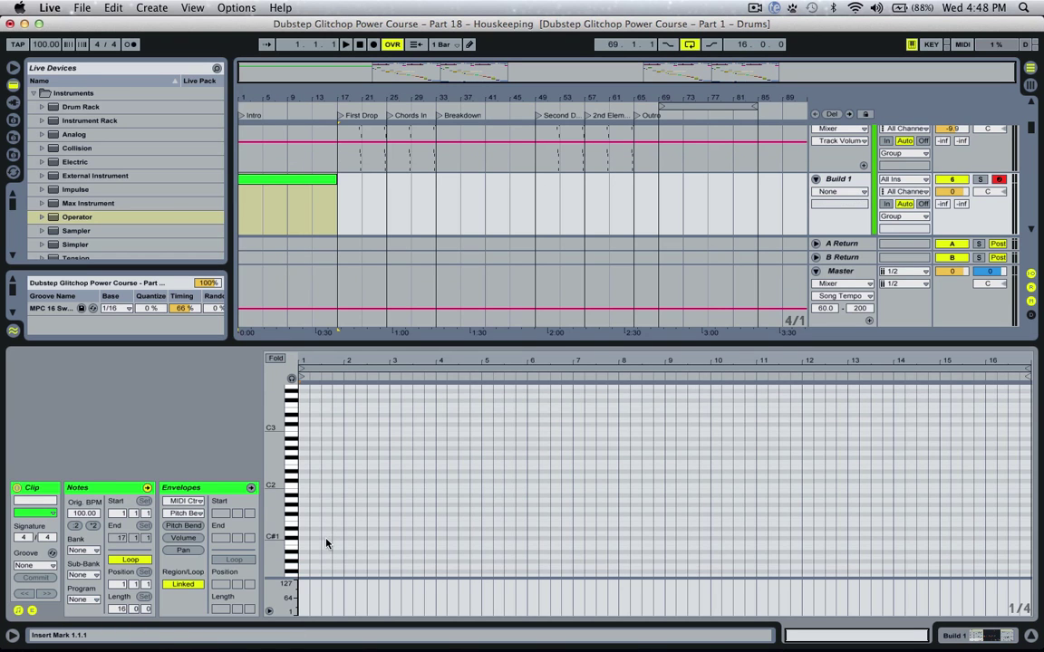
{"action": "double_click", "coordinate": [302, 479]}
{"action": "left_click_drag", "start_coordinate": [313, 477], "coordinate": [1029, 474]}
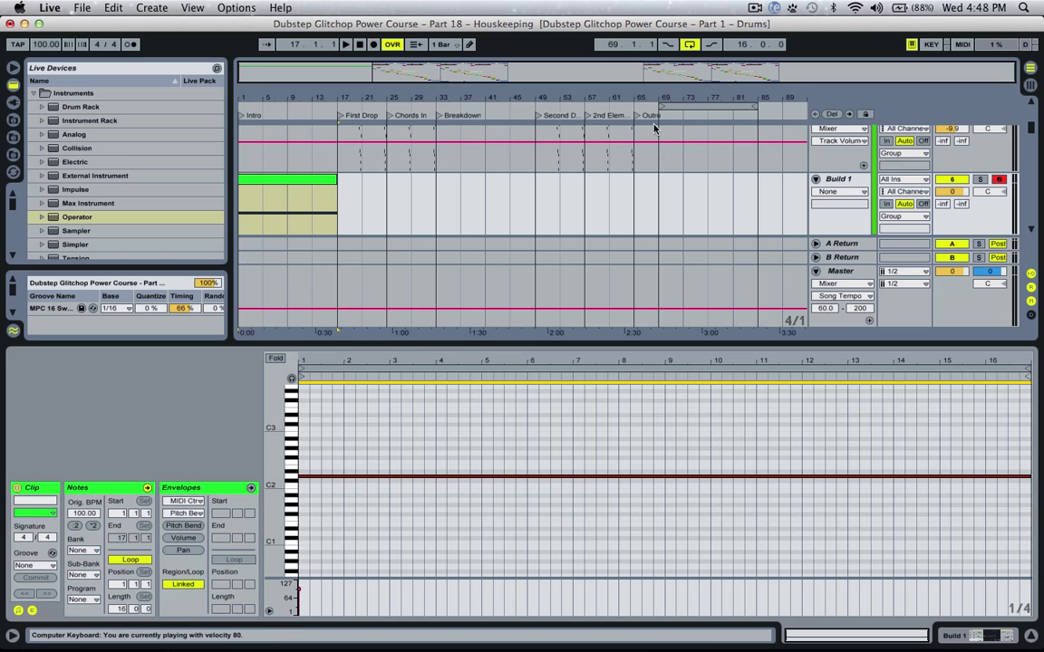
{"action": "key", "text": "space"}
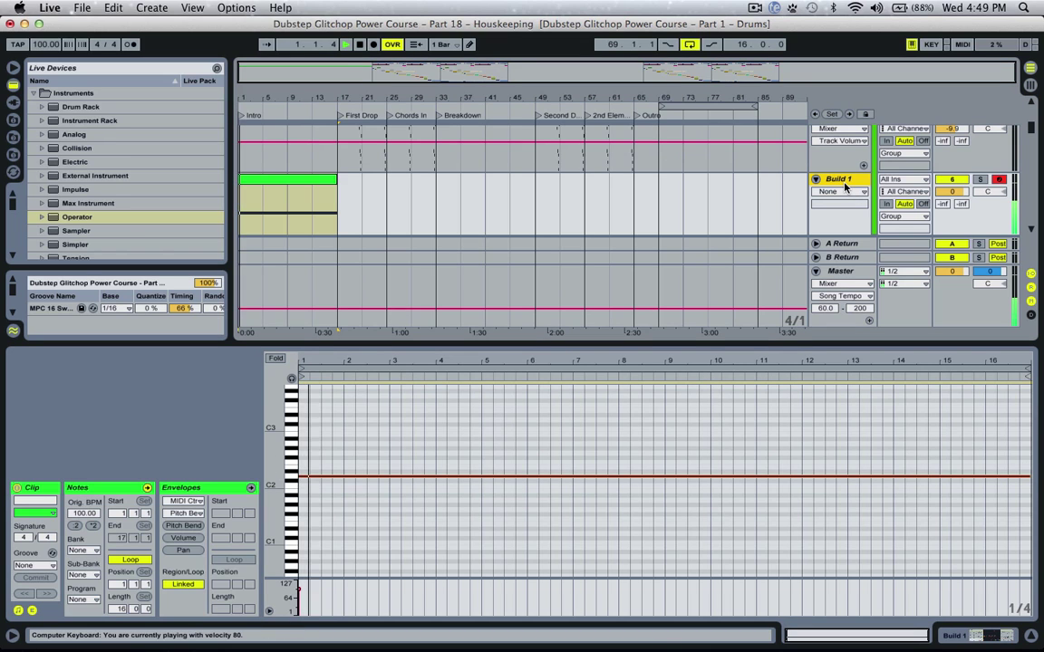
Set Operator's pitch bend range on Build 1 to +12 st in its global settings
{"action": "left_click", "coordinate": [847, 181]}
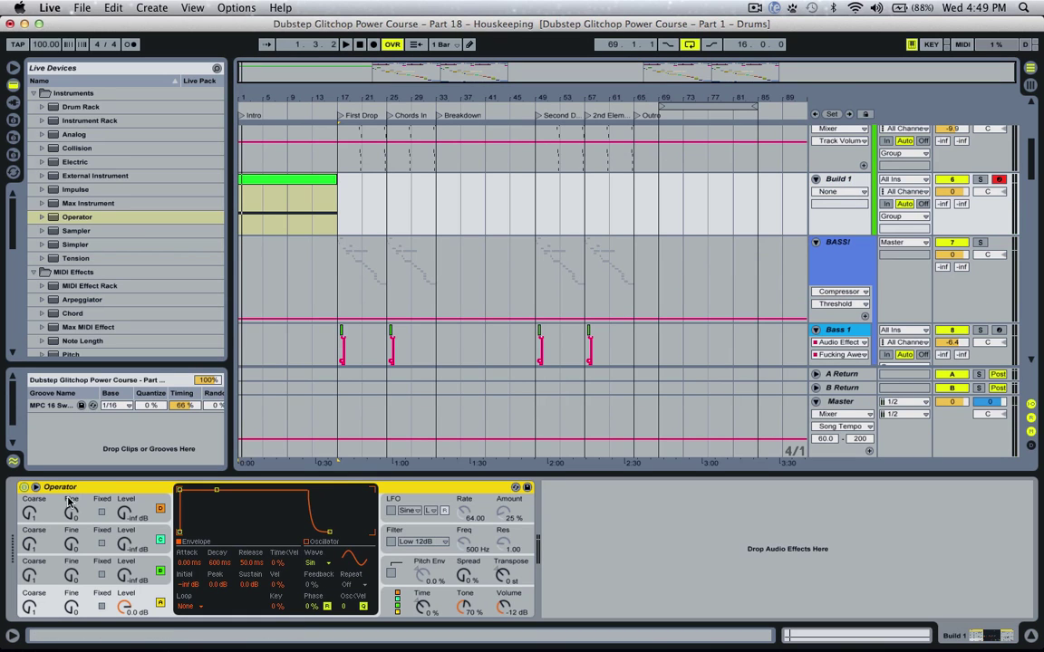
{"action": "left_click", "coordinate": [426, 605]}
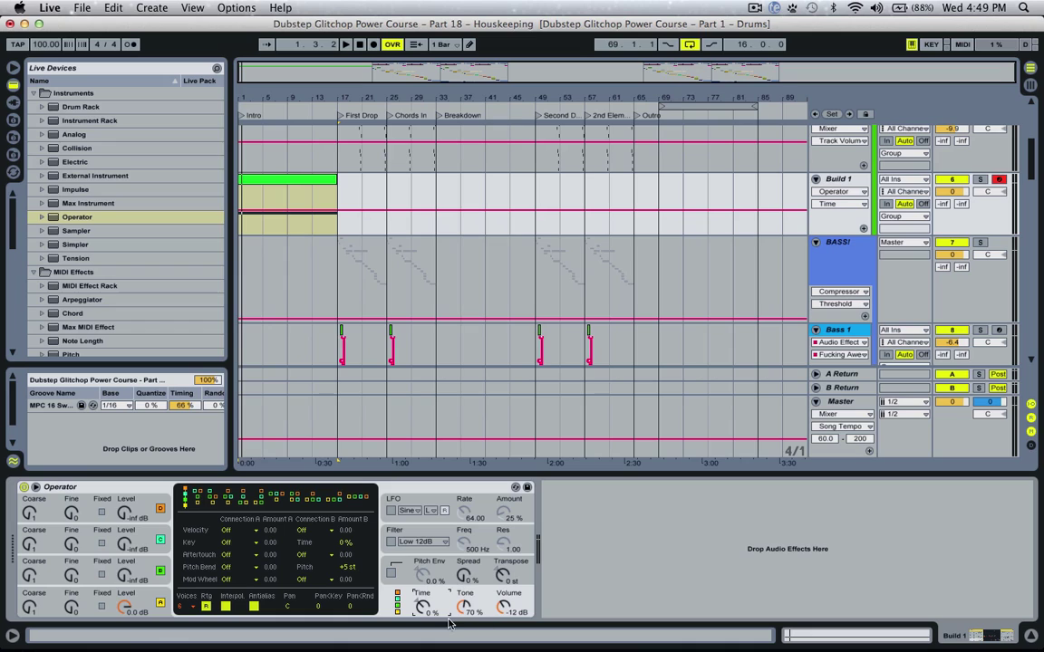
{"action": "left_click_drag", "start_coordinate": [348, 567], "coordinate": [347, 535]}
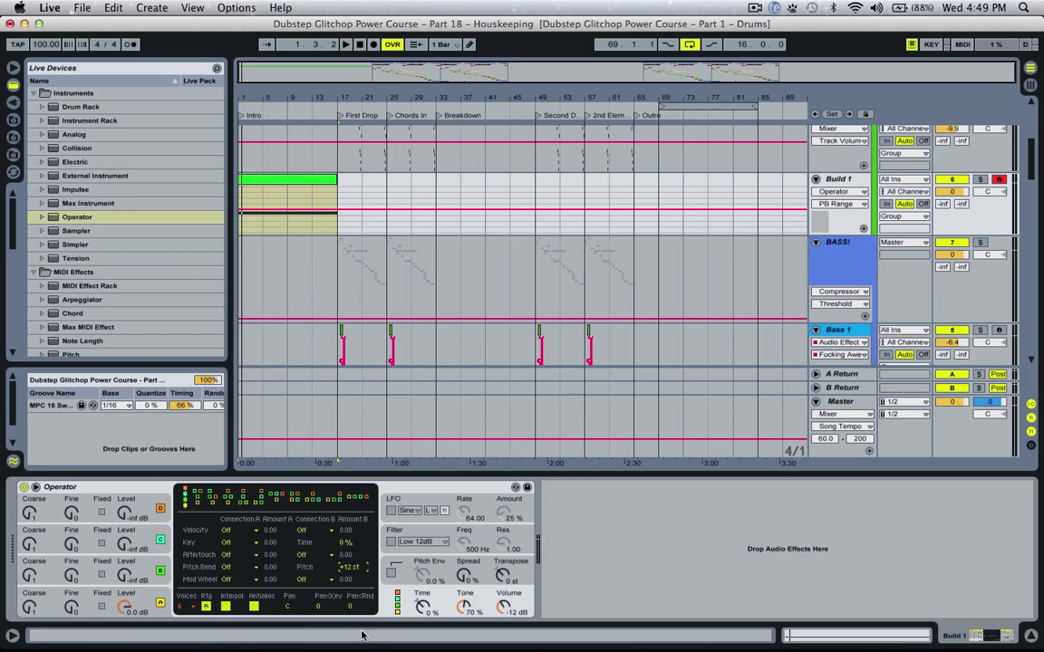
Draw a pitch bend envelope in the Build 1 clip rising linearly from minimum at bar 1 to maximum at the clip's end
{"action": "double_click", "coordinate": [261, 183]}
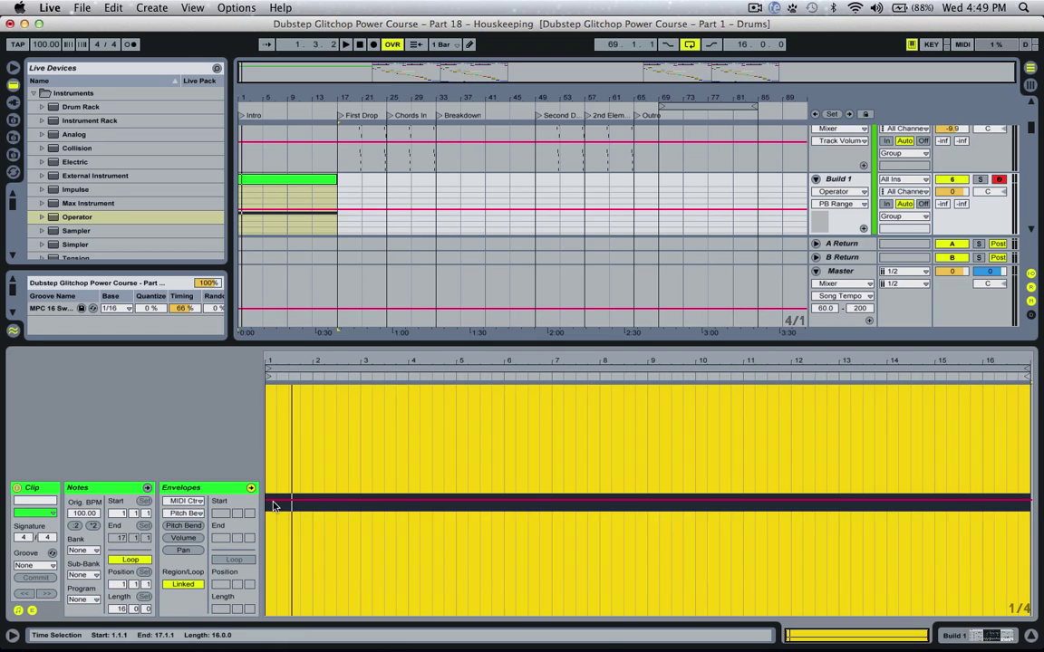
{"action": "left_click", "coordinate": [273, 506]}
{"action": "left_click_drag", "start_coordinate": [276, 504], "coordinate": [1030, 385]}
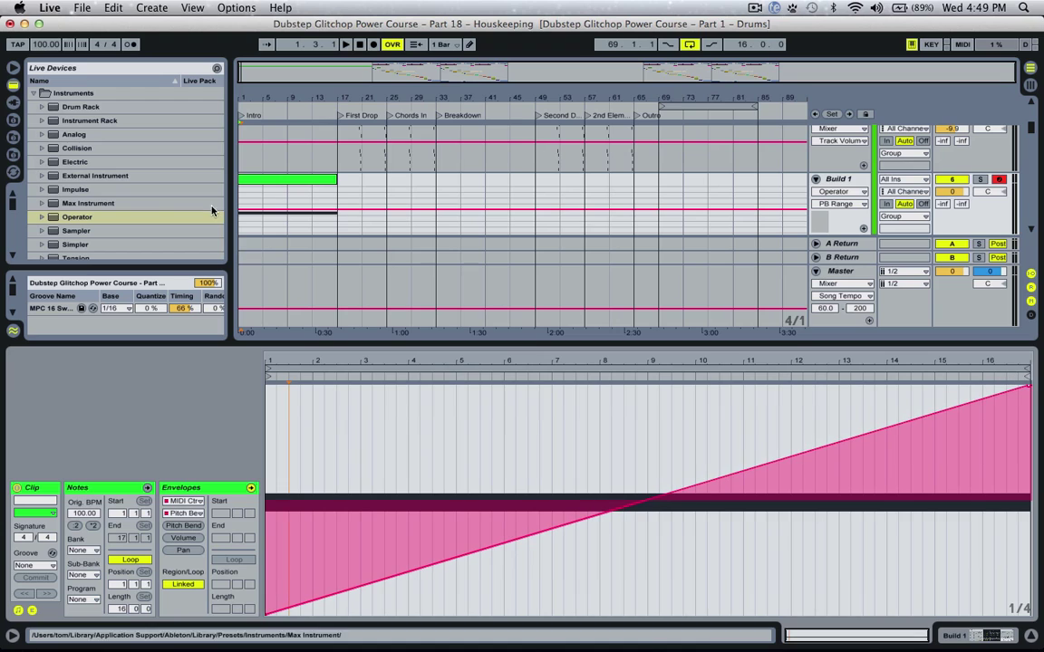
Play the Build 1 clip briefly from bar 1 to audition the pitch rise
{"action": "left_click", "coordinate": [317, 179]}
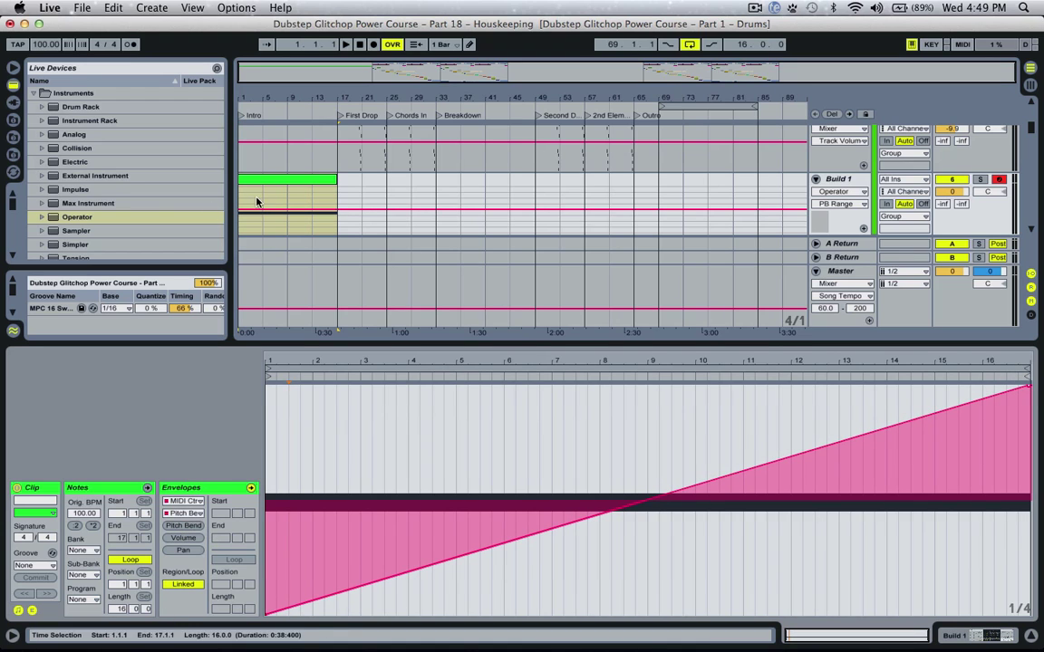
{"action": "left_click", "coordinate": [268, 241]}
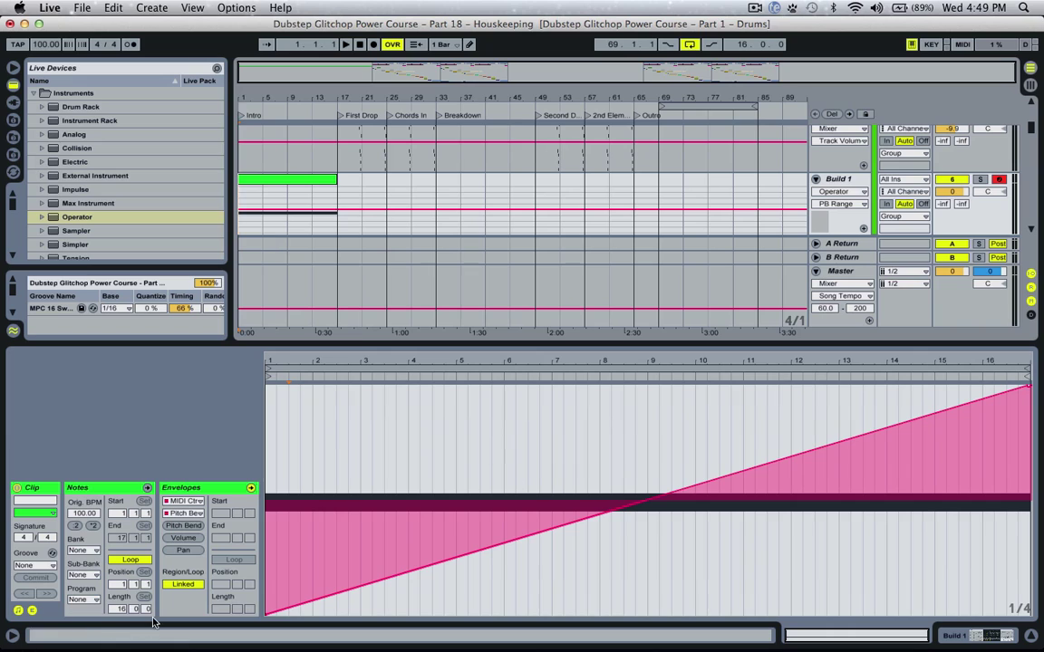
{"action": "key", "text": "space"}
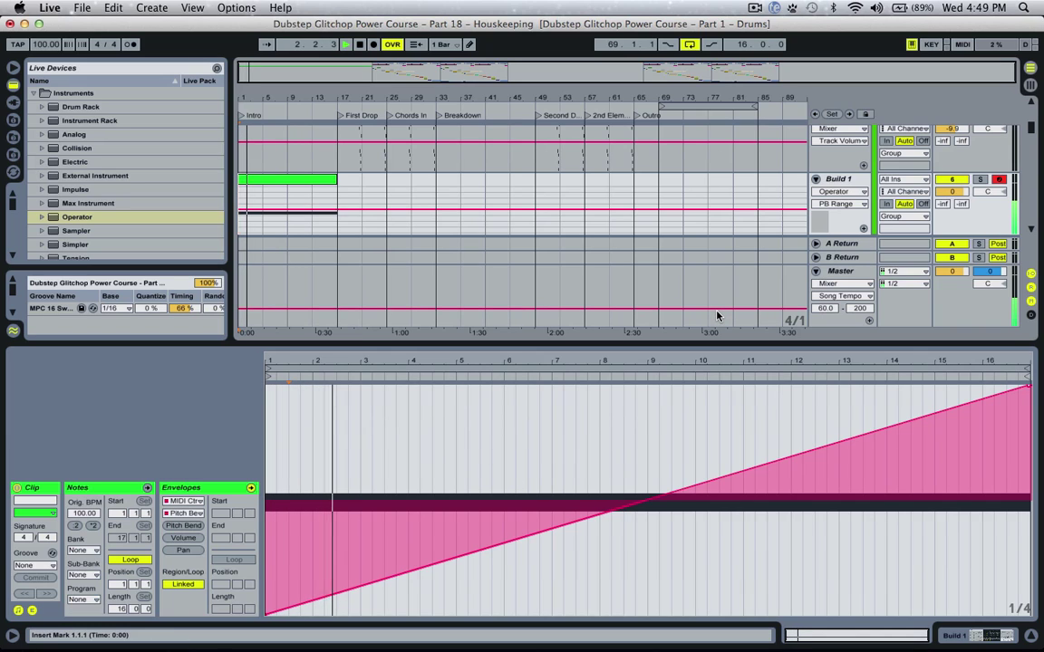
{"action": "key", "text": "space"}
Add EQ Eight to Build 1 and make band 1 a low-cut filter at about 114 Hz with a Q of 0.21
{"action": "scroll", "coordinate": [156, 204], "scroll_direction": "down", "scroll_amount": 5}
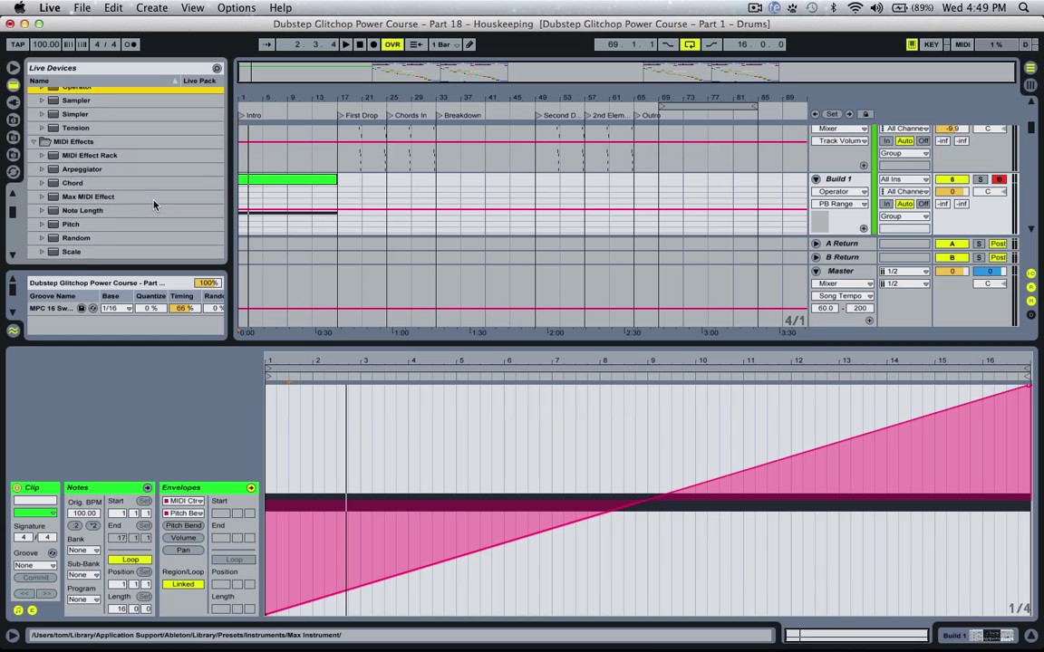
{"action": "scroll", "coordinate": [154, 205], "scroll_direction": "down", "scroll_amount": 5}
{"action": "left_click", "coordinate": [138, 209]}
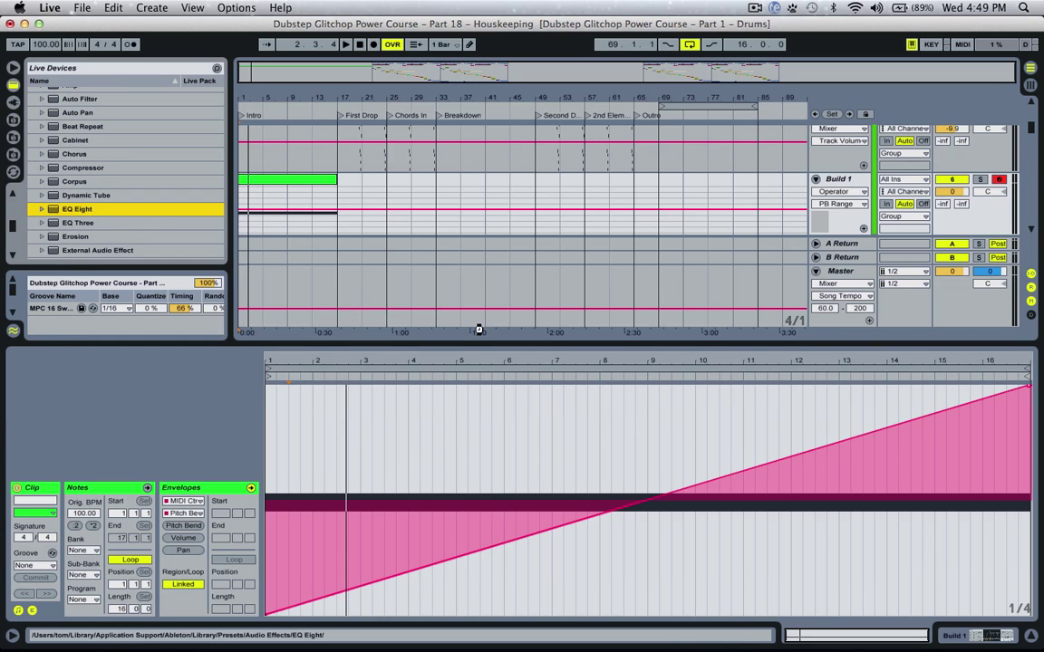
{"action": "left_click_drag", "start_coordinate": [479, 330], "coordinate": [667, 577]}
{"action": "left_click", "coordinate": [661, 546]}
{"action": "left_click", "coordinate": [625, 609]}
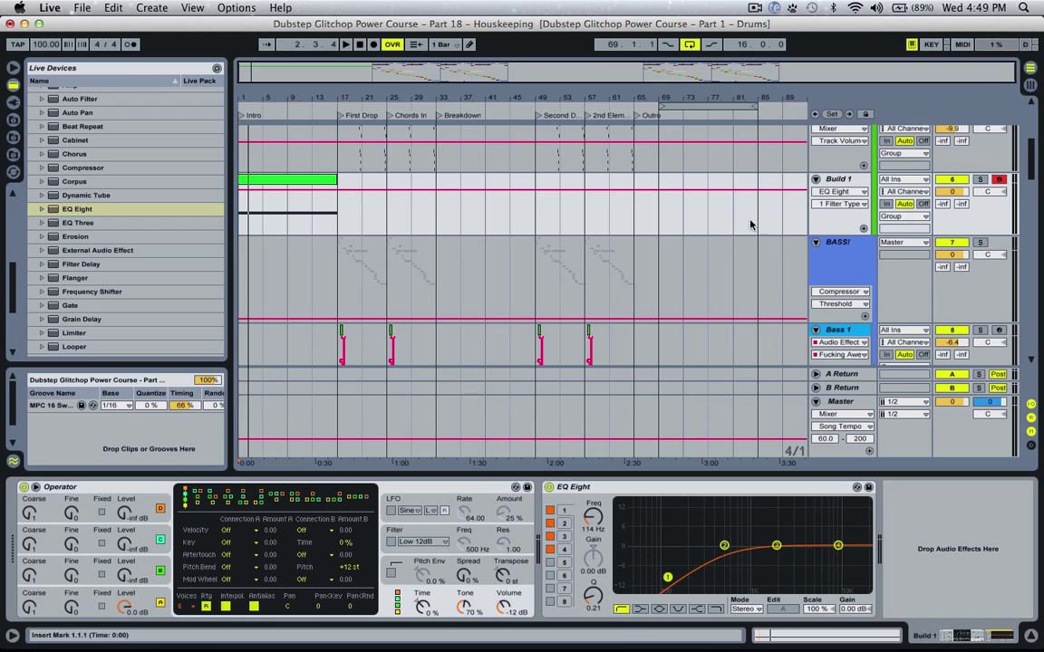
Turn on Operator's LFO on Build 1, set its rate to about 107.85 and its amount to 0%, auditioning the sound
{"action": "left_click", "coordinate": [838, 180]}
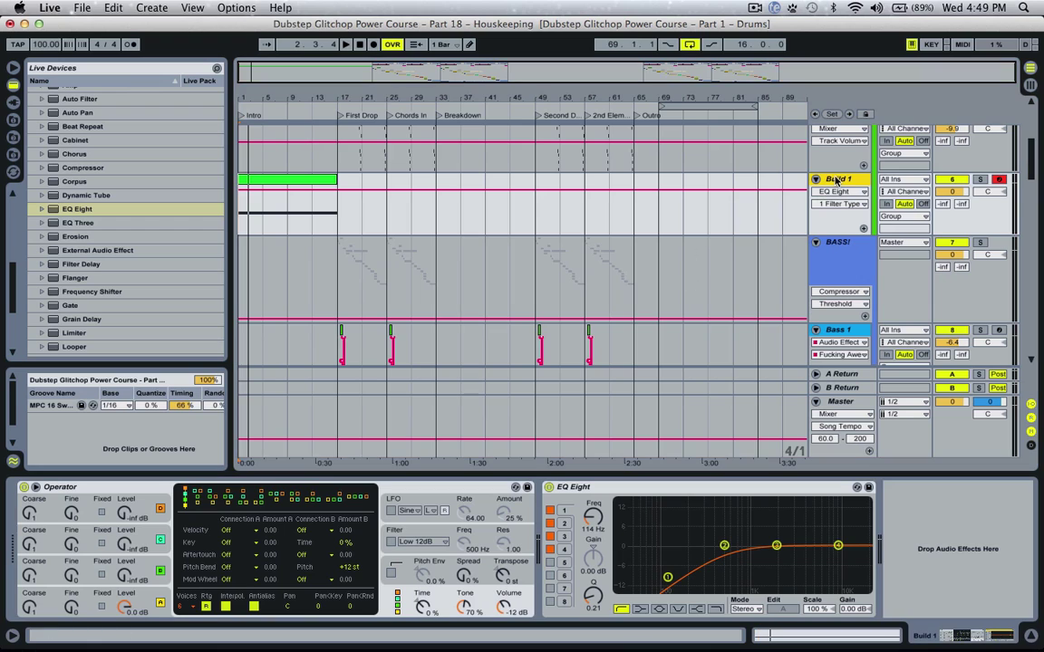
{"action": "left_click", "coordinate": [400, 499]}
{"action": "left_click", "coordinate": [391, 511]}
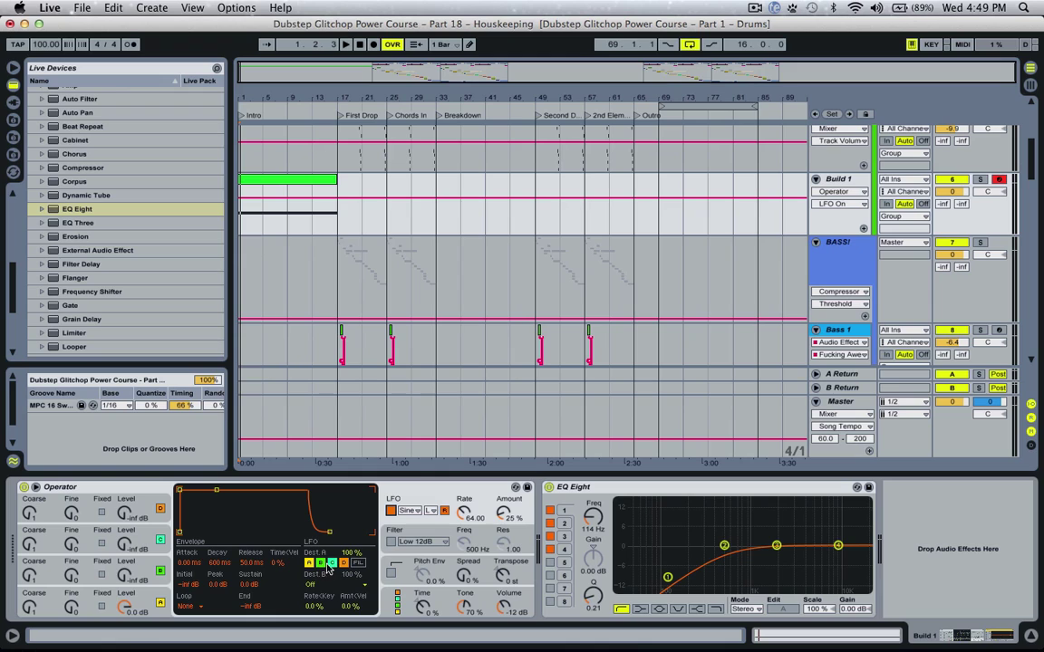
{"action": "left_click", "coordinate": [503, 515]}
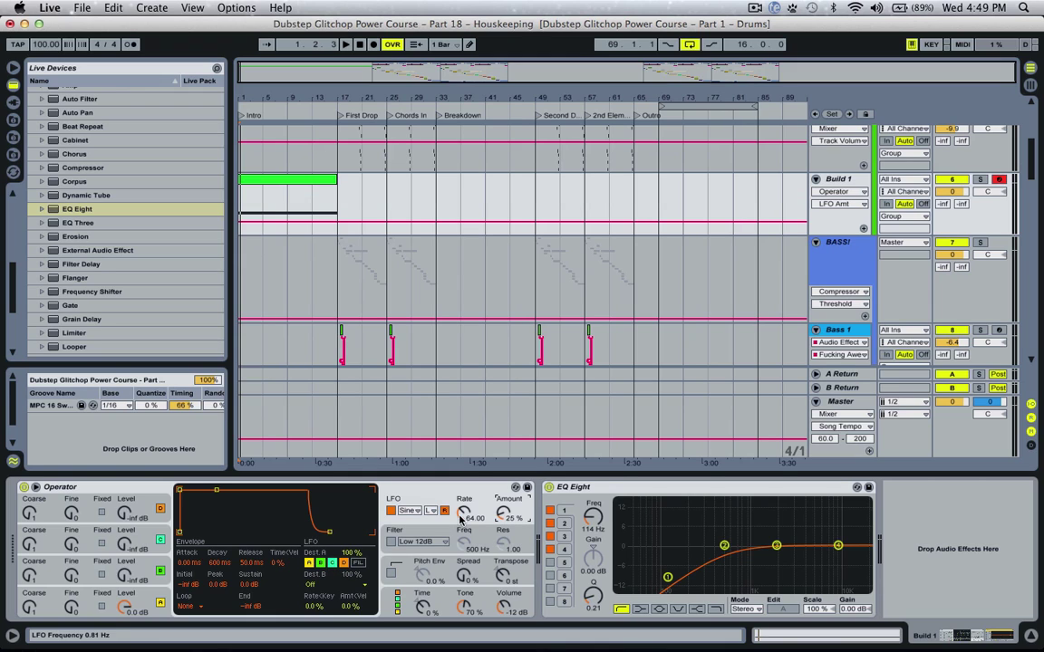
{"action": "left_click_drag", "start_coordinate": [460, 515], "coordinate": [460, 458]}
{"action": "key", "text": "space"}
{"action": "mouse_move", "coordinate": [499, 518]}
{"action": "left_mouse_down"}
{"action": "mouse_move", "coordinate": [499, 455]}
{"action": "mouse_move", "coordinate": [503, 536]}
{"action": "mouse_move", "coordinate": [503, 513]}
{"action": "mouse_move", "coordinate": [503, 526]}
{"action": "left_mouse_up"}
{"action": "key", "text": "space"}
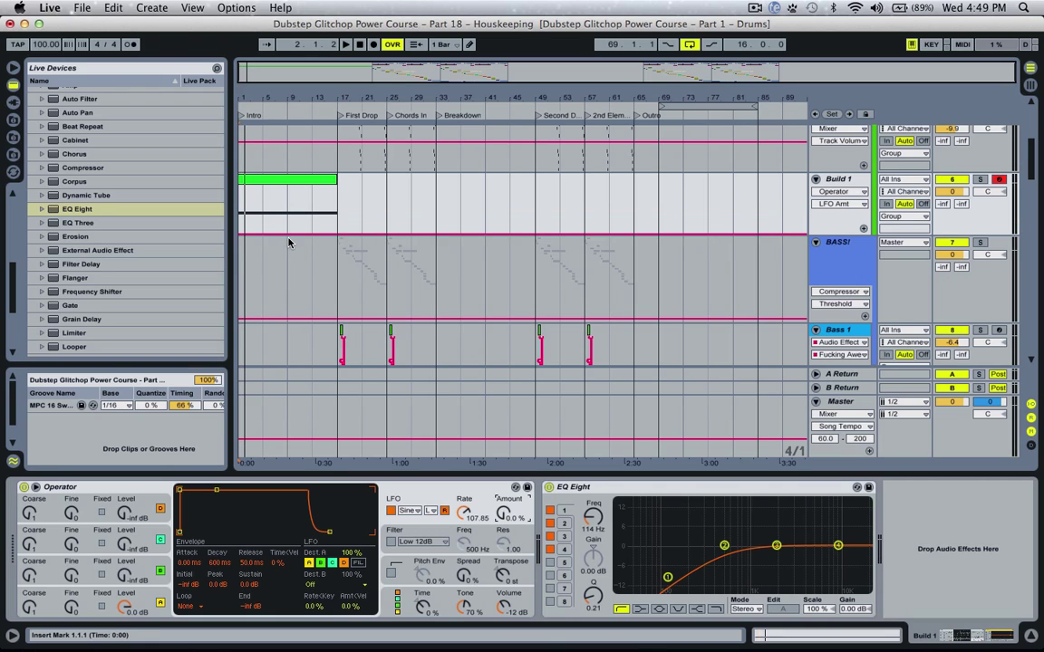
Automate Operator's LFO amount on Build 1 from about 0% to 59%, and its rate from about 86.6 to 121, between bars 9 and 17
{"action": "left_click", "coordinate": [288, 234]}
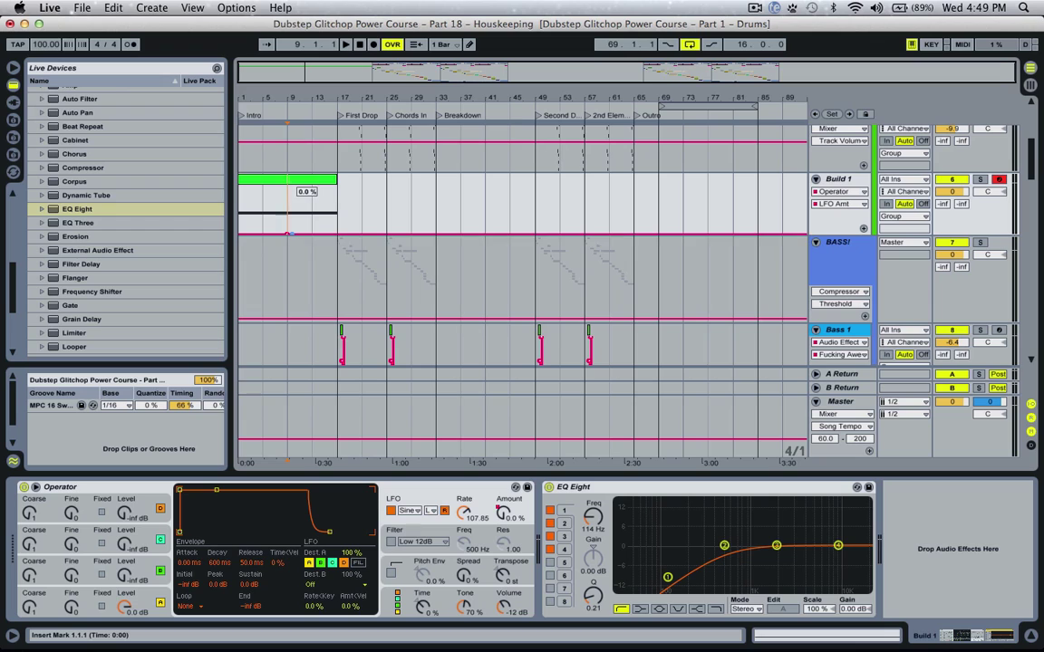
{"action": "left_click_drag", "start_coordinate": [290, 234], "coordinate": [337, 207]}
{"action": "mouse_move", "coordinate": [467, 514]}
{"action": "left_mouse_down"}
{"action": "mouse_move", "coordinate": [467, 537]}
{"action": "mouse_move", "coordinate": [467, 510]}
{"action": "left_mouse_up"}
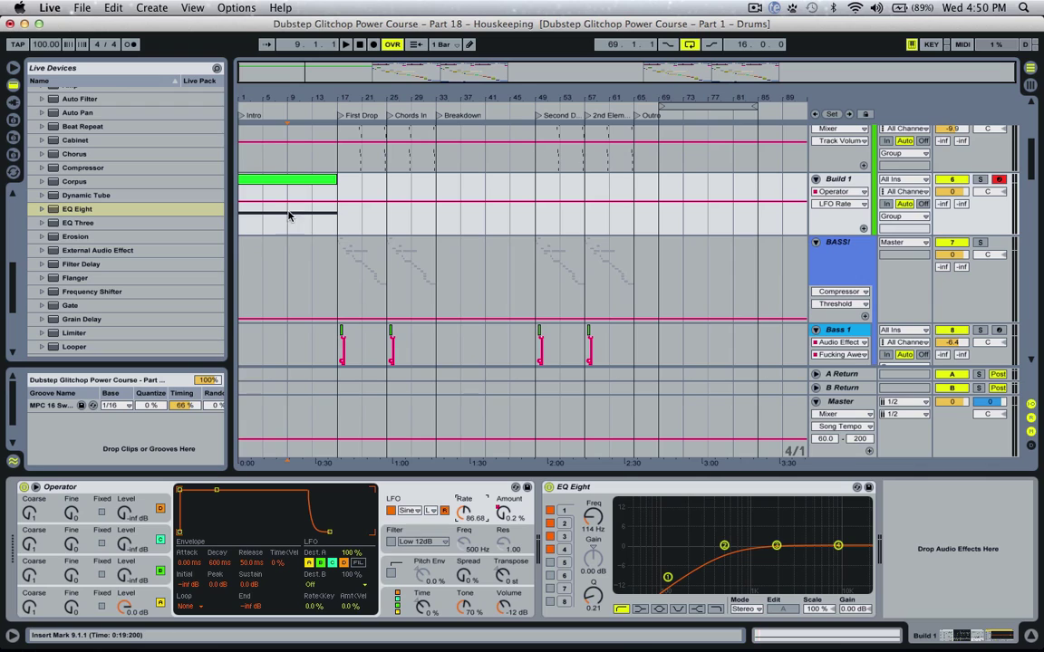
{"action": "left_click_drag", "start_coordinate": [288, 215], "coordinate": [333, 189]}
While playing Build 1 from bar 1, raise the LFO rate automation peak to 127 near bar 16 and drop it to 0 at bar 17
{"action": "left_click", "coordinate": [240, 194]}
{"action": "key", "text": "space"}
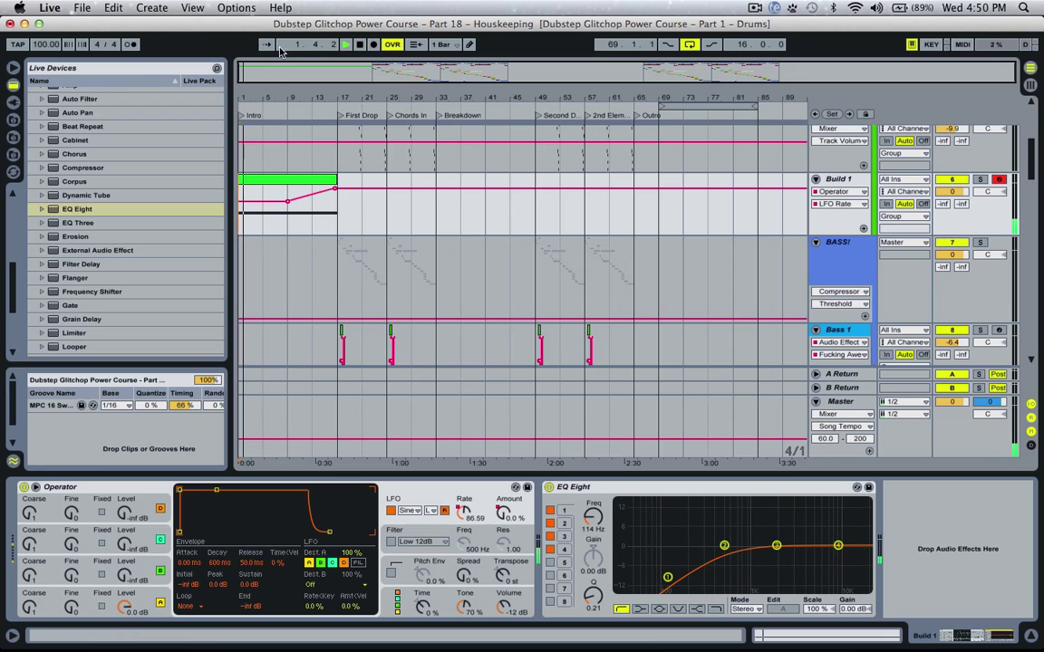
{"action": "key", "text": "plus"}
{"action": "key", "text": "plus"}
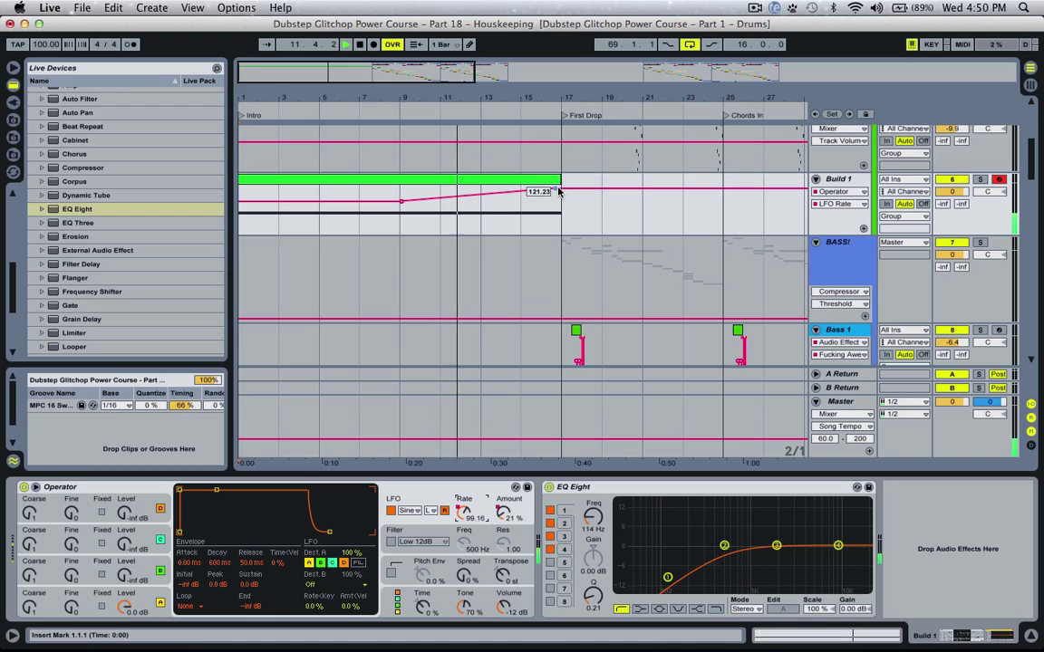
{"action": "left_click_drag", "start_coordinate": [557, 188], "coordinate": [557, 186]}
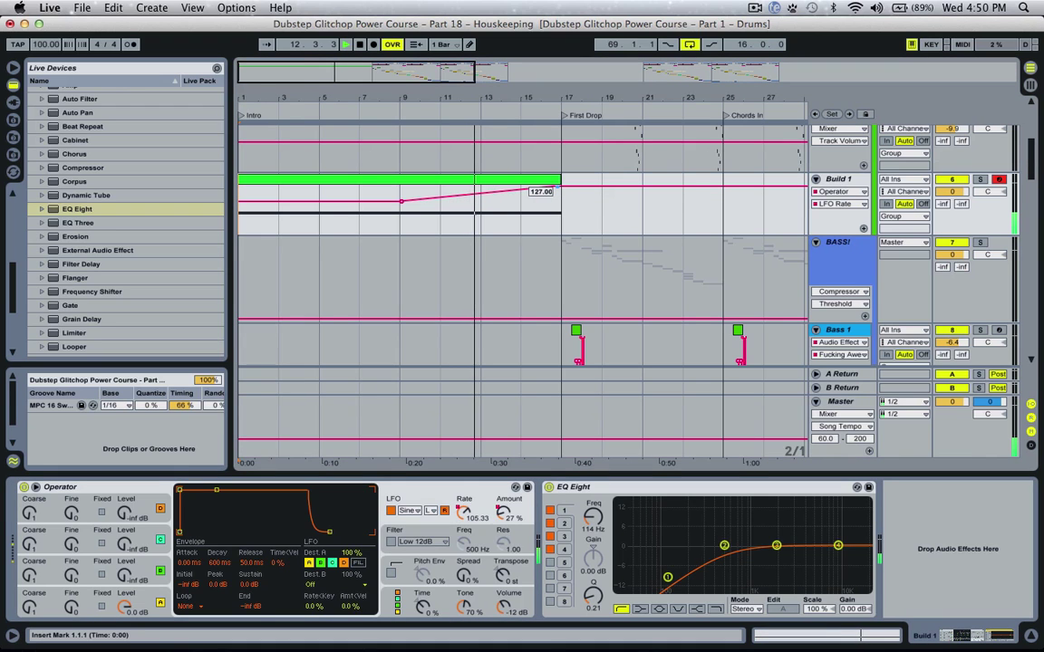
{"action": "left_click", "coordinate": [555, 184]}
{"action": "left_click", "coordinate": [553, 185]}
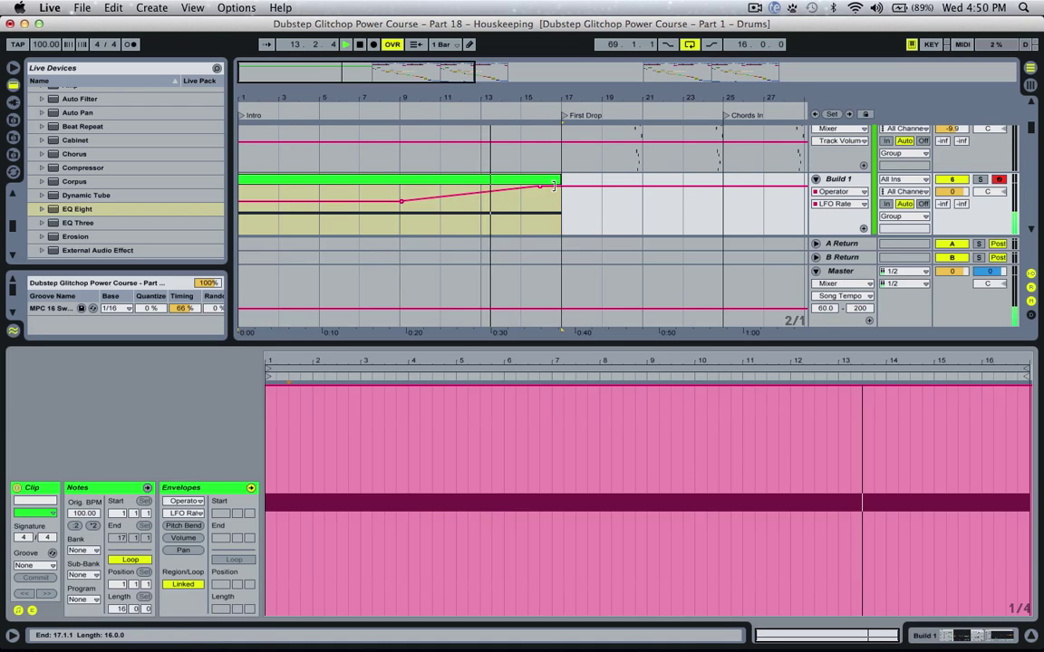
{"action": "left_click", "coordinate": [553, 186]}
{"action": "left_click_drag", "start_coordinate": [553, 187], "coordinate": [560, 233]}
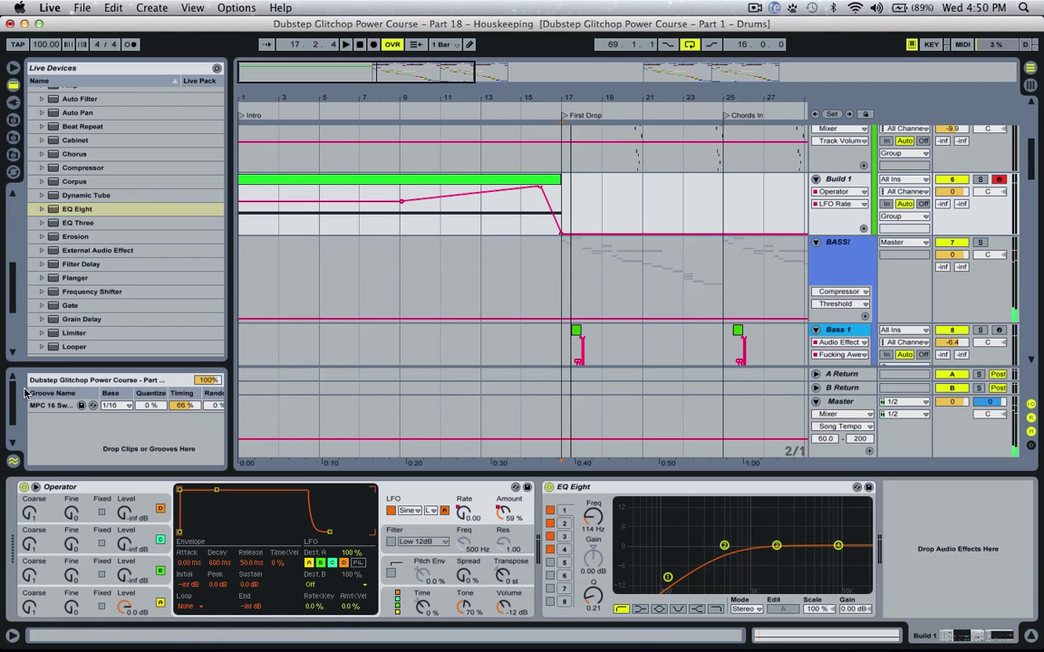
Change Operator's oscillator A waveform to Saw D and audition Build 1 from bar 1
{"action": "left_click", "coordinate": [131, 600]}
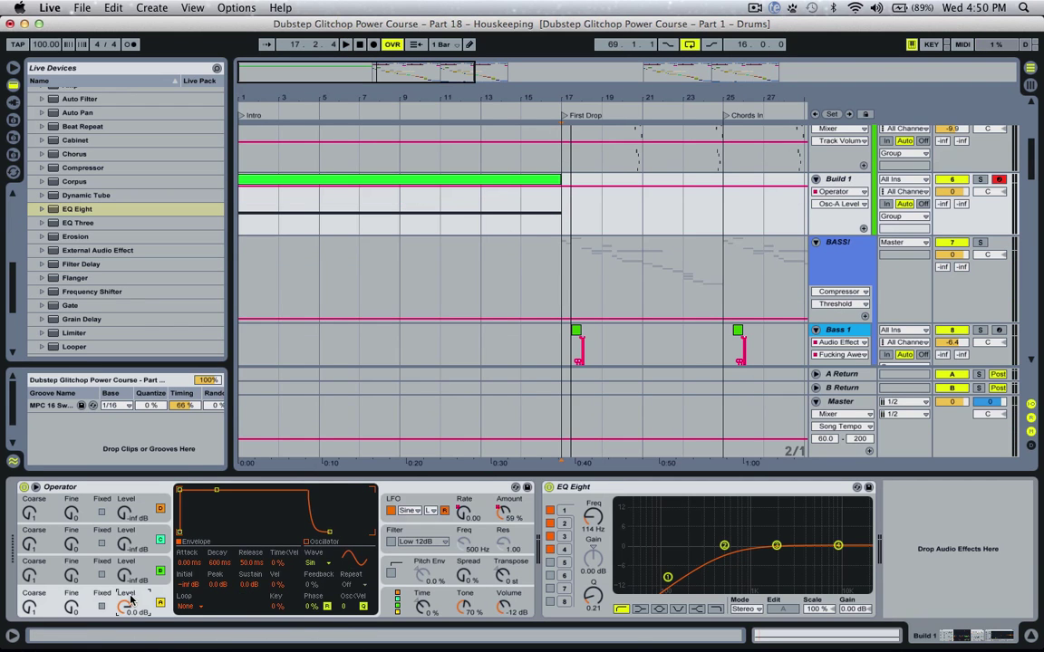
{"action": "left_click", "coordinate": [306, 562]}
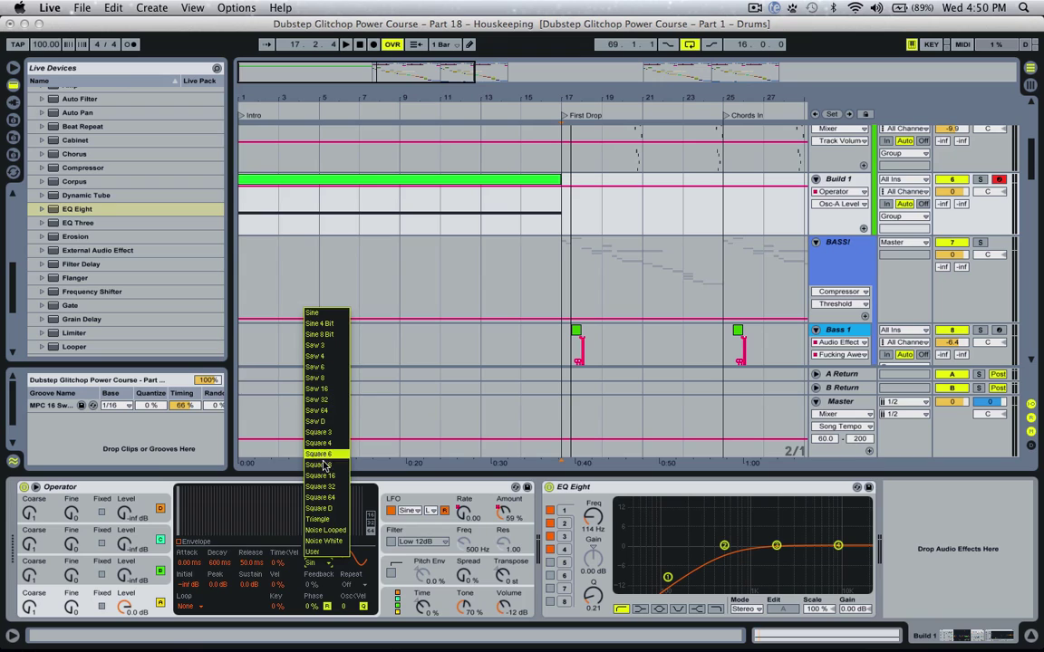
{"action": "left_click", "coordinate": [330, 422]}
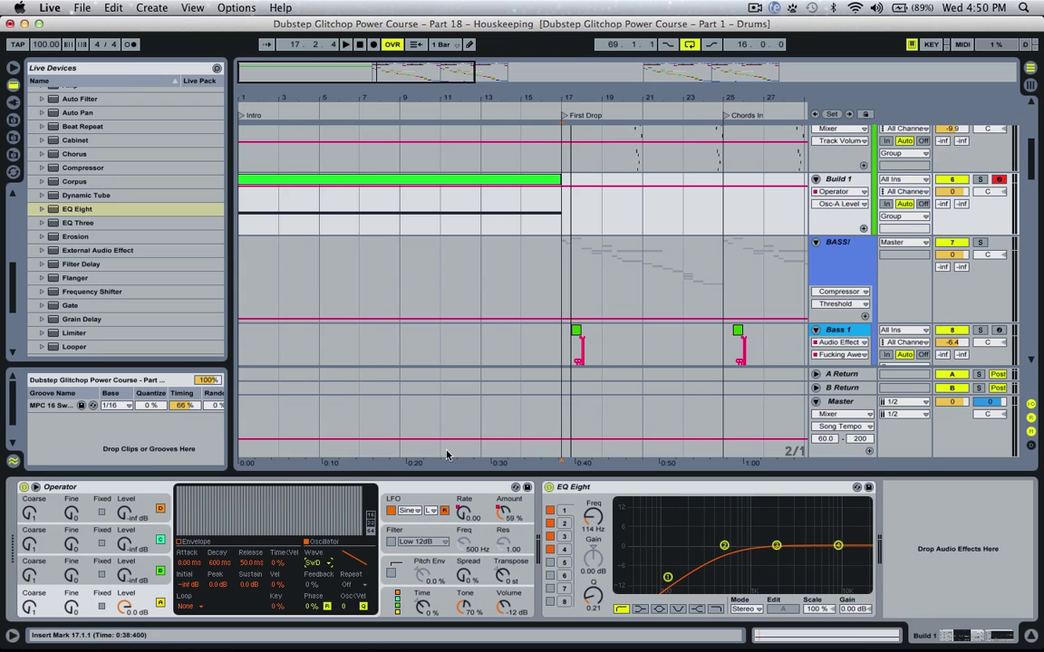
{"action": "key", "text": "space"}
{"action": "left_click", "coordinate": [240, 217]}
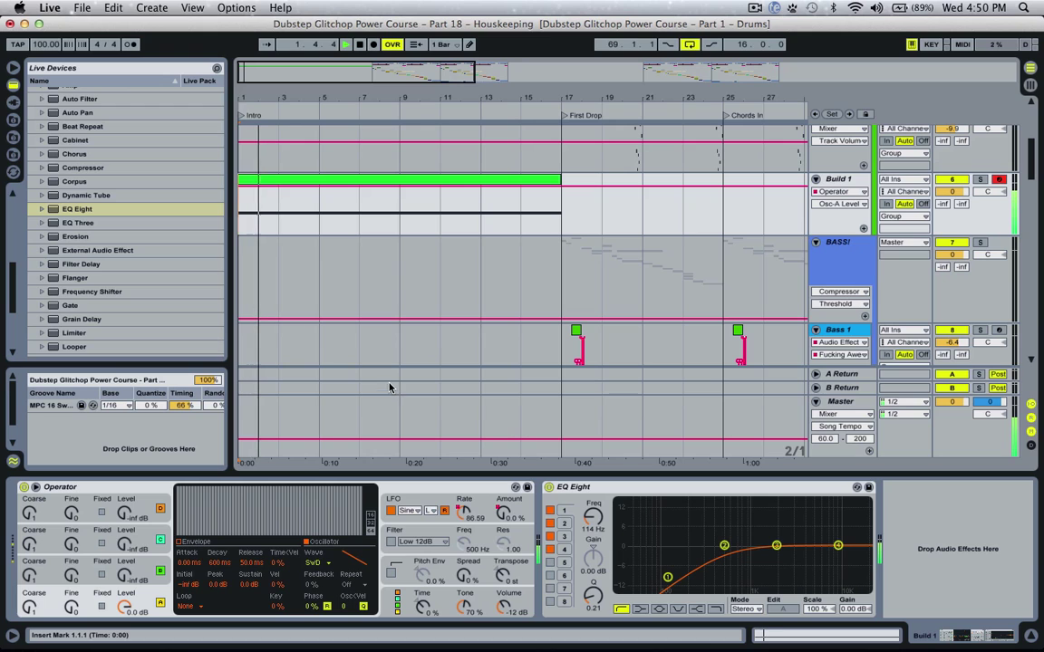
Shorten the D2 note in the Build 1 clip to one bar and duplicate it until it fills all 16 bars
{"action": "double_click", "coordinate": [310, 179]}
{"action": "key", "text": "space"}
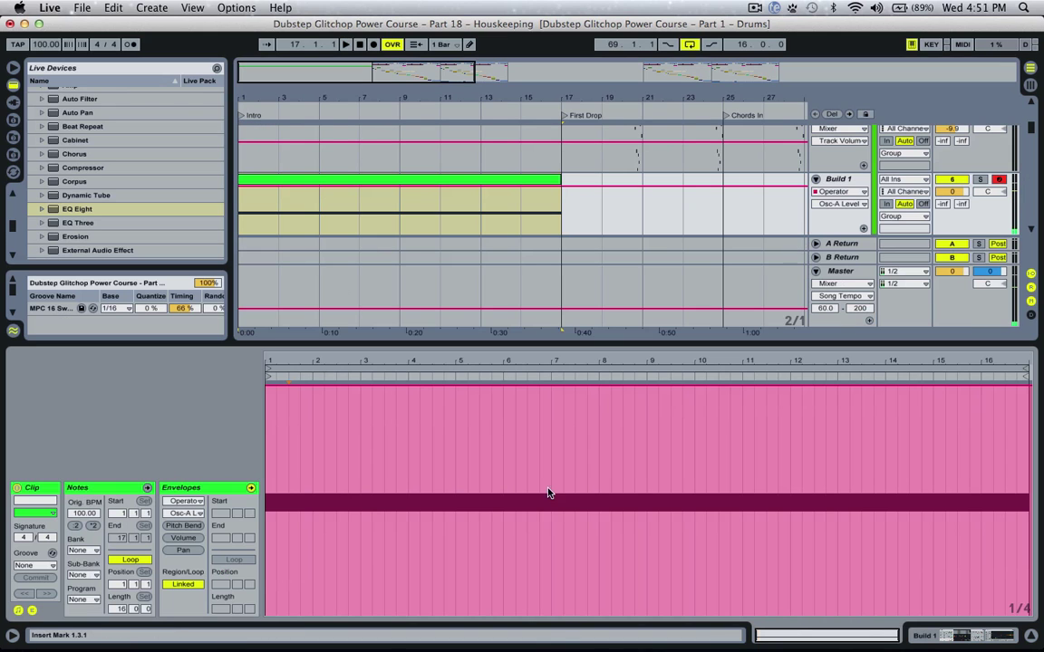
{"action": "left_click", "coordinate": [81, 488]}
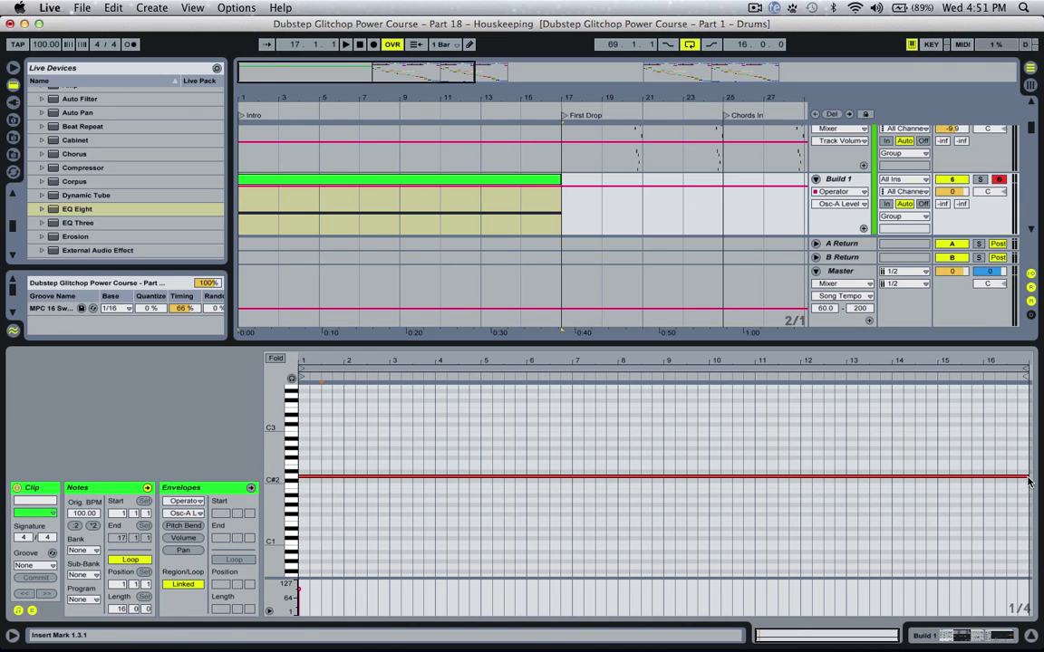
{"action": "left_click_drag", "start_coordinate": [1028, 480], "coordinate": [340, 486]}
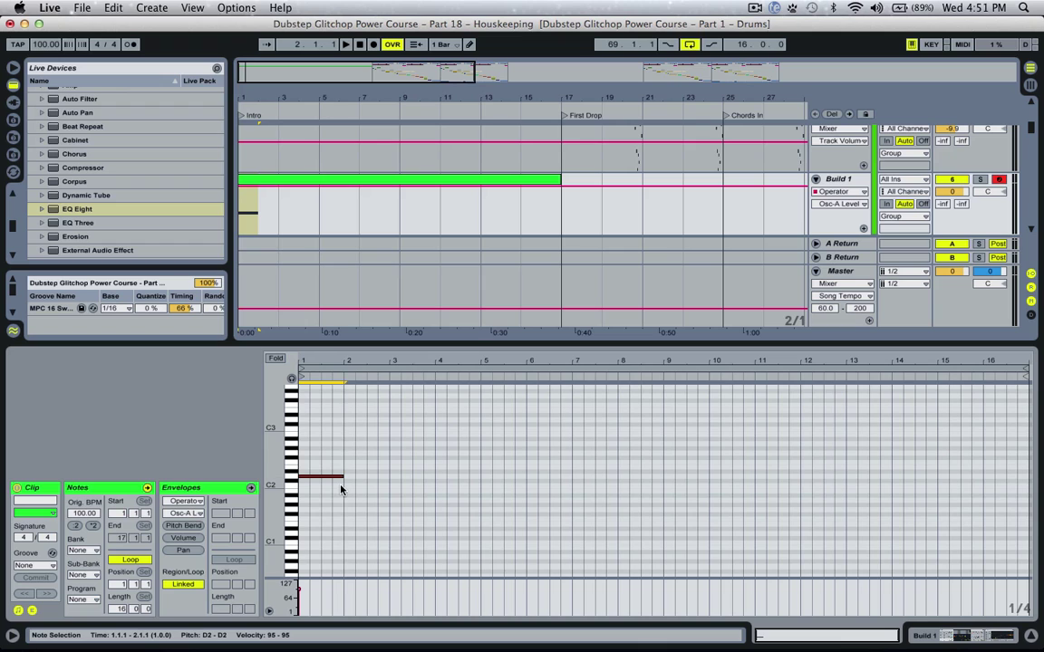
{"action": "key", "text": "super+d"}
{"action": "key", "text": "super+d"}
{"action": "key", "text": "super+d"}
{"action": "key", "text": "super+d"}
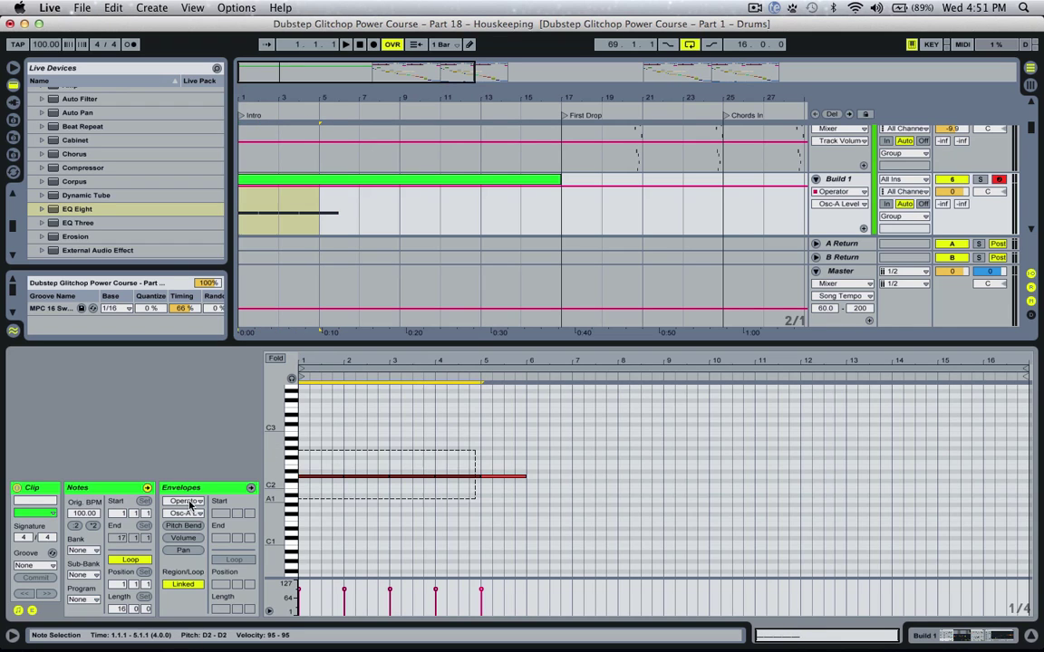
{"action": "left_click_drag", "start_coordinate": [191, 505], "coordinate": [245, 450]}
{"action": "key", "text": "super+d"}
{"action": "key", "text": "super+d"}
{"action": "key", "text": "super+d"}
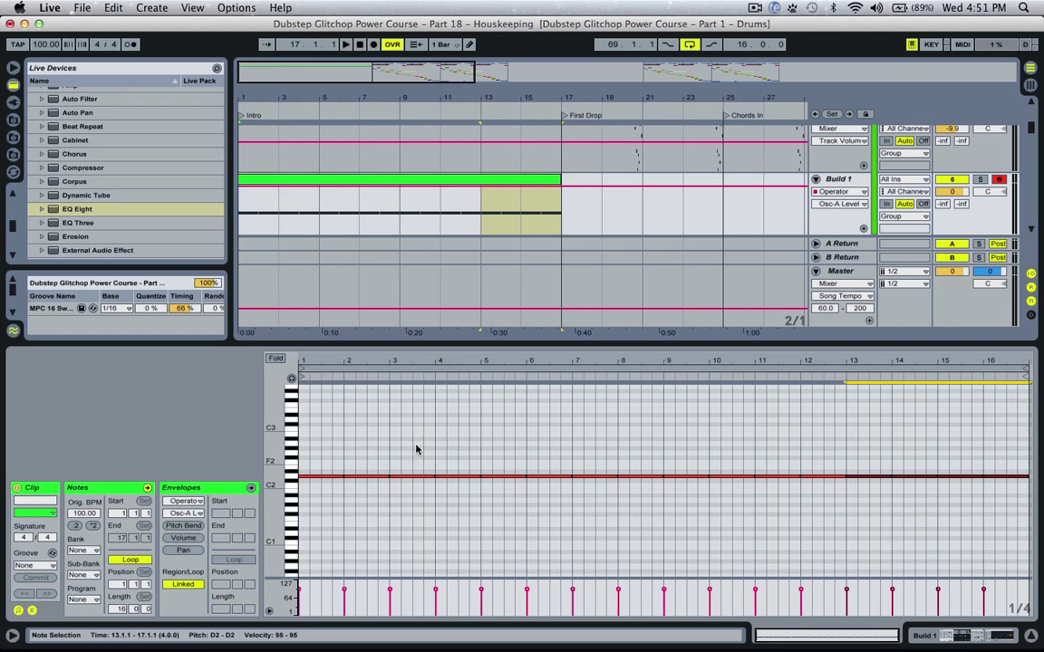
Turn off Operator's LFO retrigger on Build 1 and audition the sound from bar 9
{"action": "left_click", "coordinate": [319, 215]}
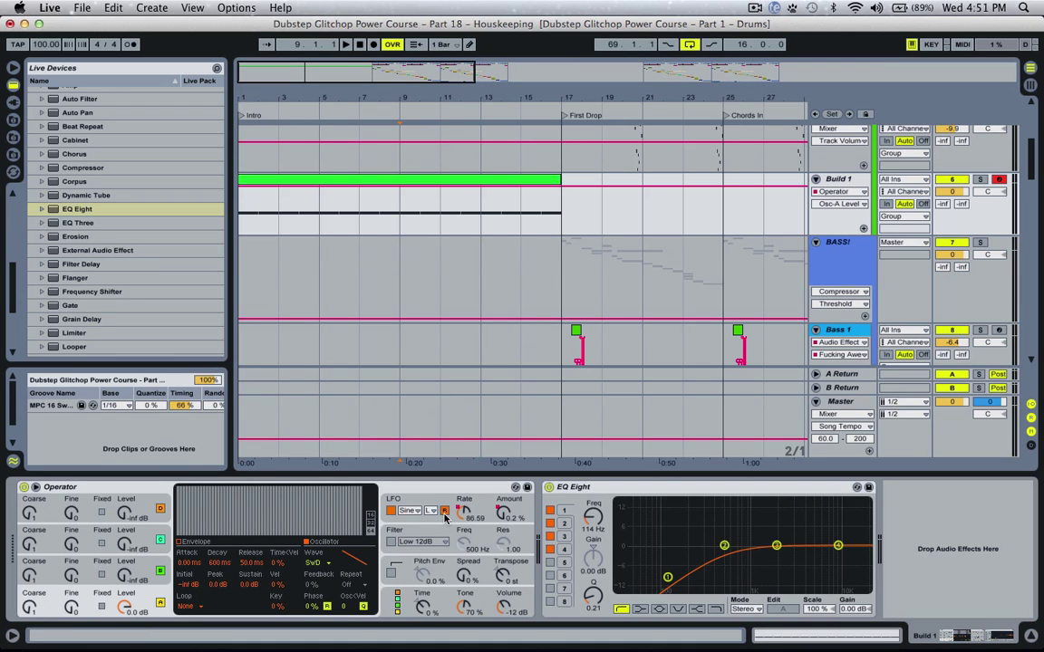
{"action": "left_click", "coordinate": [445, 513]}
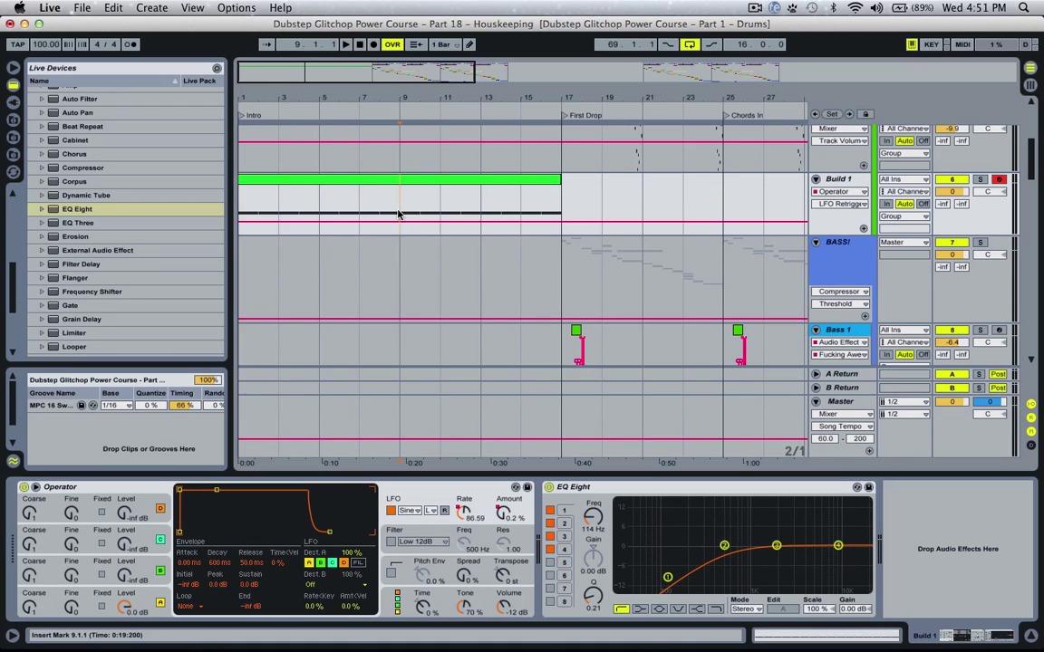
{"action": "key", "text": "space"}
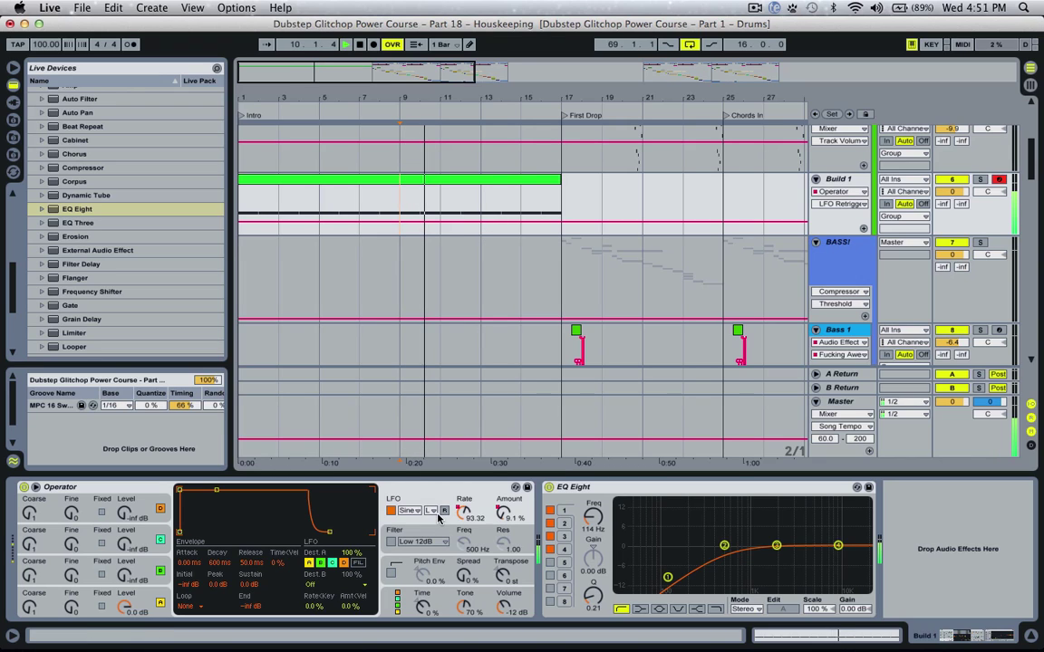
{"action": "key", "text": "space"}
Turn on Operator's Low 12dB filter, sweep its frequency during playback, and set it to about 113 Hz
{"action": "left_click", "coordinate": [392, 542]}
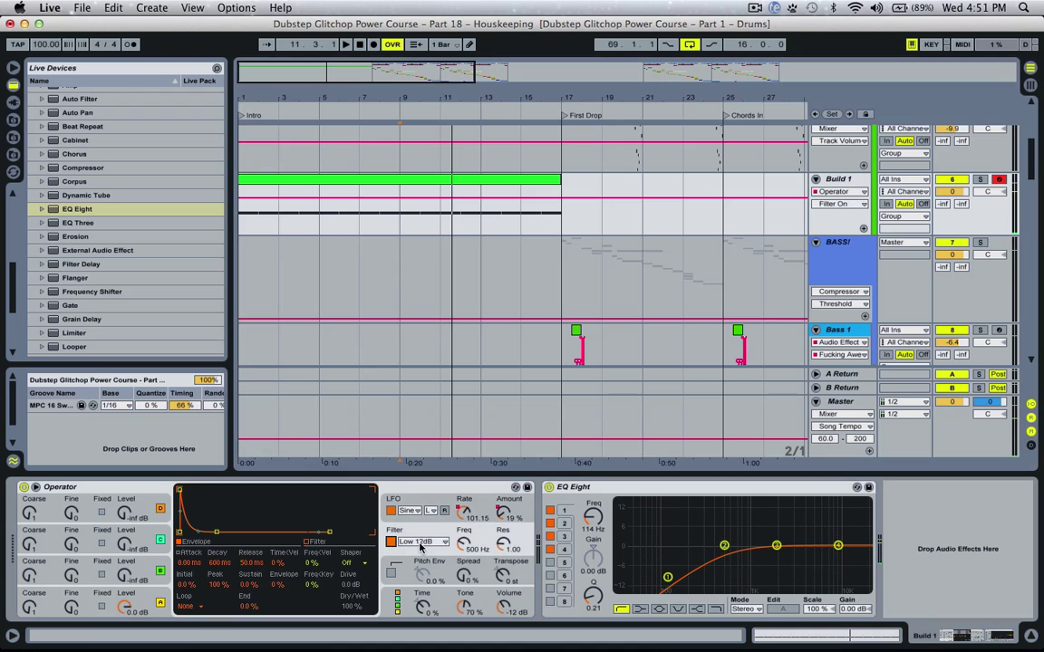
{"action": "left_click_drag", "start_coordinate": [464, 543], "coordinate": [464, 586]}
{"action": "key", "text": "space"}
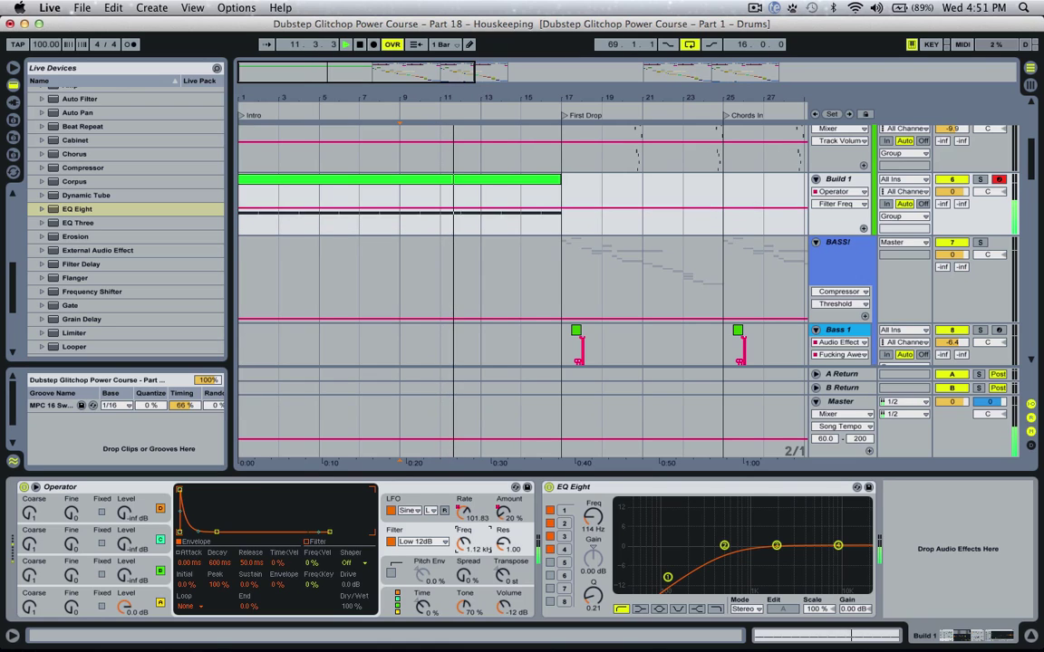
{"action": "key", "text": "space"}
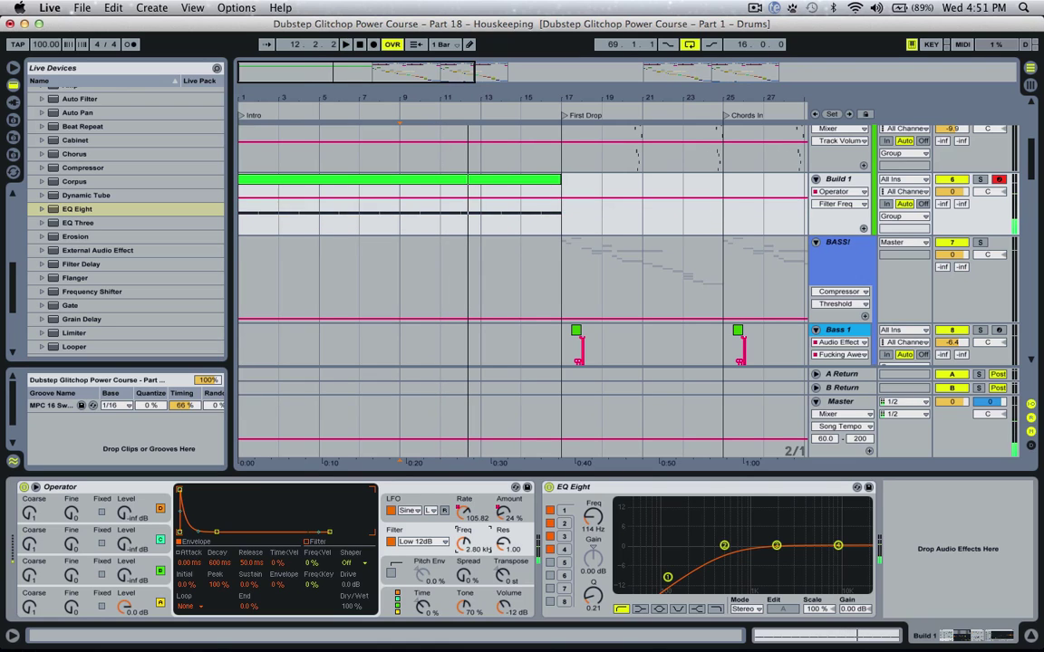
{"action": "left_click_drag", "start_coordinate": [464, 548], "coordinate": [464, 536]}
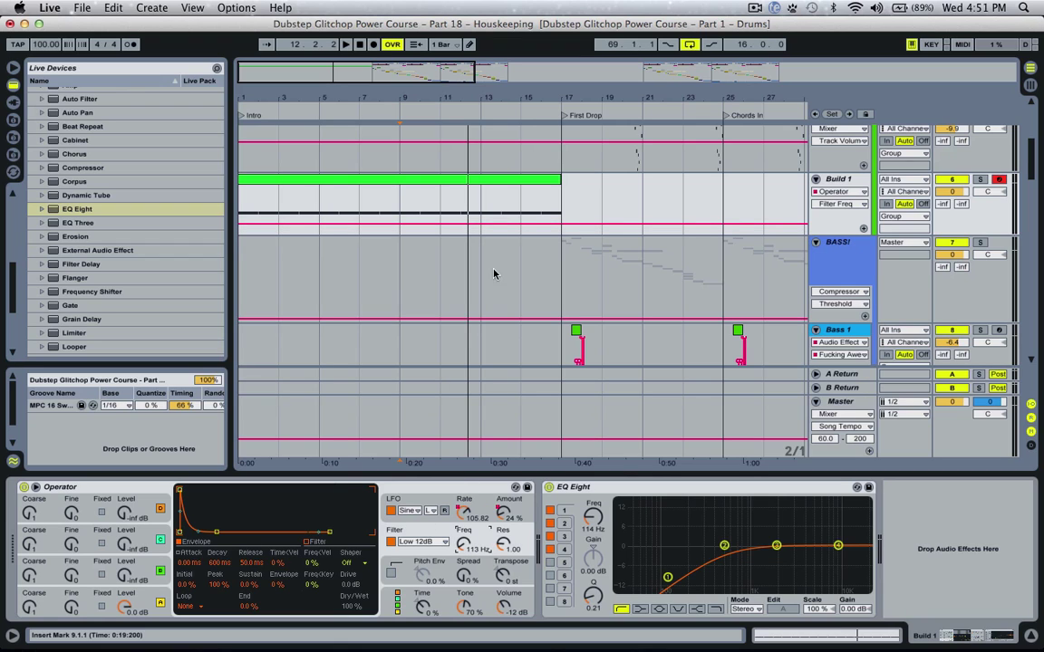
Disarm Build 1 and record a fluctuating, rising Operator filter frequency automation into the arrangement from bar 9 to just past bar 17
{"action": "left_click", "coordinate": [840, 178]}
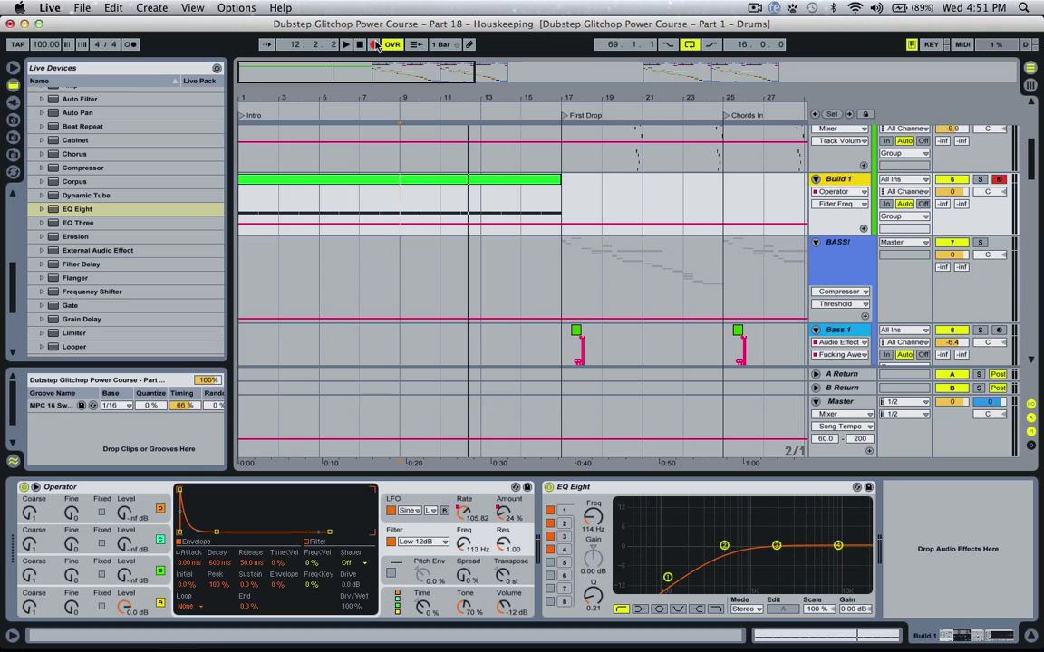
{"action": "key", "text": "space"}
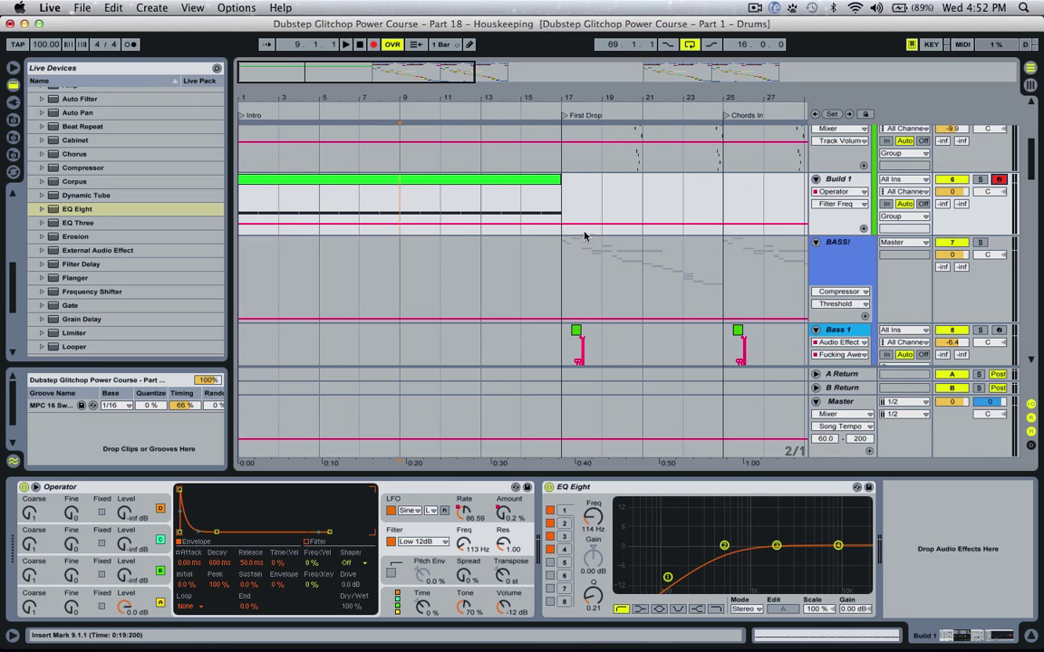
{"action": "scroll", "coordinate": [999, 182], "scroll_direction": "down", "scroll_amount": 10}
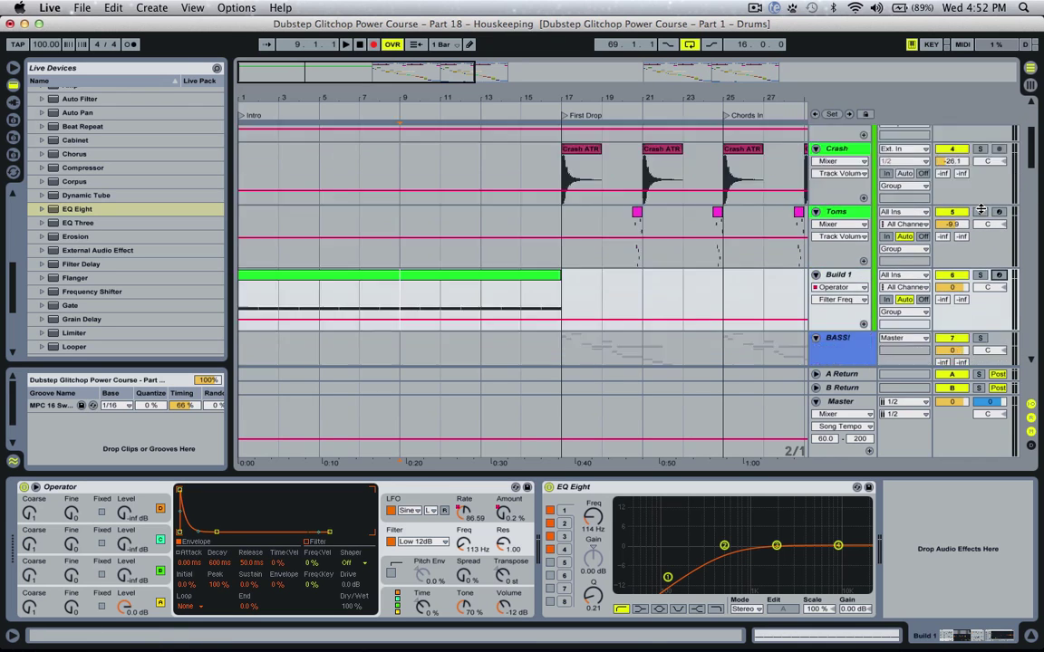
{"action": "scroll", "coordinate": [1002, 277], "scroll_direction": "down", "scroll_amount": 3}
{"action": "scroll", "coordinate": [1002, 276], "scroll_direction": "up", "scroll_amount": 12}
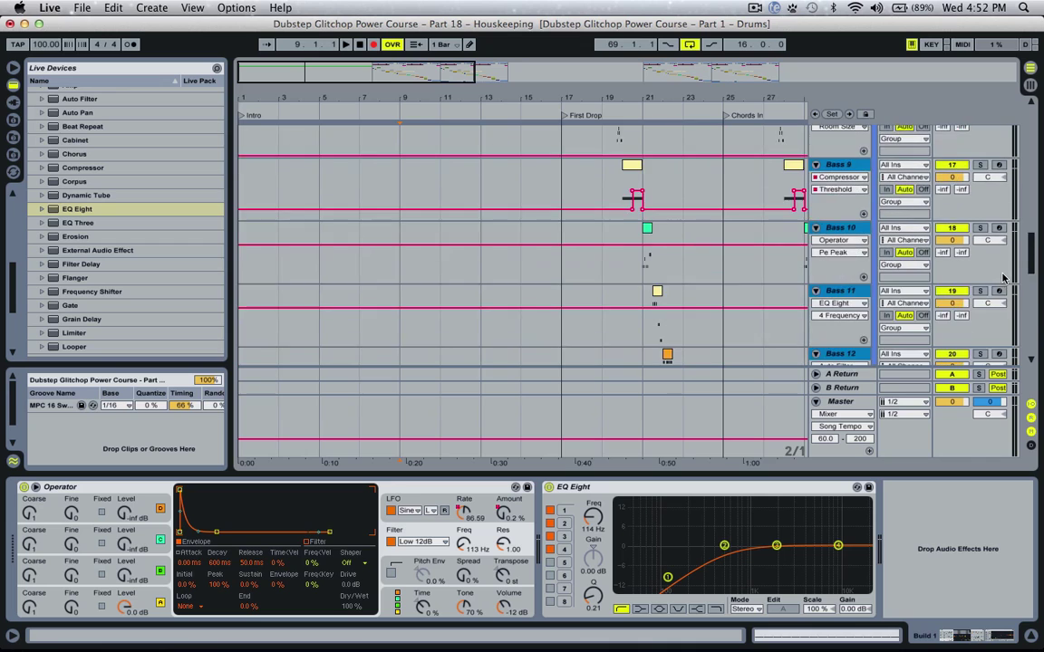
{"action": "scroll", "coordinate": [1003, 279], "scroll_direction": "up", "scroll_amount": 4}
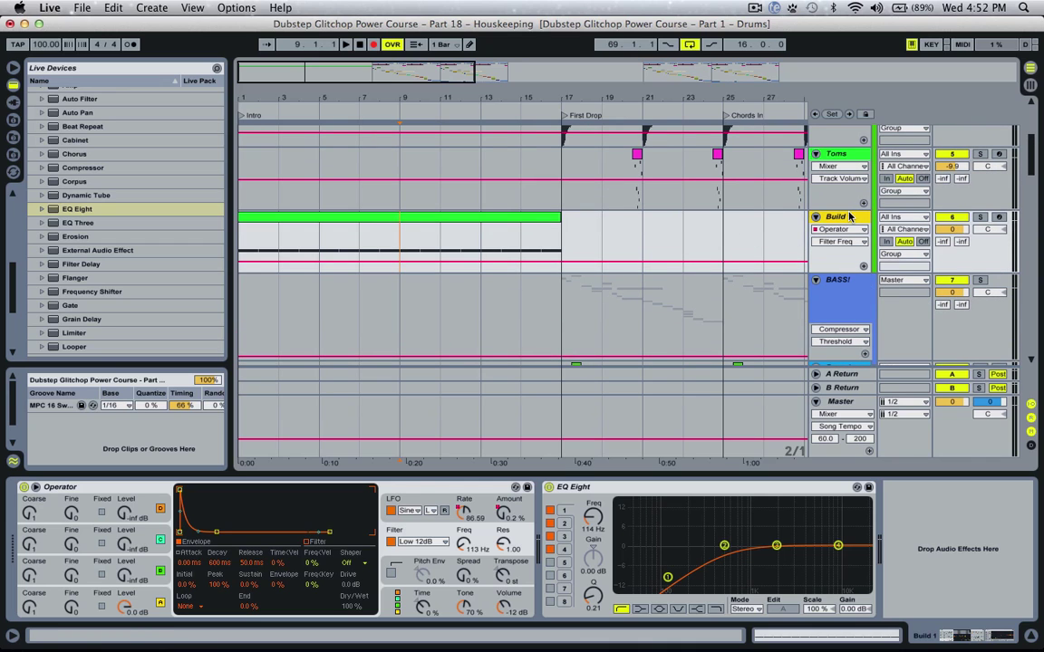
{"action": "left_click", "coordinate": [414, 264]}
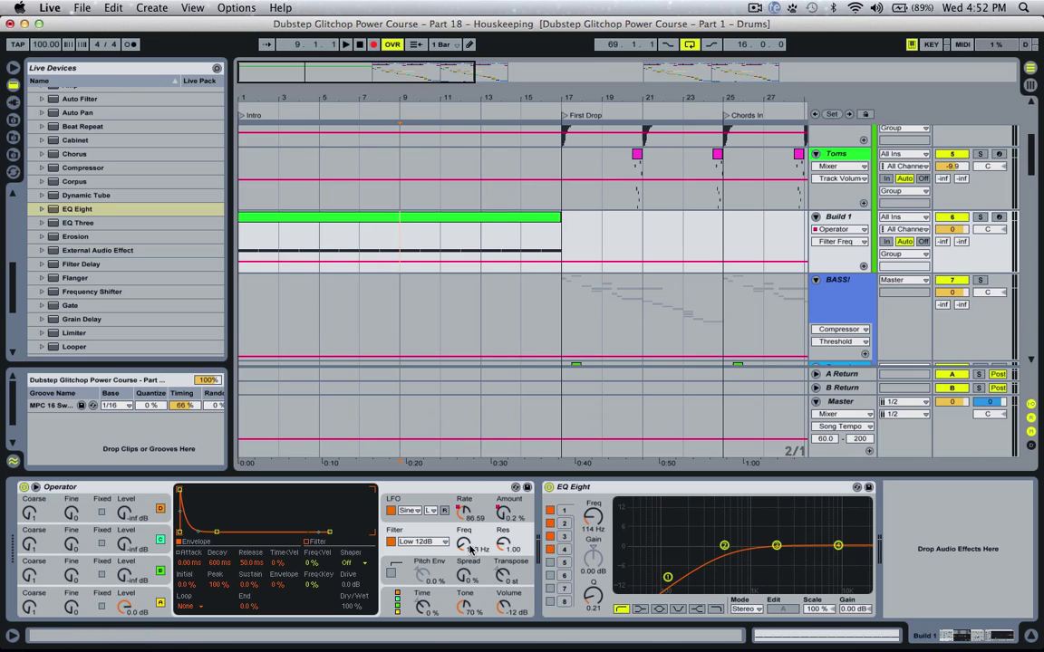
{"action": "left_click_drag", "start_coordinate": [471, 548], "coordinate": [469, 382]}
{"action": "key", "text": "space"}
{"action": "key", "text": "space"}
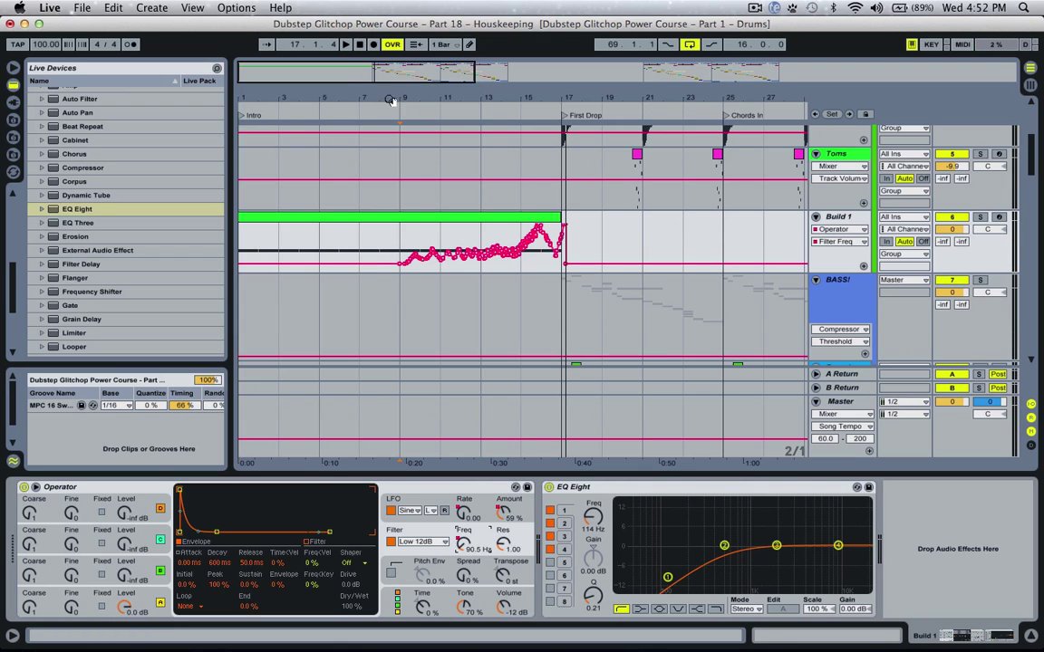
Add a Reverb after EQ Eight on Build 1 and briefly audition the clip
{"action": "left_click", "coordinate": [427, 217]}
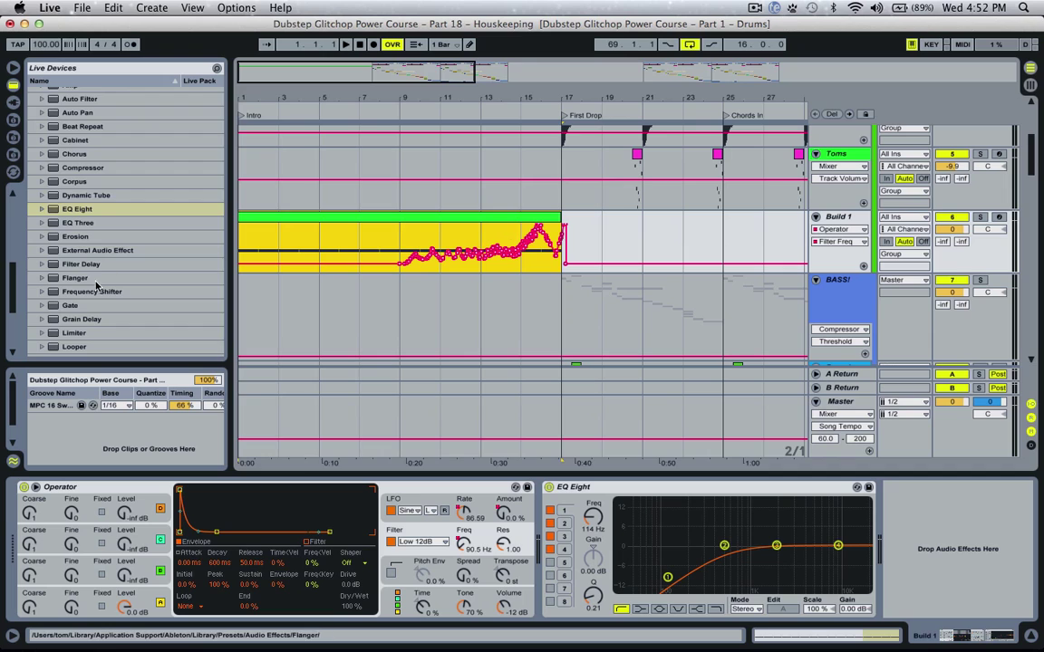
{"action": "scroll", "coordinate": [96, 287], "scroll_direction": "down", "scroll_amount": 5}
{"action": "left_click", "coordinate": [83, 322]}
{"action": "double_click", "coordinate": [81, 314]}
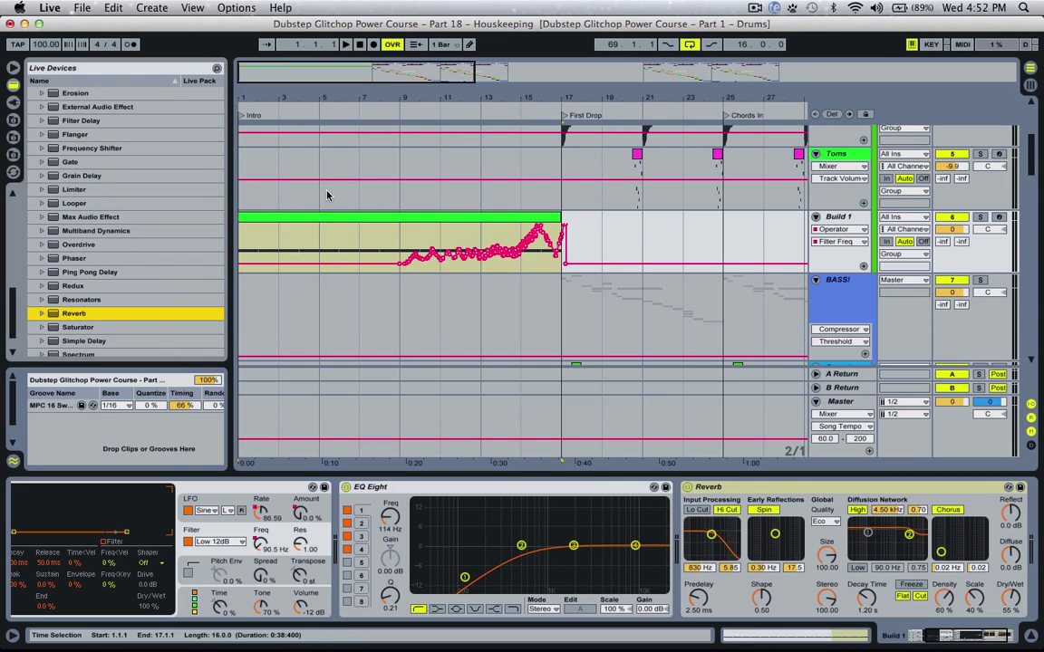
{"action": "left_click", "coordinate": [401, 233]}
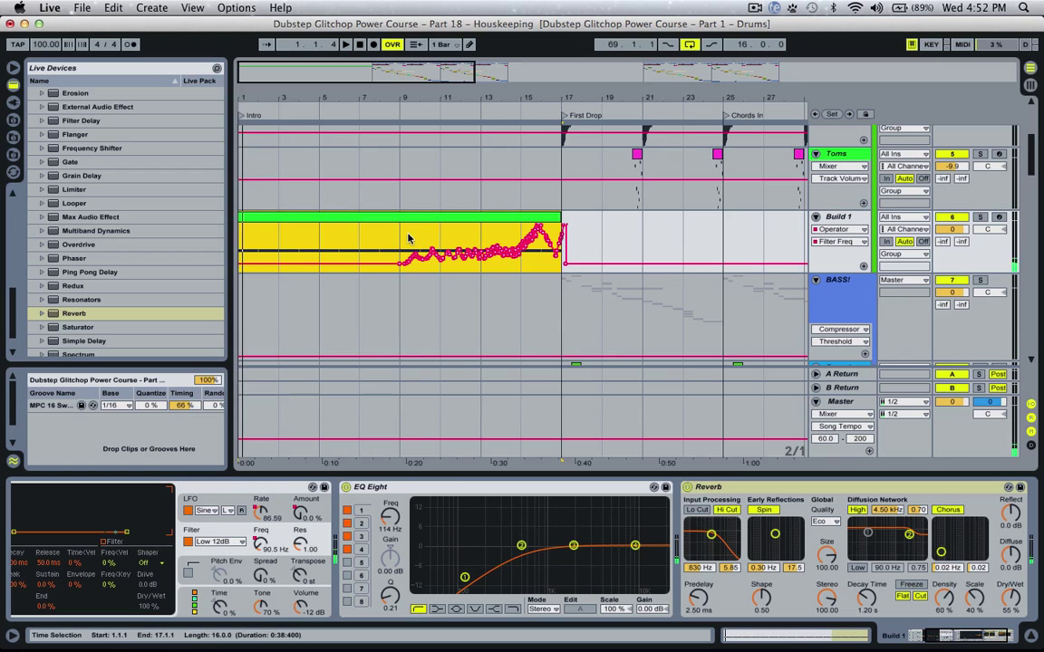
{"action": "left_click", "coordinate": [406, 238]}
Transpose all notes in the Build 1 clip down one octave to D1 and audition the result
{"action": "double_click", "coordinate": [404, 218]}
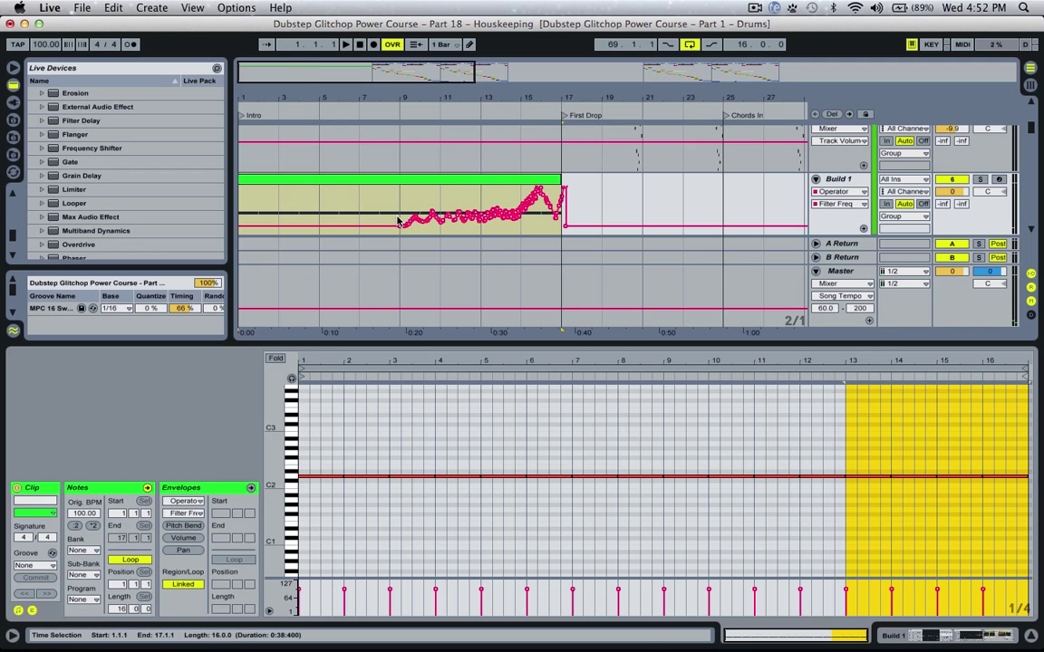
{"action": "left_click", "coordinate": [110, 488]}
{"action": "left_click", "coordinate": [492, 430]}
{"action": "key", "text": "super+a"}
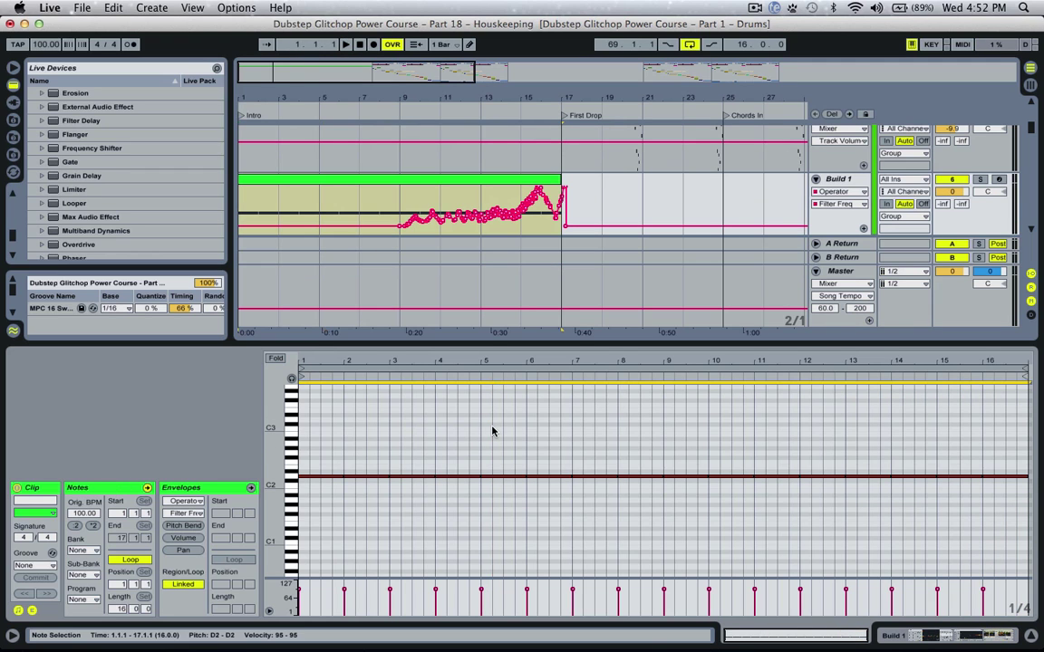
{"action": "key", "text": "shift+Down"}
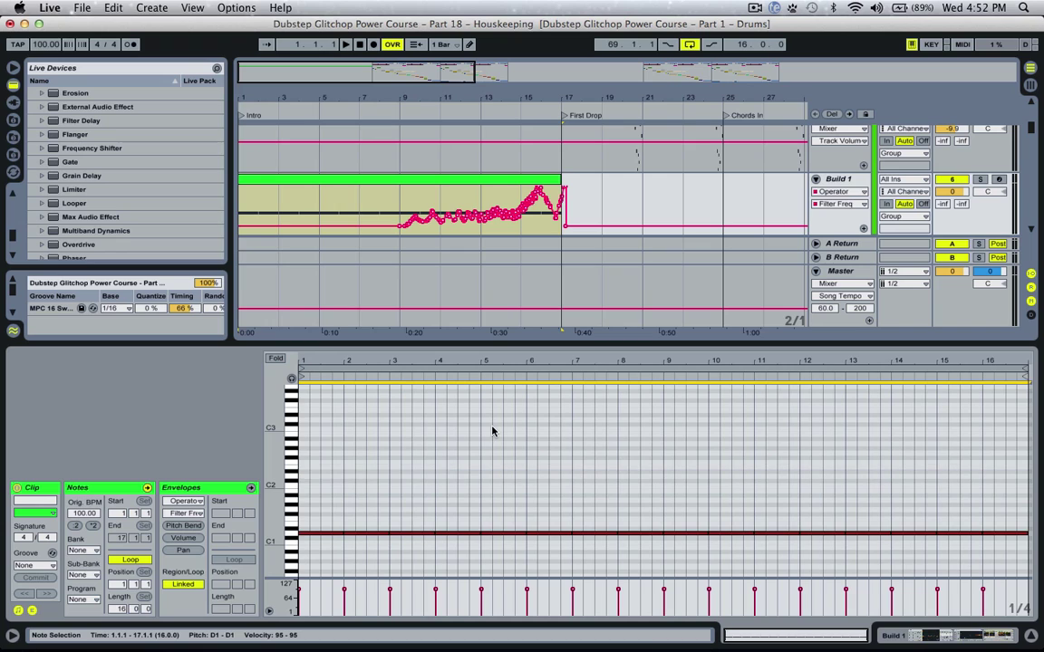
{"action": "key", "text": "space"}
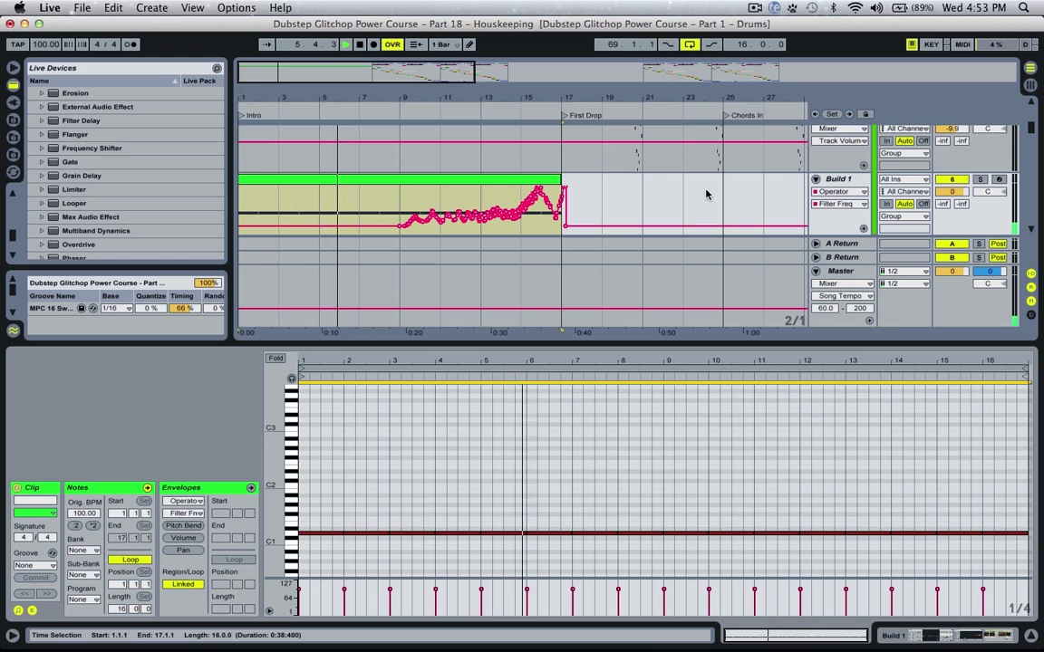
{"action": "key", "text": "space"}
Show oscillator A's envelope in Build 1's Operator, set its release to 206 ms, and audition from bar 4
{"action": "left_click", "coordinate": [322, 178]}
{"action": "left_click_drag", "start_coordinate": [337, 98], "coordinate": [380, 136]}
{"action": "left_click", "coordinate": [376, 204]}
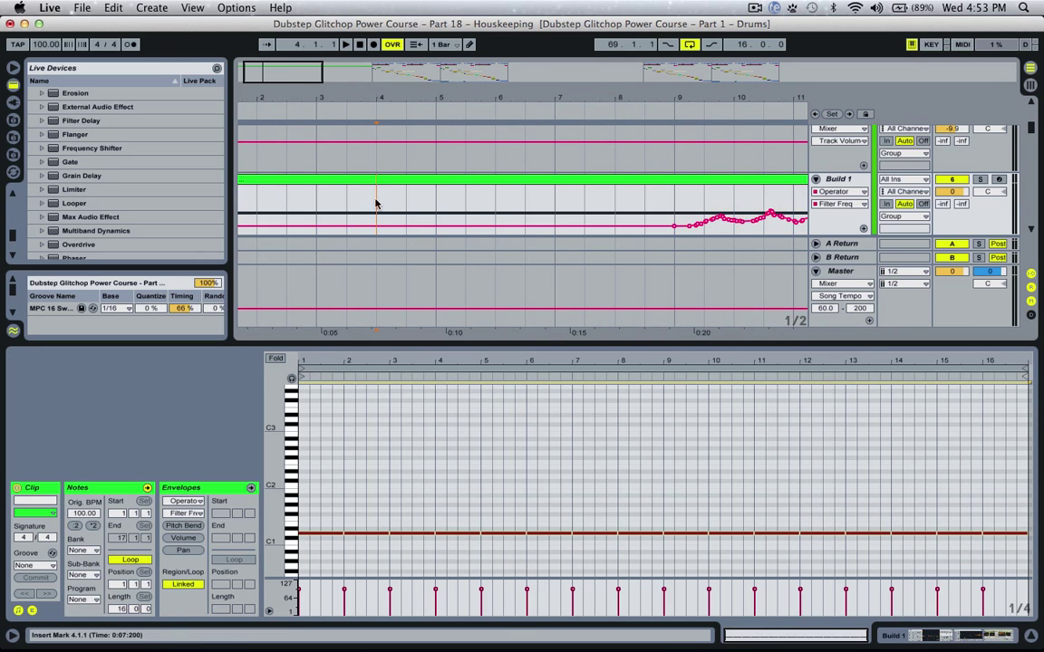
{"action": "left_click_drag", "start_coordinate": [355, 98], "coordinate": [355, 77]}
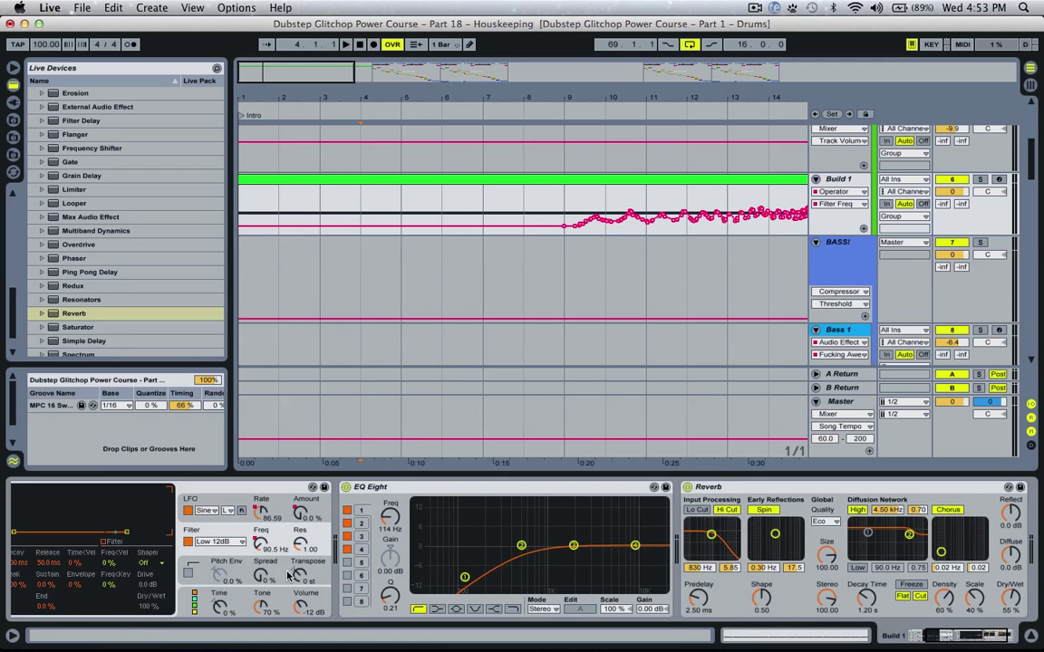
{"action": "scroll", "coordinate": [289, 576], "scroll_direction": "left", "scroll_amount": 5}
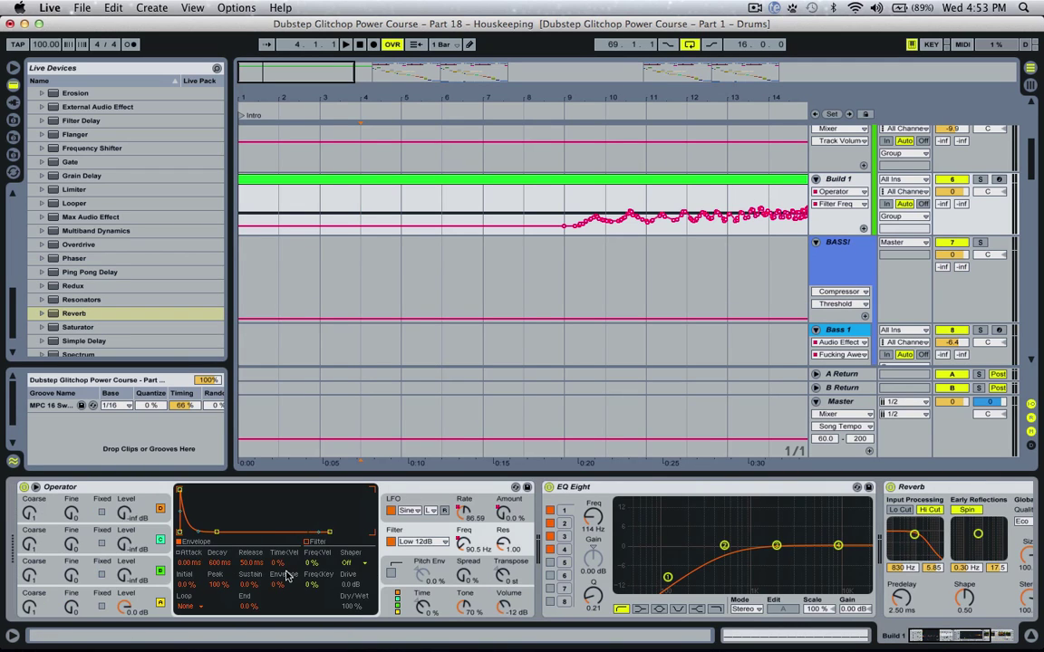
{"action": "left_click", "coordinate": [100, 593]}
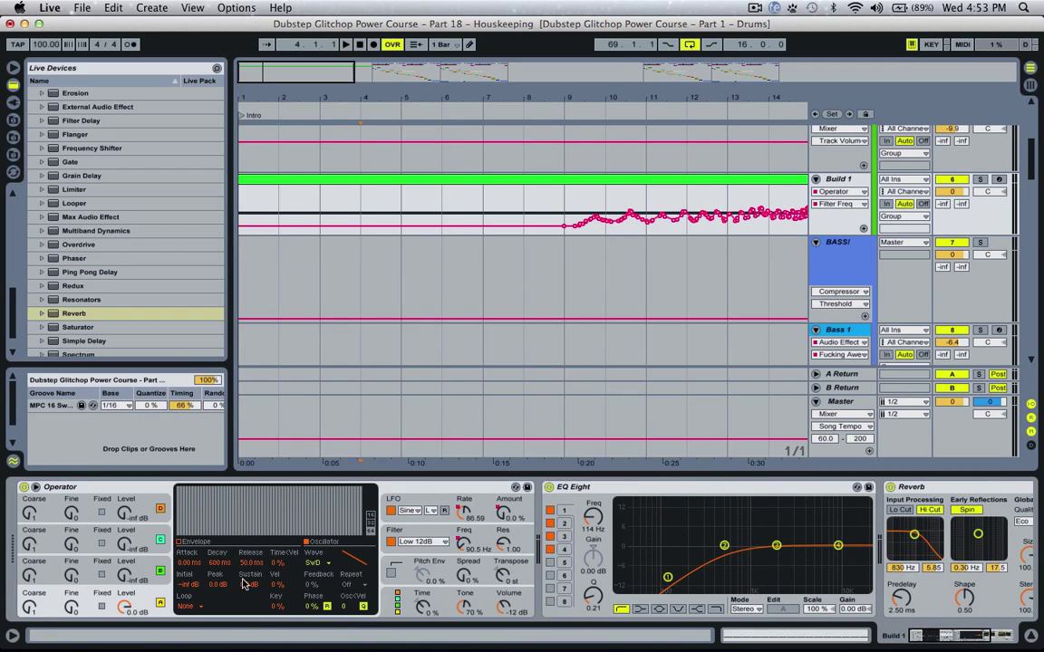
{"action": "left_click", "coordinate": [194, 544]}
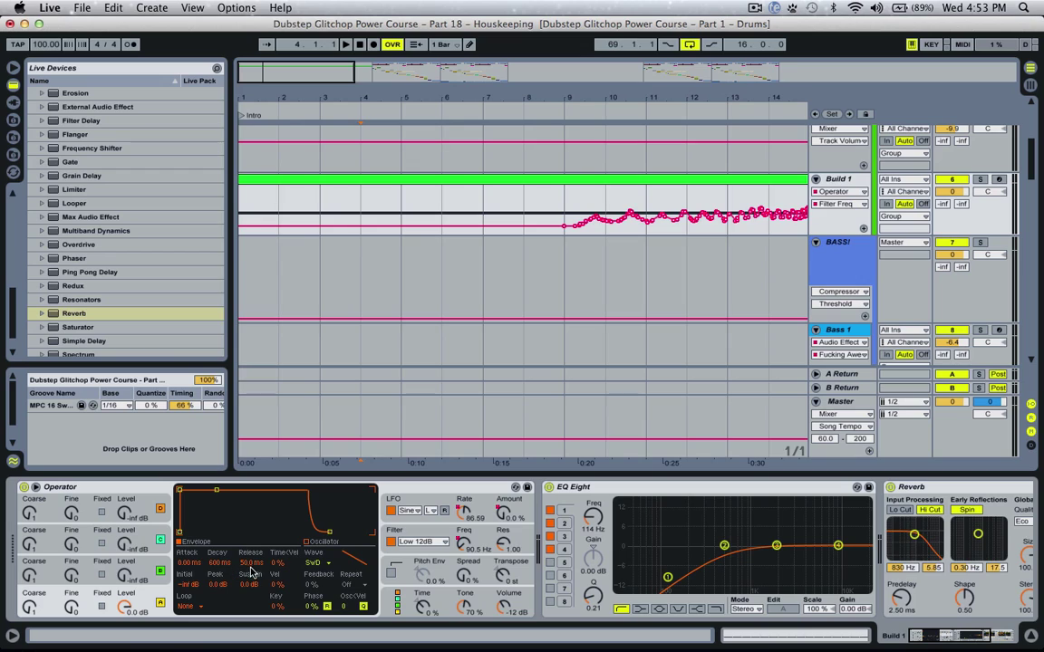
{"action": "left_click_drag", "start_coordinate": [251, 567], "coordinate": [251, 540]}
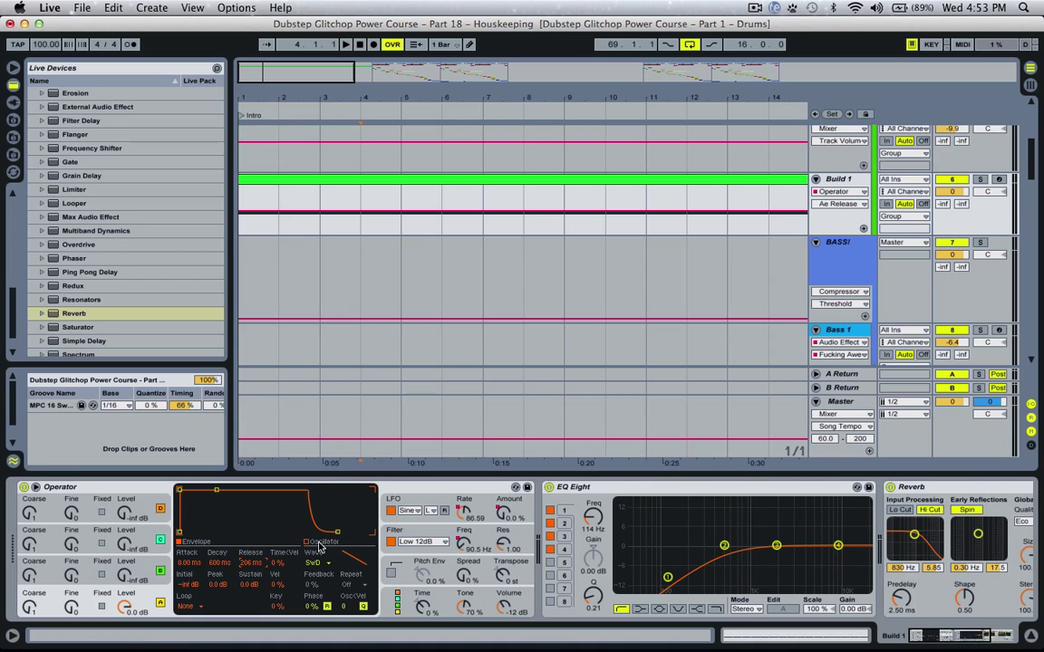
{"action": "key", "text": "space"}
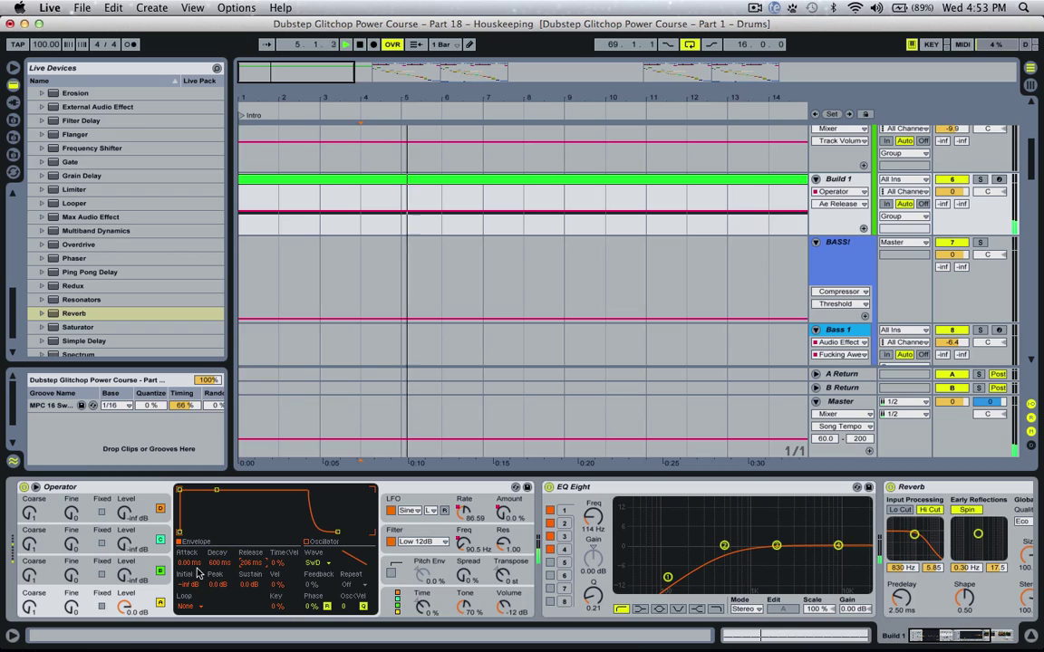
{"action": "key", "text": "space"}
Try a 128 ms attack on oscillator A's envelope during playback and return the attack to 0 ms
{"action": "left_click", "coordinate": [193, 565]}
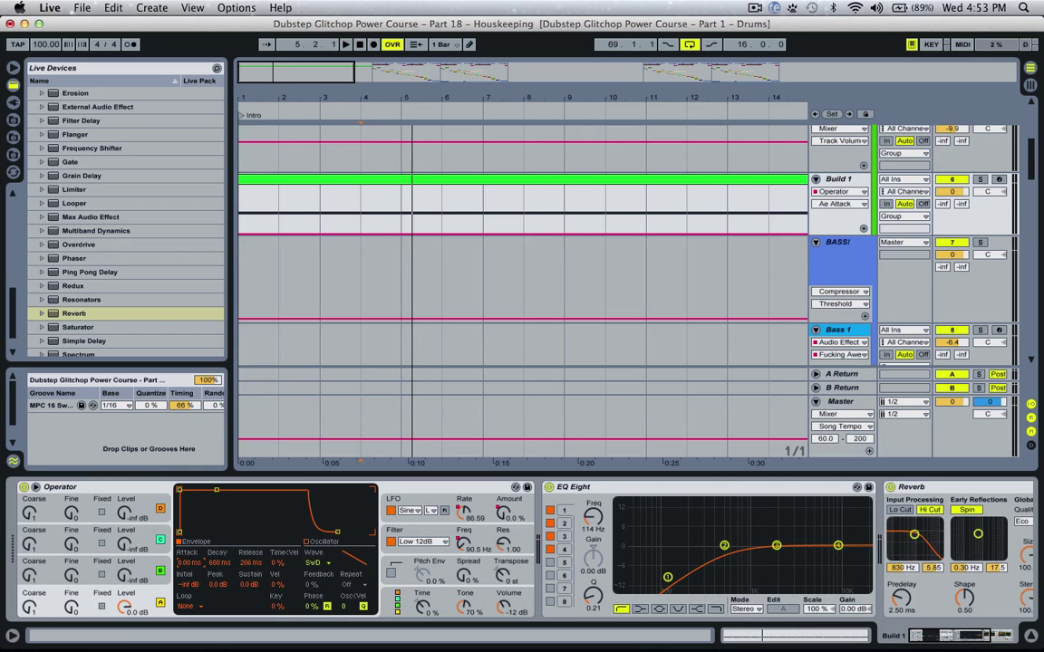
{"action": "left_click_drag", "start_coordinate": [193, 564], "coordinate": [193, 509]}
{"action": "key", "text": "space"}
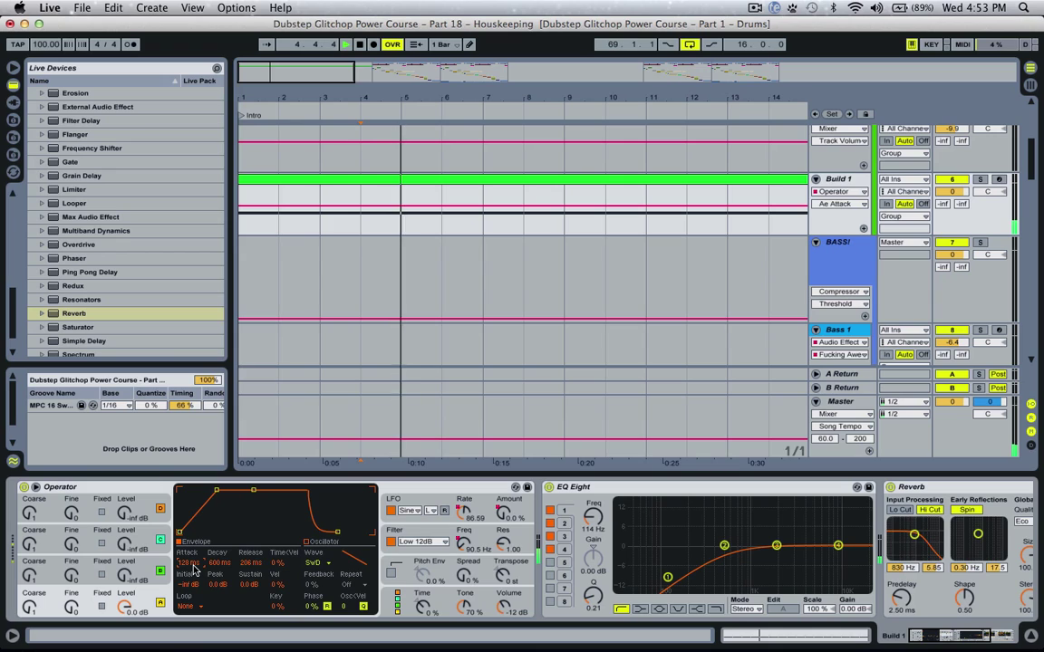
{"action": "mouse_move", "coordinate": [193, 569]}
{"action": "left_mouse_down"}
{"action": "mouse_move", "coordinate": [247, 563]}
{"action": "mouse_move", "coordinate": [247, 549]}
{"action": "mouse_move", "coordinate": [187, 564]}
{"action": "mouse_move", "coordinate": [187, 591]}
{"action": "left_mouse_up"}
{"action": "key", "text": "space"}
Set oscillator A's envelope release to 1 ms and audition the rising part of Build 1
{"action": "left_click_drag", "start_coordinate": [244, 563], "coordinate": [244, 589]}
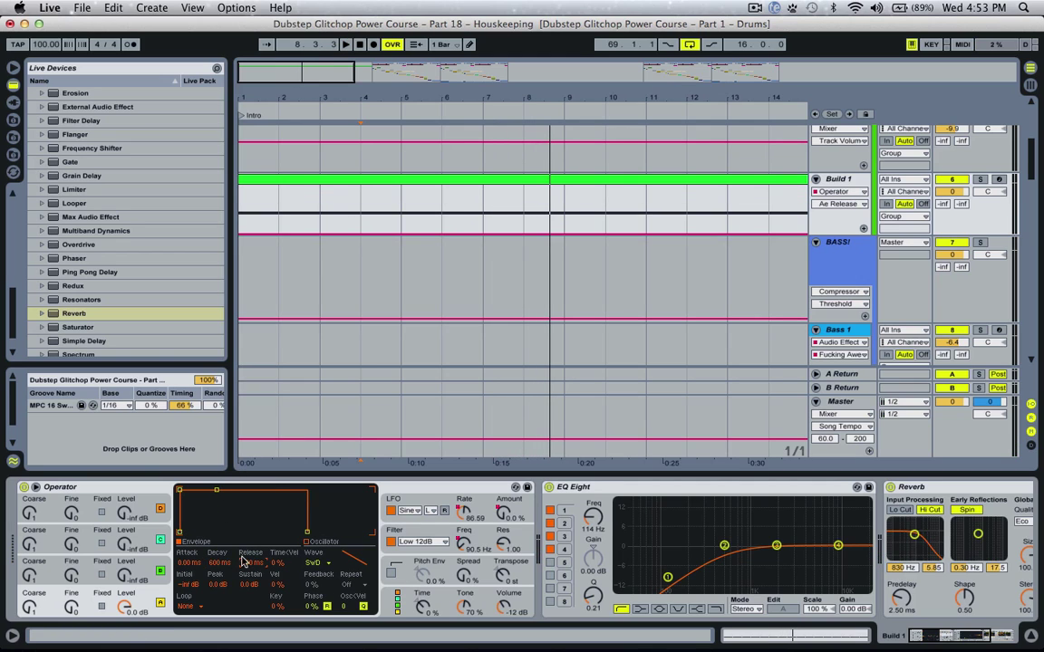
{"action": "left_click", "coordinate": [244, 208]}
{"action": "mouse_move", "coordinate": [282, 96]}
{"action": "left_mouse_down"}
{"action": "mouse_move", "coordinate": [281, 142]}
{"action": "mouse_move", "coordinate": [280, 76]}
{"action": "left_mouse_up"}
{"action": "key", "text": "space"}
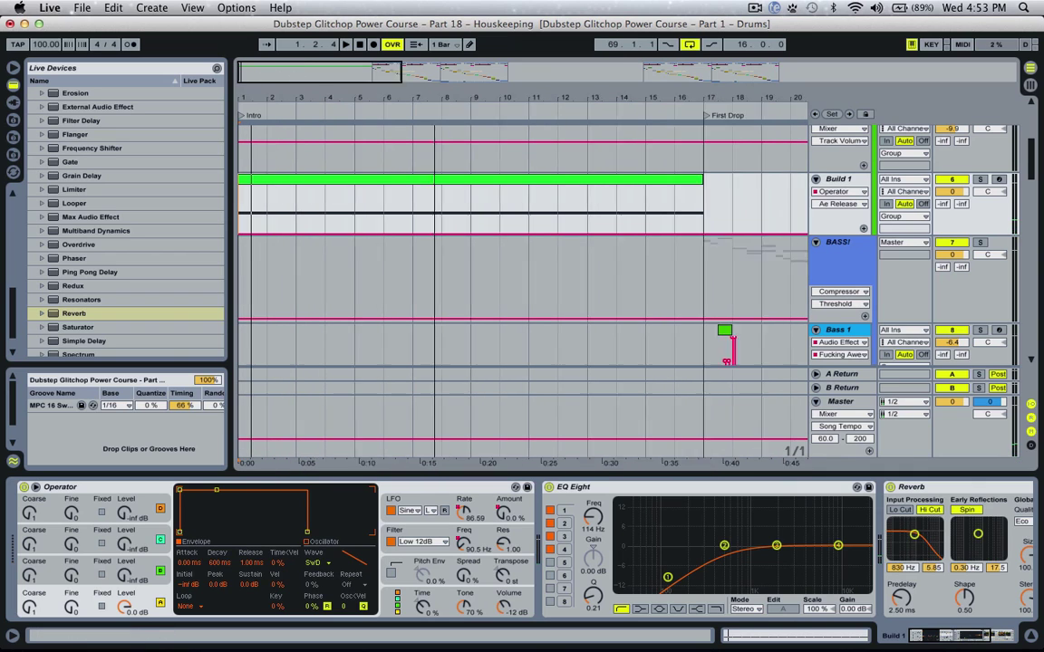
{"action": "left_click_drag", "start_coordinate": [434, 98], "coordinate": [368, 79]}
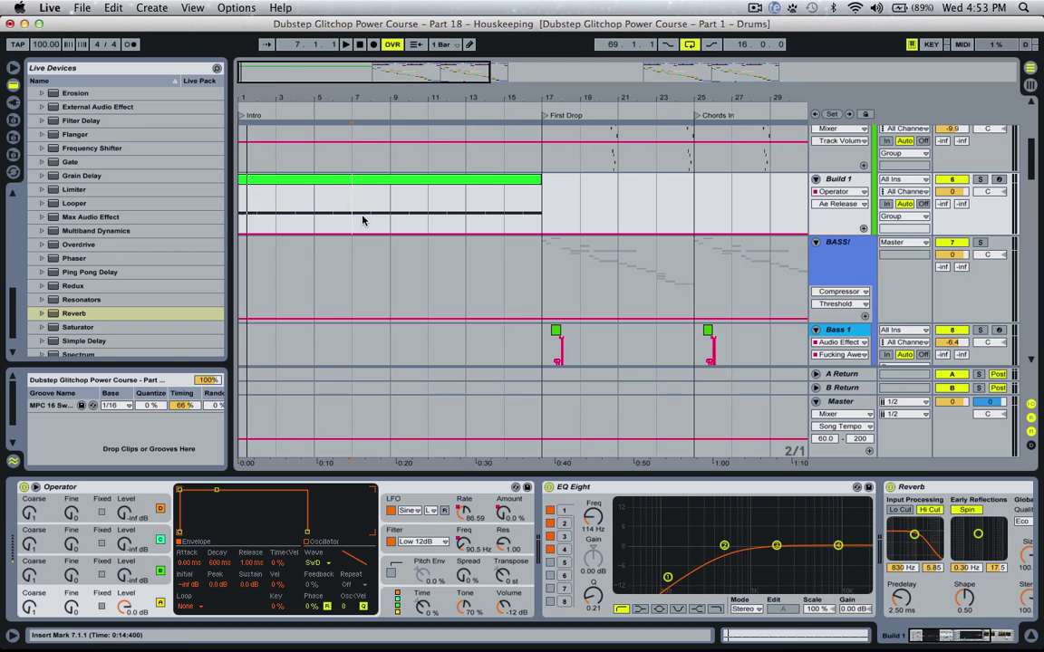
{"action": "key", "text": "space"}
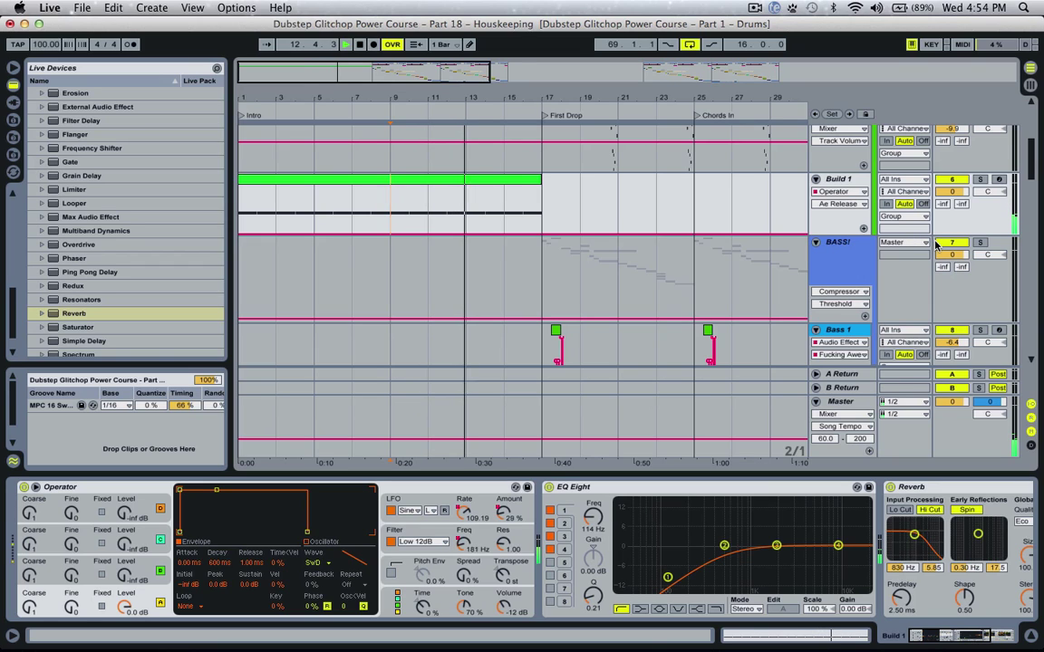
{"action": "key", "text": "space"}
Add an Auto Filter after Reverb on Build 1, set its LFO amount to 30, and audition the build-up
{"action": "scroll", "coordinate": [144, 263], "scroll_direction": "down", "scroll_amount": 2}
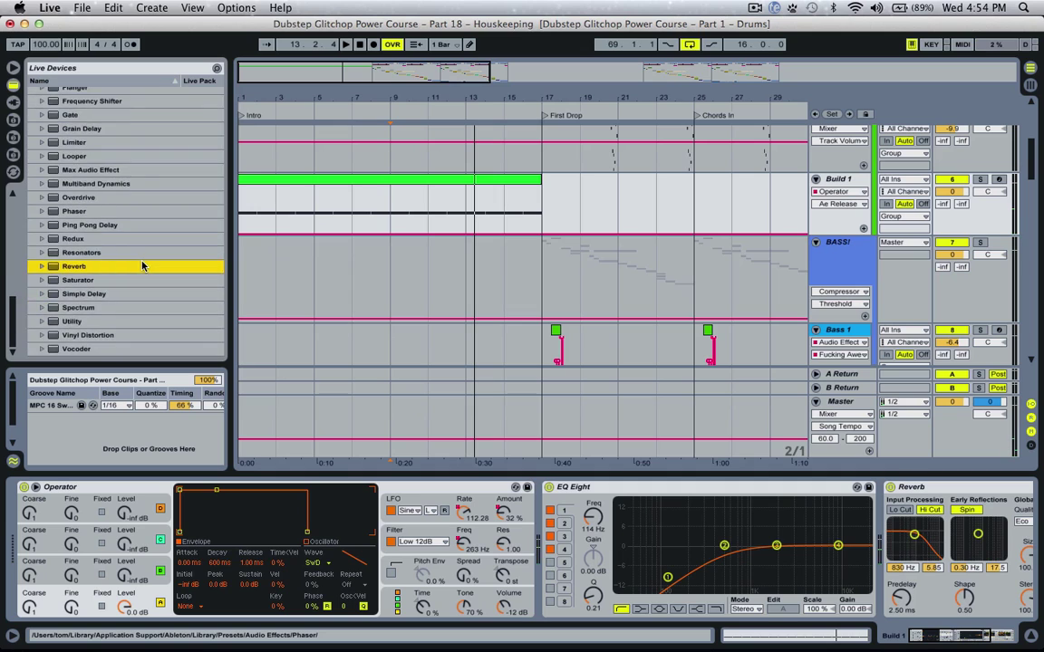
{"action": "scroll", "coordinate": [143, 266], "scroll_direction": "up", "scroll_amount": 5}
{"action": "scroll", "coordinate": [142, 266], "scroll_direction": "up", "scroll_amount": 8}
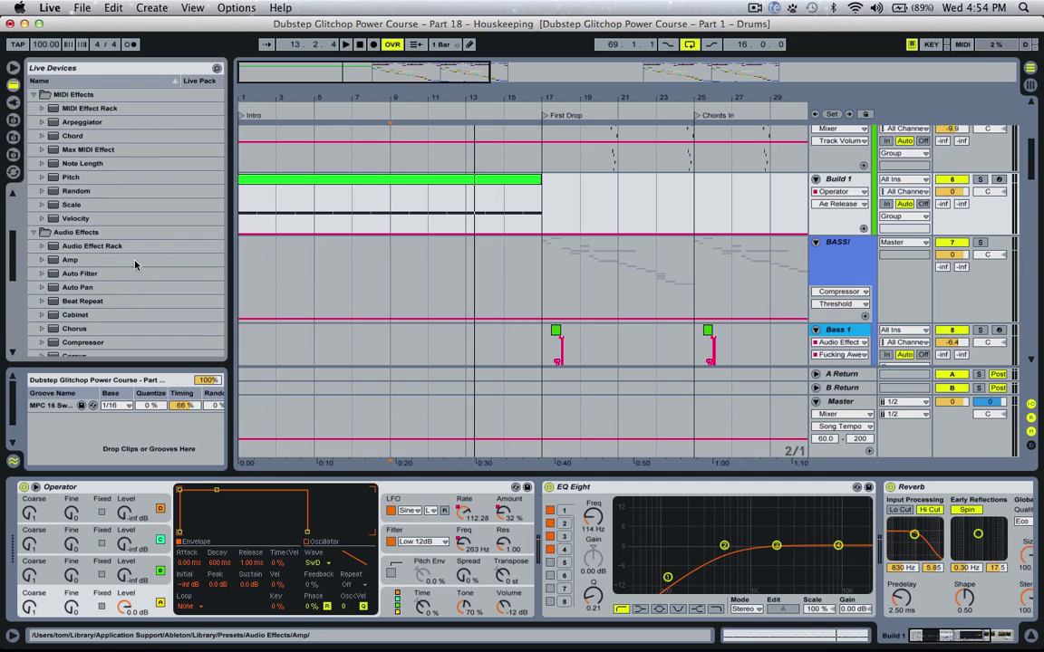
{"action": "left_click", "coordinate": [87, 272]}
{"action": "left_click_drag", "start_coordinate": [564, 387], "coordinate": [977, 556]}
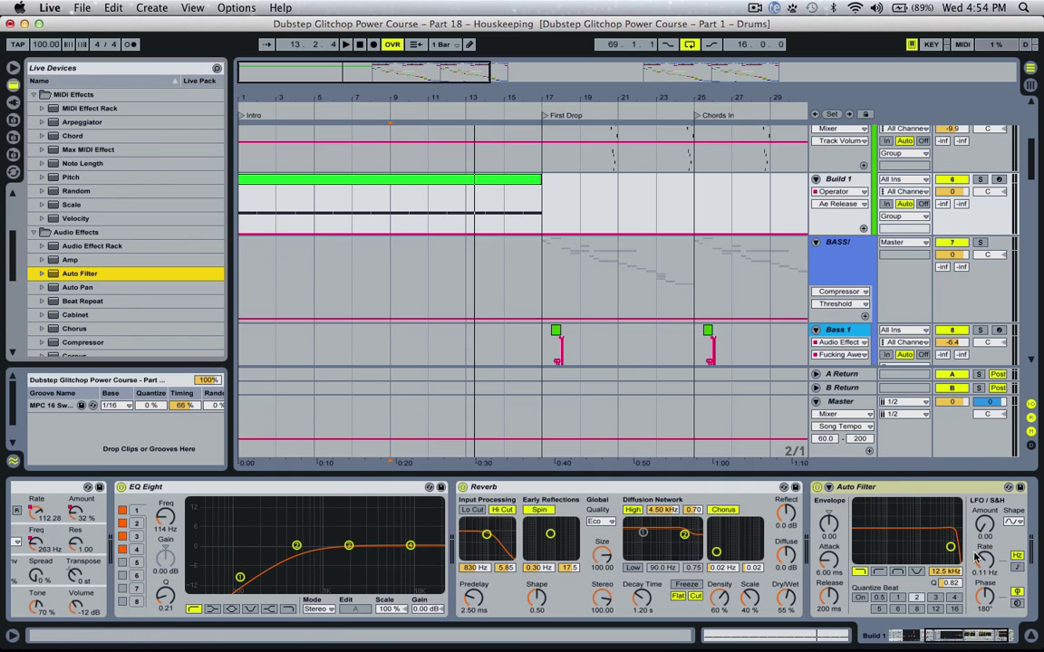
{"action": "left_click", "coordinate": [981, 524]}
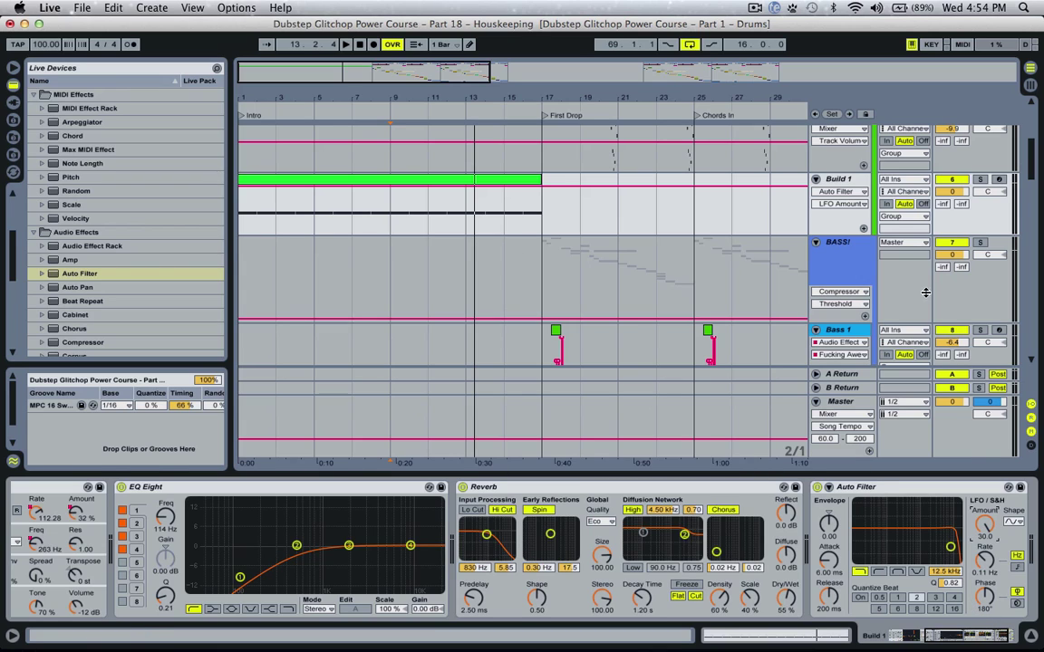
{"action": "left_click", "coordinate": [464, 209]}
{"action": "key", "text": "space"}
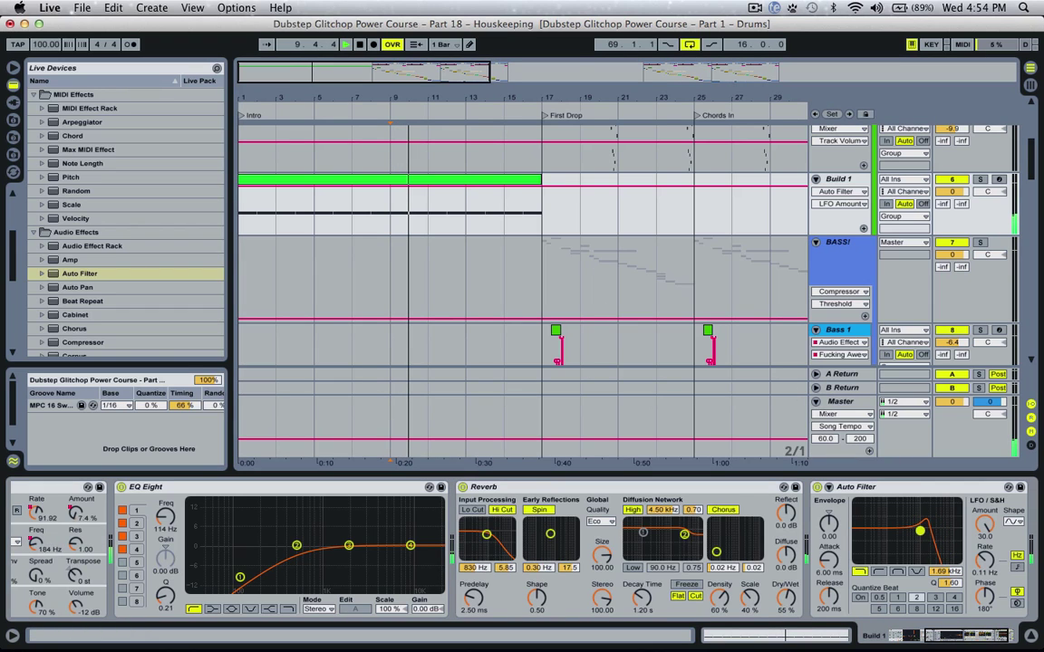
Try Auto Filter's notch type at about 869 Hz during playback, and delete the Auto Filter from Build 1
{"action": "left_click", "coordinate": [916, 572]}
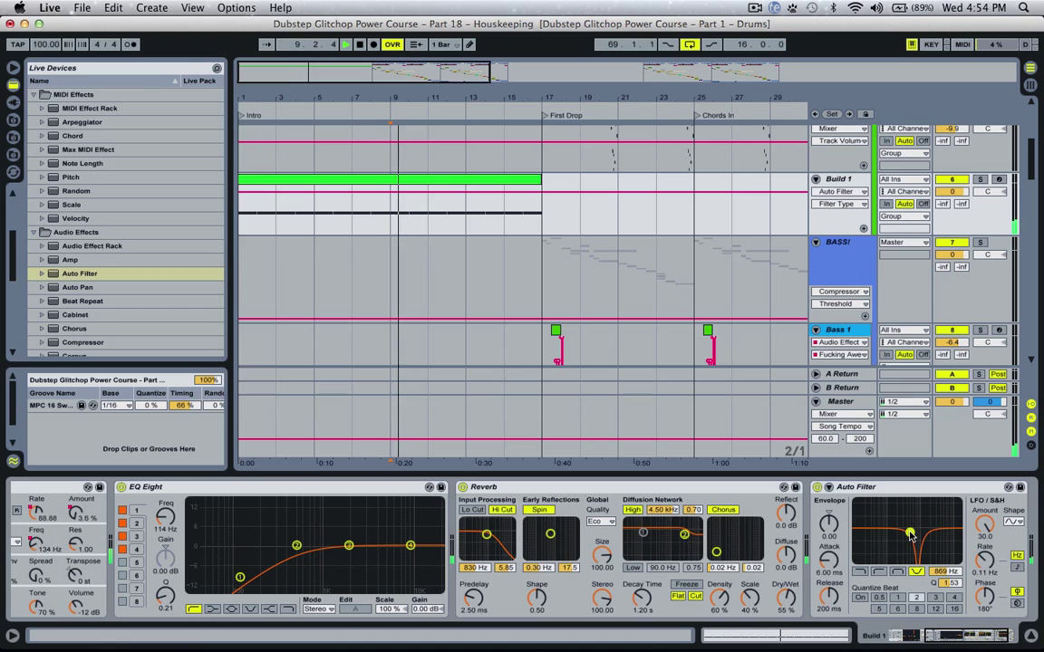
{"action": "left_click", "coordinate": [877, 491]}
{"action": "key", "text": "space"}
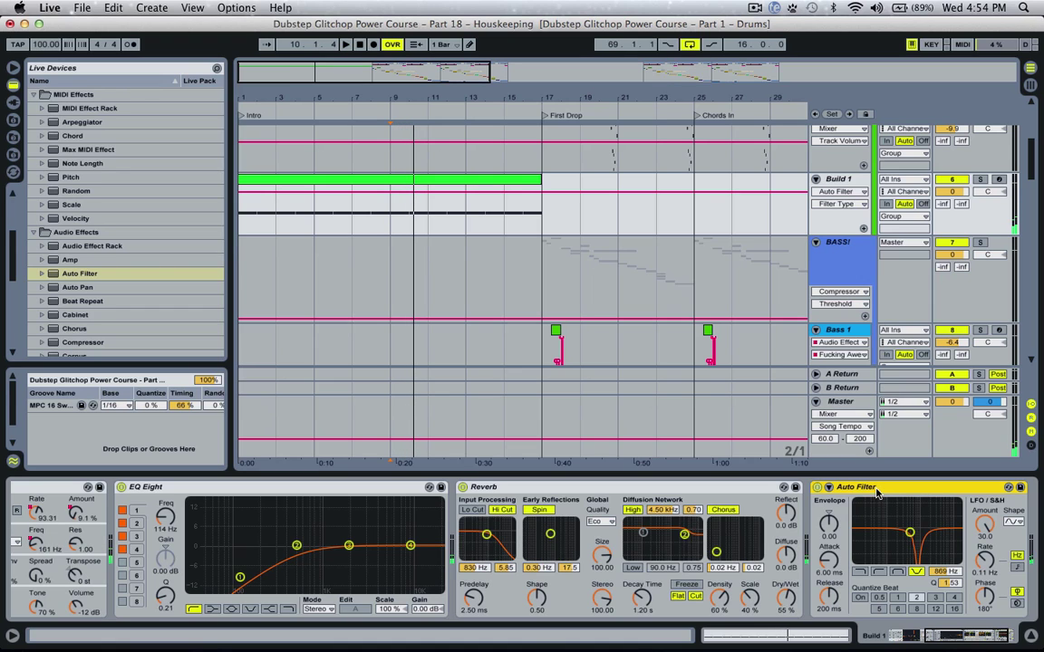
{"action": "key", "text": "Delete"}
Add a Phaser after Reverb on Build 1 with about 1.24 kHz frequency, 0.83 feedback, 71.4% LFO amount and 0.03 Hz rate
{"action": "scroll", "coordinate": [151, 307], "scroll_direction": "down", "scroll_amount": 8}
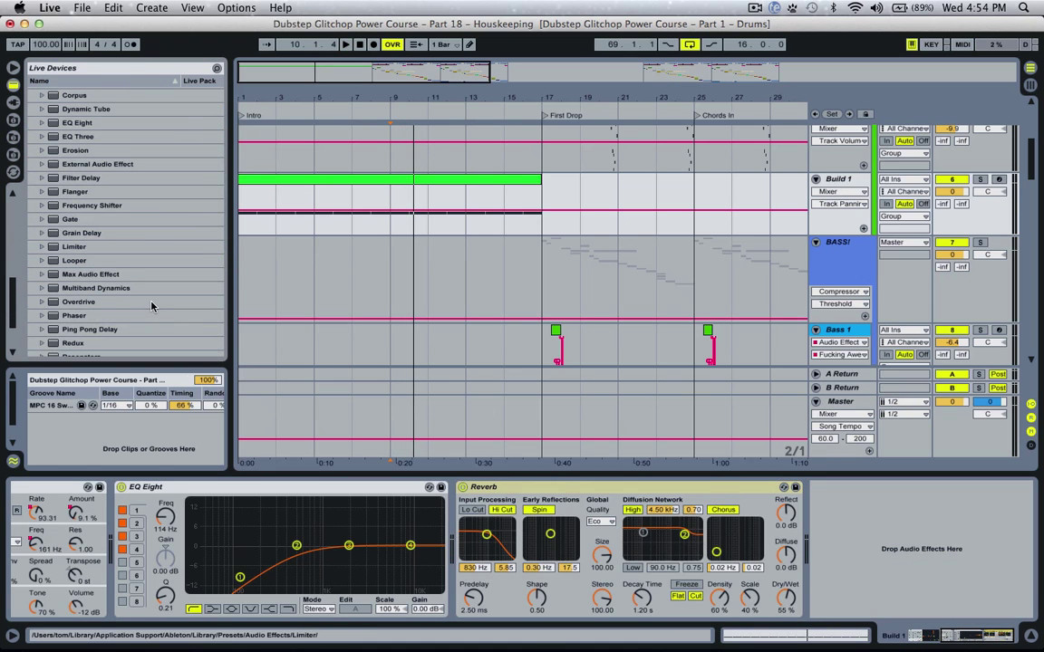
{"action": "left_click_drag", "start_coordinate": [92, 317], "coordinate": [718, 544]}
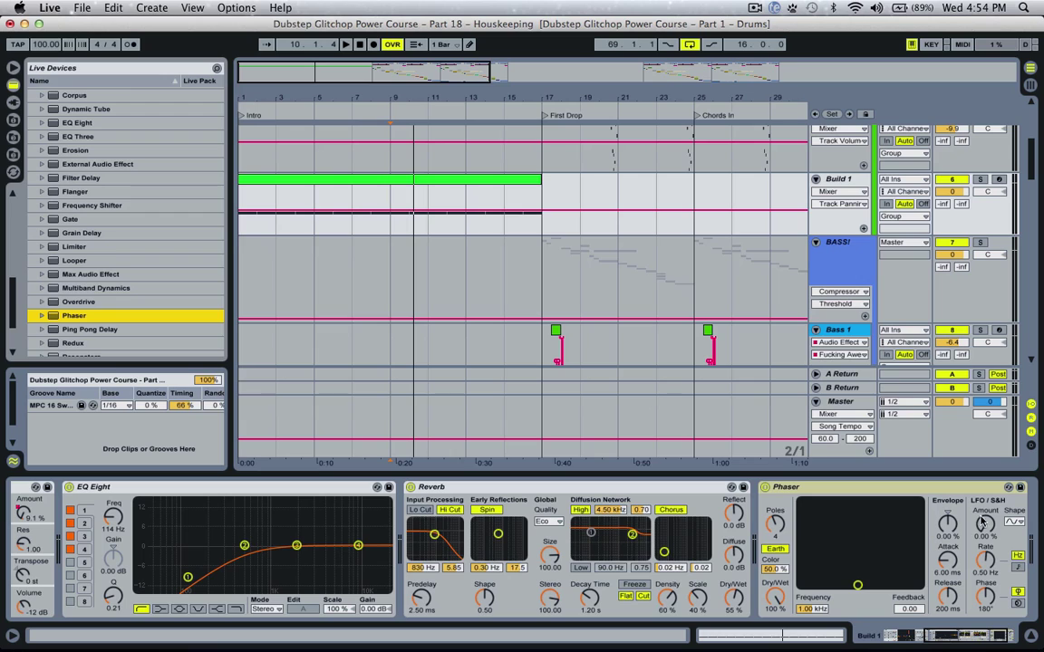
{"action": "left_click_drag", "start_coordinate": [859, 582], "coordinate": [836, 551]}
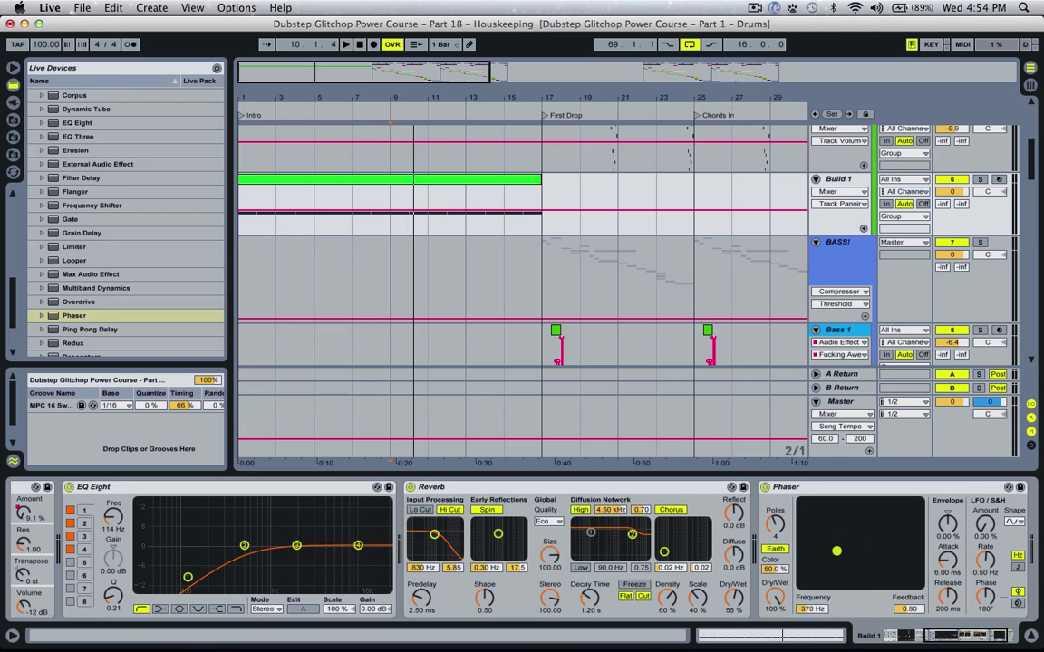
{"action": "key", "text": "space"}
{"action": "left_click_drag", "start_coordinate": [979, 538], "coordinate": [984, 499]}
{"action": "left_click", "coordinate": [985, 560]}
{"action": "left_click_drag", "start_coordinate": [985, 561], "coordinate": [980, 563]}
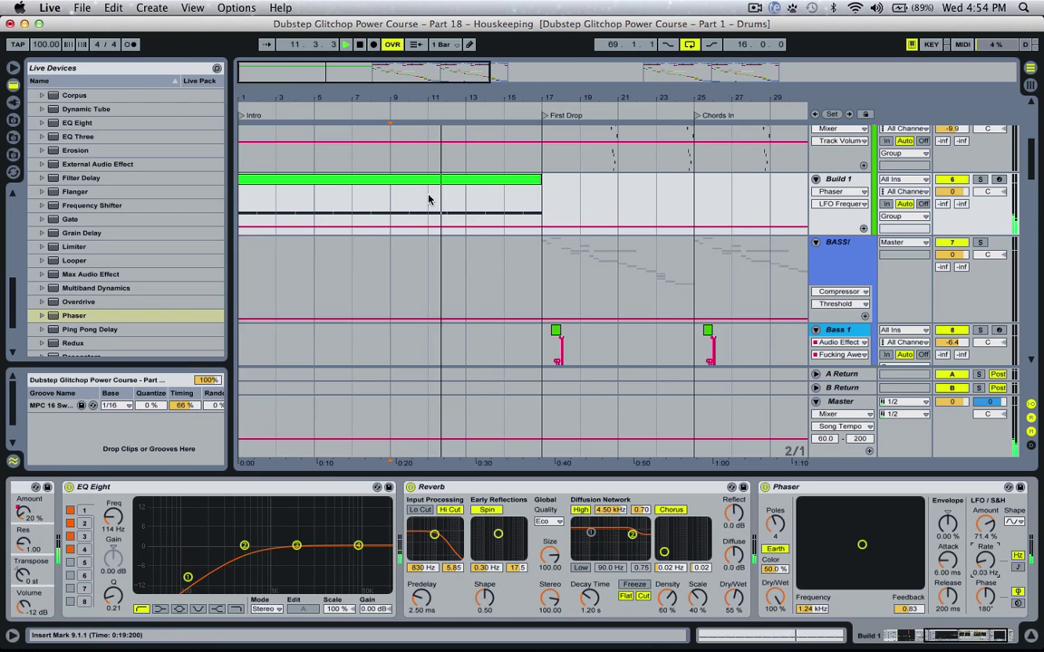
Automate the Phaser's LFO frequency to rise from bar 11 up to 20 Hz at bar 17 on Build 1
{"action": "double_click", "coordinate": [429, 228]}
{"action": "key", "text": "space"}
{"action": "double_click", "coordinate": [452, 228]}
{"action": "left_click_drag", "start_coordinate": [452, 227], "coordinate": [540, 187]}
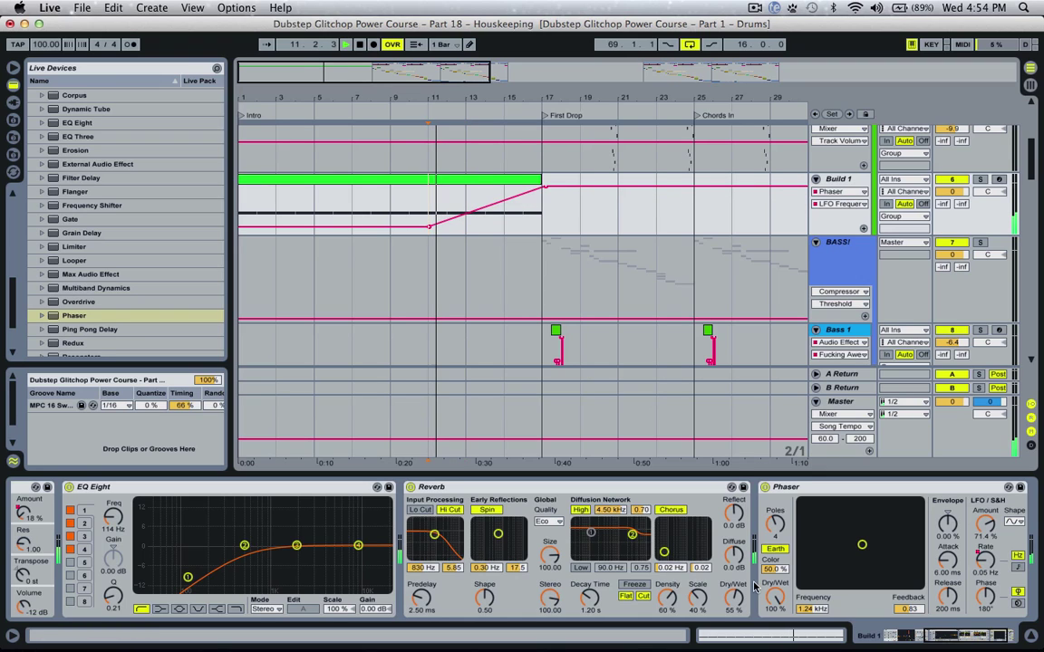
Set the Phaser's Dry/Wet to about 49.2% and audition the build-up with the LFO frequency automation shown
{"action": "left_click_drag", "start_coordinate": [773, 594], "coordinate": [773, 605]}
{"action": "key", "text": "space"}
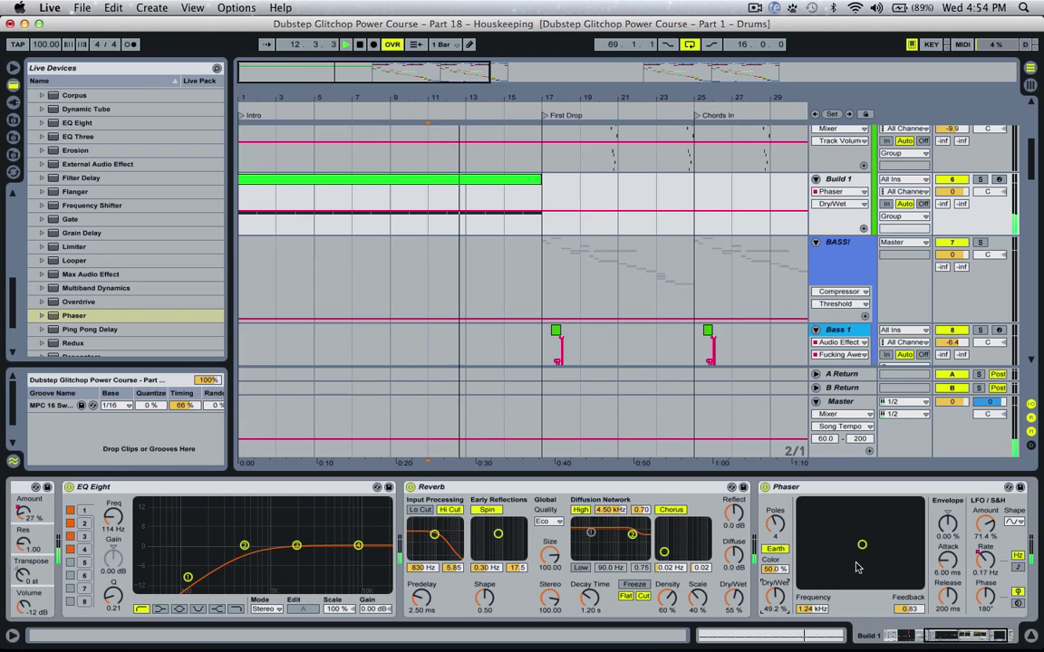
{"action": "left_click", "coordinate": [986, 560]}
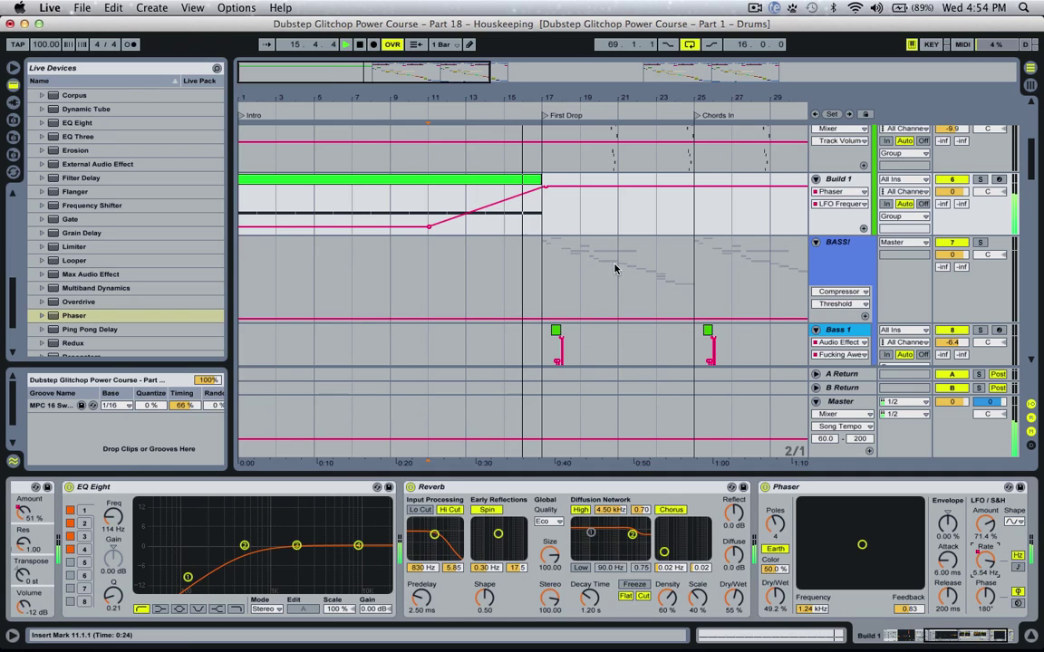
{"action": "key", "text": "space"}
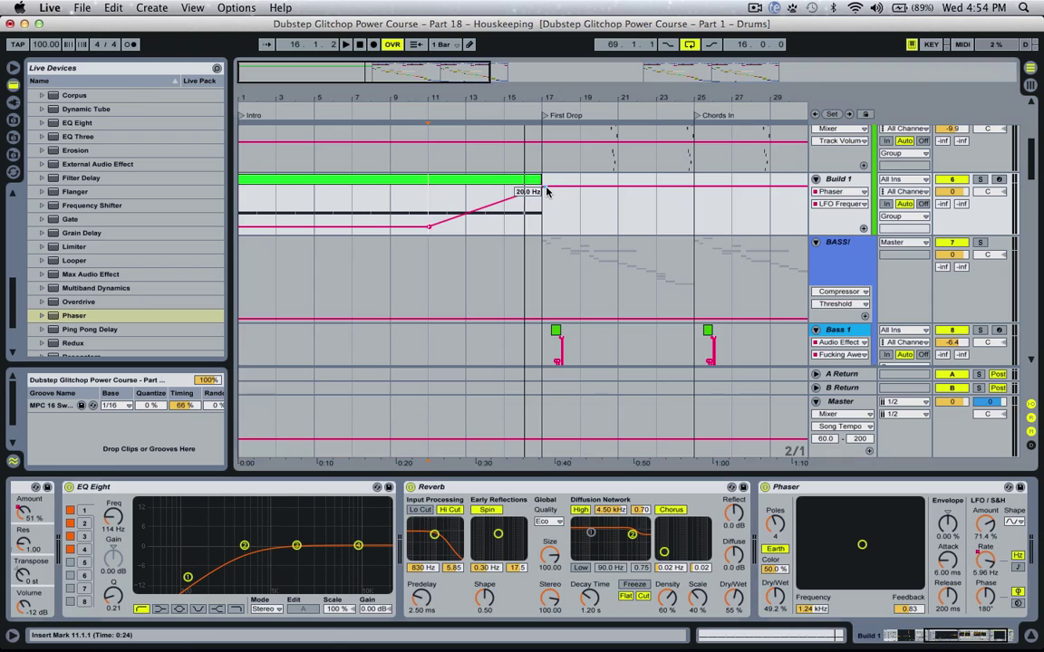
Remove the rising LFO frequency automation from Build 1's Phaser and briefly audition from bar 9
{"action": "left_click", "coordinate": [542, 187]}
{"action": "left_click", "coordinate": [399, 213]}
{"action": "key", "text": "space"}
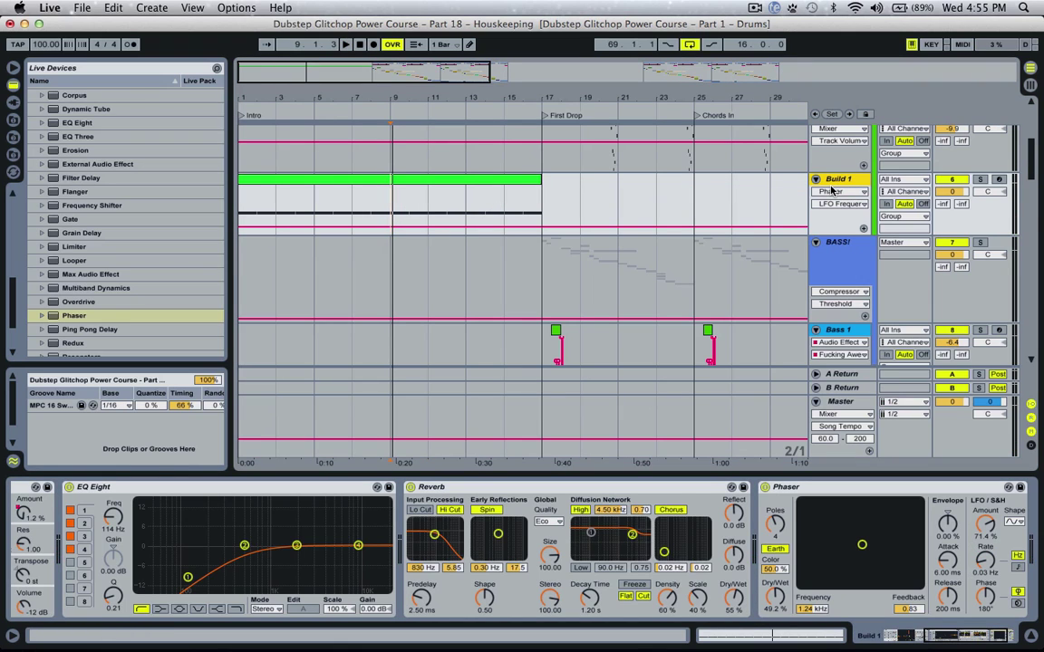
Insert a new MIDI track below Build 1, name it Build 2, and unfold it
{"action": "key", "text": "super+shift+t"}
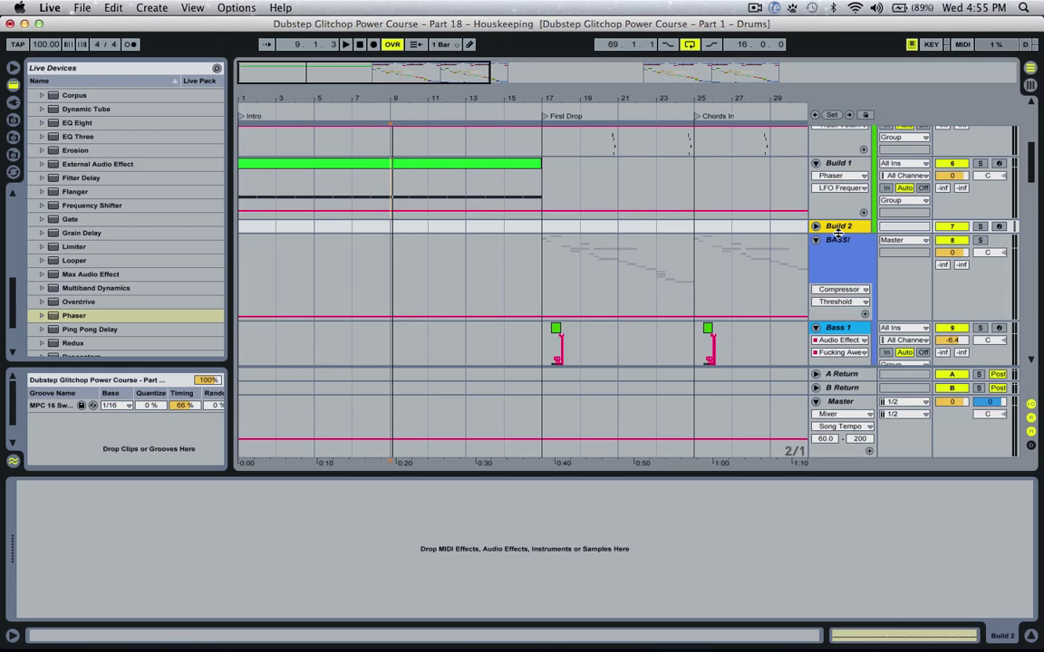
{"action": "left_click", "coordinate": [818, 228]}
{"action": "scroll", "coordinate": [115, 144], "scroll_direction": "up", "scroll_amount": 10}
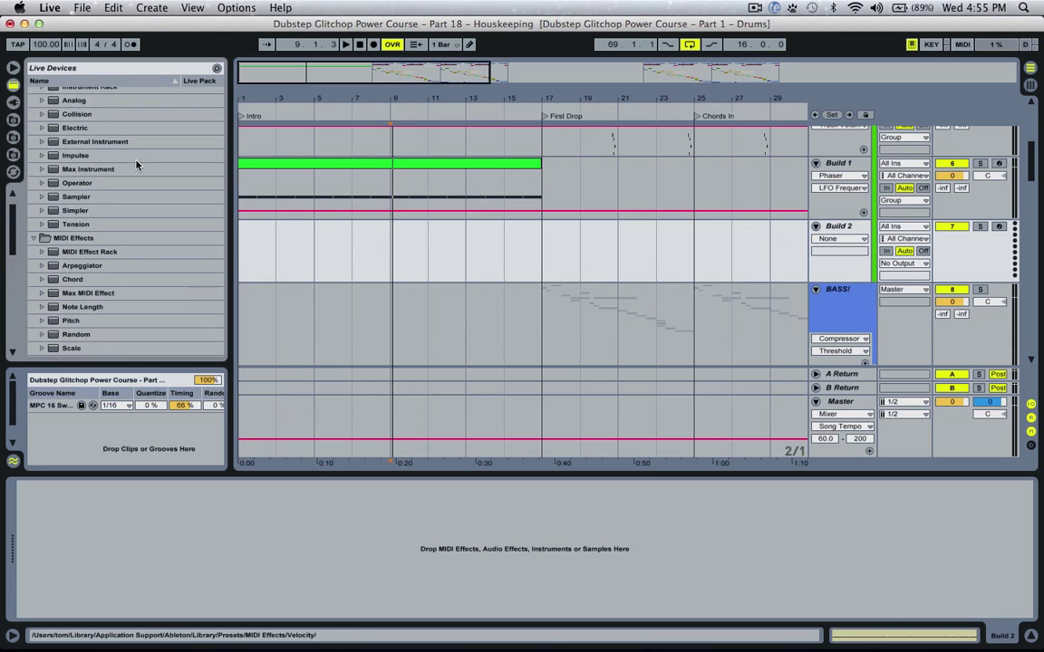
Load Operator onto Build 2 and create an empty MIDI clip on that track from bar 13 to bar 17
{"action": "left_click_drag", "start_coordinate": [77, 218], "coordinate": [396, 242]}
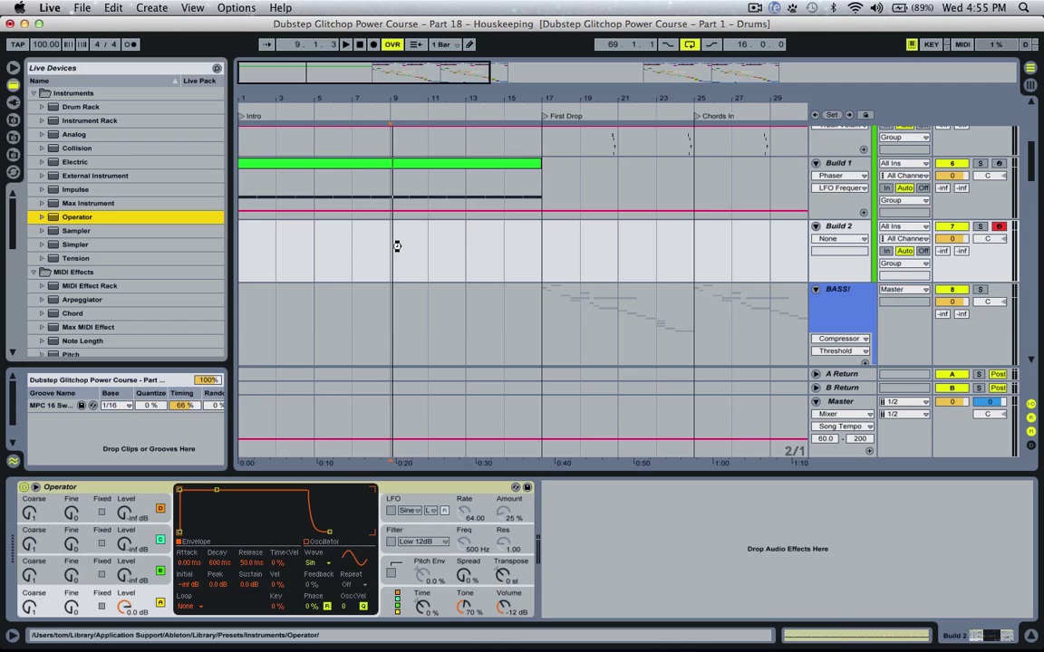
{"action": "left_click", "coordinate": [466, 258]}
{"action": "left_click_drag", "start_coordinate": [470, 260], "coordinate": [541, 264]}
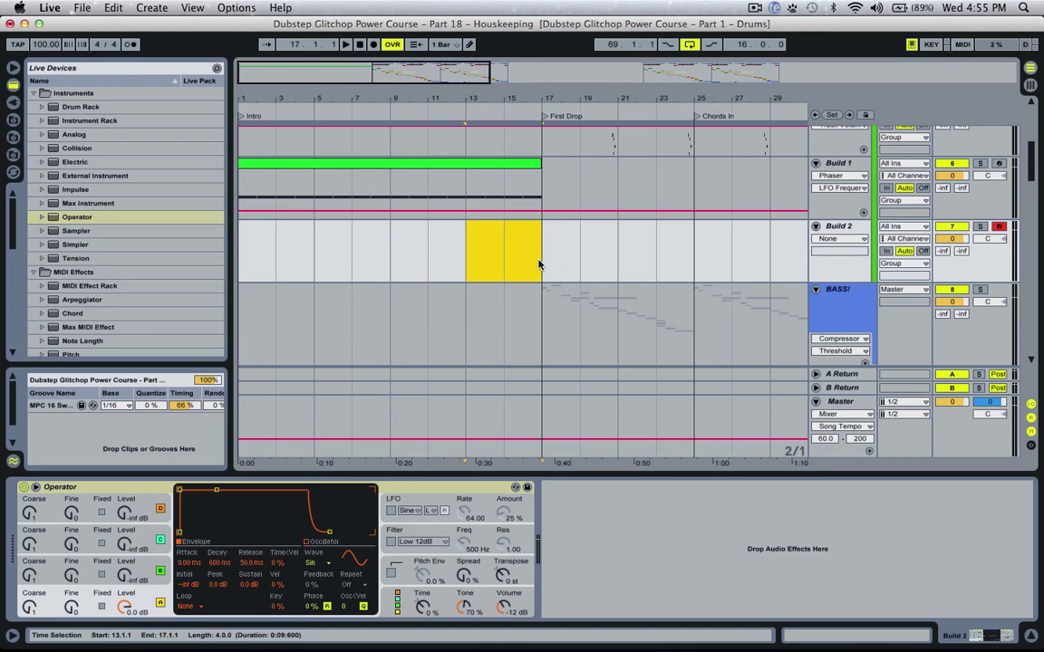
{"action": "key", "text": "super+shift+m"}
Draw a single D2 note sustained across all four bars of the Build 2 clip
{"action": "double_click", "coordinate": [492, 235]}
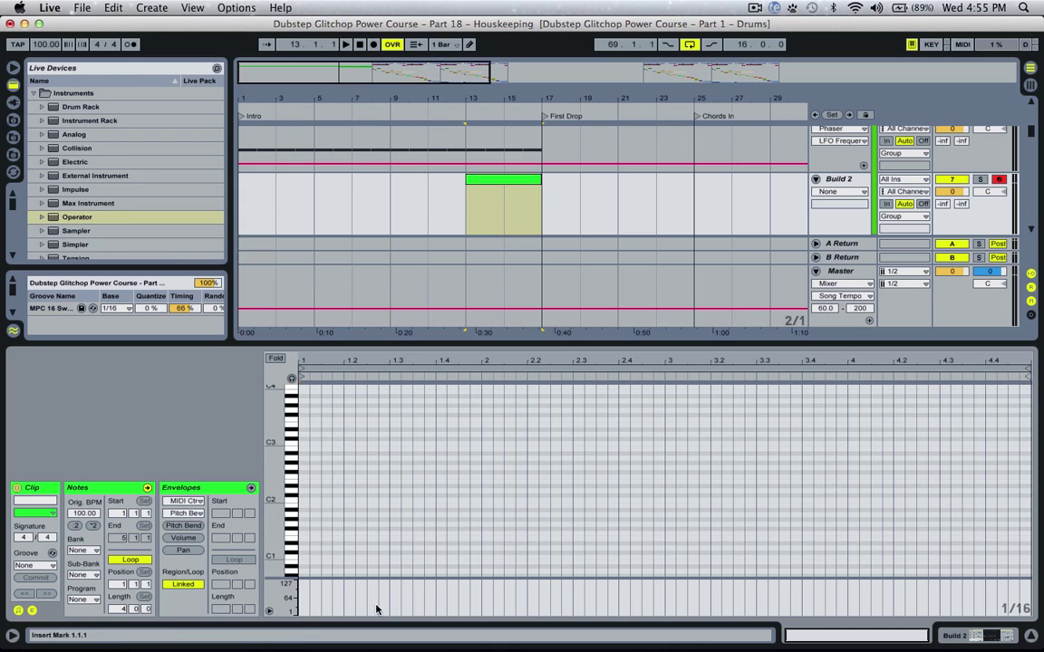
{"action": "double_click", "coordinate": [305, 490]}
{"action": "left_click_drag", "start_coordinate": [309, 492], "coordinate": [1017, 484]}
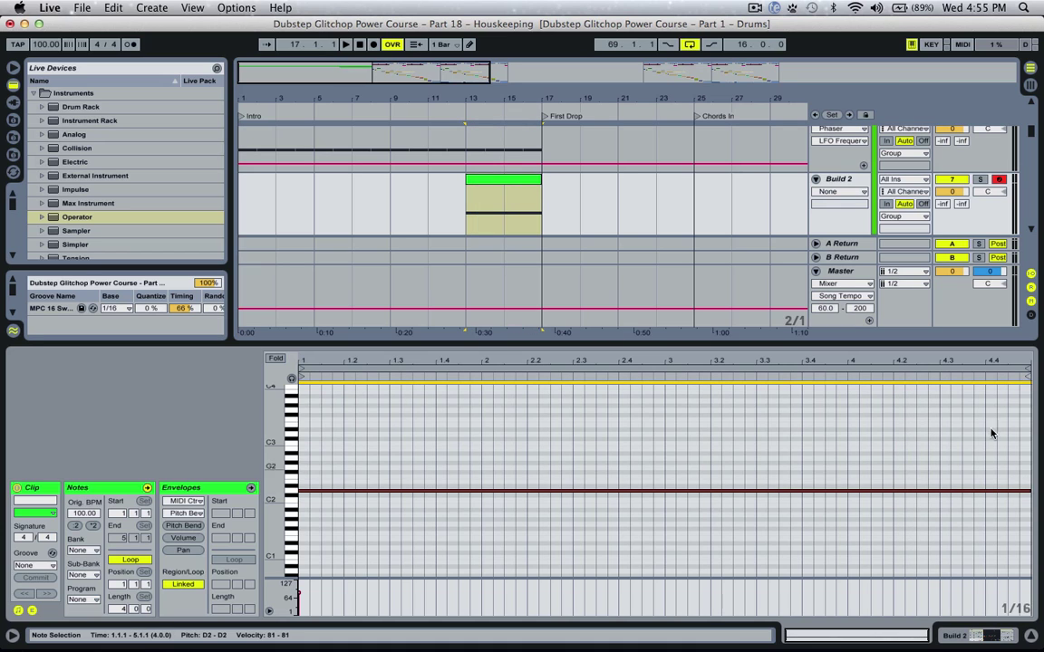
Set the waveform of oscillator A in Build 2's Operator to Noise White
{"action": "double_click", "coordinate": [843, 179]}
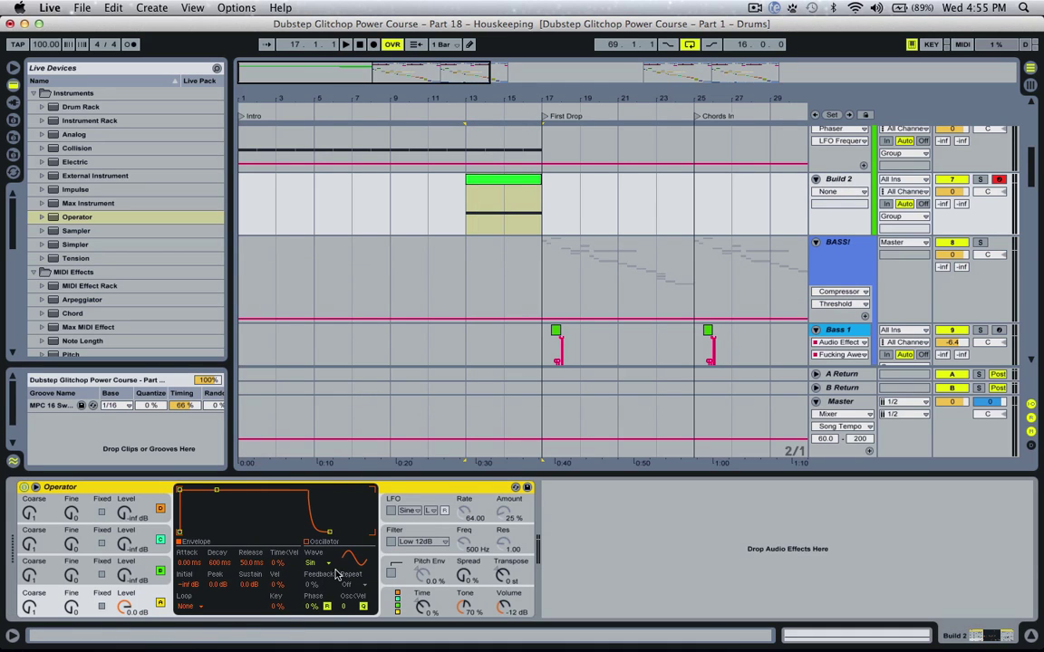
{"action": "left_click", "coordinate": [317, 562]}
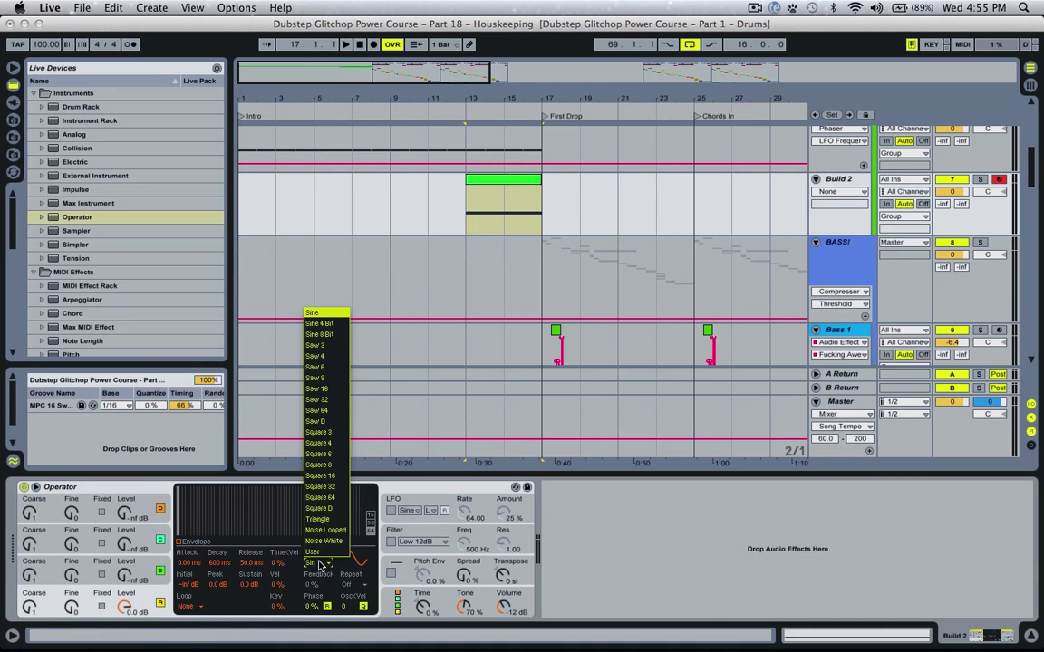
{"action": "left_click", "coordinate": [416, 499]}
{"action": "left_click", "coordinate": [313, 564]}
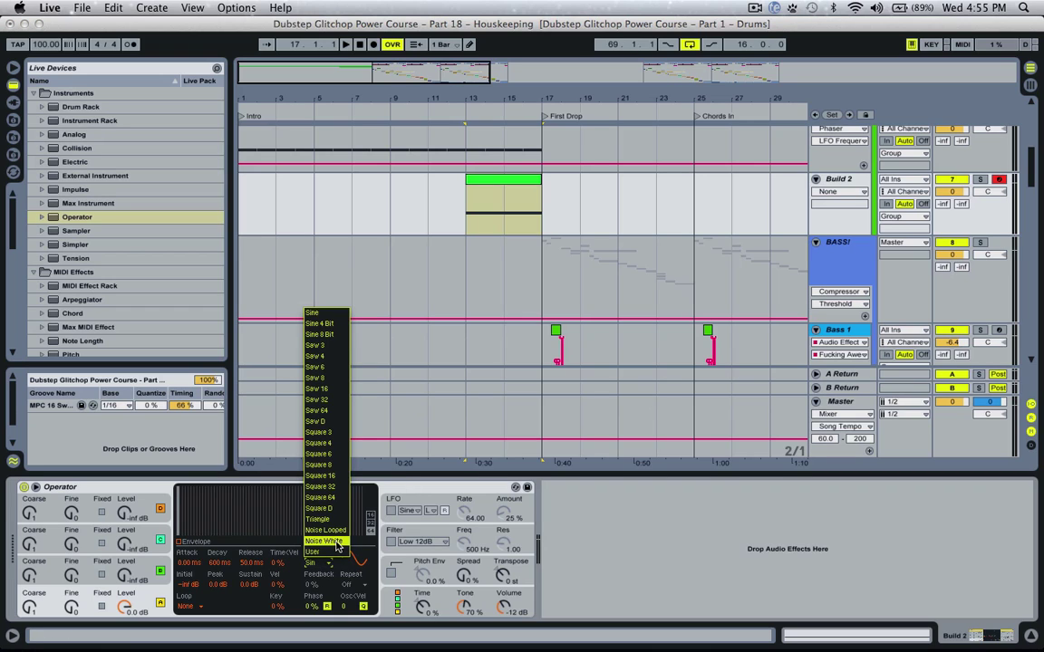
{"action": "left_click", "coordinate": [332, 542]}
Undo a trial track volume change on Build 2 and disable text expansion in TextExpander
{"action": "left_click_drag", "start_coordinate": [966, 193], "coordinate": [943, 192]}
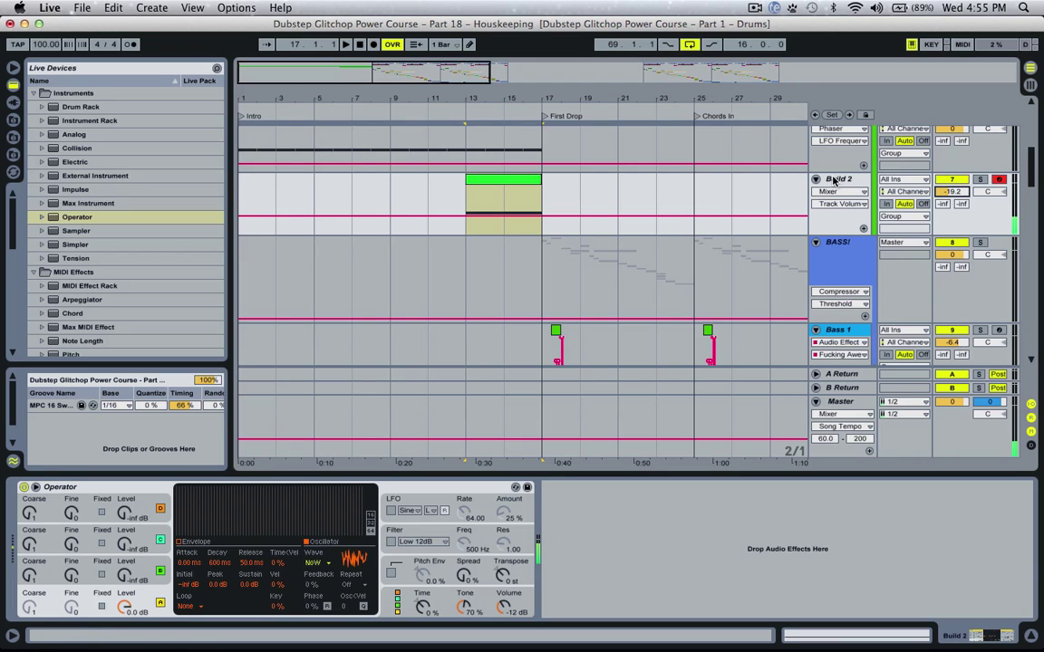
{"action": "key", "text": "super+z"}
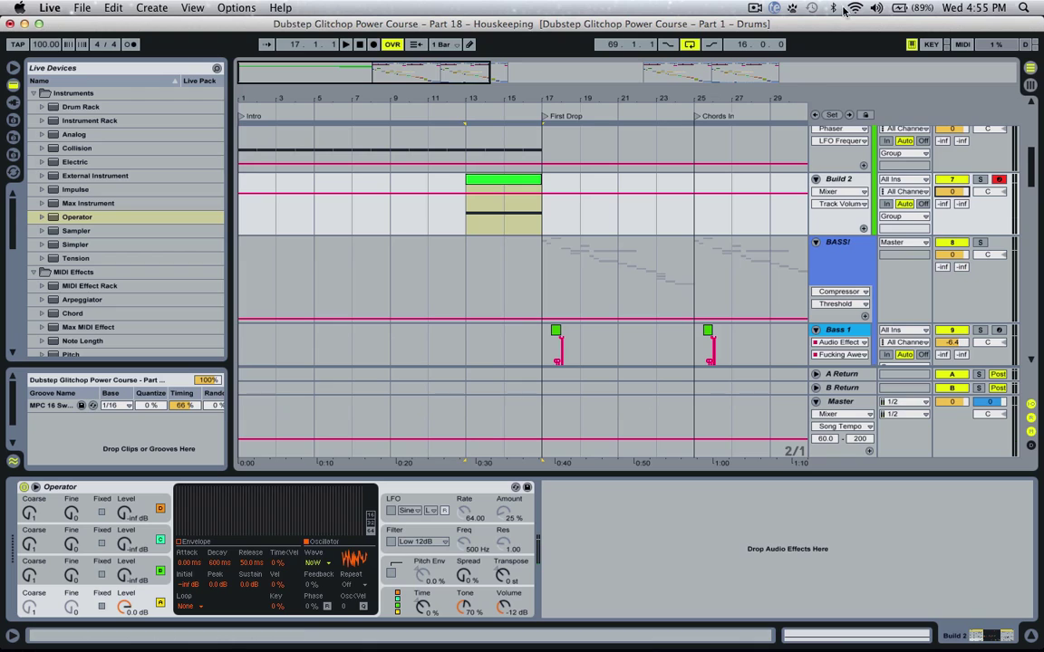
{"action": "left_click", "coordinate": [775, 8]}
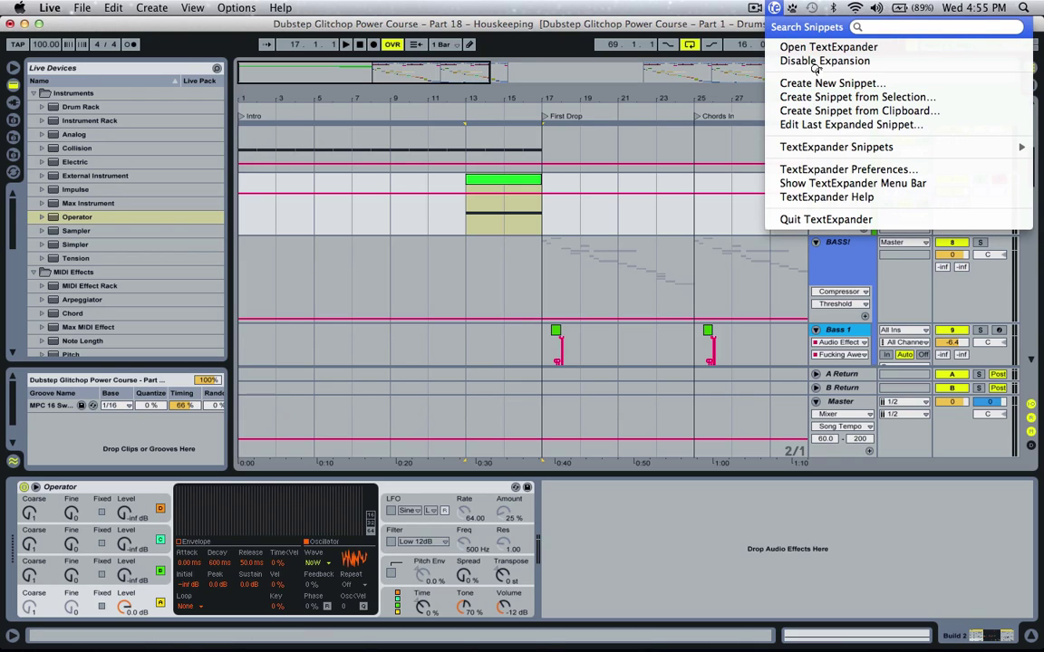
{"action": "left_click", "coordinate": [814, 62]}
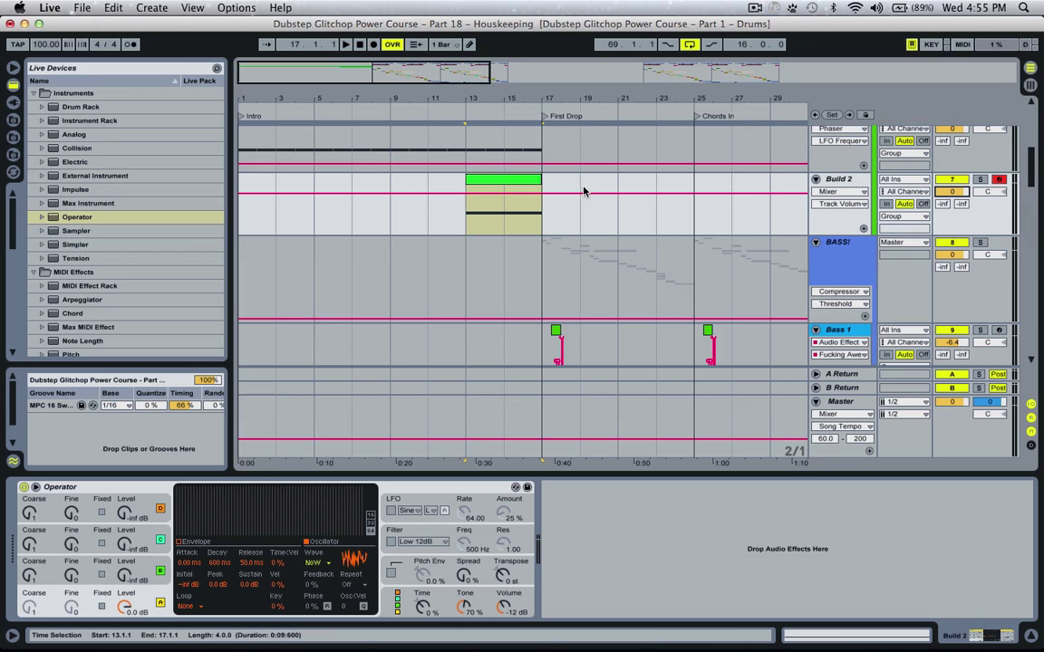
Audition the noise build-up from bar 13 and set Build 2's track volume to -20.9 dB
{"action": "left_click", "coordinate": [462, 221]}
{"action": "key", "text": "space"}
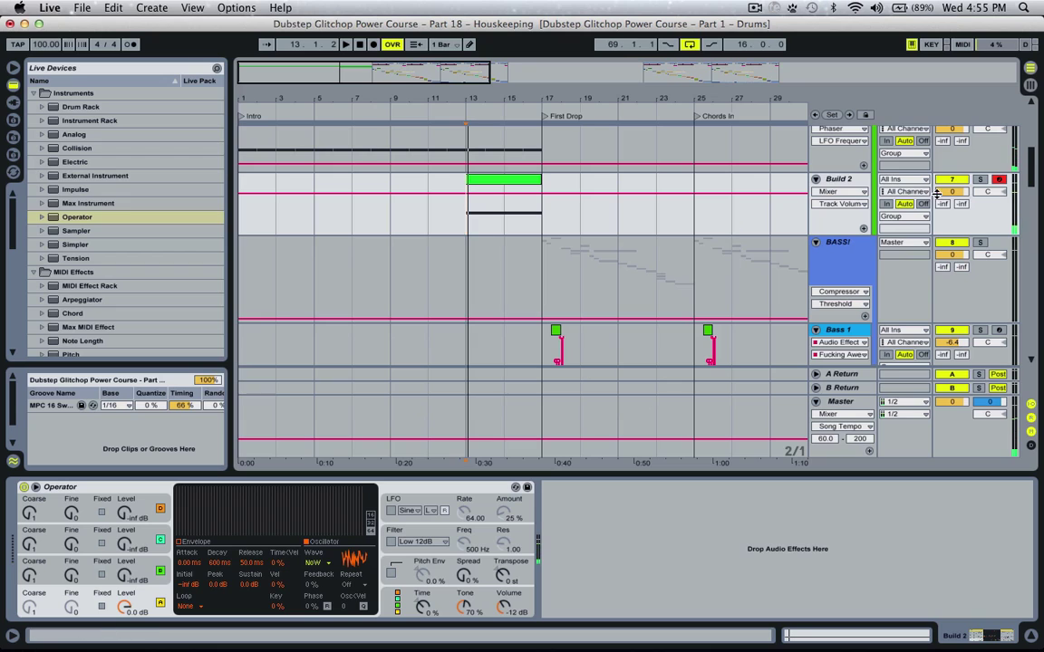
{"action": "left_click_drag", "start_coordinate": [938, 192], "coordinate": [938, 246]}
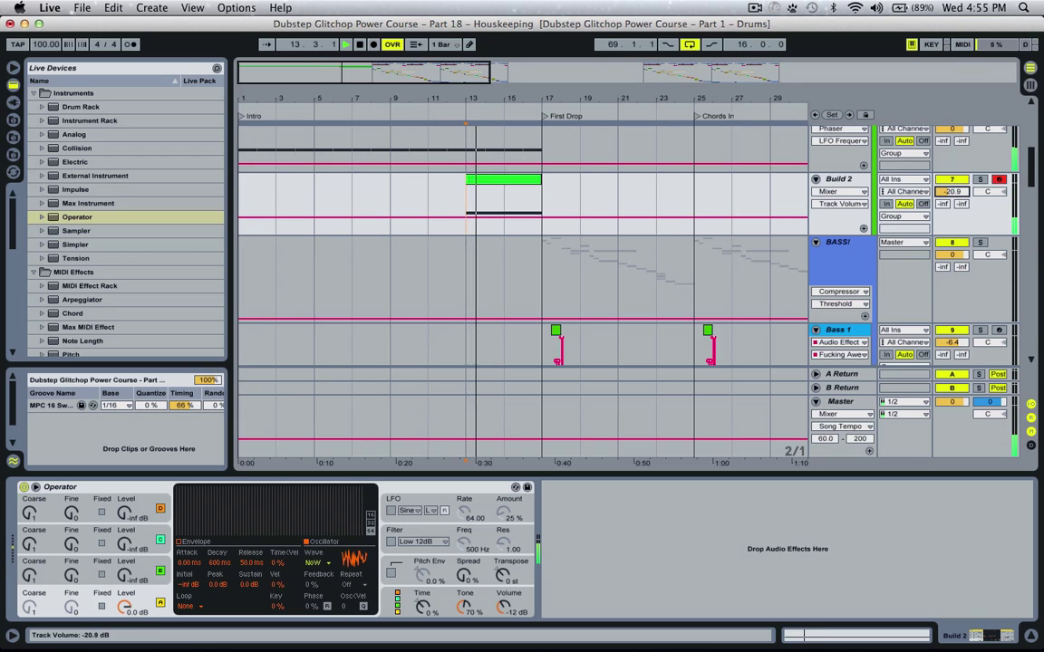
{"action": "key", "text": "space"}
{"action": "key", "text": "space"}
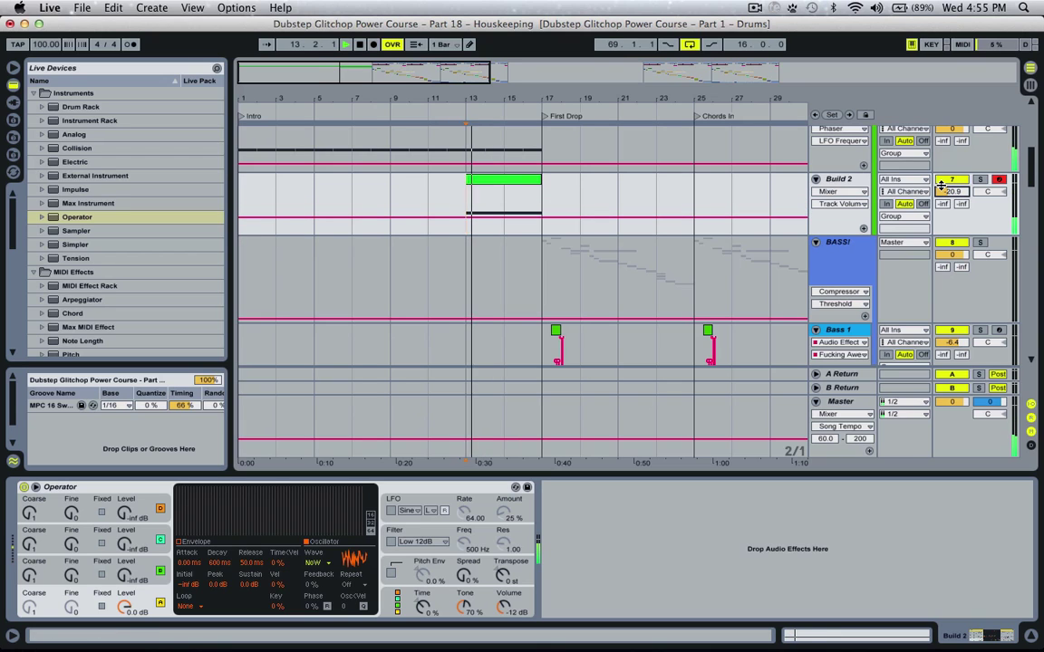
{"action": "key", "text": "space"}
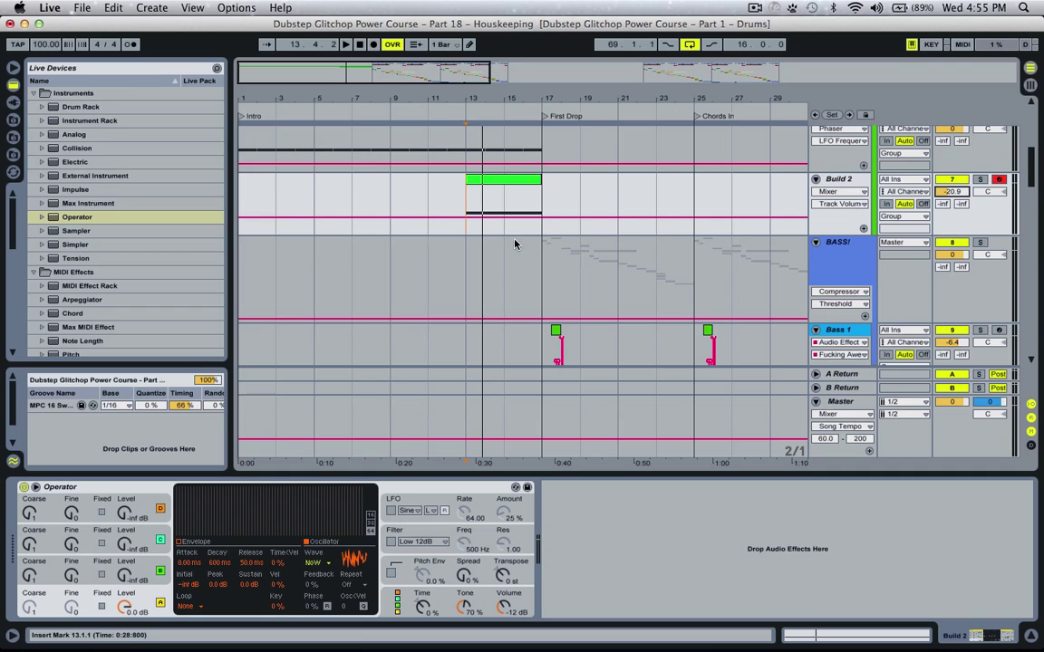
Add an EQ Eight after Operator on Build 2 and make band 1 a low-cut filter at about 110 Hz
{"action": "scroll", "coordinate": [100, 287], "scroll_direction": "down", "scroll_amount": 5}
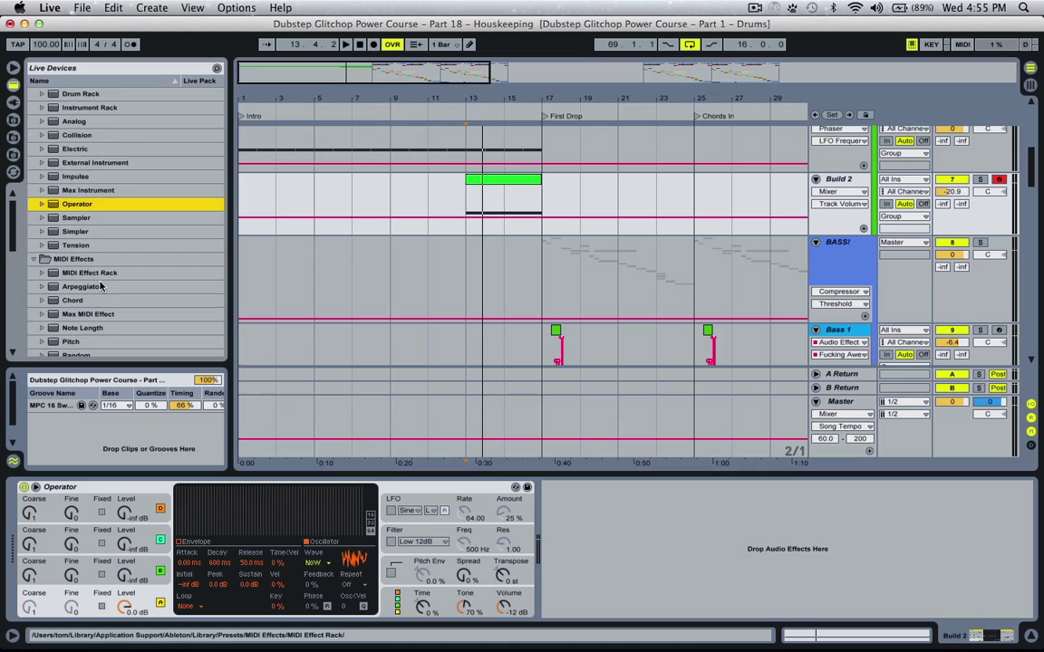
{"action": "scroll", "coordinate": [103, 284], "scroll_direction": "down", "scroll_amount": 3}
{"action": "scroll", "coordinate": [97, 309], "scroll_direction": "down", "scroll_amount": 6}
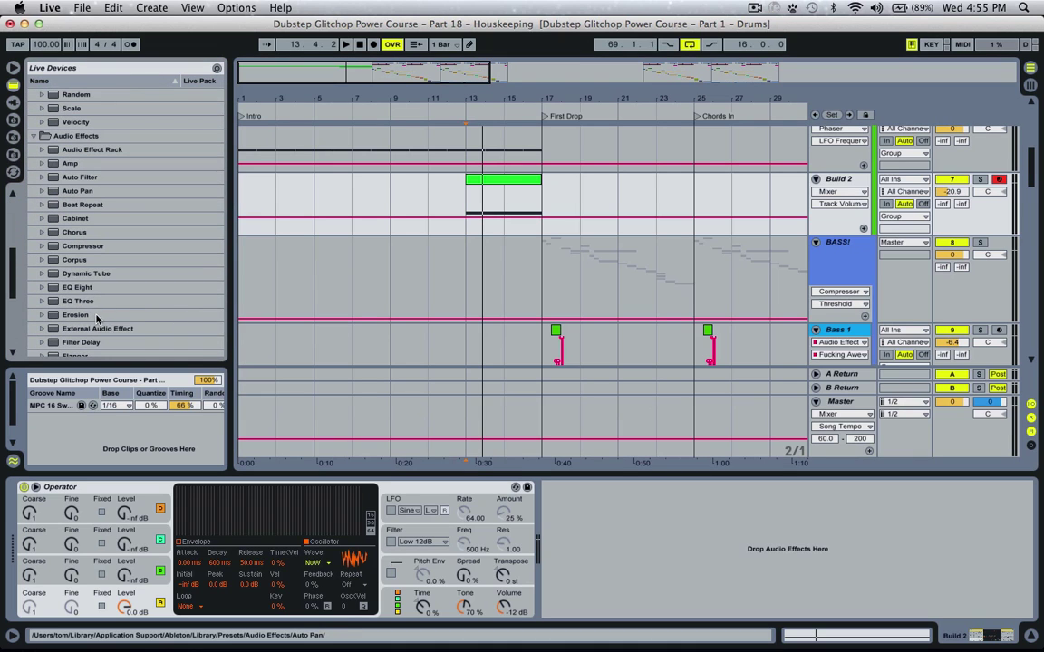
{"action": "left_click_drag", "start_coordinate": [88, 292], "coordinate": [645, 503]}
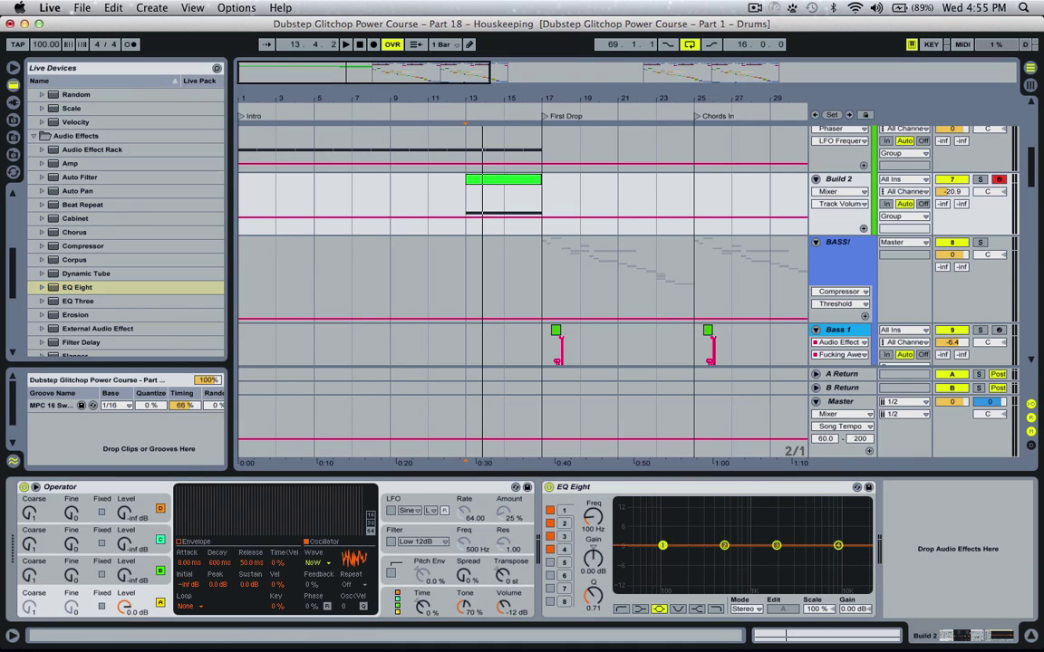
{"action": "left_click", "coordinate": [622, 609]}
{"action": "key", "text": "space"}
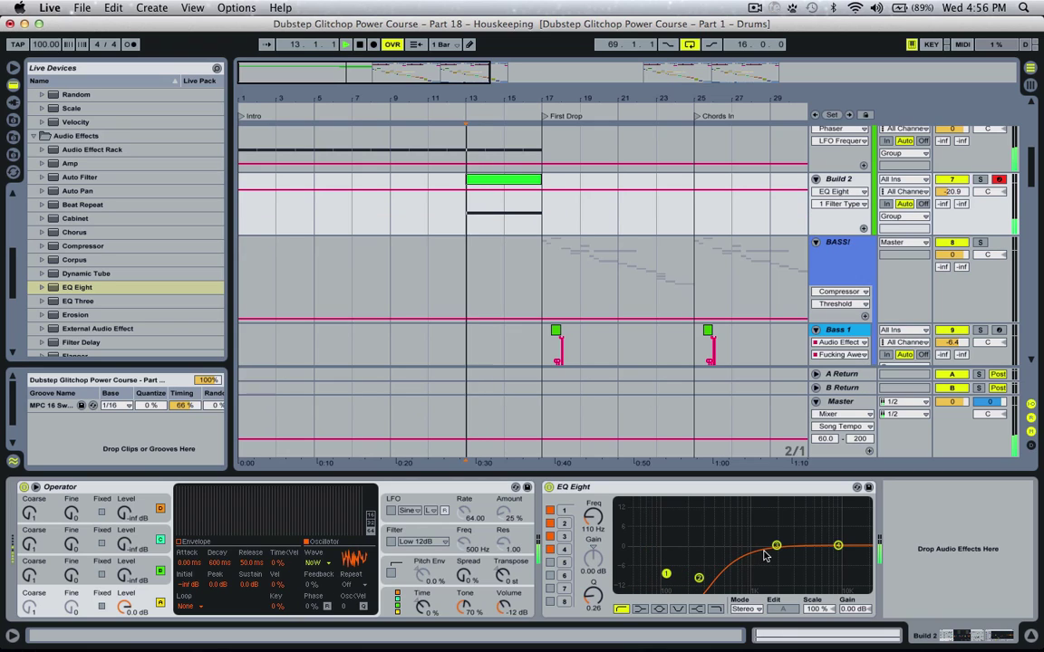
While auditioning, cut EQ Eight band 3 near 2.19 kHz, boost band 4, and set band 2 to about 279 Hz and -8.85 dB
{"action": "mouse_move", "coordinate": [776, 546]}
{"action": "left_mouse_down"}
{"action": "mouse_move", "coordinate": [785, 588]}
{"action": "mouse_move", "coordinate": [770, 568]}
{"action": "mouse_move", "coordinate": [781, 566]}
{"action": "left_mouse_up"}
{"action": "key", "text": "space"}
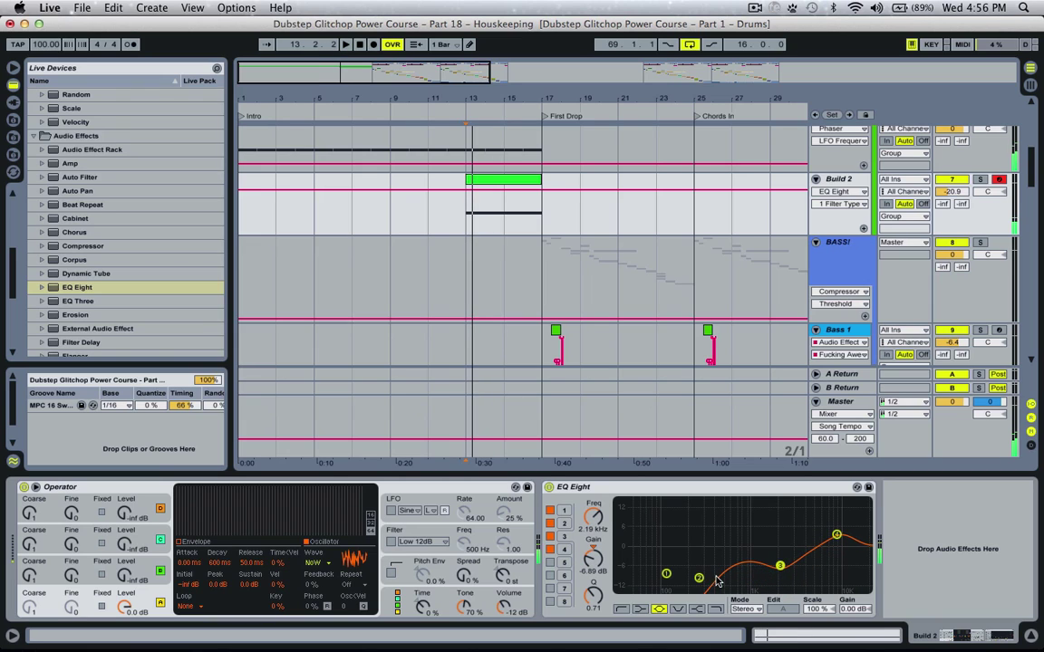
{"action": "left_click_drag", "start_coordinate": [704, 581], "coordinate": [706, 574]}
{"action": "key", "text": "space"}
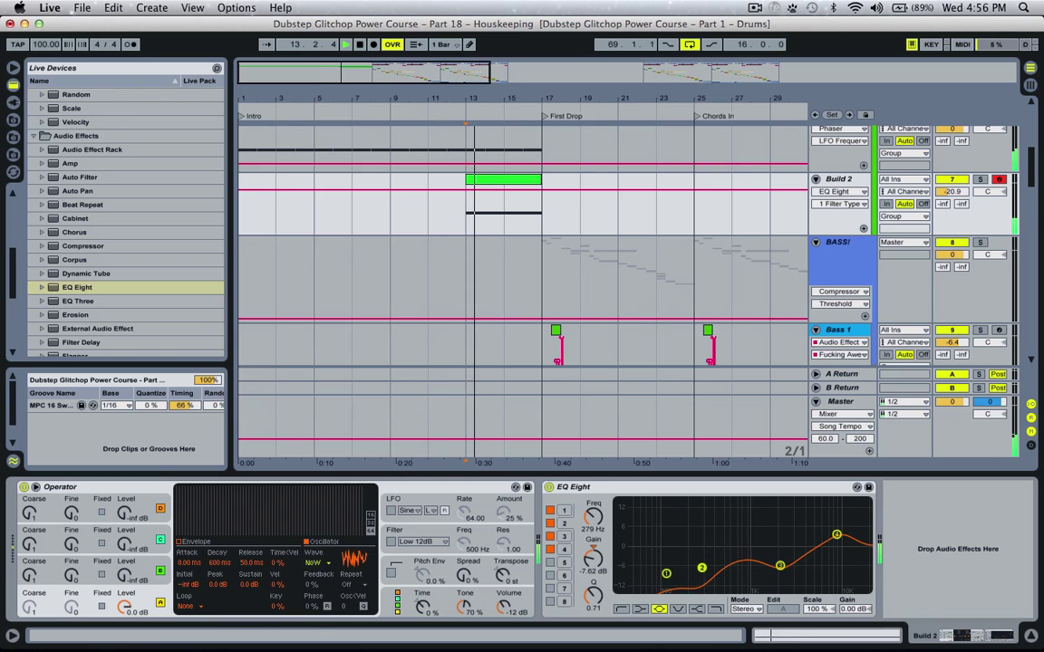
{"action": "key", "text": "space"}
Add an Auto Filter to Build 2, automate its frequency from 26 Hz at bar 13 up to 19.9 kHz at bar 17, and audition it
{"action": "double_click", "coordinate": [78, 178]}
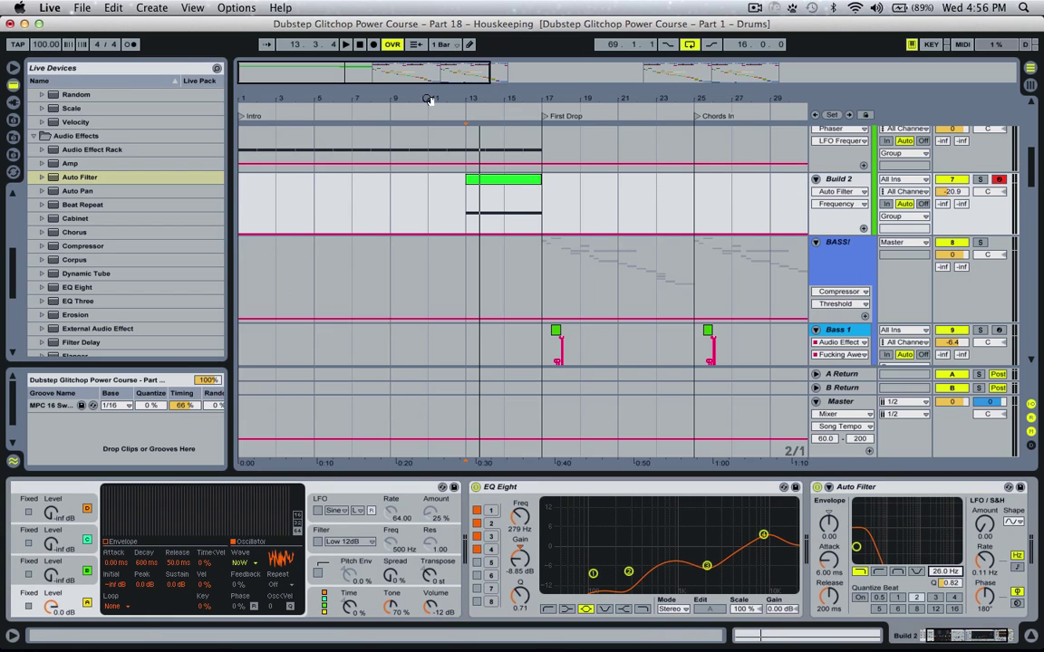
{"action": "left_click", "coordinate": [467, 235]}
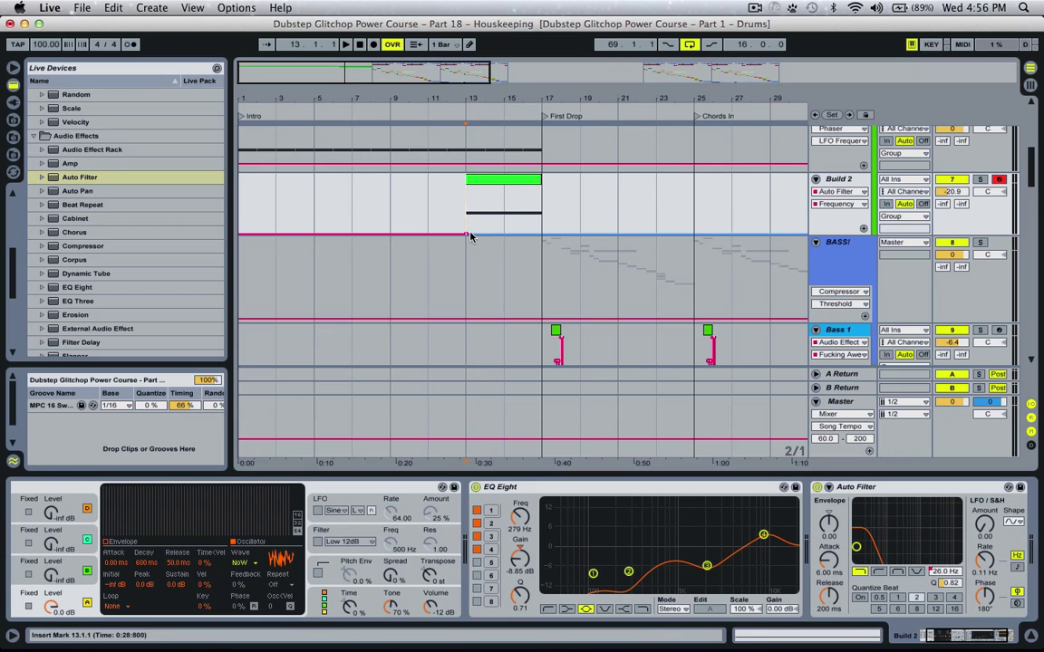
{"action": "left_click_drag", "start_coordinate": [470, 234], "coordinate": [540, 187]}
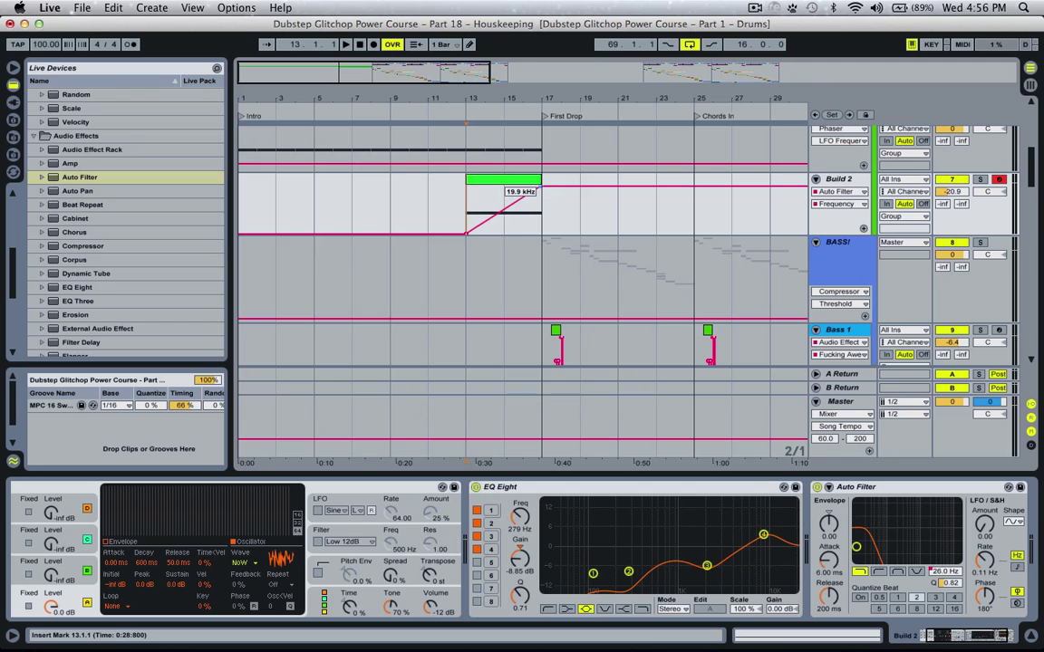
{"action": "key", "text": "space"}
{"action": "left_click_drag", "start_coordinate": [432, 94], "coordinate": [390, 114]}
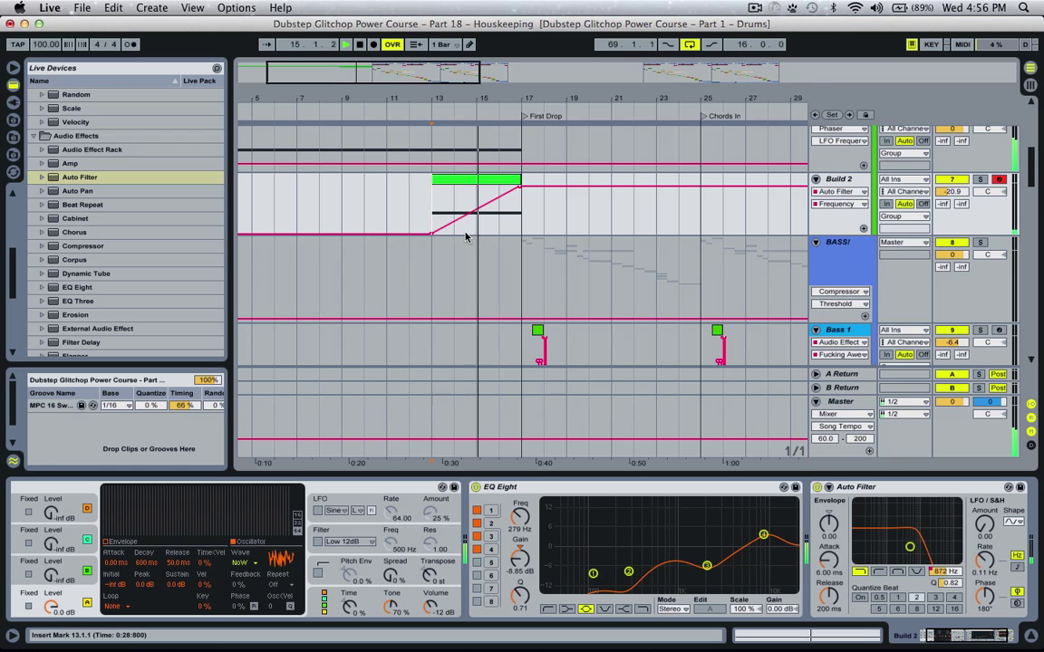
Set the Auto Filter's Q to 1.75 and Build 2's track volume to -15.7 dB during playback
{"action": "left_click_drag", "start_coordinate": [948, 583], "coordinate": [948, 547]}
{"action": "left_click_drag", "start_coordinate": [955, 191], "coordinate": [955, 169]}
{"action": "key", "text": "space"}
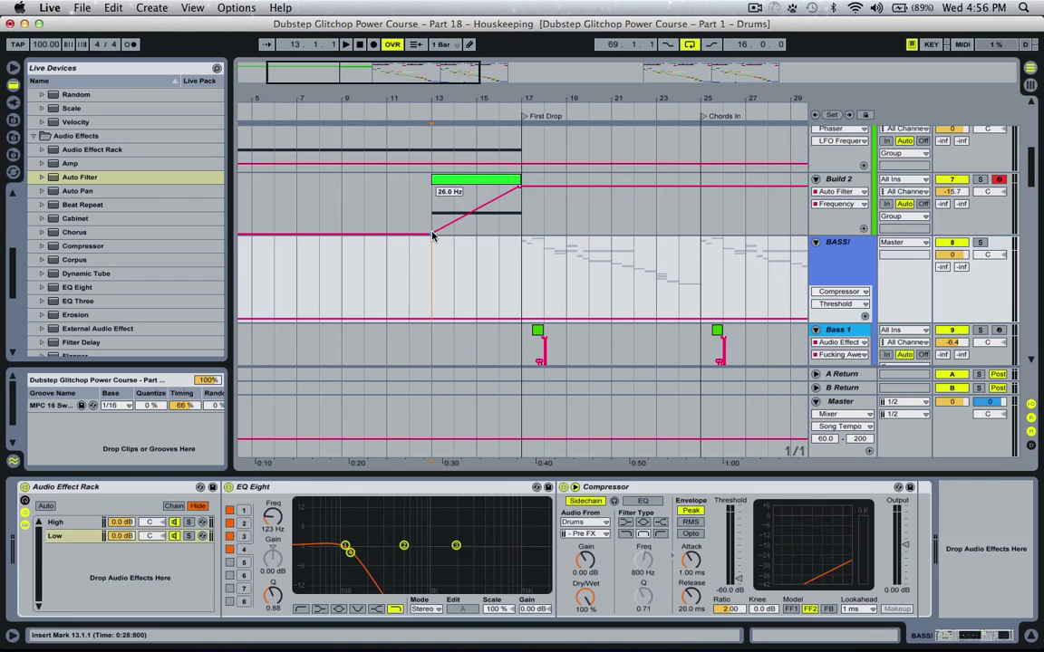
Raise the bar 13 start point of Build 2's filter frequency automation to slightly above mid-range and audition into the First Drop
{"action": "left_click_drag", "start_coordinate": [431, 236], "coordinate": [431, 207]}
{"action": "key", "text": "space"}
{"action": "key", "text": "space"}
{"action": "key", "text": "space"}
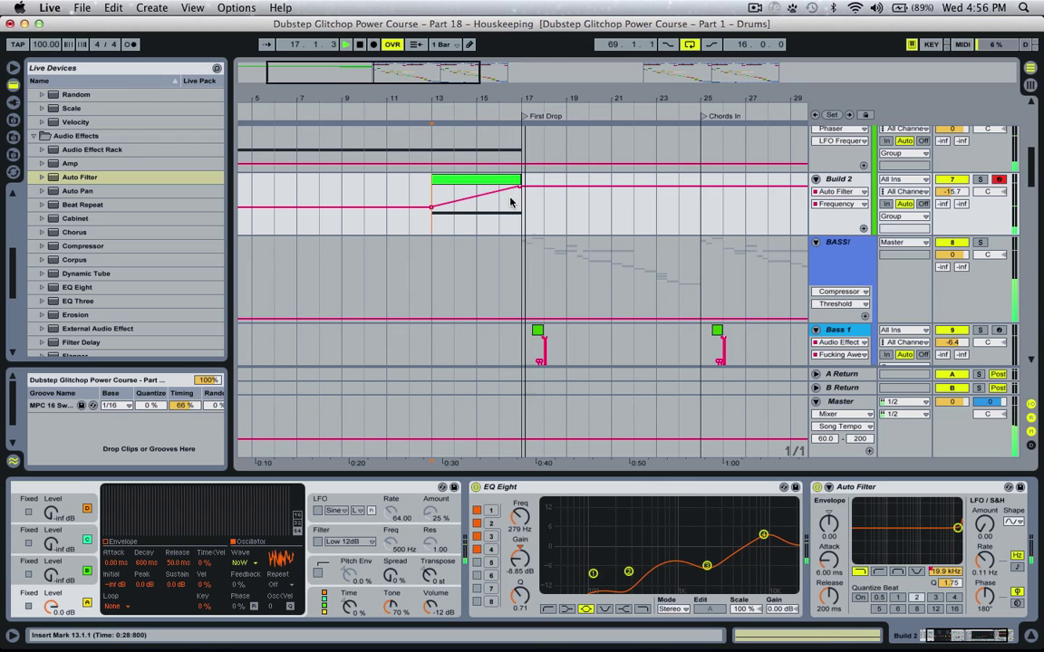
{"action": "key", "text": "space"}
Insert a new MIDI track below Synth 1, name it Synth 2, and colour it orange
{"action": "left_click_drag", "start_coordinate": [372, 106], "coordinate": [372, 72]}
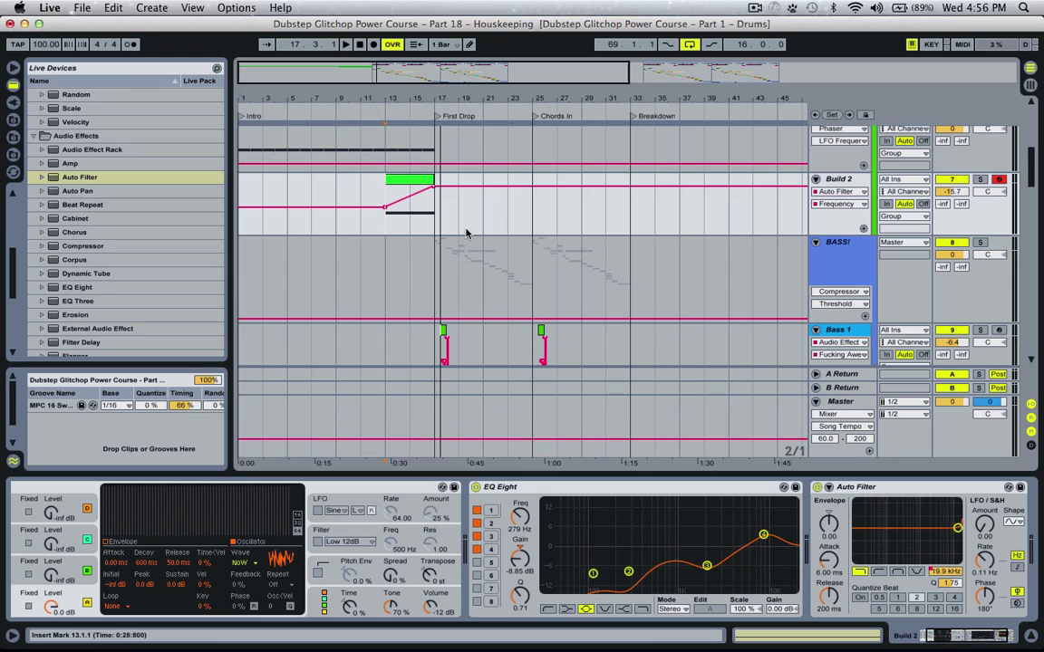
{"action": "scroll", "coordinate": [466, 234], "scroll_direction": "up", "scroll_amount": 2}
{"action": "scroll", "coordinate": [891, 209], "scroll_direction": "down", "scroll_amount": 10}
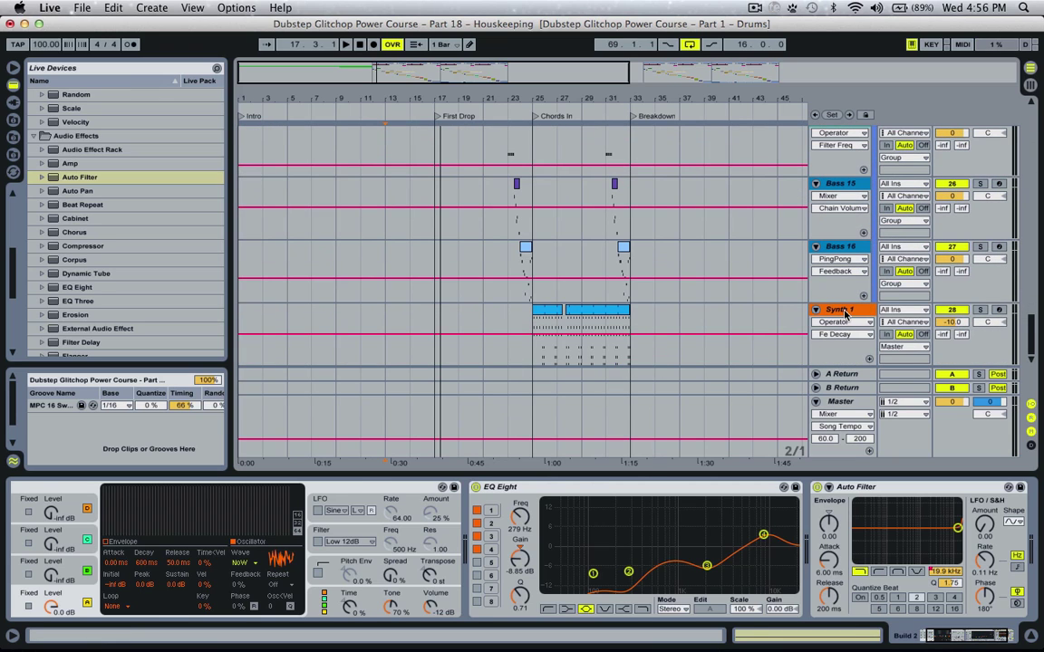
{"action": "left_click", "coordinate": [845, 311]}
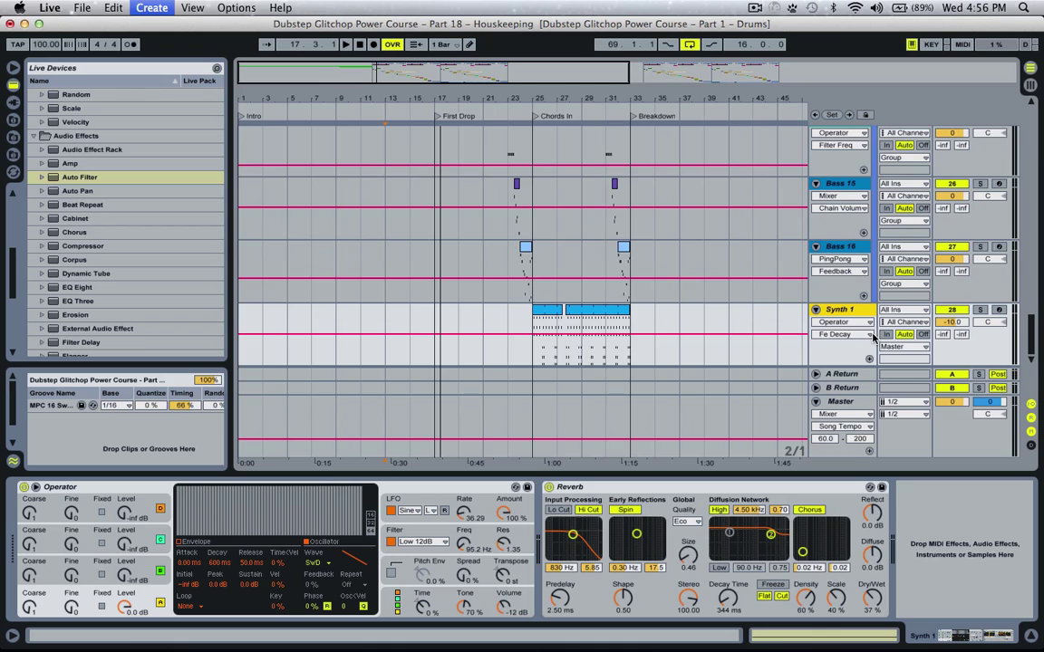
{"action": "key", "text": "super+shift+t"}
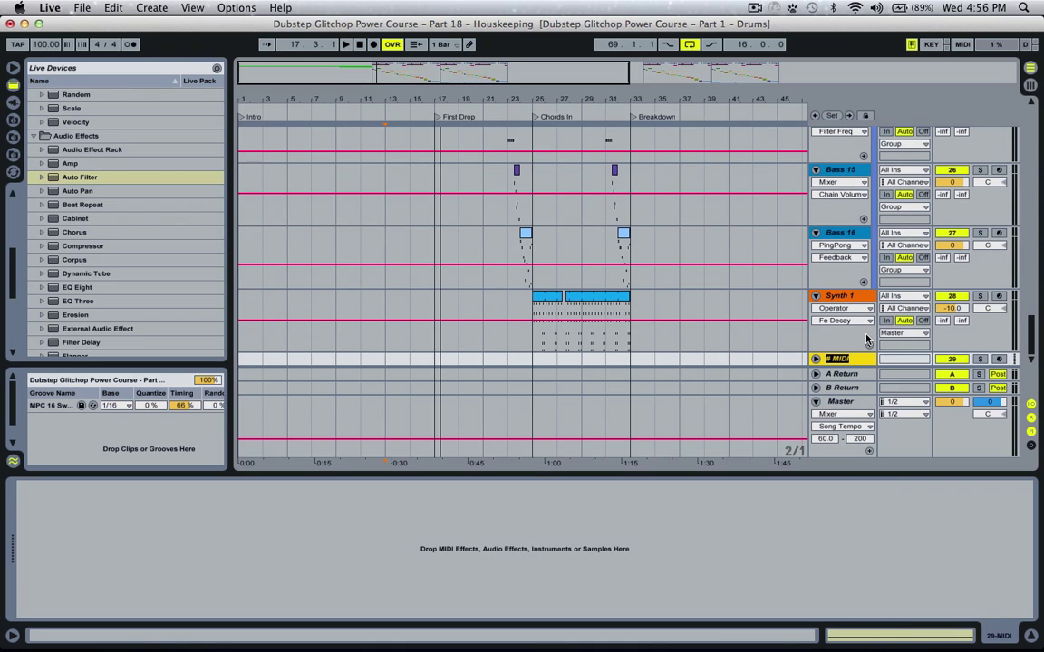
{"action": "right_click", "coordinate": [855, 365]}
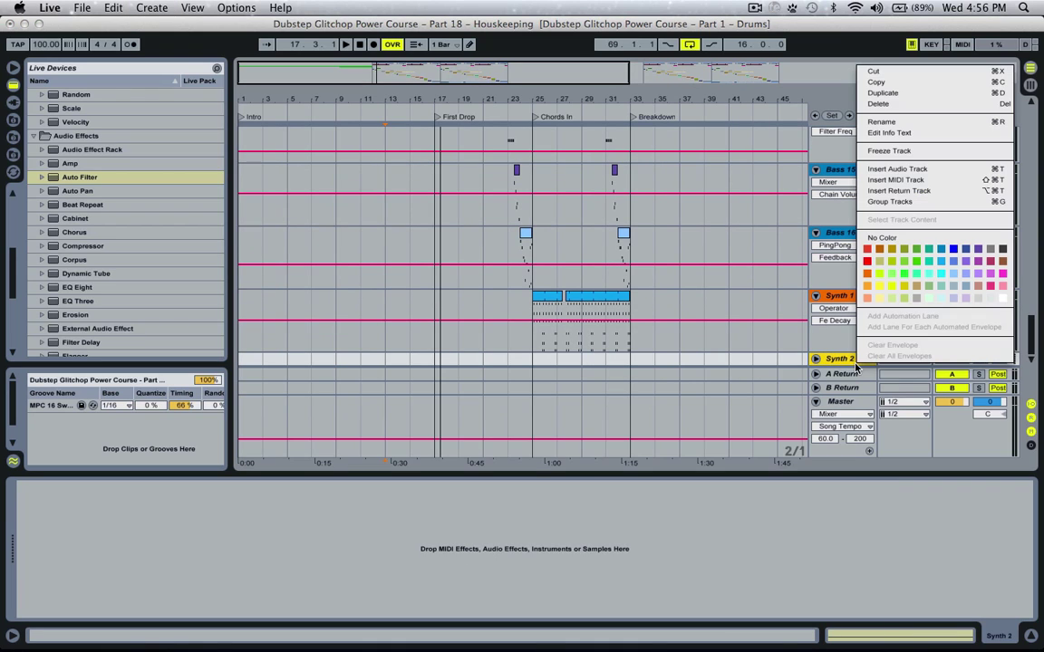
{"action": "left_click", "coordinate": [868, 274]}
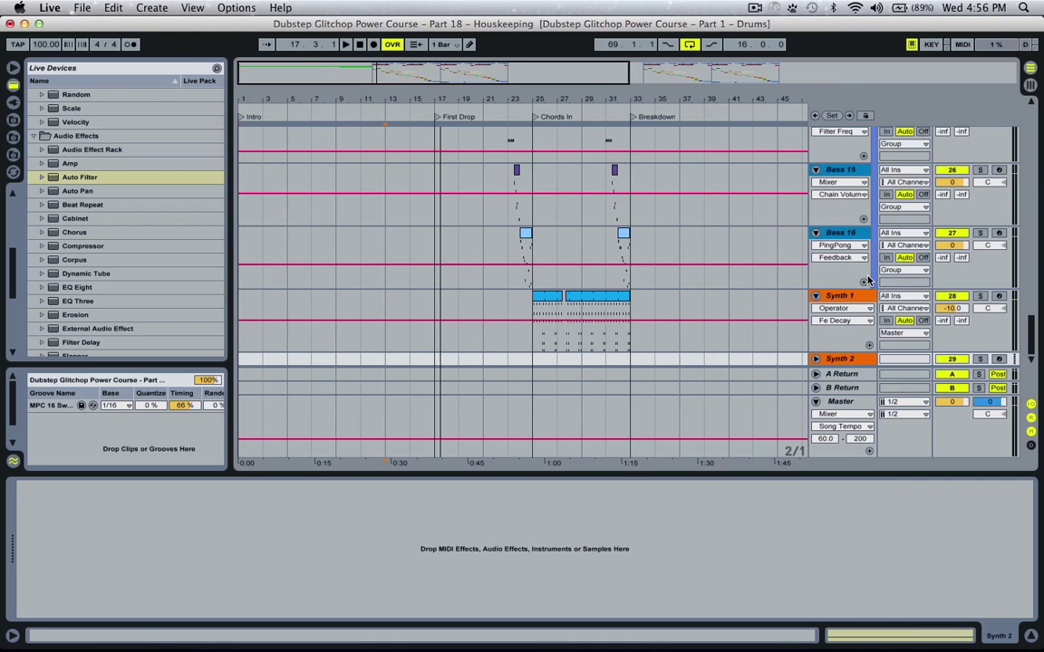
Unfold the Synth 2 track and load Operator onto it
{"action": "left_click", "coordinate": [814, 359]}
{"action": "scroll", "coordinate": [100, 203], "scroll_direction": "up", "scroll_amount": 7}
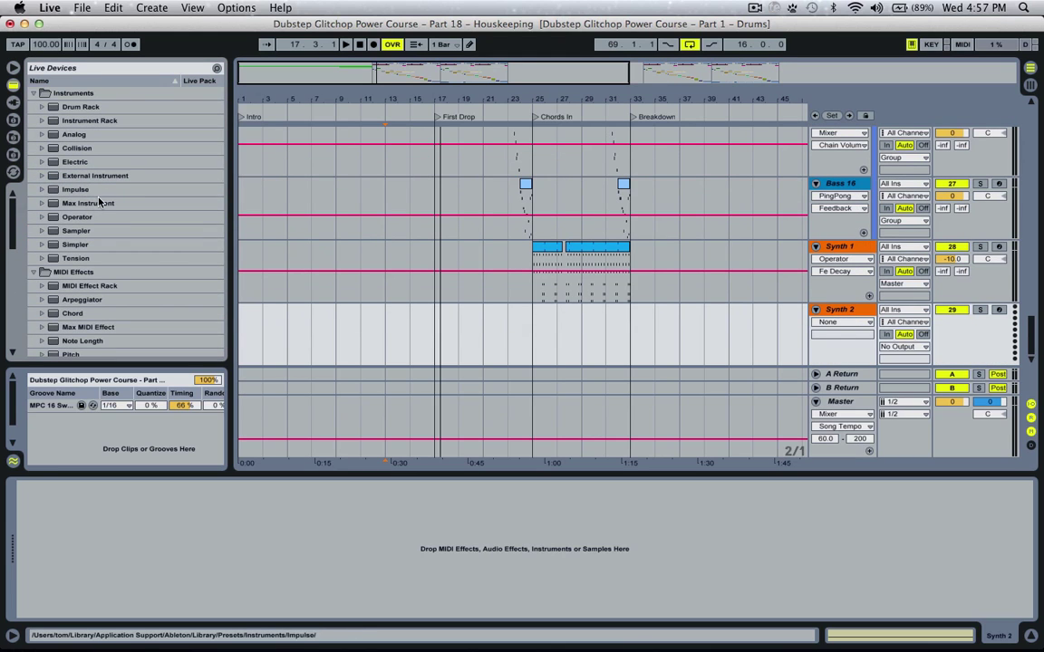
{"action": "double_click", "coordinate": [90, 221]}
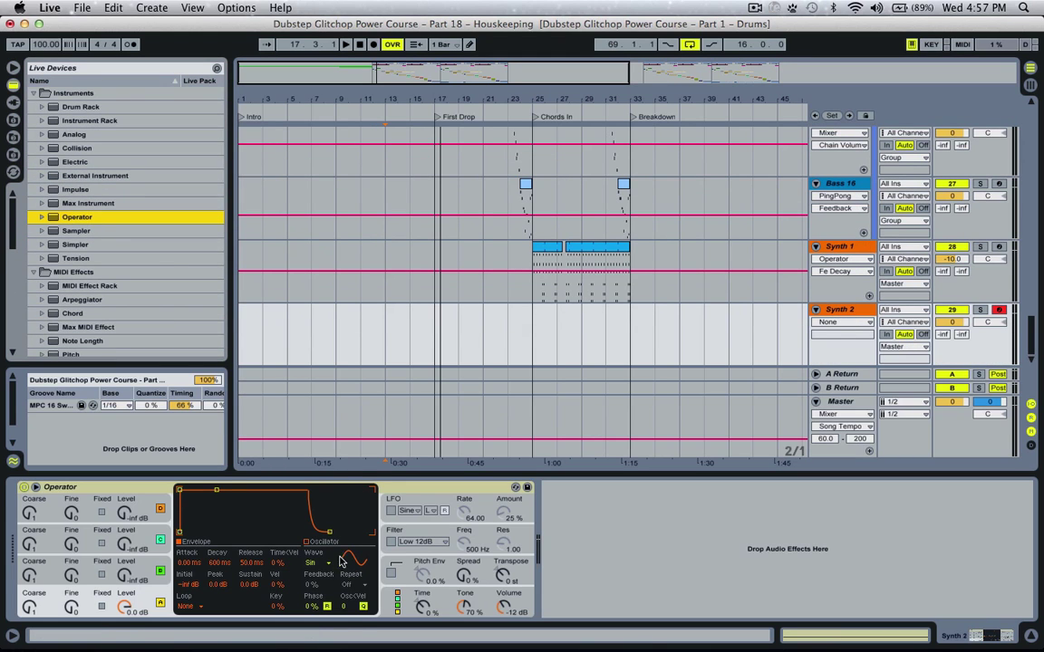
Set the waveform of oscillator A in Synth 2's Operator to the SwD saw wave
{"action": "left_click", "coordinate": [313, 562]}
{"action": "left_click", "coordinate": [317, 424]}
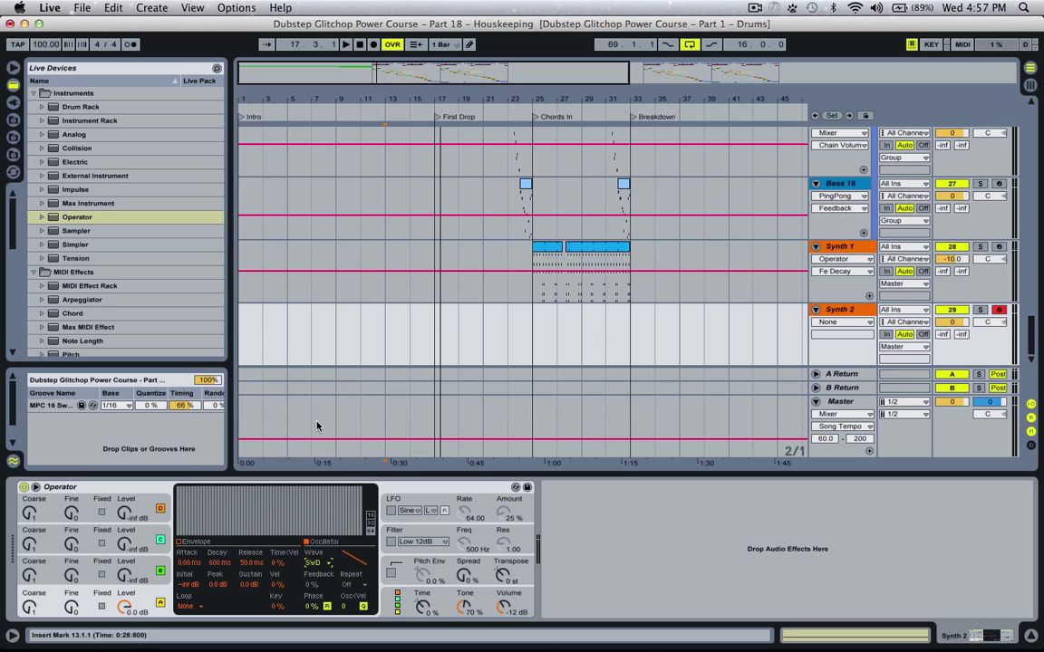
{"action": "left_click", "coordinate": [840, 314]}
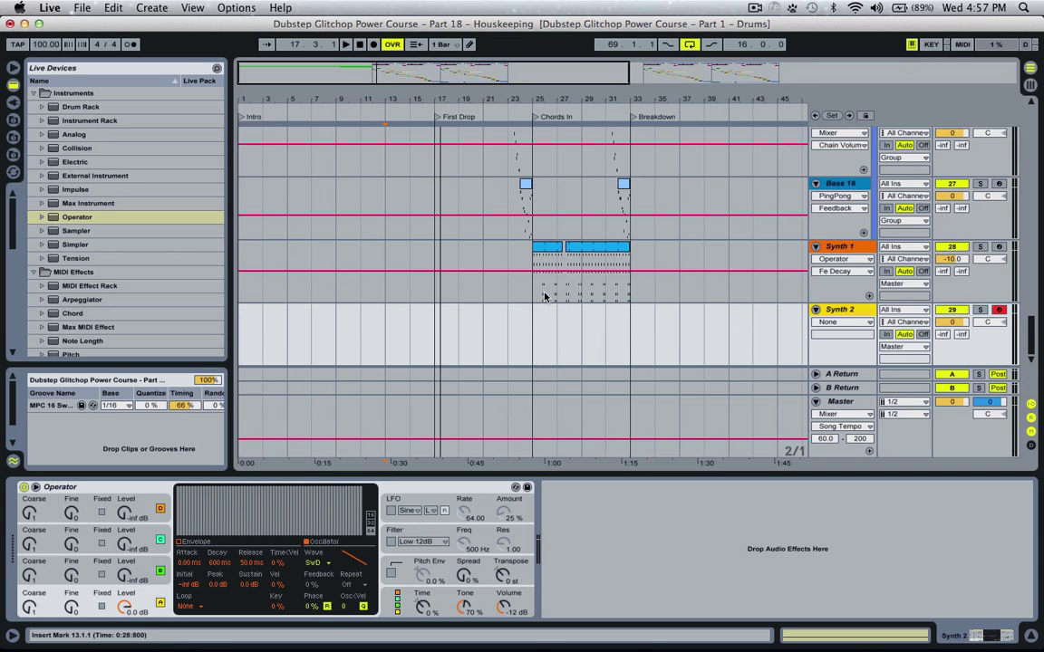
Create a two-bar MIDI clip at bar 1 on Synth 2 and enter a three-note chord sustained across both bars
{"action": "left_click_drag", "start_coordinate": [241, 347], "coordinate": [263, 342]}
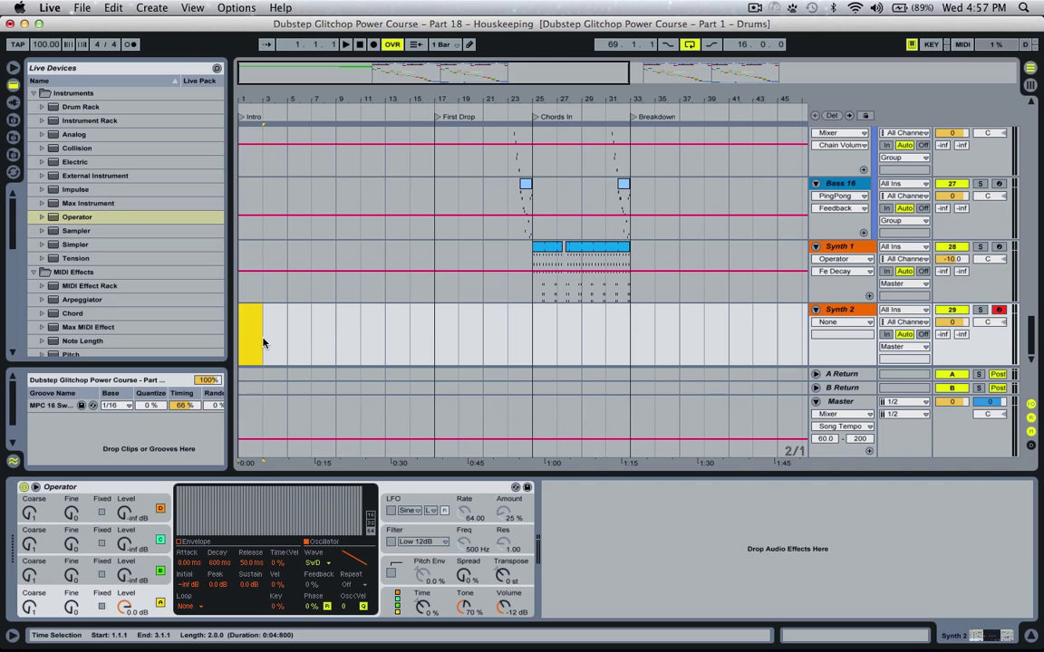
{"action": "key", "text": "super+shift+m"}
{"action": "double_click", "coordinate": [252, 315]}
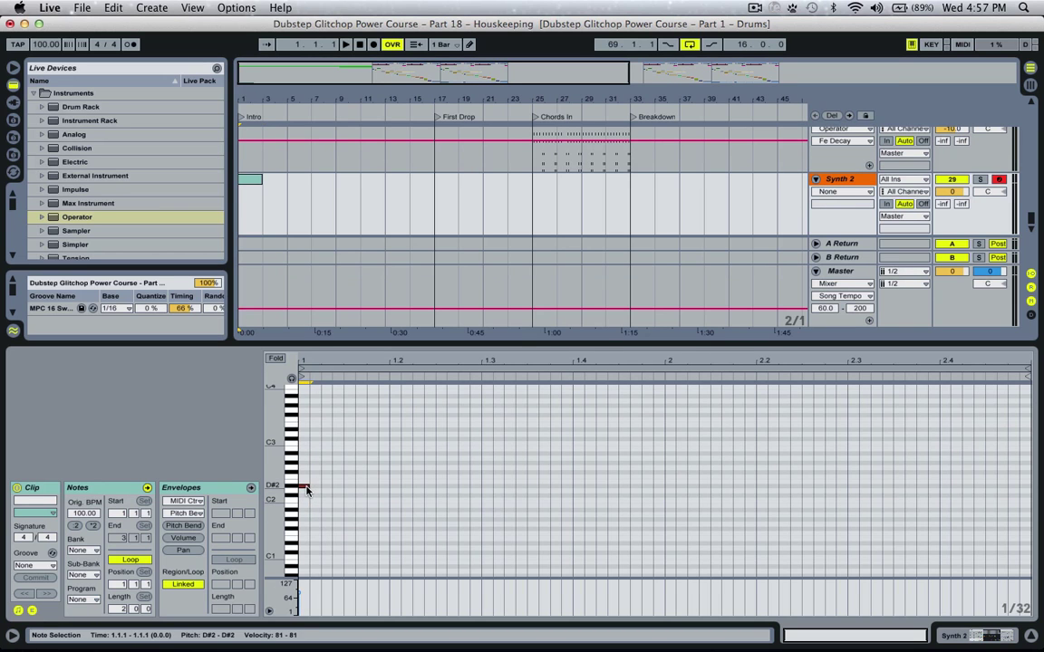
{"action": "double_click", "coordinate": [304, 491]}
{"action": "left_click_drag", "start_coordinate": [308, 491], "coordinate": [1020, 491]}
{"action": "left_click_drag", "start_coordinate": [441, 491], "coordinate": [441, 463], "text": "alt"}
{"action": "key", "text": "Up"}
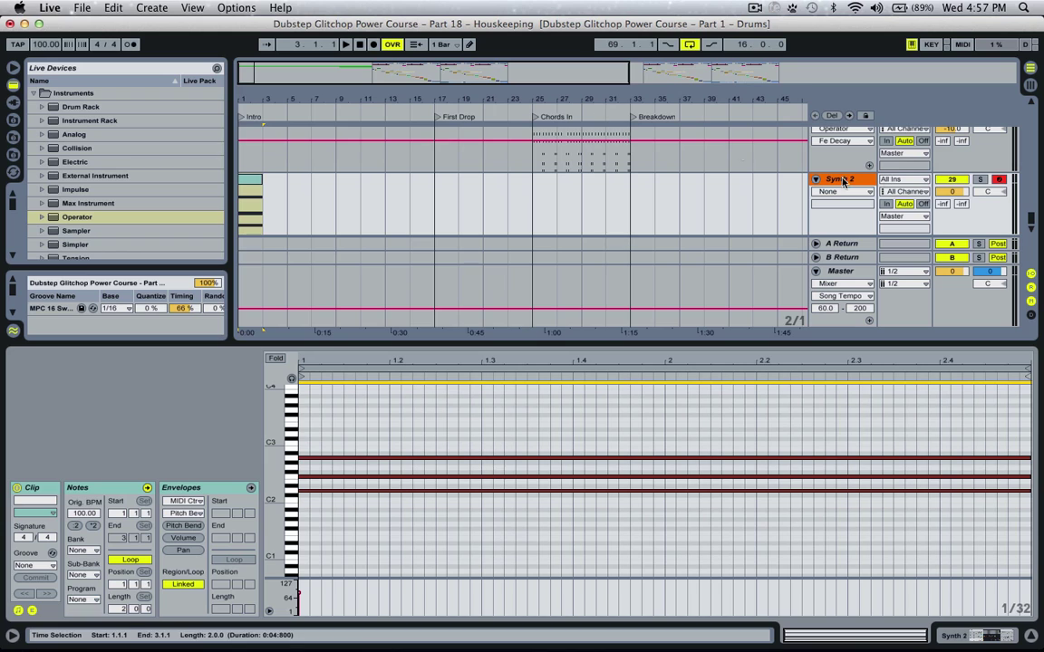
Lower Synth 2's track volume to -25.3 dB and audition the chord
{"action": "left_click", "coordinate": [948, 191]}
{"action": "key", "text": "space"}
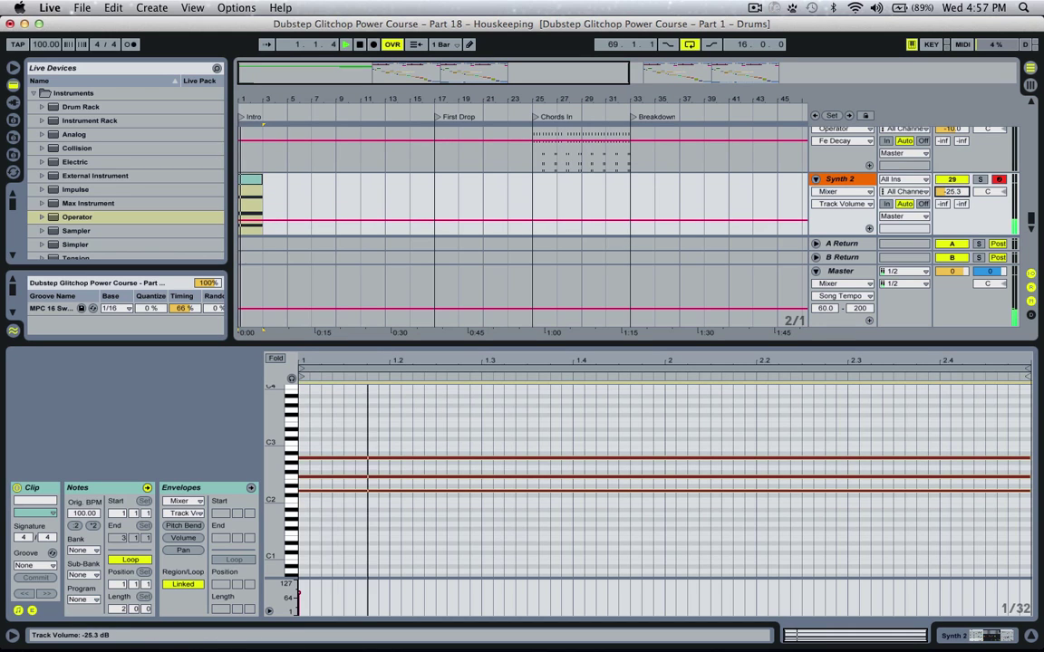
{"action": "double_click", "coordinate": [859, 184]}
{"action": "key", "text": "space"}
{"action": "key", "text": "space"}
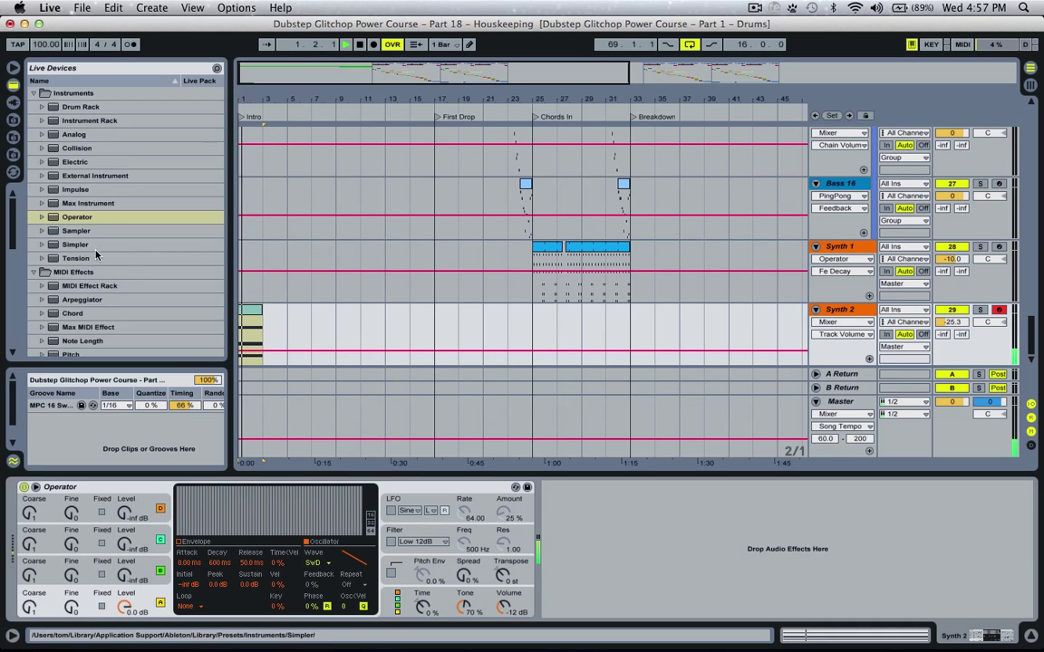
{"action": "key", "text": "space"}
Add an EQ Eight after Operator on Synth 2, with filter 1 as a low cut at 269 Hz and Q 0.26
{"action": "scroll", "coordinate": [130, 263], "scroll_direction": "down", "scroll_amount": 5}
{"action": "scroll", "coordinate": [131, 263], "scroll_direction": "down", "scroll_amount": 3}
{"action": "left_click_drag", "start_coordinate": [90, 300], "coordinate": [699, 573]}
{"action": "left_click", "coordinate": [621, 609]}
Extend Synth 2's looped chord clip to bar 25 while listening to playback
{"action": "key", "text": "space"}
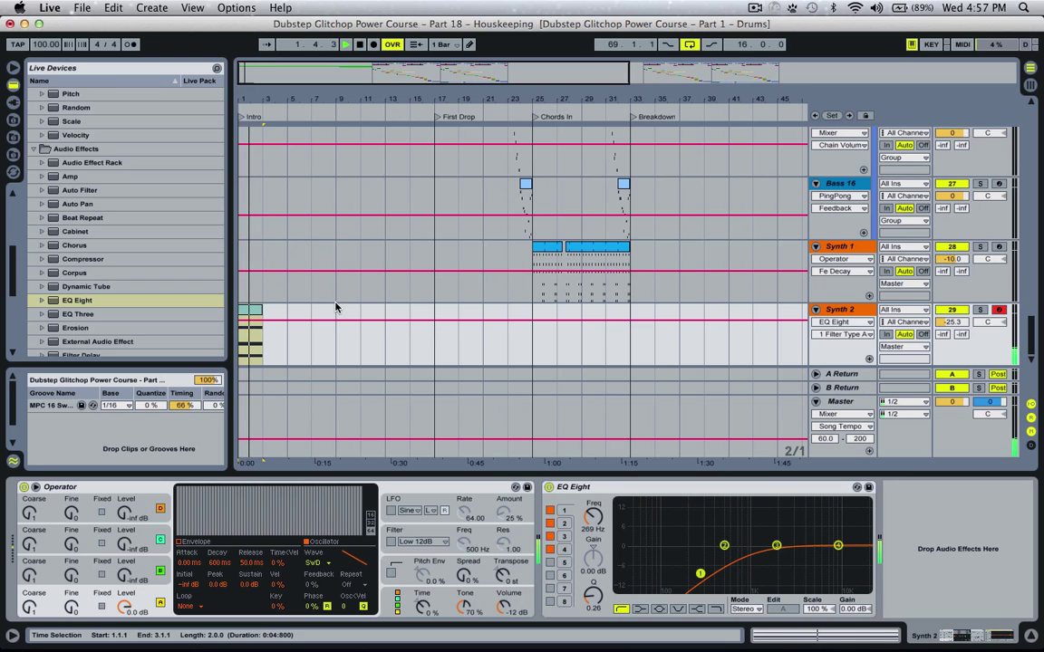
{"action": "left_click_drag", "start_coordinate": [270, 311], "coordinate": [534, 323]}
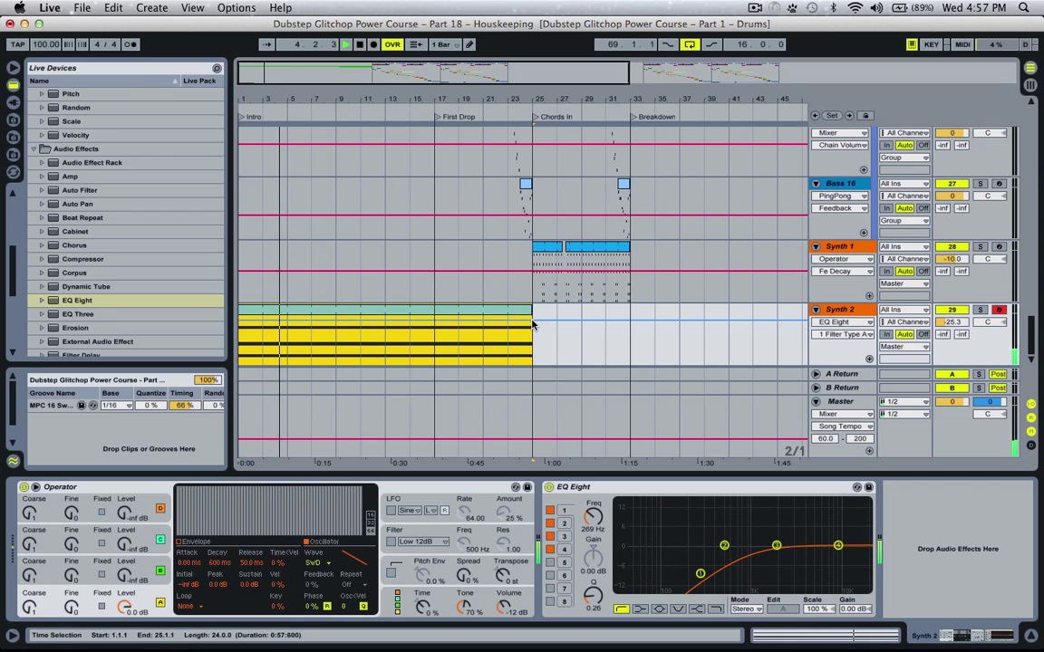
{"action": "key", "text": "space"}
Add a Reverb after the EQ Eight on Synth 2, set its Dry/Wet to 77%, and audition it
{"action": "scroll", "coordinate": [134, 295], "scroll_direction": "down", "scroll_amount": 5}
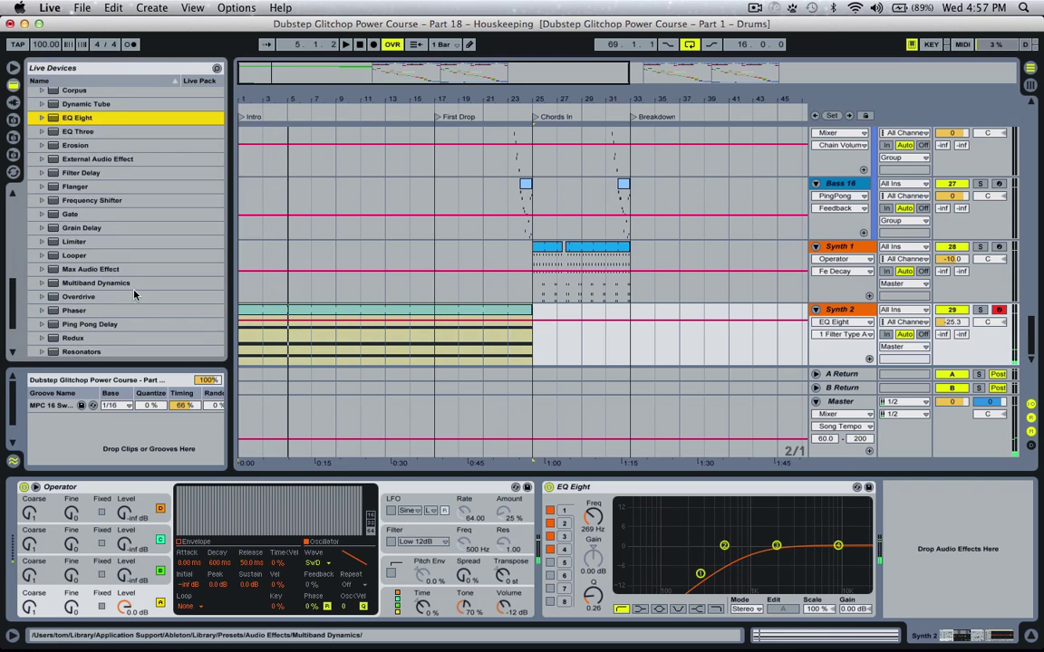
{"action": "scroll", "coordinate": [134, 295], "scroll_direction": "down", "scroll_amount": 3}
{"action": "left_click_drag", "start_coordinate": [86, 271], "coordinate": [877, 569]}
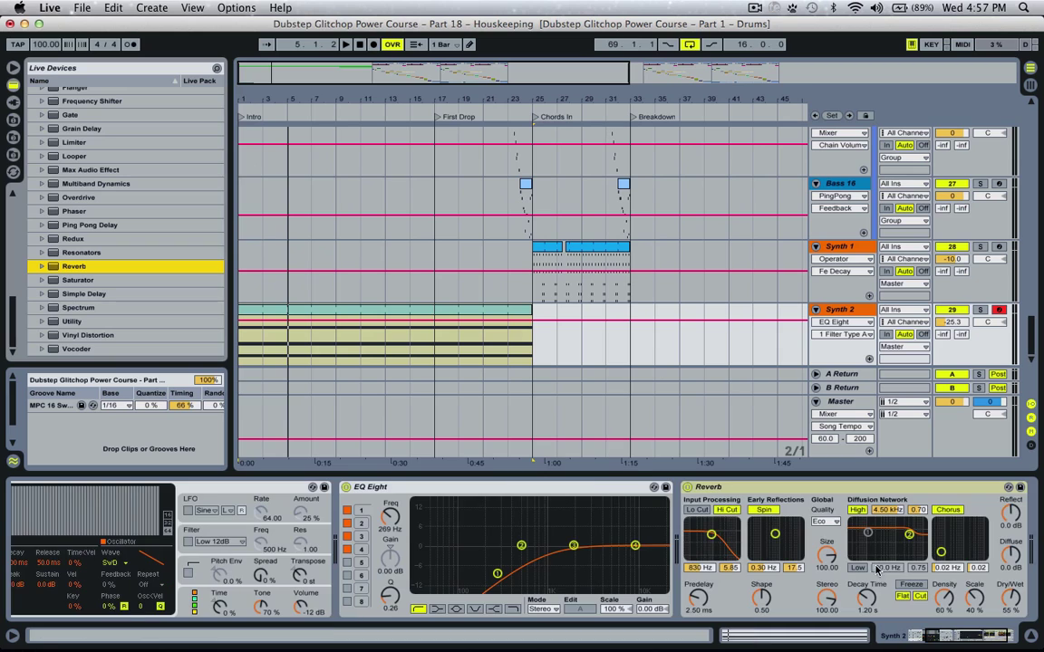
{"action": "left_click_drag", "start_coordinate": [1002, 605], "coordinate": [1001, 580]}
{"action": "key", "text": "space"}
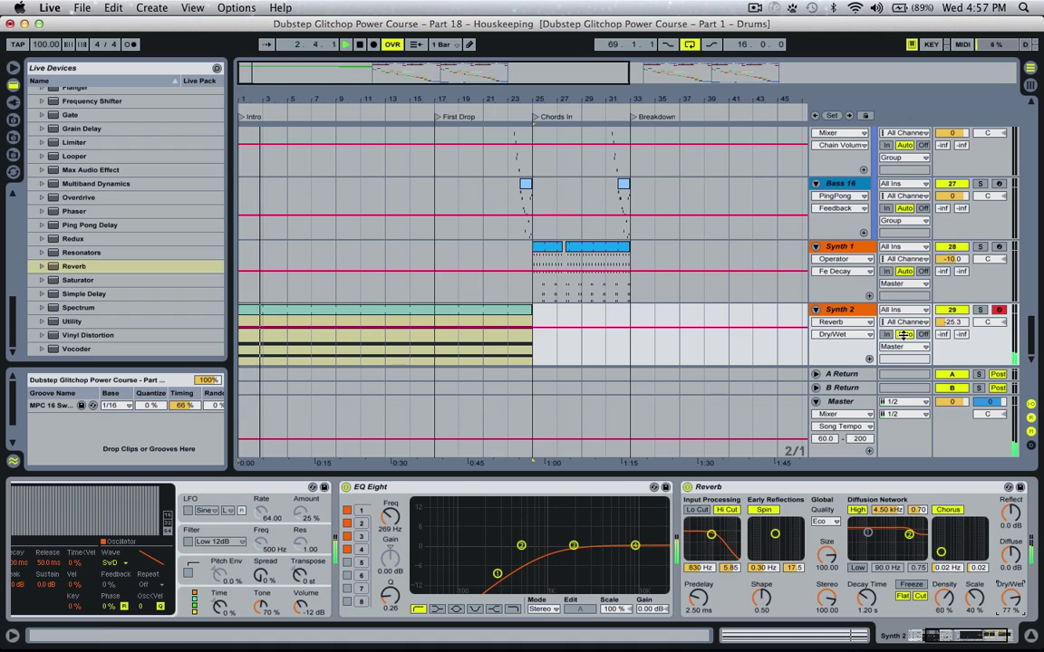
Duplicate the Drums track
{"action": "left_click_drag", "start_coordinate": [1034, 341], "coordinate": [1000, 50]}
{"action": "left_click_drag", "start_coordinate": [540, 99], "coordinate": [538, 79]}
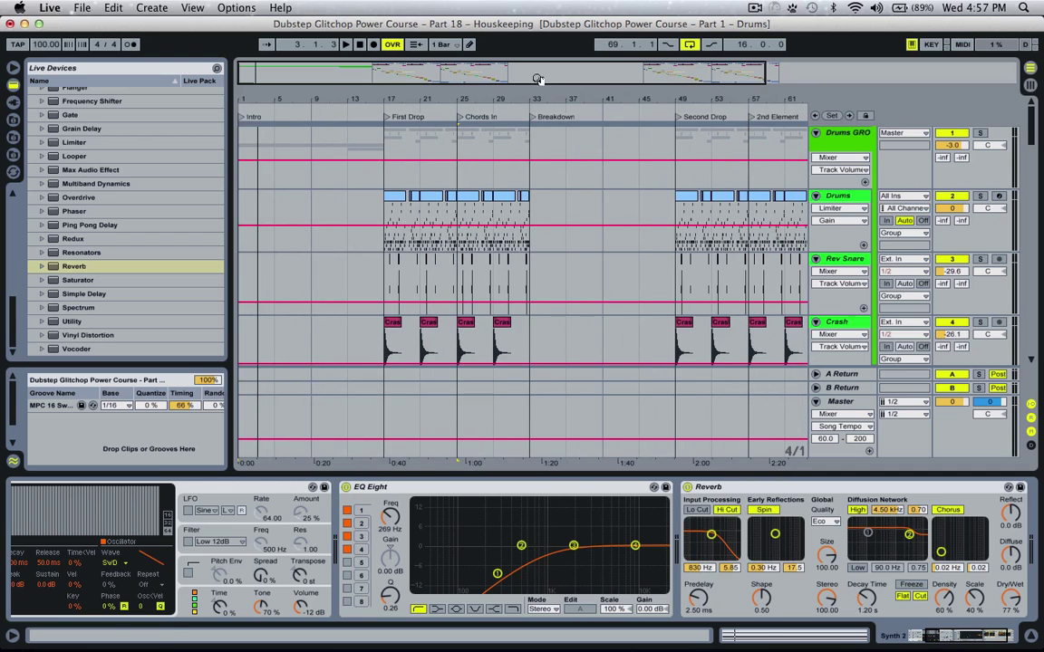
{"action": "left_click", "coordinate": [855, 195]}
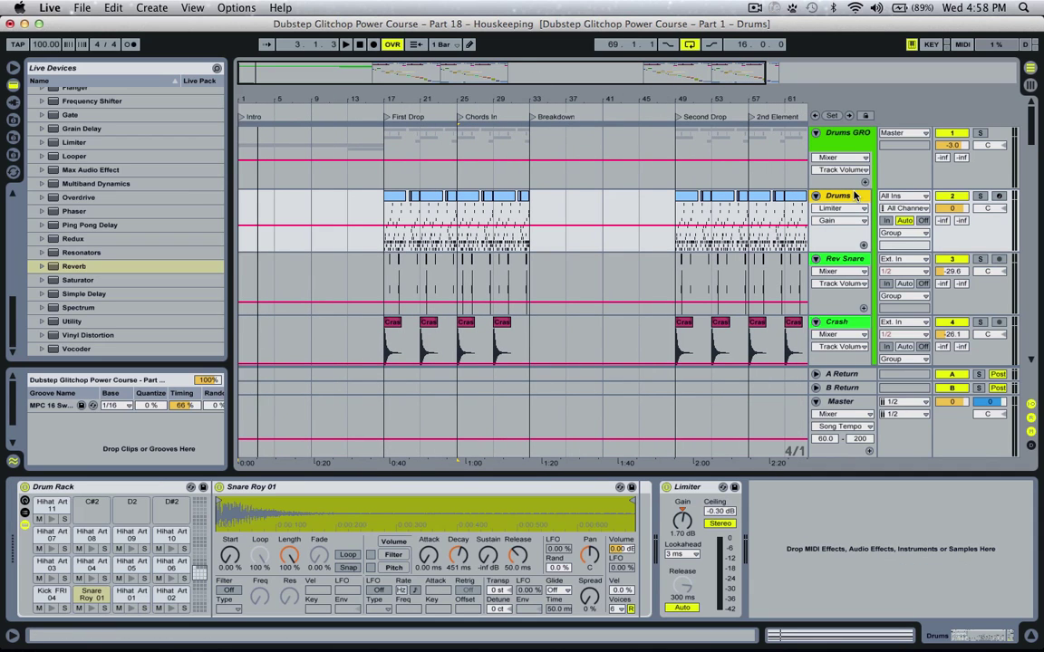
{"action": "left_click_drag", "start_coordinate": [535, 73], "coordinate": [535, 66]}
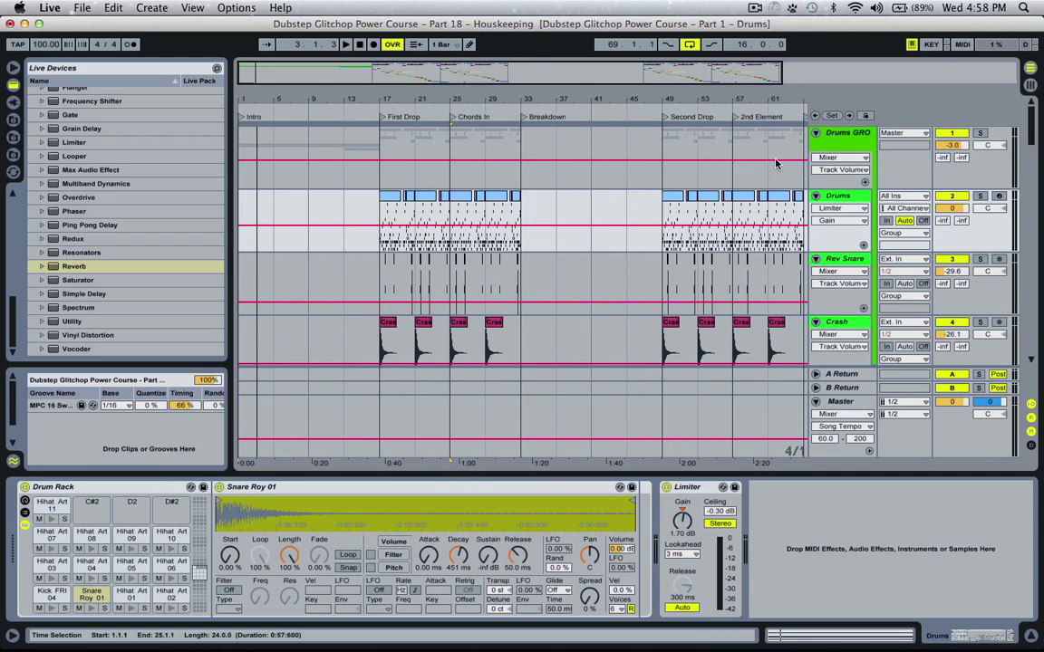
{"action": "right_click", "coordinate": [849, 201]}
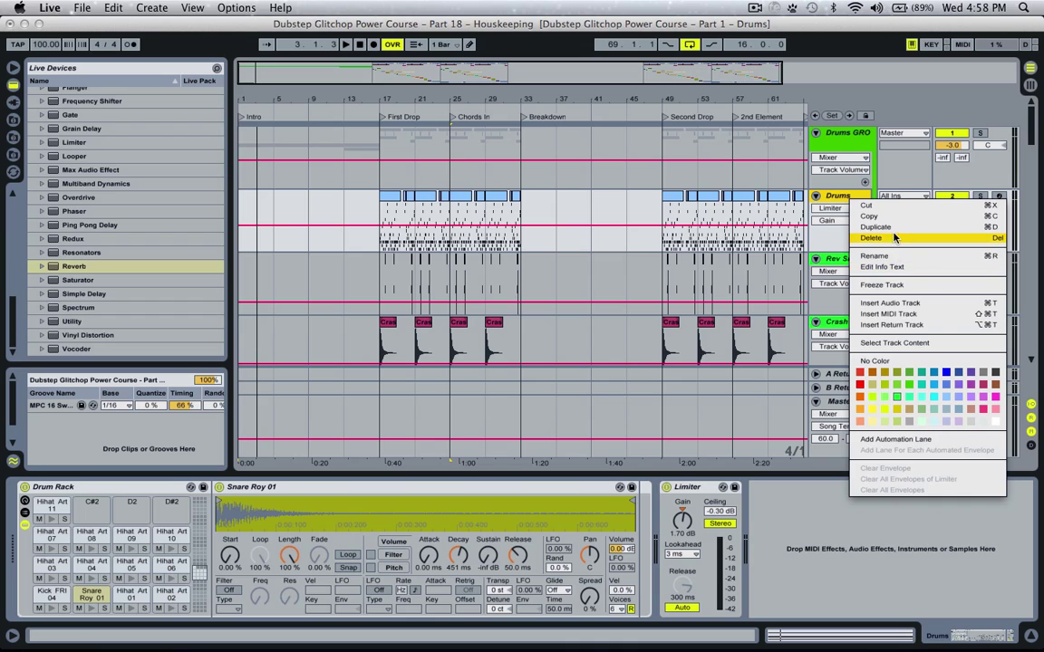
{"action": "left_click", "coordinate": [893, 229]}
Delete all clips from the duplicated Drums track, from bar 17 through the Outro
{"action": "left_click_drag", "start_coordinate": [456, 75], "coordinate": [457, 45]}
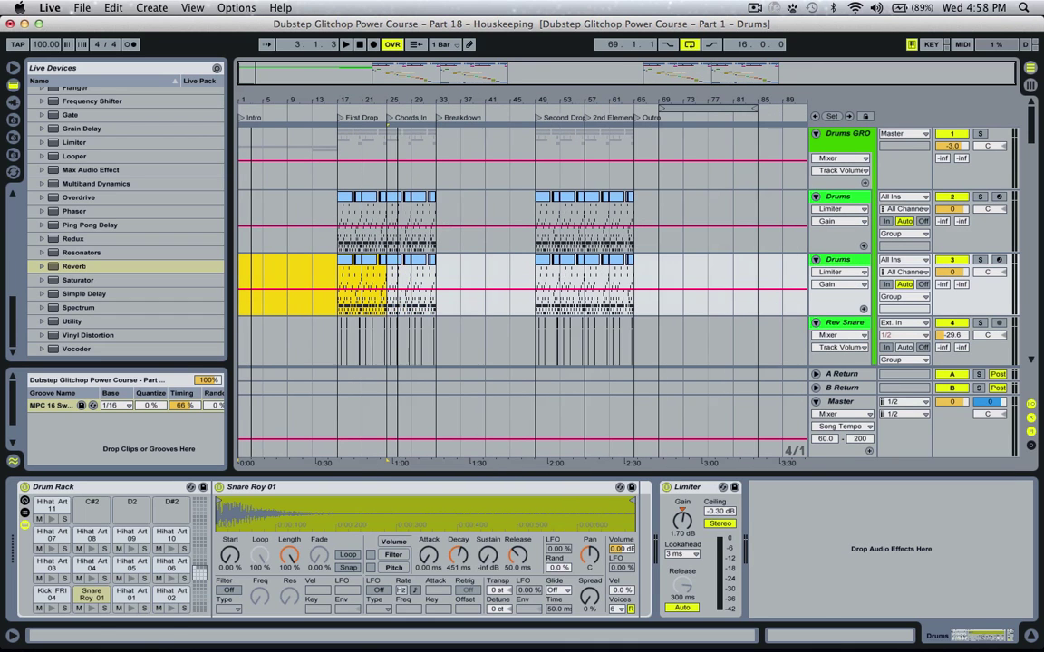
{"action": "left_click", "coordinate": [331, 281]}
{"action": "left_click_drag", "start_coordinate": [333, 269], "coordinate": [415, 233]}
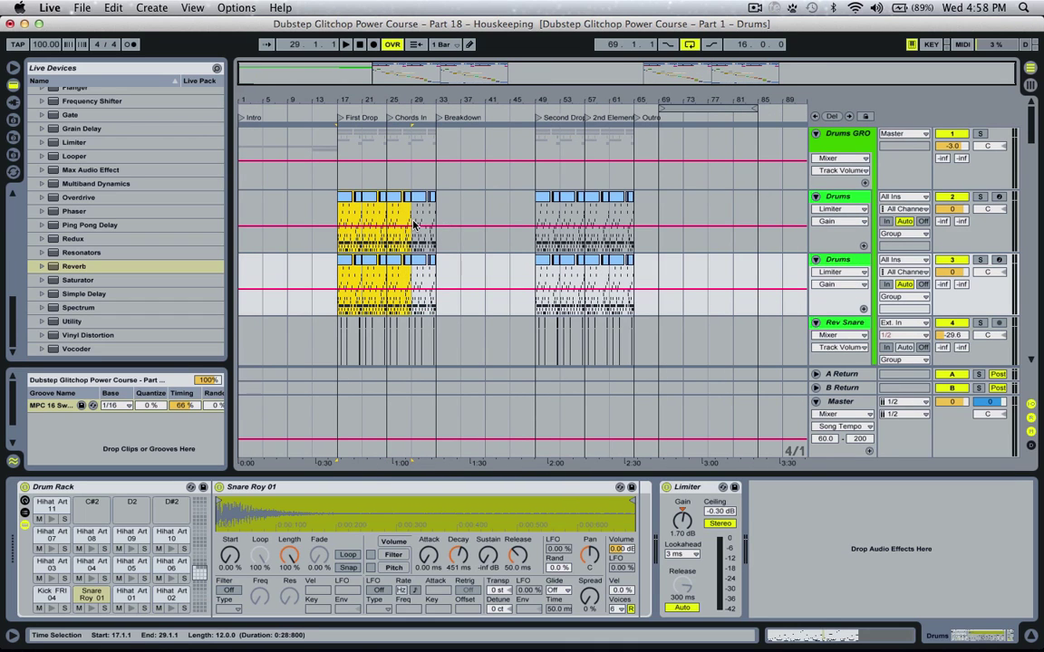
{"action": "left_click", "coordinate": [486, 270]}
{"action": "left_click_drag", "start_coordinate": [687, 274], "coordinate": [340, 278]}
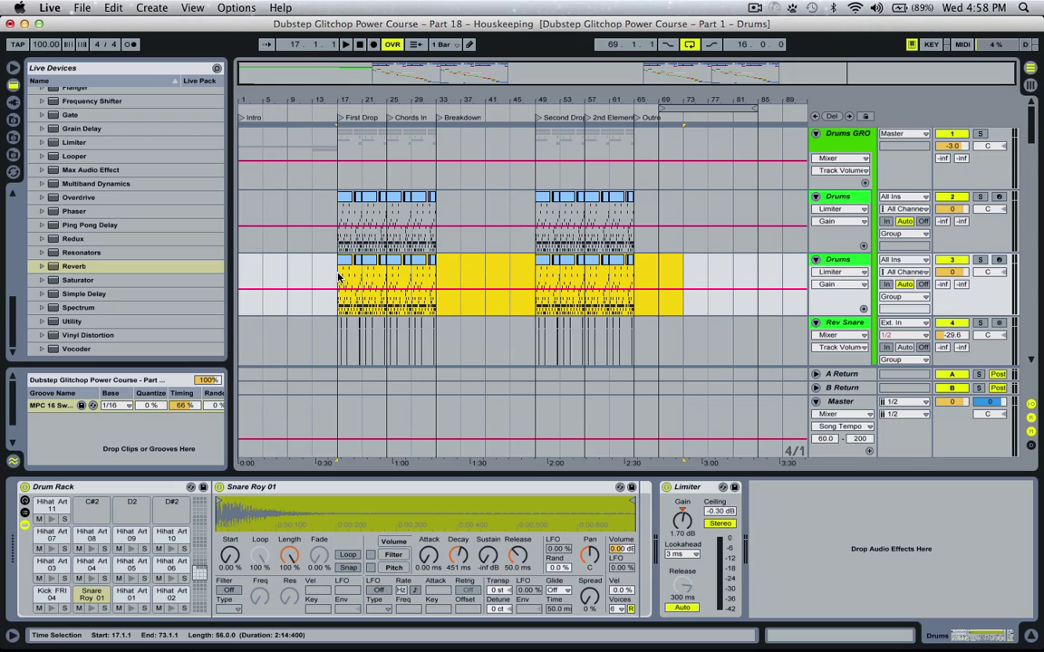
{"action": "key", "text": "Delete"}
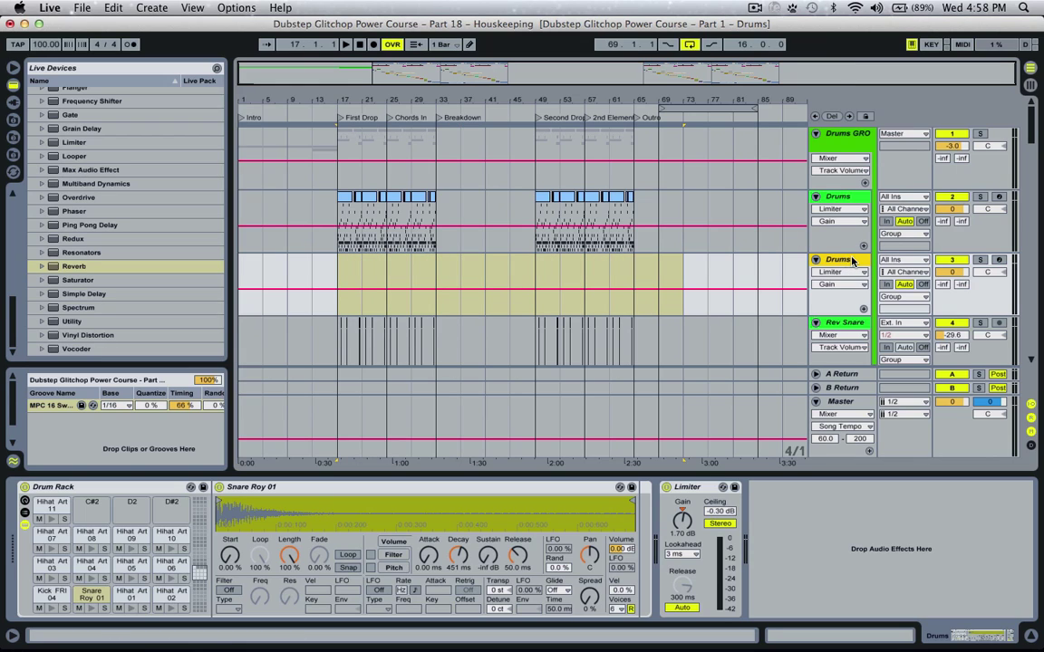
Rename the duplicated drum track to Drums Intro
{"action": "key", "text": "super+r"}
{"action": "type", "text": "Drums Intro"}
{"action": "key", "text": "Return"}
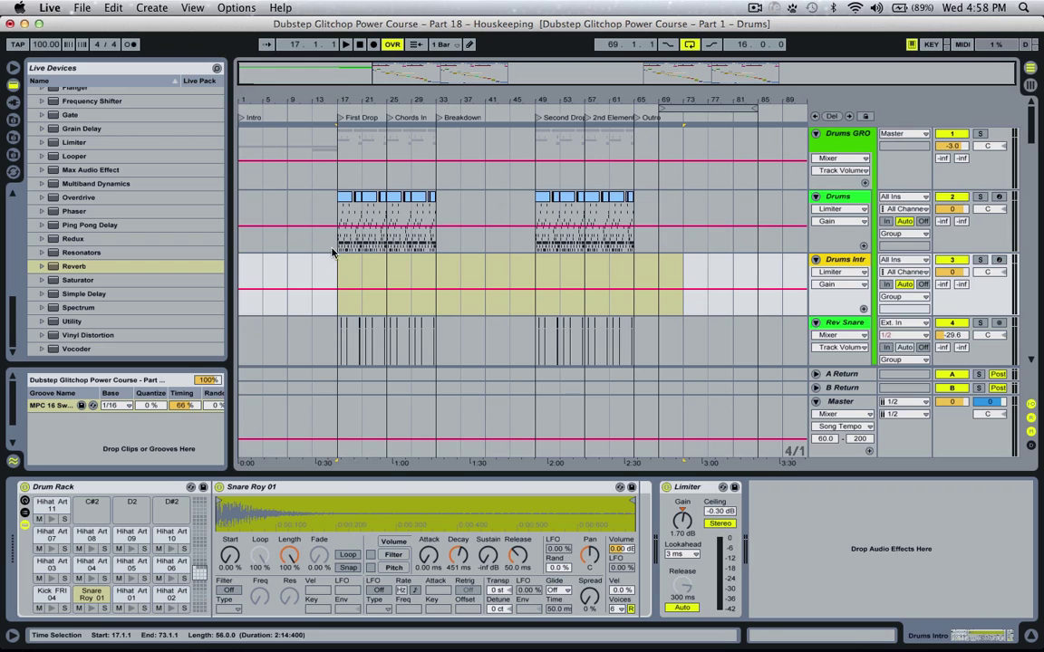
Copy the first drum clip of the First Drop to bar 1 of Drums Intro and lengthen it to four bars
{"action": "left_click", "coordinate": [344, 203]}
{"action": "key", "text": "super+c"}
{"action": "left_click", "coordinate": [242, 275]}
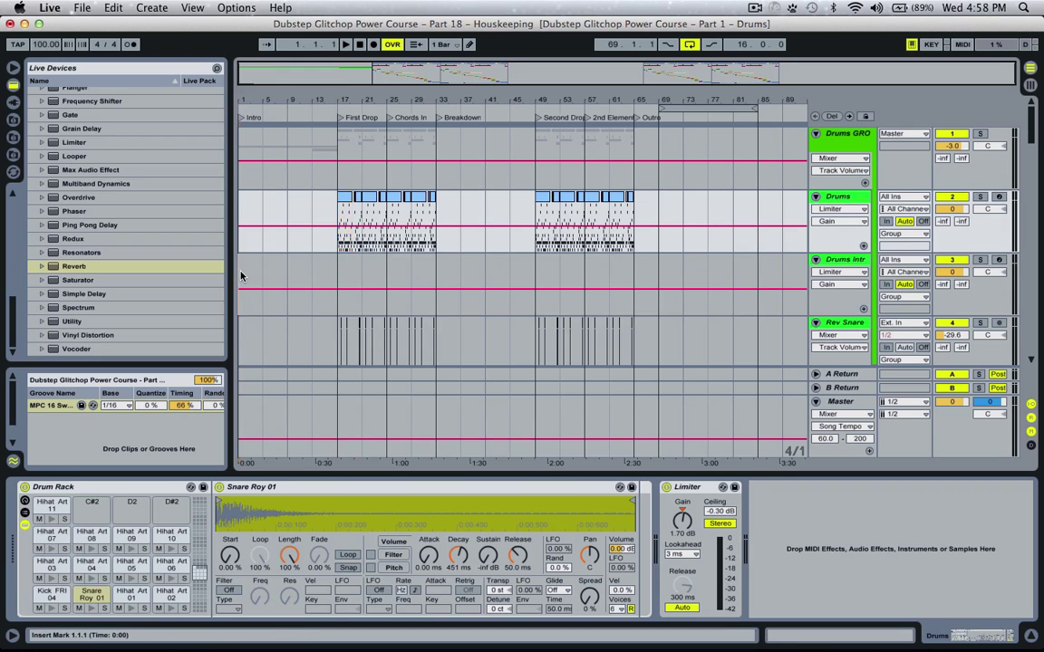
{"action": "key", "text": "super+v"}
{"action": "left_click_drag", "start_coordinate": [271, 80], "coordinate": [296, 99]}
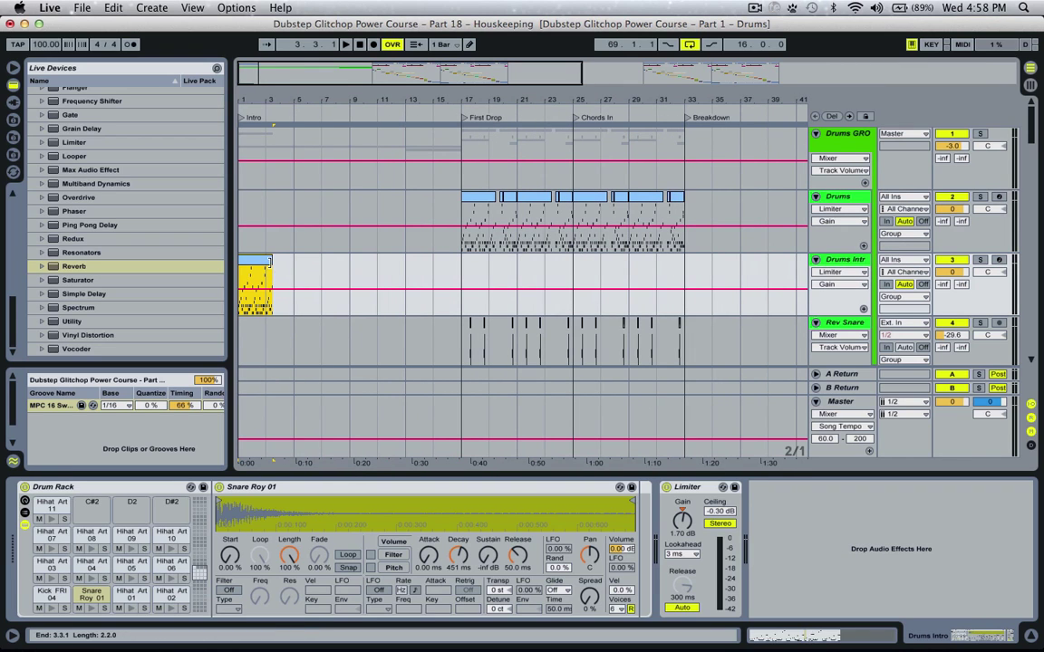
{"action": "mouse_move", "coordinate": [272, 262]}
{"action": "left_mouse_down"}
{"action": "mouse_move", "coordinate": [349, 263]}
{"action": "mouse_move", "coordinate": [292, 263]}
{"action": "left_mouse_up"}
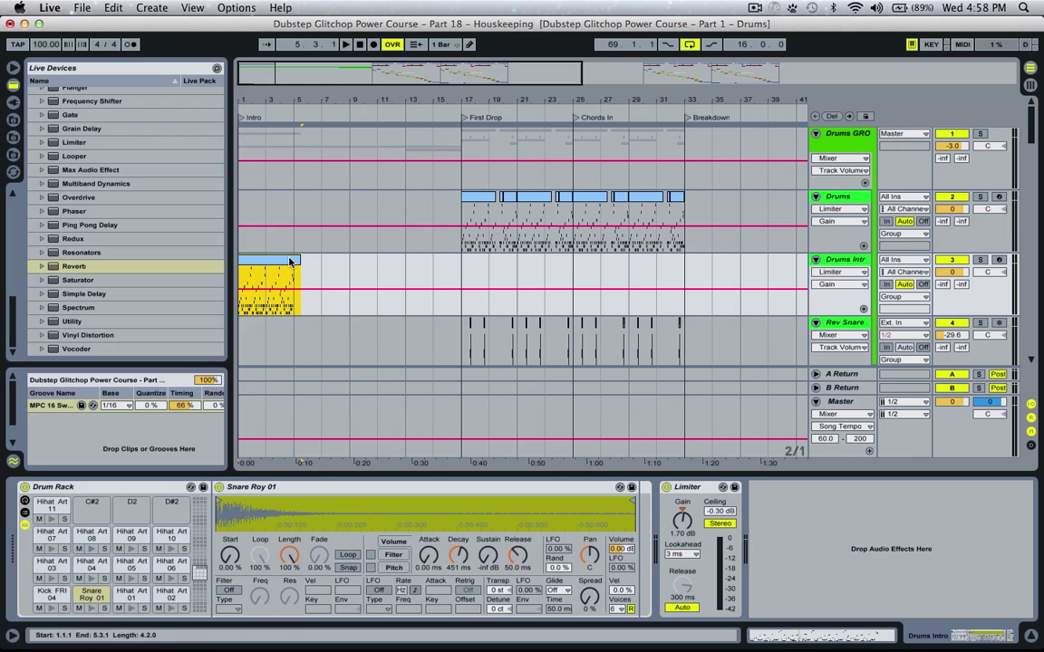
Turn on looping for the Drums Intro clip, extend it to the First Drop at bar 17, and audition it
{"action": "double_click", "coordinate": [287, 263]}
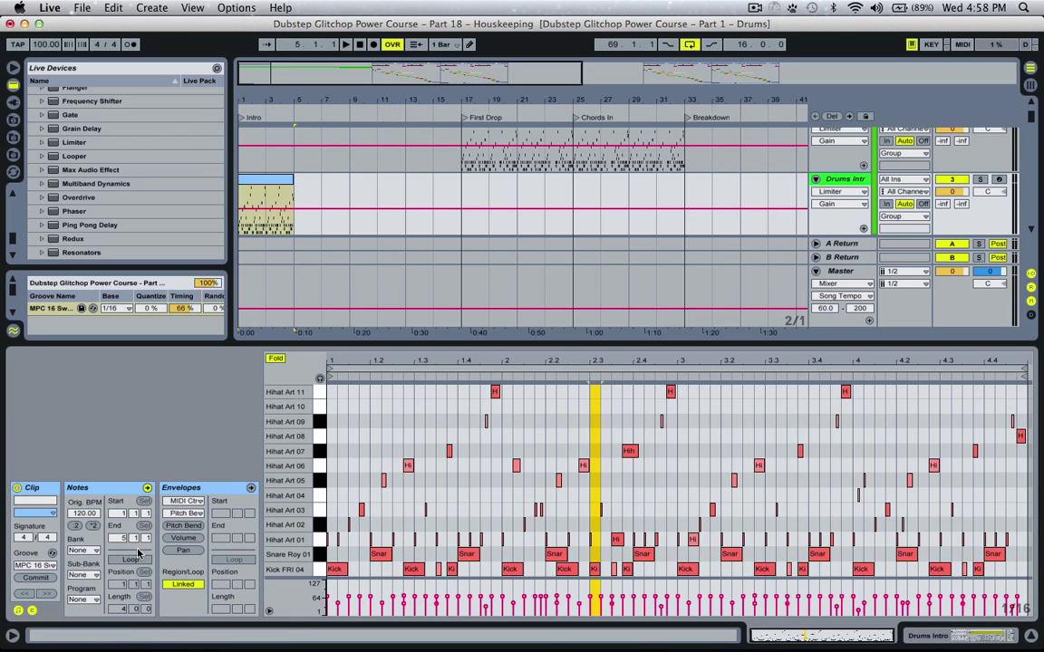
{"action": "left_click", "coordinate": [132, 559]}
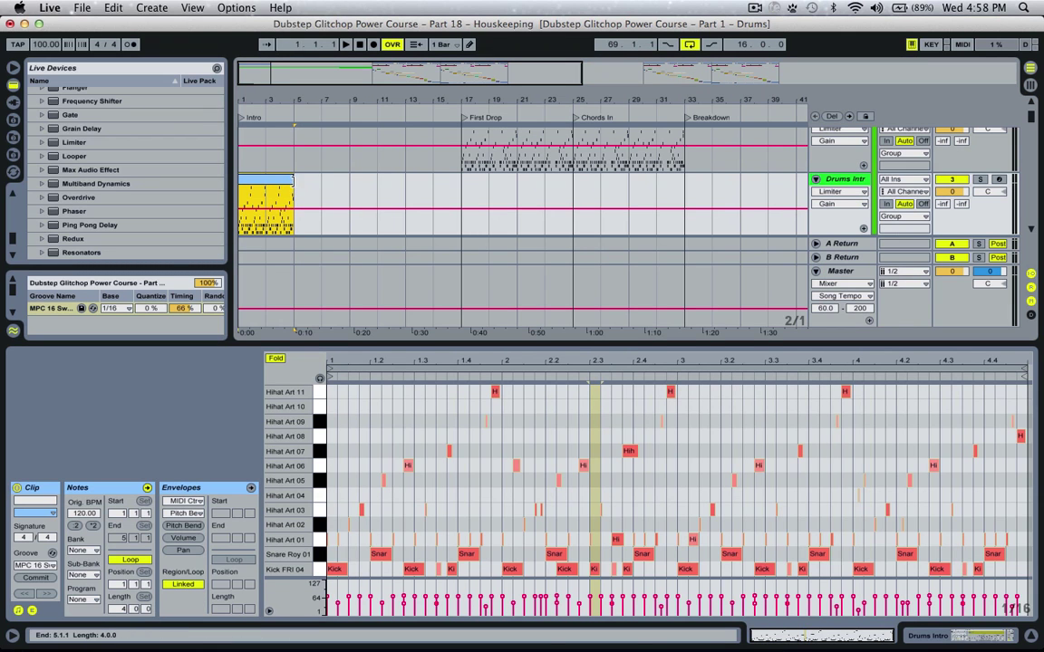
{"action": "left_click_drag", "start_coordinate": [293, 204], "coordinate": [460, 204]}
{"action": "left_click", "coordinate": [243, 204]}
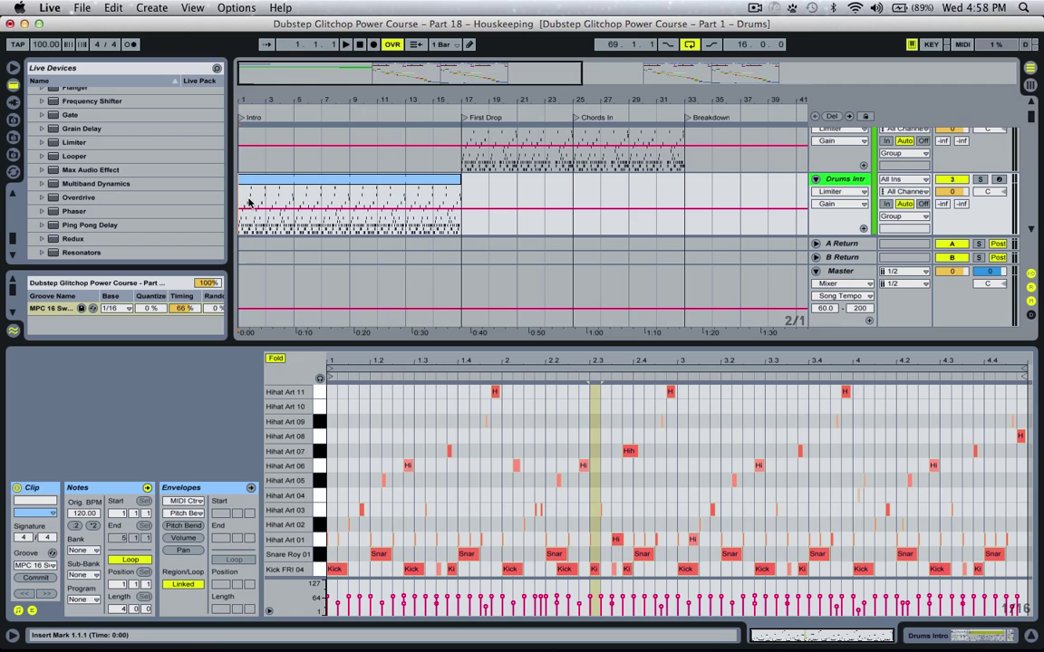
{"action": "key", "text": "space"}
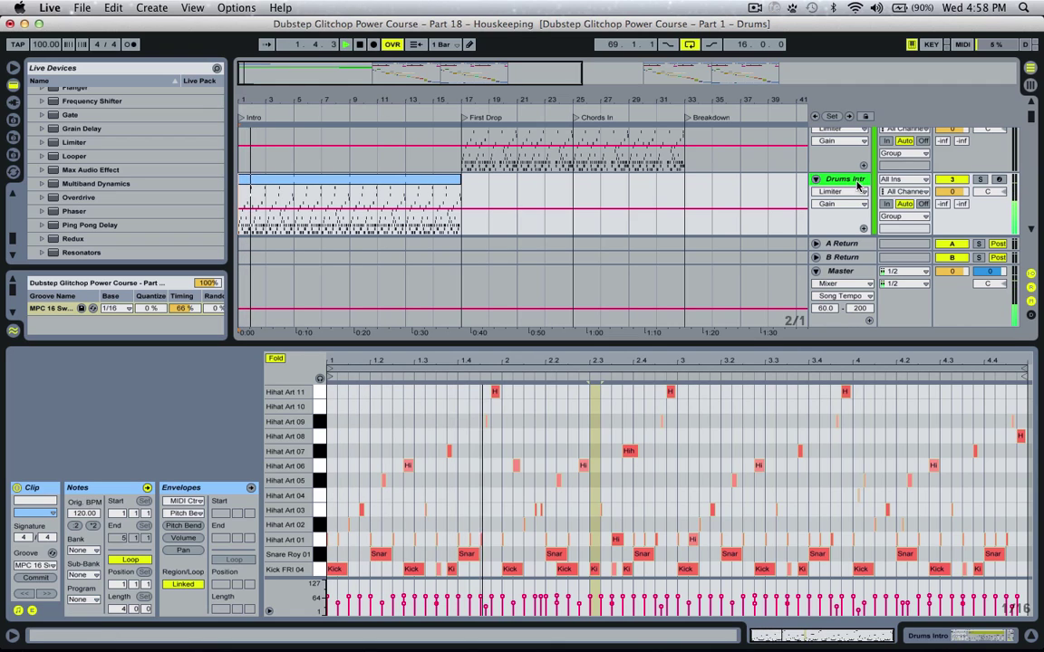
{"action": "double_click", "coordinate": [863, 184]}
{"action": "key", "text": "space"}
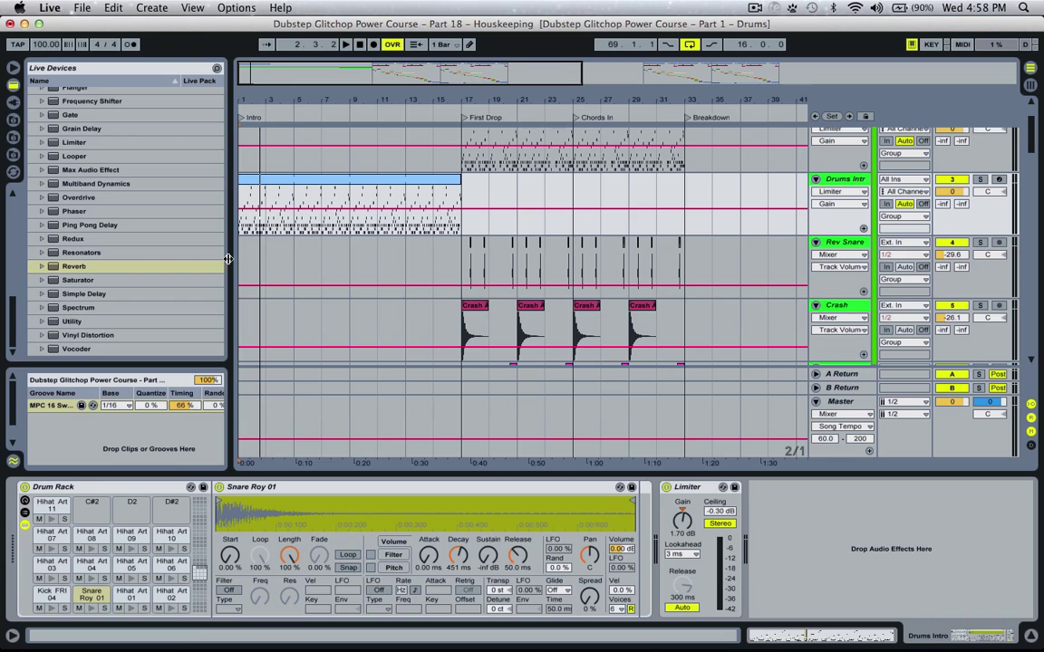
Try an EQ Eight on Drums Intro cutting 15 dB at 476 Hz and boosting 8.61 dB at 1.24 kHz, and remove it
{"action": "scroll", "coordinate": [122, 257], "scroll_direction": "up", "scroll_amount": 8}
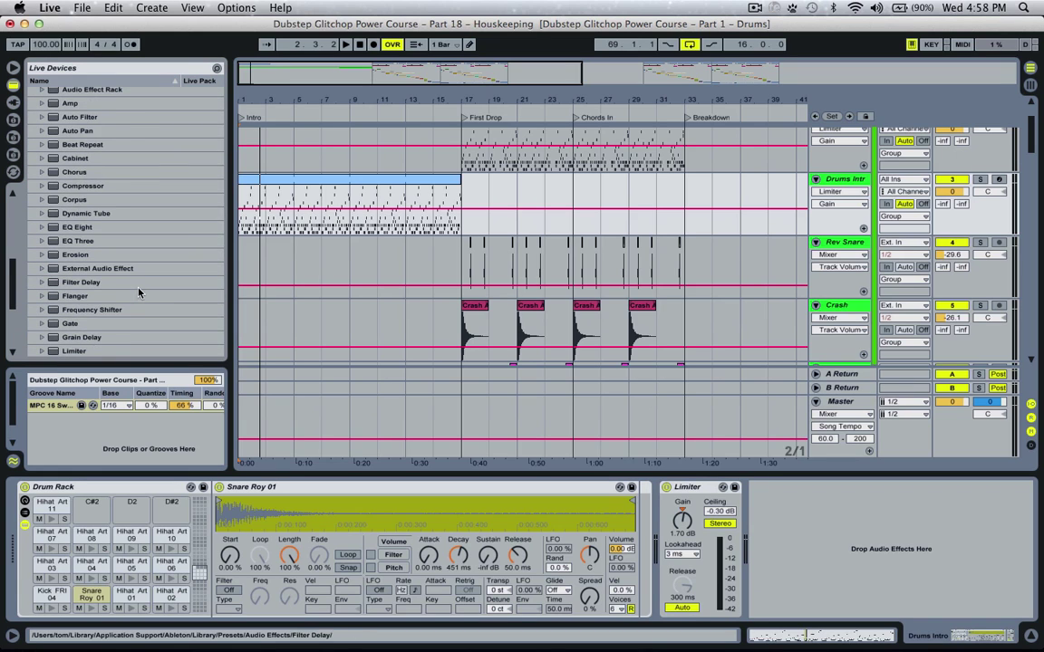
{"action": "double_click", "coordinate": [86, 254]}
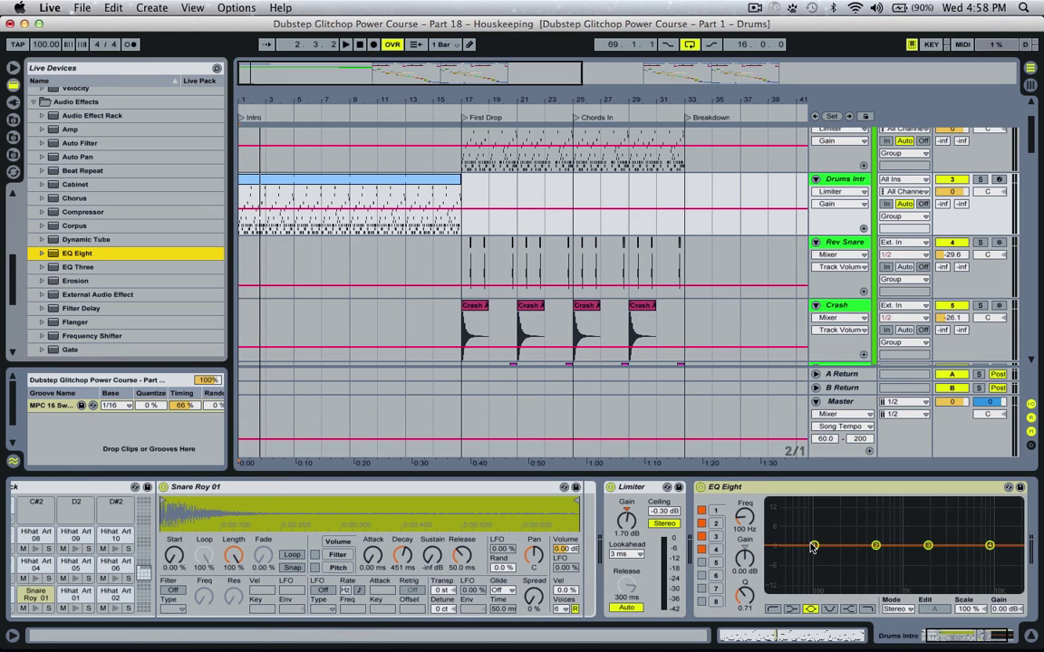
{"action": "key", "text": "space"}
{"action": "left_click_drag", "start_coordinate": [875, 546], "coordinate": [873, 589]}
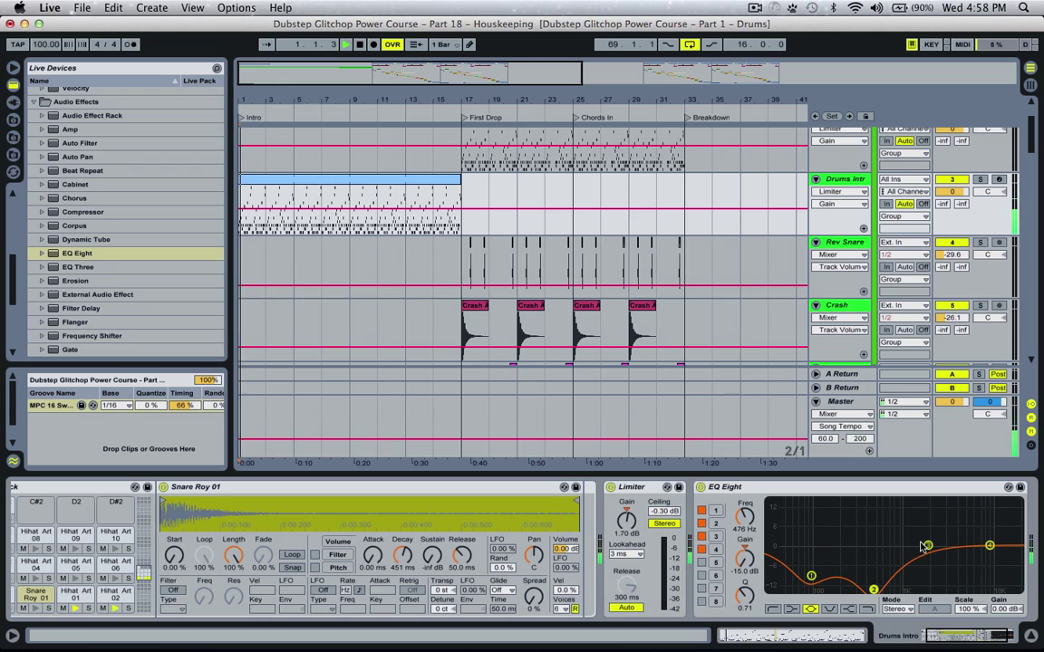
{"action": "left_click_drag", "start_coordinate": [926, 545], "coordinate": [910, 520]}
{"action": "key", "text": "space"}
{"action": "left_click", "coordinate": [830, 492]}
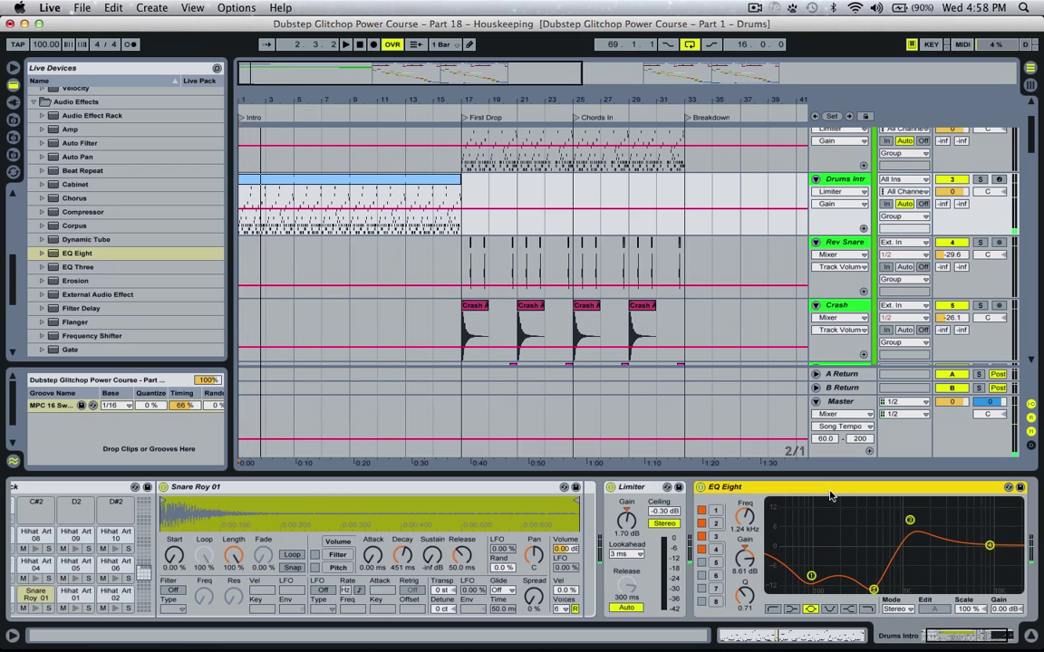
{"action": "key", "text": "Delete"}
Add an Auto Filter after the Limiter on Drums Intro and set its LFO phase to 0.00°
{"action": "left_click", "coordinate": [82, 143]}
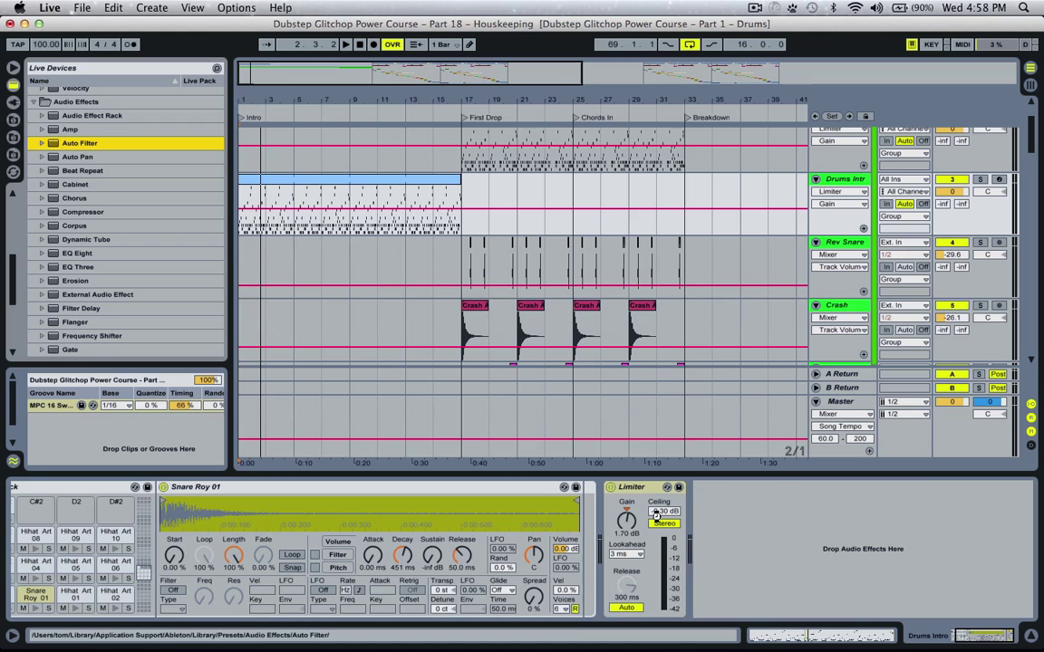
{"action": "left_click_drag", "start_coordinate": [656, 517], "coordinate": [825, 568]}
{"action": "left_click_drag", "start_coordinate": [866, 598], "coordinate": [865, 634]}
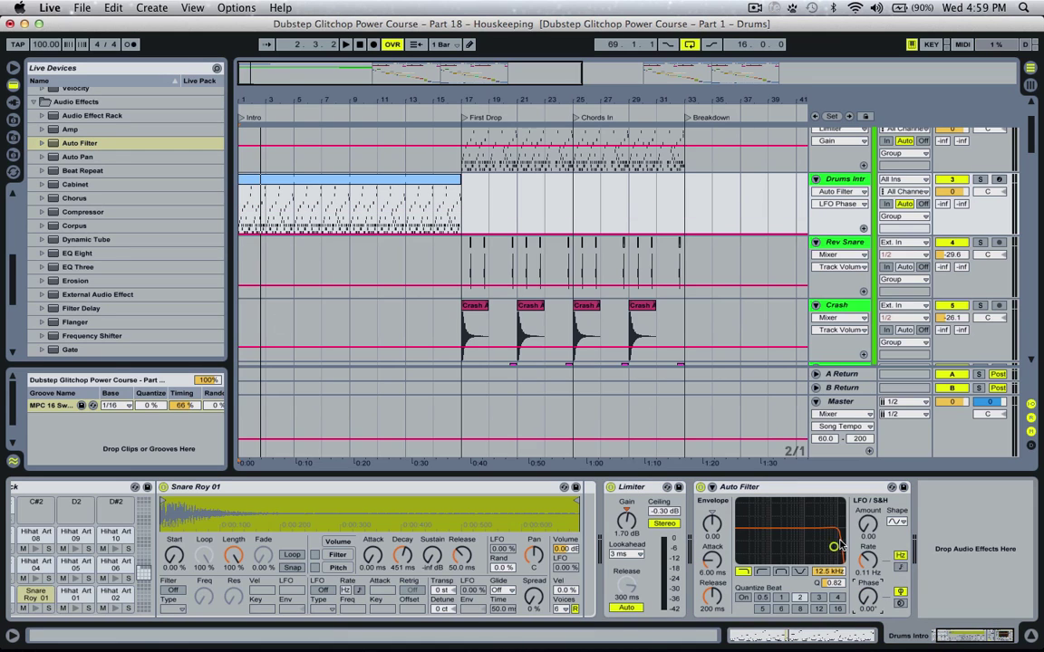
Make the Drums Intro Auto Filter a band-pass at 1.33 kHz, Q 1.71, with LFO amount 30.0 and a tempo-synced LFO rate
{"action": "key", "text": "space"}
{"action": "left_click_drag", "start_coordinate": [833, 547], "coordinate": [799, 528]}
{"action": "key", "text": "space"}
{"action": "left_click", "coordinate": [778, 573]}
{"action": "key", "text": "space"}
{"action": "key", "text": "space"}
{"action": "left_click_drag", "start_coordinate": [867, 525], "coordinate": [867, 489]}
{"action": "left_click", "coordinate": [900, 567]}
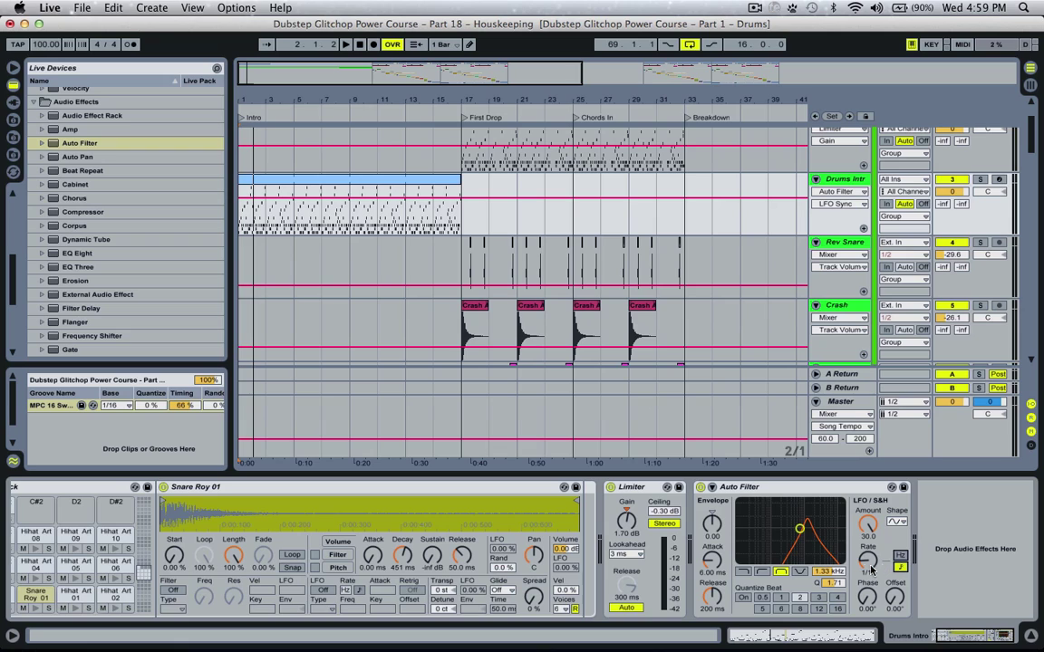
Set the Auto Filter's frequency to 516 Hz, Q to 0.90 and synced LFO rate to 1/4, auditioning the drums
{"action": "key", "text": "space"}
{"action": "left_click_drag", "start_coordinate": [799, 528], "coordinate": [778, 535]}
{"action": "key", "text": "space"}
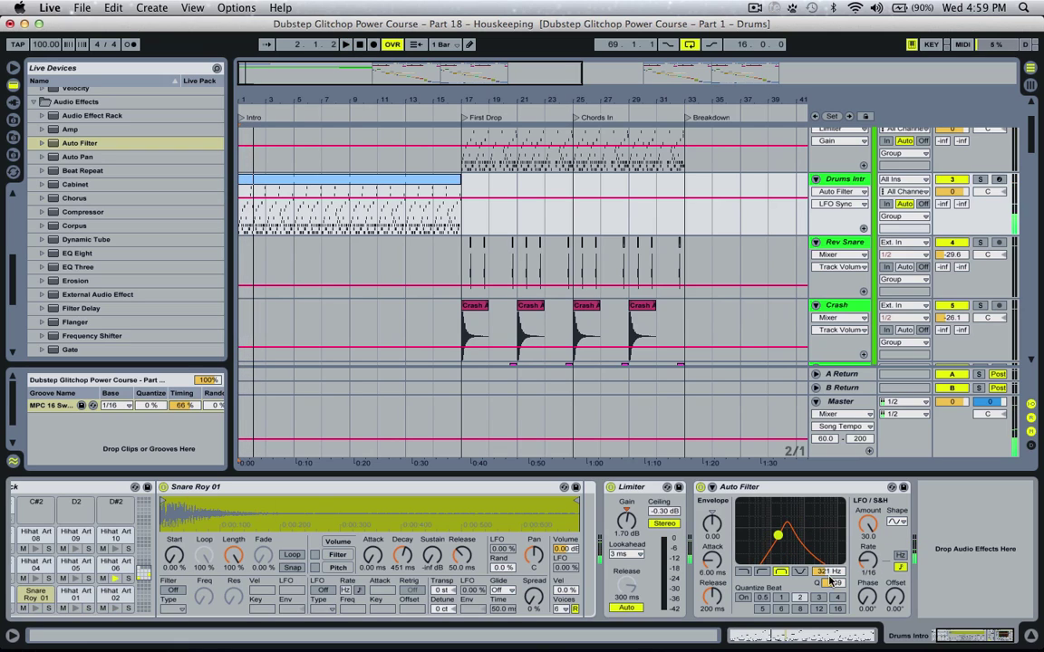
{"action": "left_click", "coordinate": [895, 522]}
{"action": "left_click", "coordinate": [894, 537]}
{"action": "left_click_drag", "start_coordinate": [869, 563], "coordinate": [869, 563]}
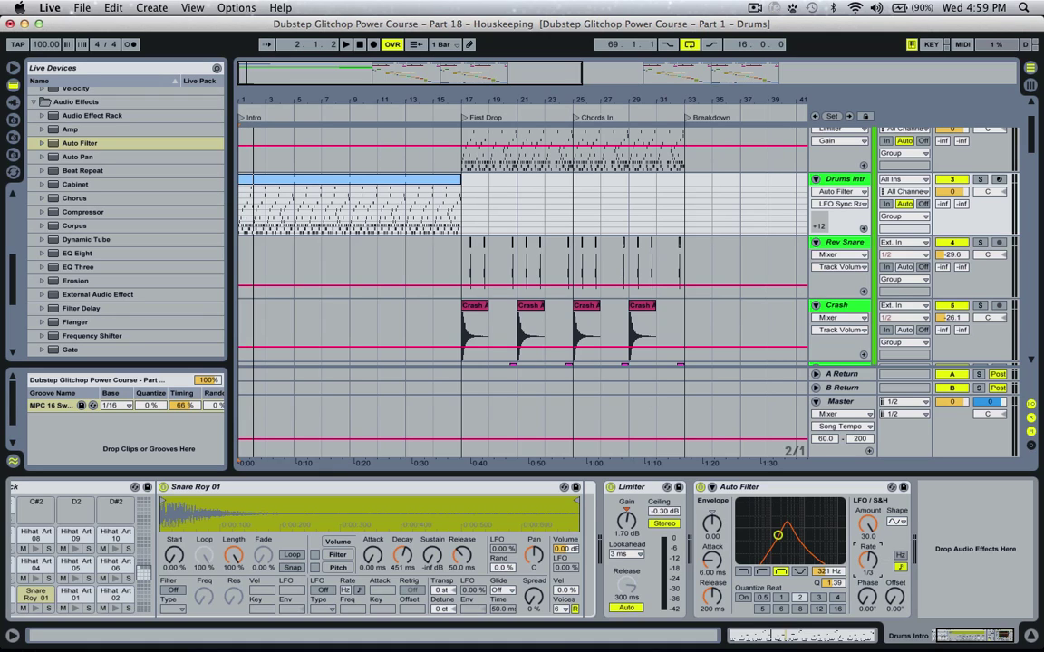
{"action": "key", "text": "space"}
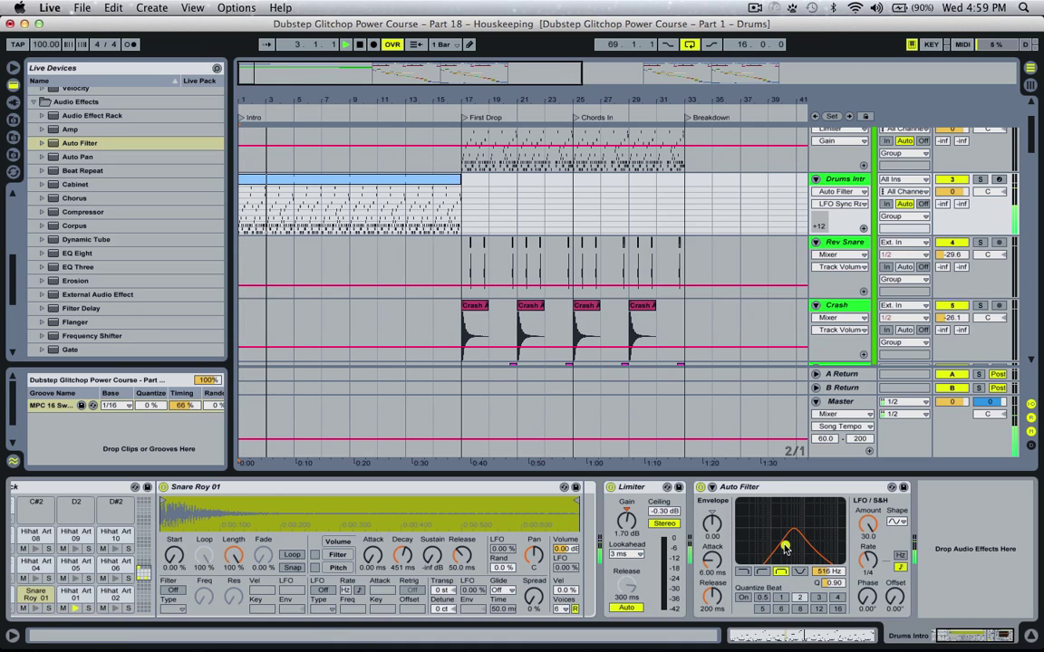
{"action": "key", "text": "space"}
Add an EQ Eight after the Auto Filter on Drums Intro, with band 1 as a low cut at 338 Hz, Q 0.37
{"action": "scroll", "coordinate": [142, 238], "scroll_direction": "down", "scroll_amount": 1}
{"action": "double_click", "coordinate": [142, 240]}
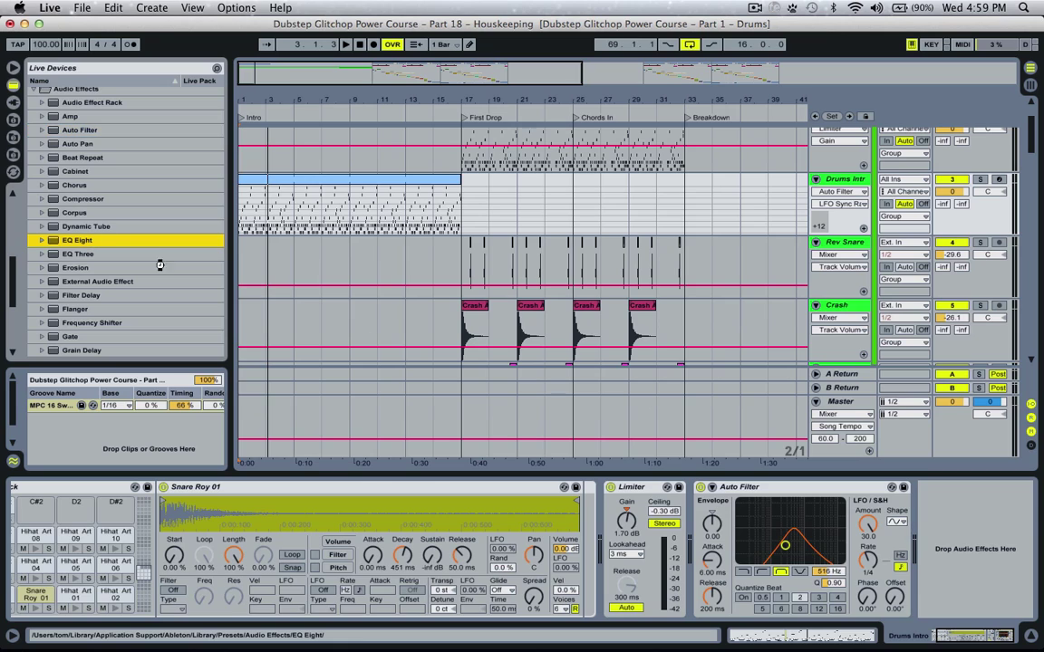
{"action": "left_click", "coordinate": [814, 548]}
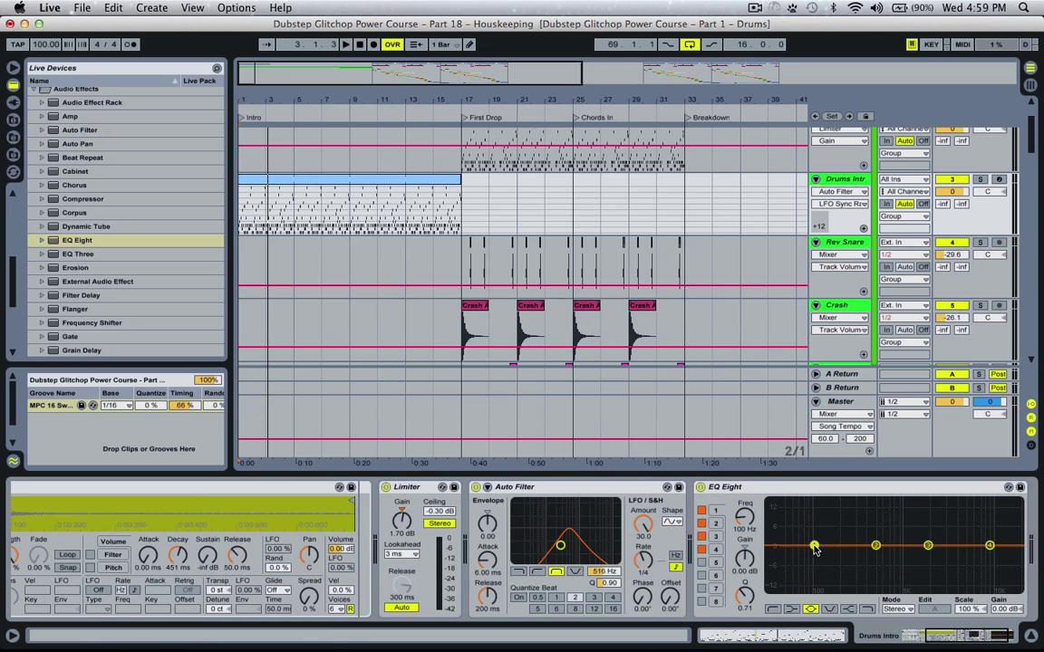
{"action": "left_click", "coordinate": [773, 610]}
{"action": "left_click_drag", "start_coordinate": [813, 557], "coordinate": [861, 567]}
{"action": "key", "text": "space"}
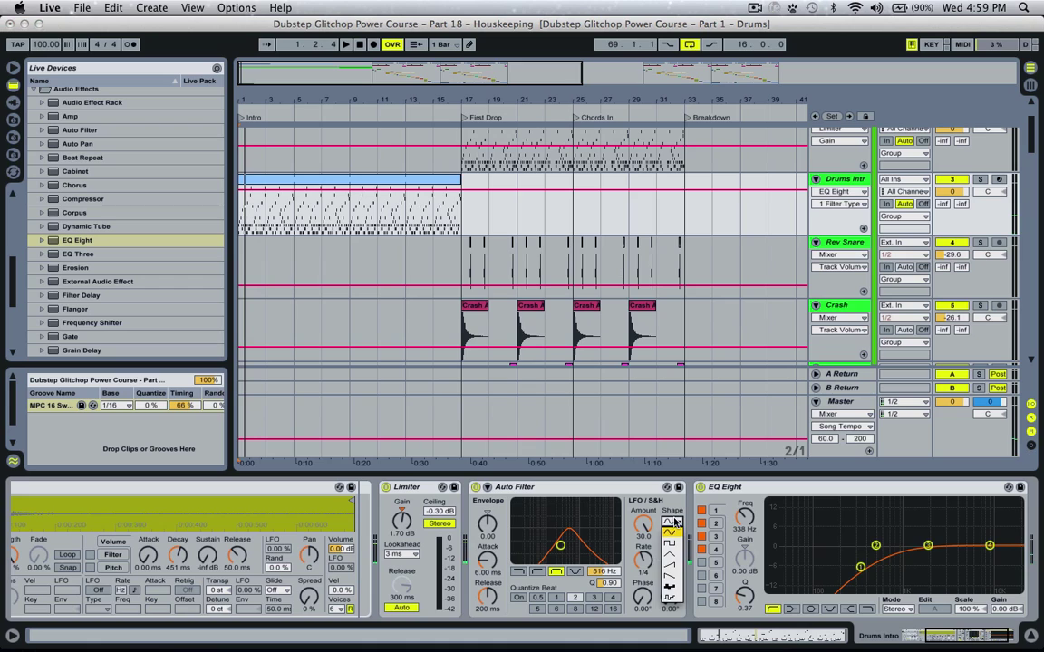
Give the Auto Filter a rising sawtooth LFO at rate 1/2 and move its frequency to 1.00 kHz, Q 0.83
{"action": "left_click", "coordinate": [671, 522]}
{"action": "left_click", "coordinate": [672, 567]}
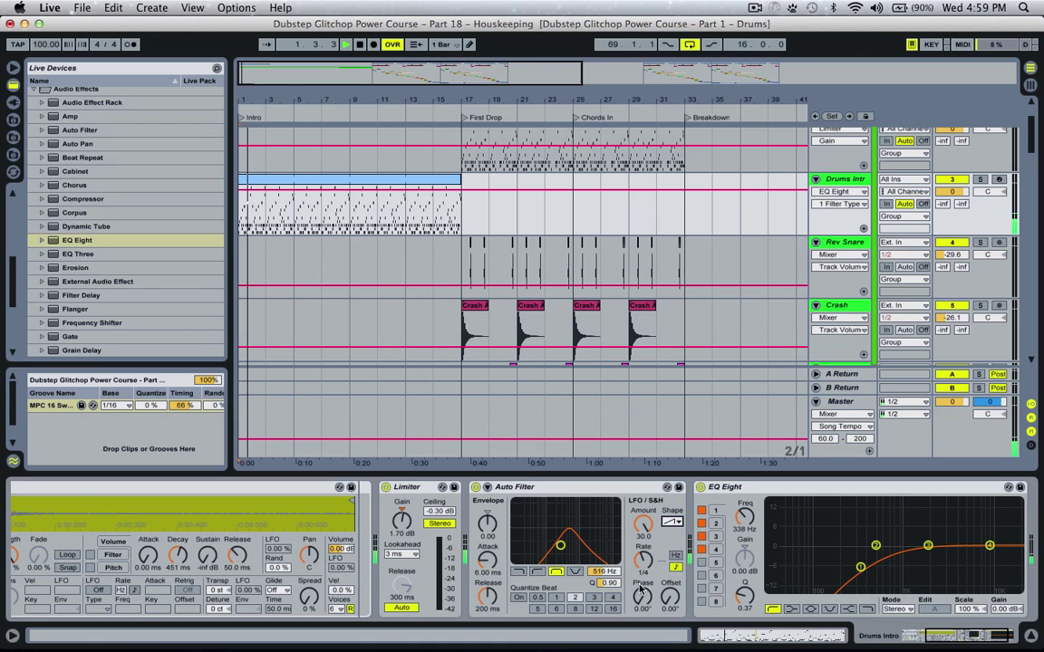
{"action": "left_click", "coordinate": [644, 560]}
{"action": "key", "text": "space"}
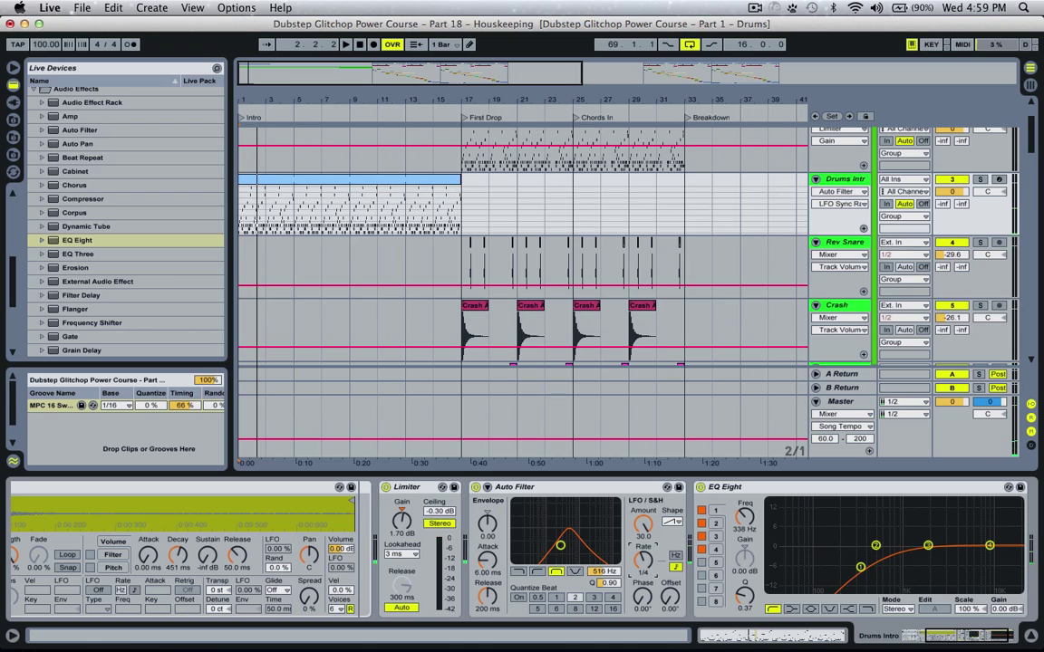
{"action": "left_click_drag", "start_coordinate": [643, 560], "coordinate": [643, 569]}
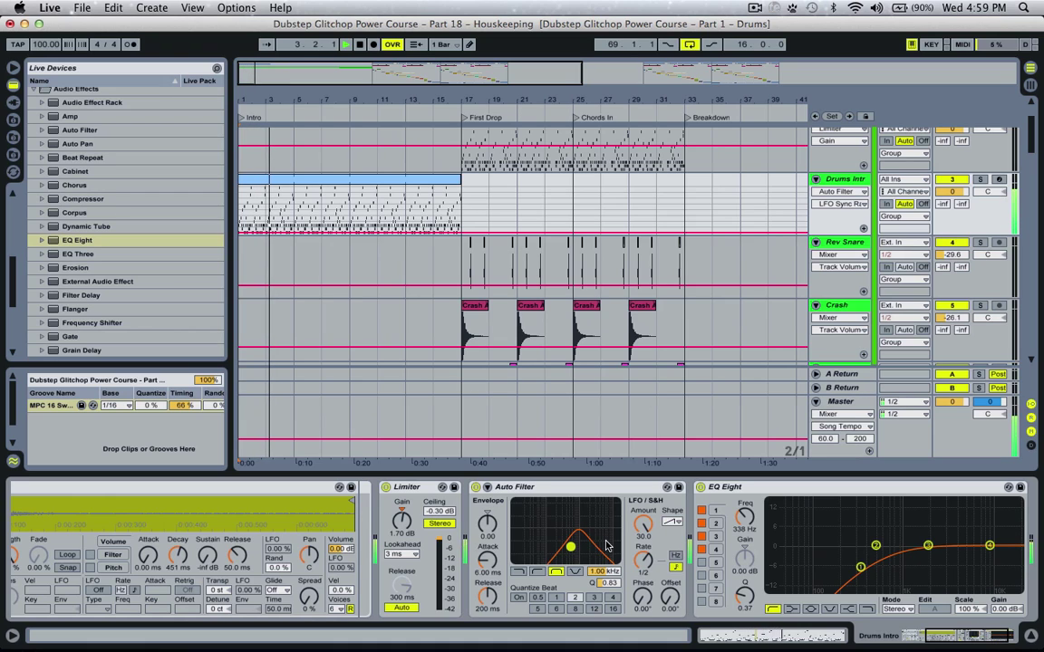
{"action": "key", "text": "space"}
Try a falling sawtooth LFO shape on the Auto Filter, sweeping the frequency to 829 Hz with Q 0.90 during playback
{"action": "left_click", "coordinate": [673, 522]}
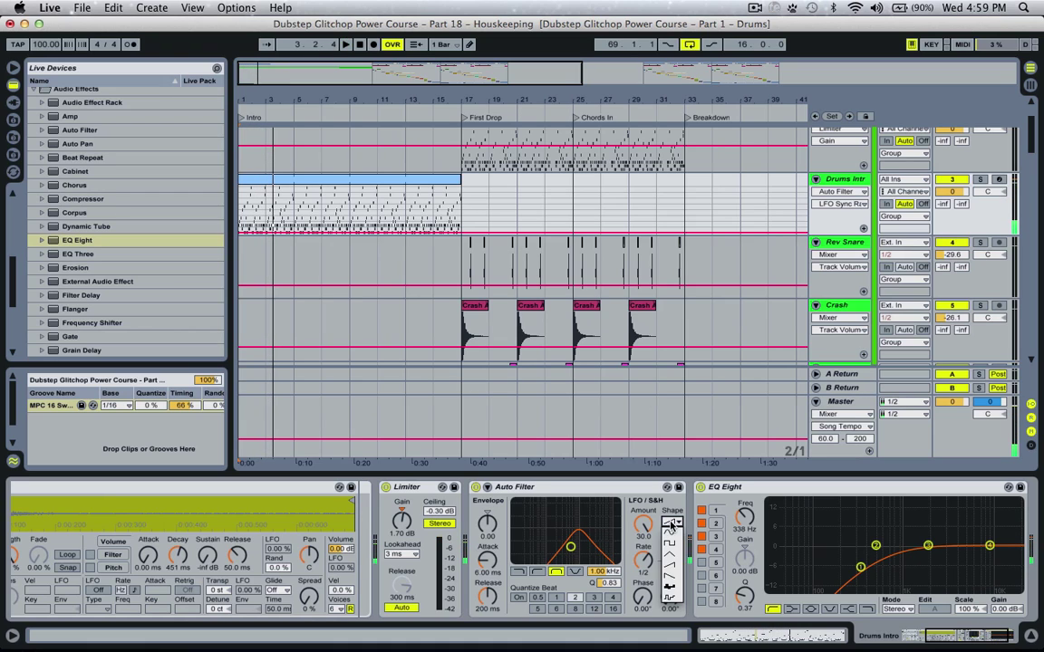
{"action": "left_click", "coordinate": [669, 577]}
{"action": "key", "text": "space"}
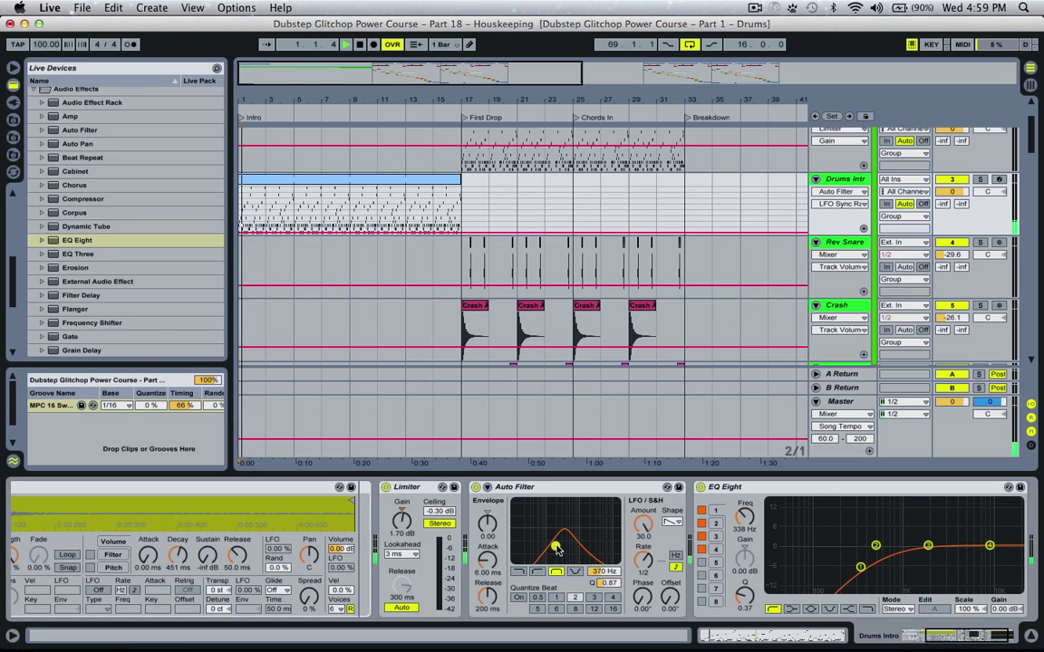
{"action": "left_click_drag", "start_coordinate": [556, 550], "coordinate": [587, 549]}
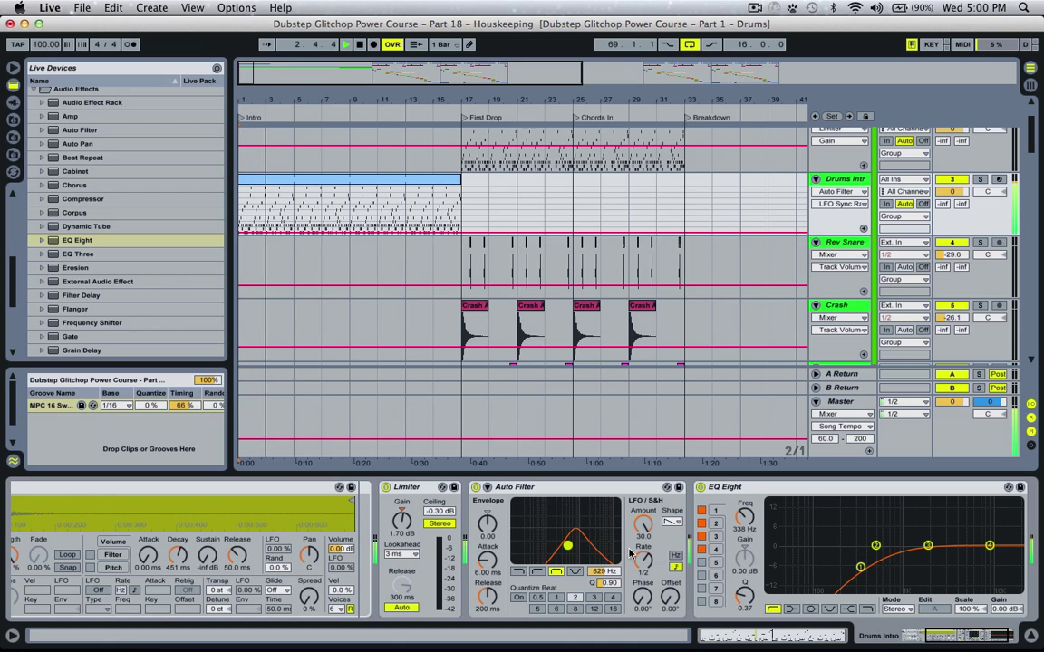
{"action": "key", "text": "space"}
Return the Auto Filter LFO to the rising sawtooth at rate 1 and set the frequency to 911 Hz, Q 0.87
{"action": "left_click", "coordinate": [672, 522]}
{"action": "left_click", "coordinate": [675, 569]}
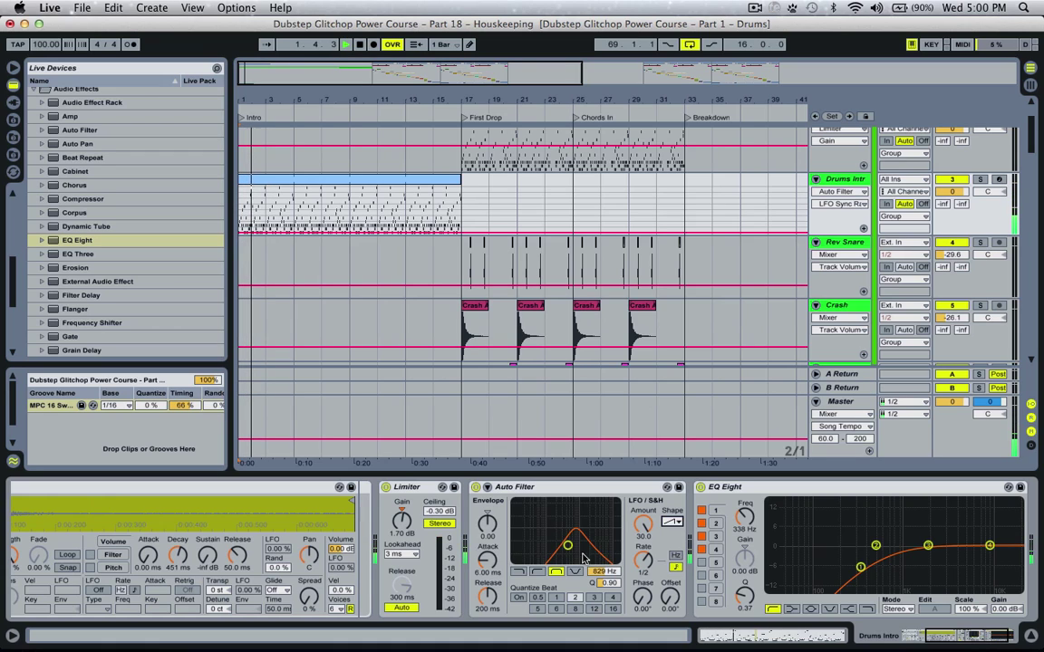
{"action": "left_click_drag", "start_coordinate": [643, 572], "coordinate": [638, 568]}
{"action": "key", "text": "space"}
{"action": "key", "text": "space"}
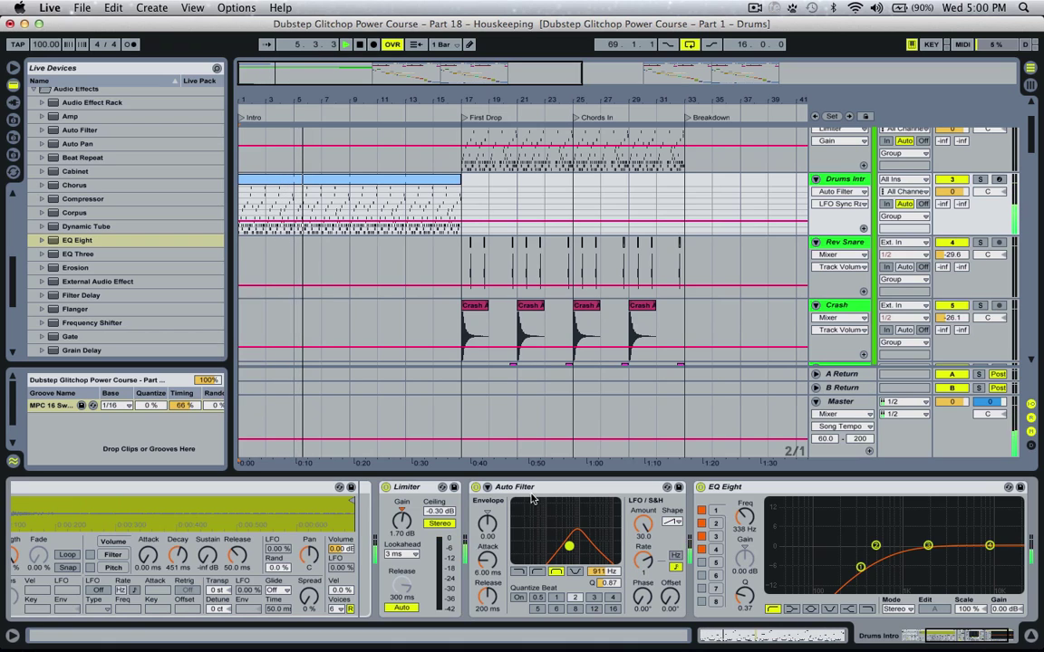
{"action": "key", "text": "space"}
Review the device chains of Synth 2, Bass 5 and Bass 5 Gate, and audition the first Bass 5 clip of the First Drop
{"action": "scroll", "coordinate": [328, 249], "scroll_direction": "down", "scroll_amount": 10}
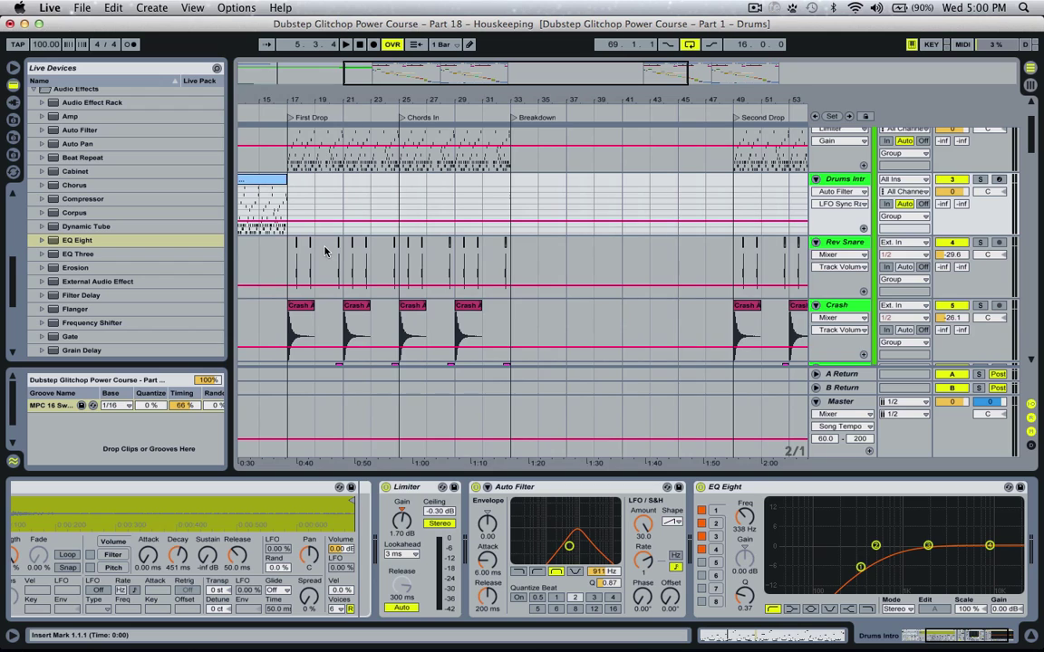
{"action": "scroll", "coordinate": [326, 252], "scroll_direction": "down", "scroll_amount": 15}
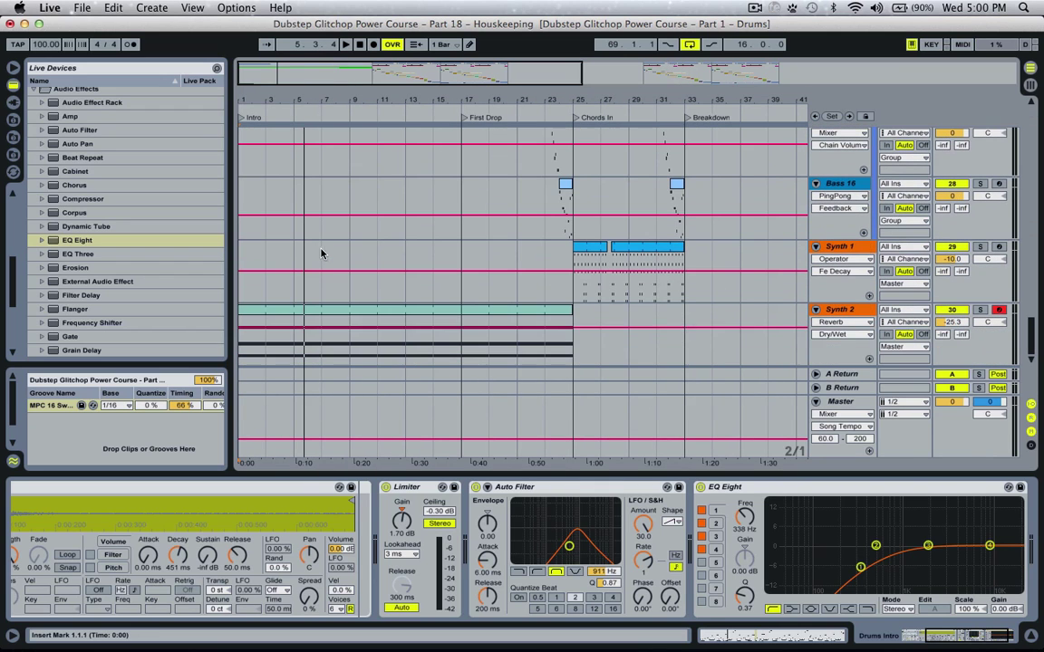
{"action": "left_click", "coordinate": [849, 314]}
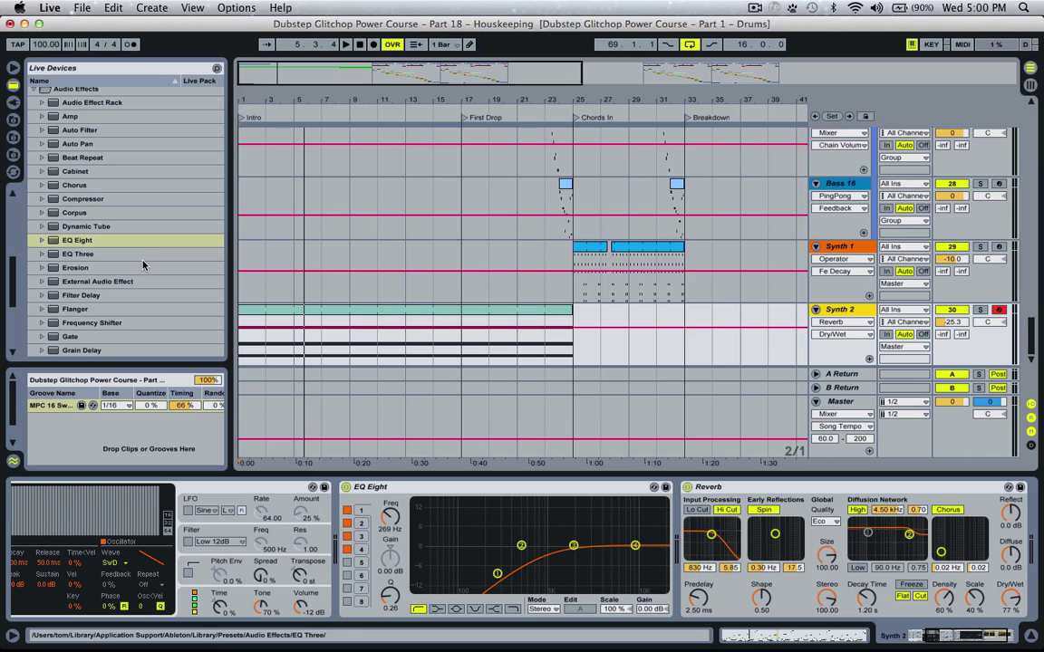
{"action": "scroll", "coordinate": [125, 279], "scroll_direction": "down", "scroll_amount": 2}
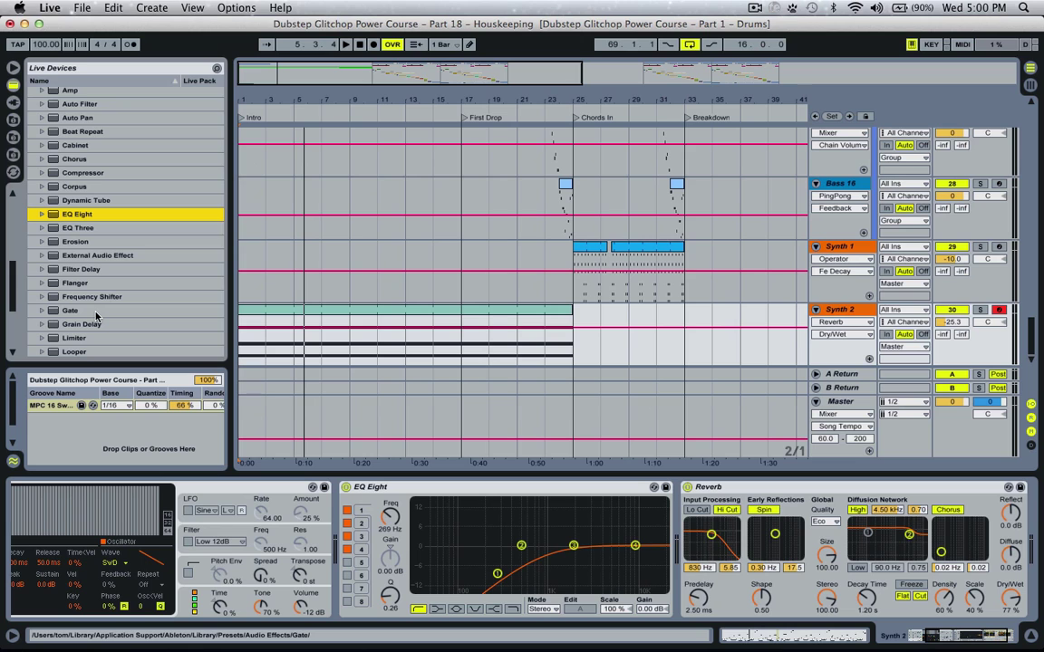
{"action": "scroll", "coordinate": [599, 333], "scroll_direction": "up", "scroll_amount": 10}
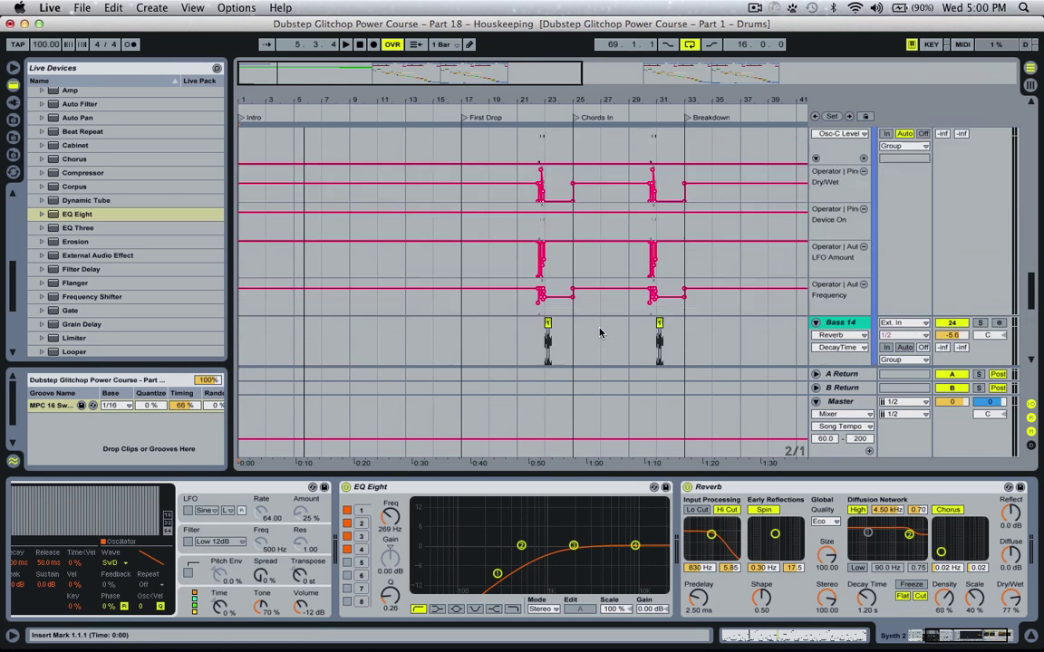
{"action": "scroll", "coordinate": [649, 332], "scroll_direction": "up", "scroll_amount": 5}
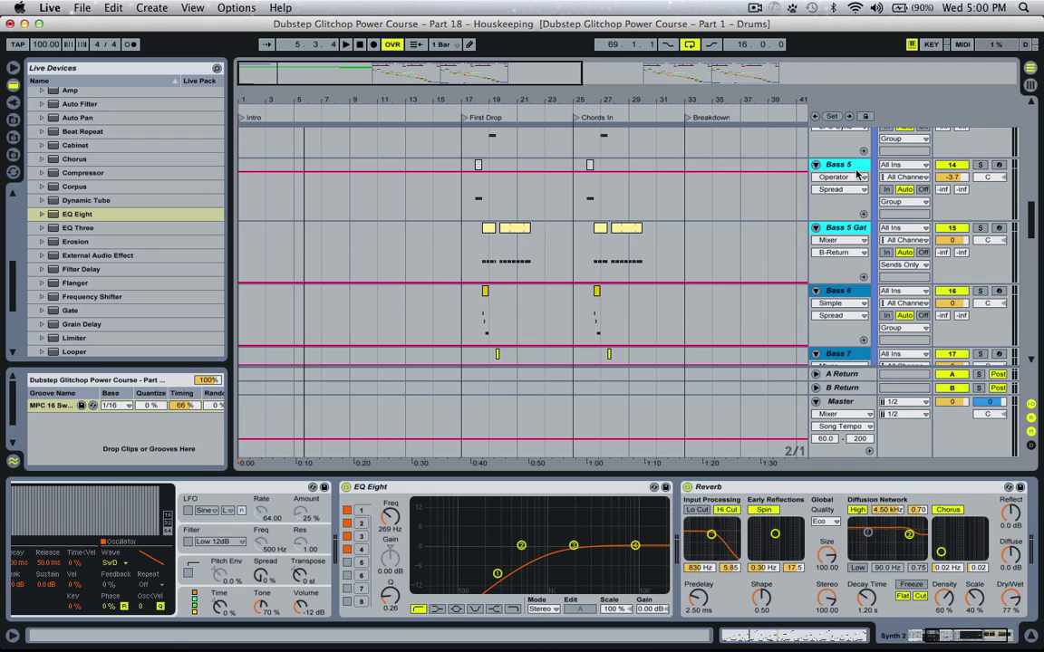
{"action": "left_click", "coordinate": [852, 167]}
{"action": "left_click", "coordinate": [479, 165]}
{"action": "key", "text": "space"}
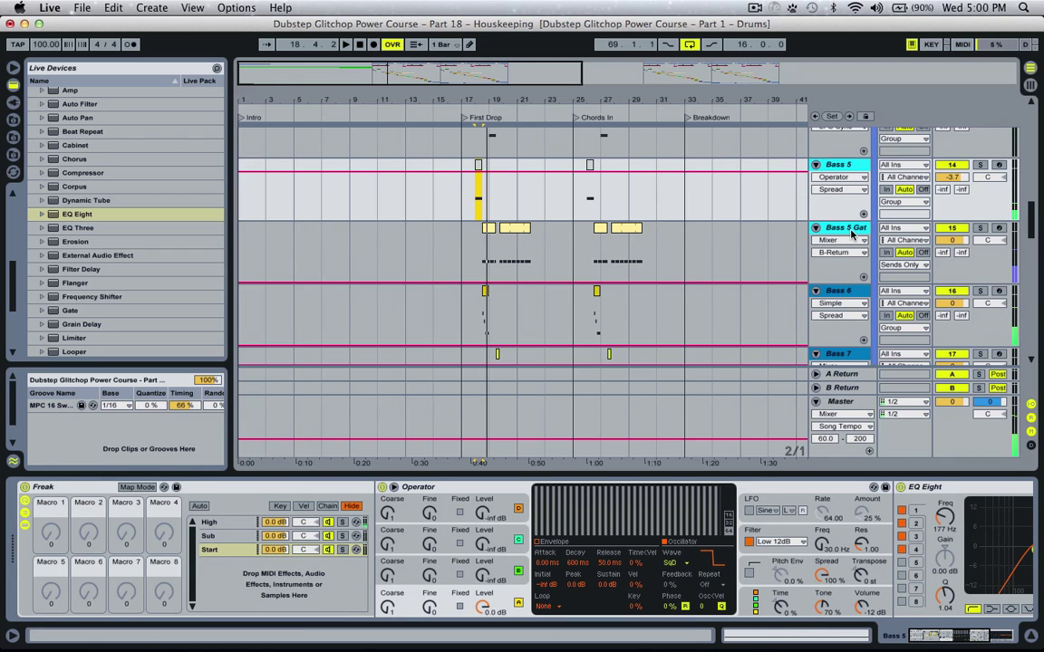
{"action": "left_click", "coordinate": [850, 230]}
{"action": "left_click", "coordinate": [490, 238]}
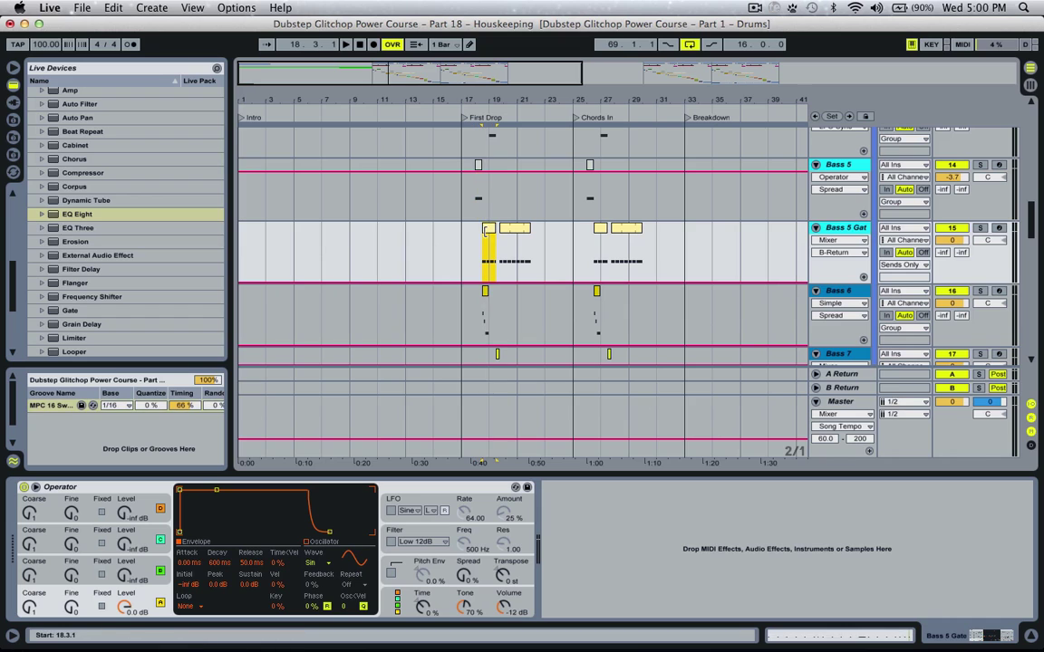
{"action": "scroll", "coordinate": [267, 335], "scroll_direction": "down", "scroll_amount": 15}
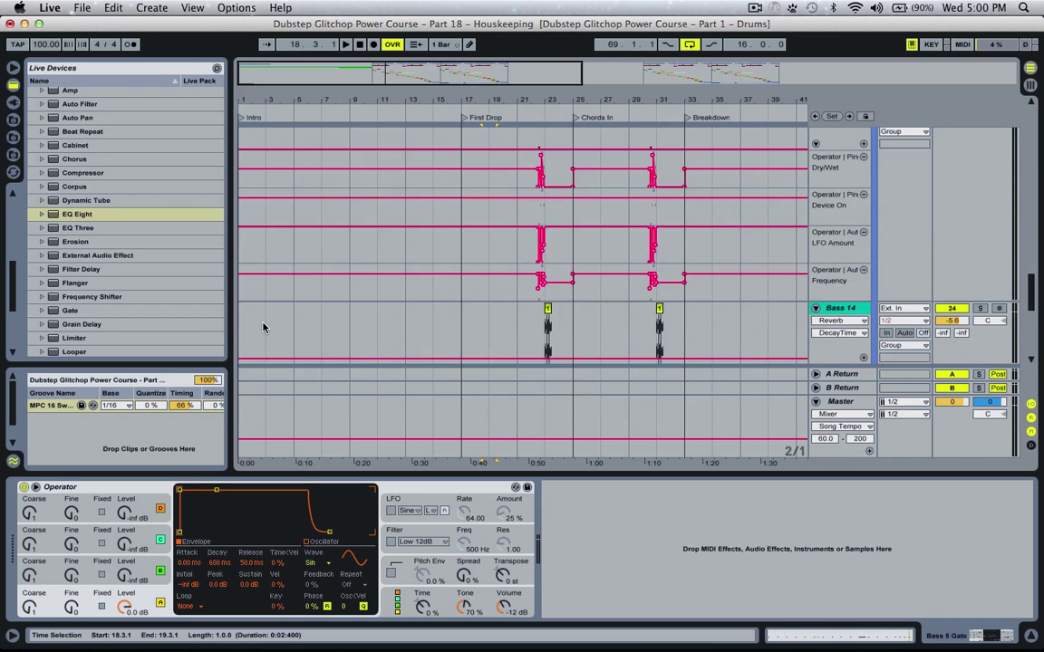
Add an Auto Filter after the Reverb on Synth 2 and expand its sidechain settings
{"action": "left_click", "coordinate": [711, 316]}
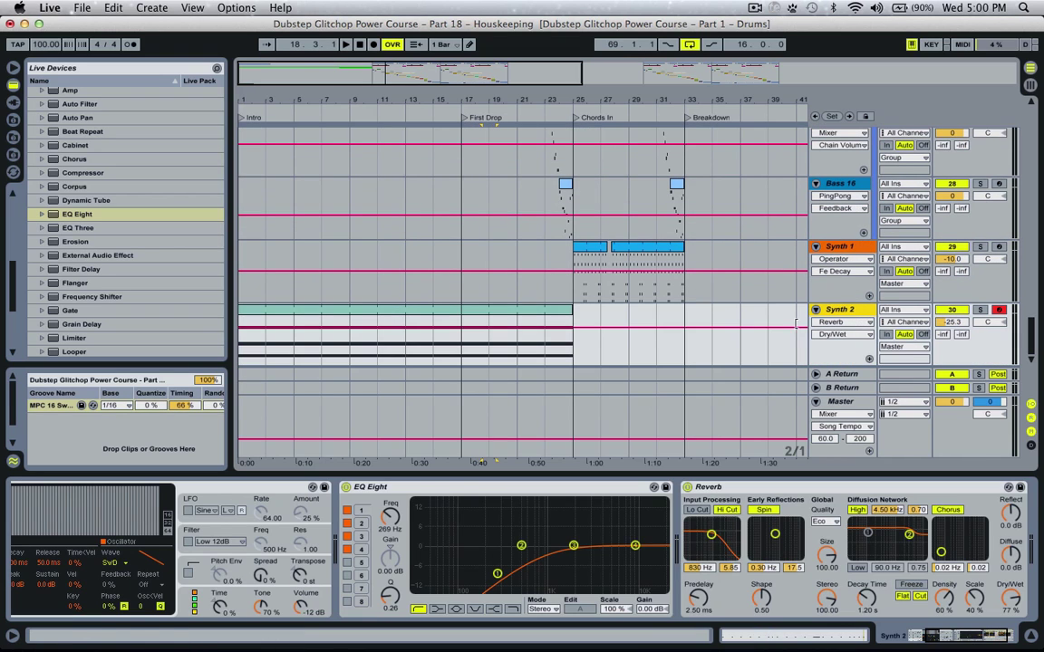
{"action": "left_click", "coordinate": [616, 483]}
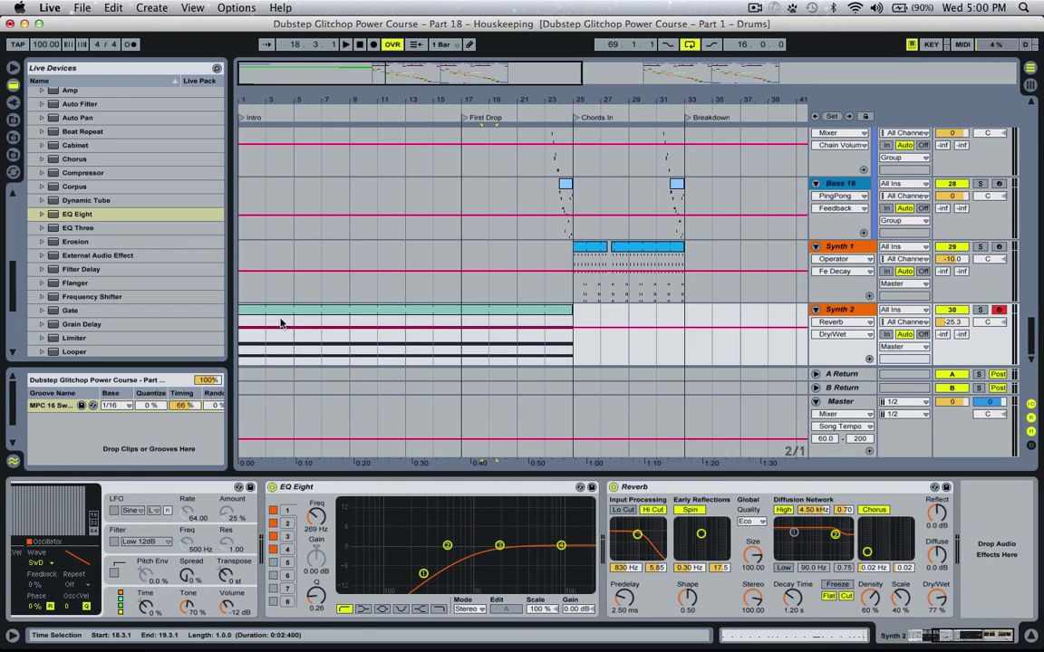
{"action": "left_click", "coordinate": [87, 107]}
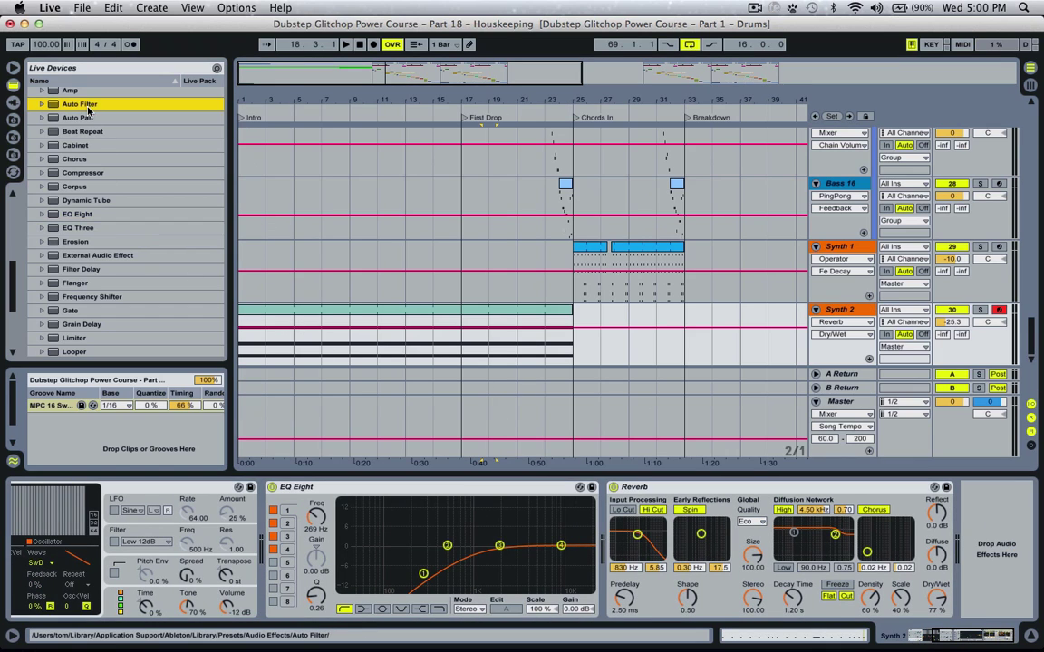
{"action": "left_click_drag", "start_coordinate": [979, 593], "coordinate": [995, 640]}
{"action": "left_click", "coordinate": [827, 494]}
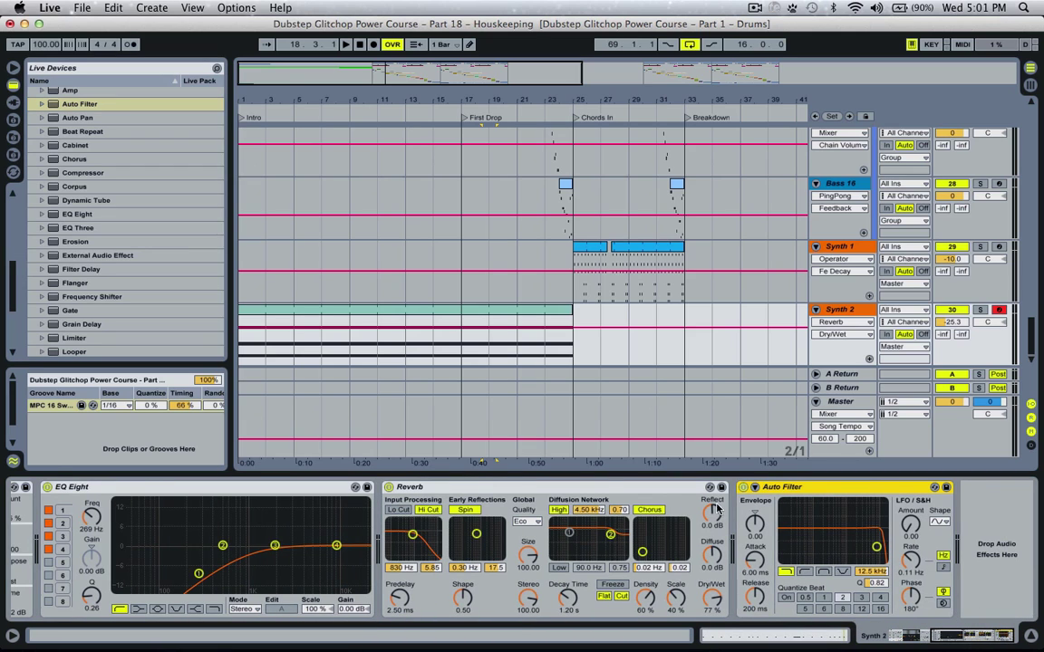
{"action": "left_click", "coordinate": [755, 488]}
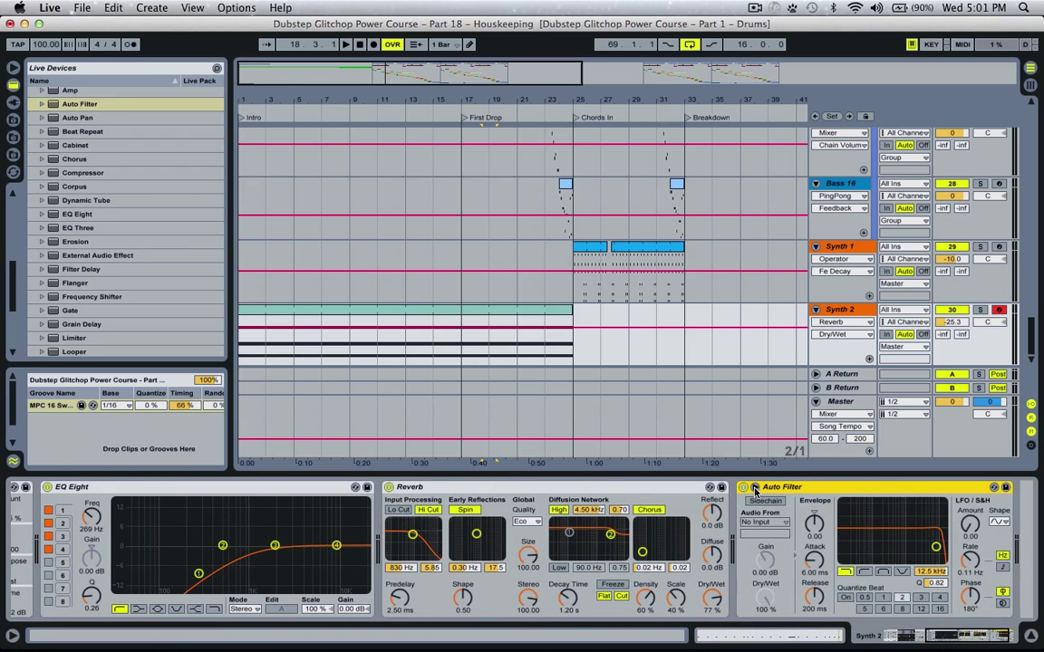
Solo Synth 2 and audition its chord pad from the start of the Intro
{"action": "left_click", "coordinate": [980, 311]}
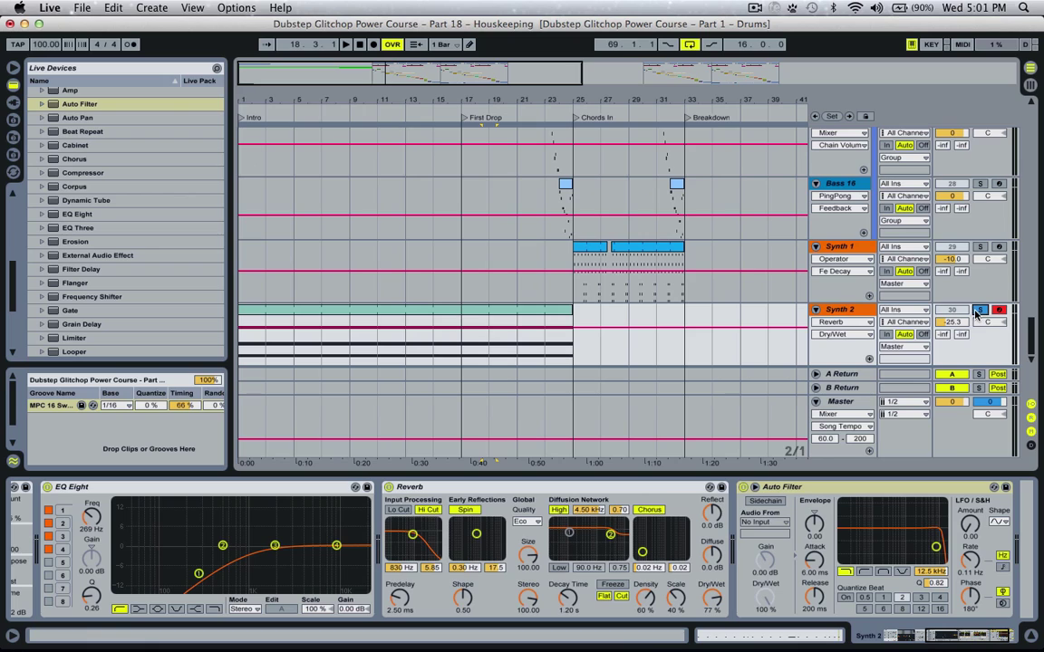
{"action": "left_click", "coordinate": [240, 340]}
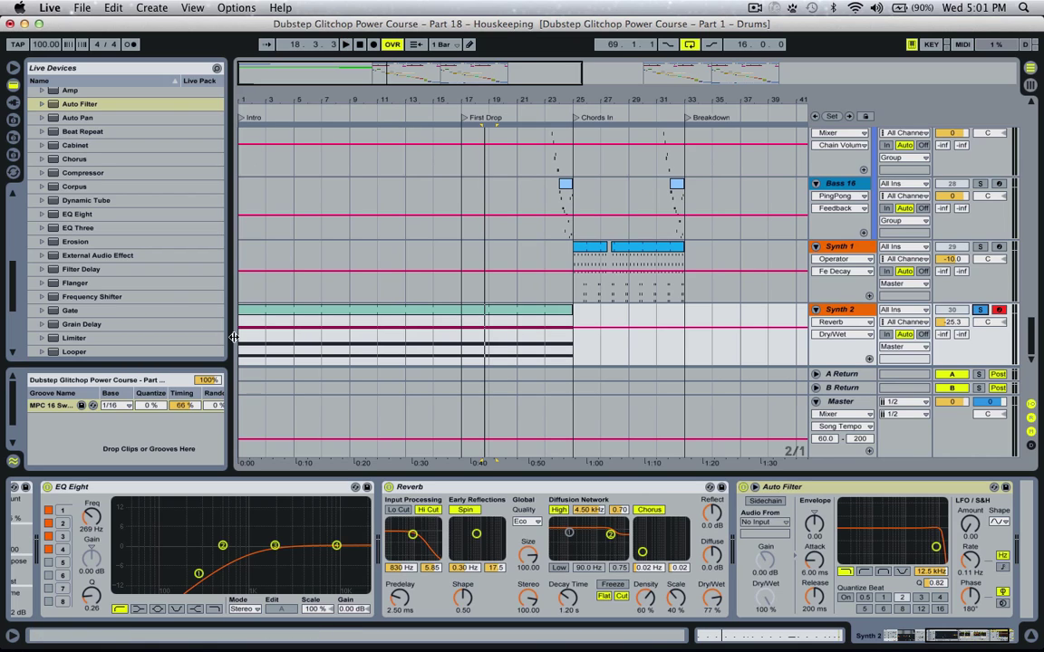
{"action": "key", "text": "space"}
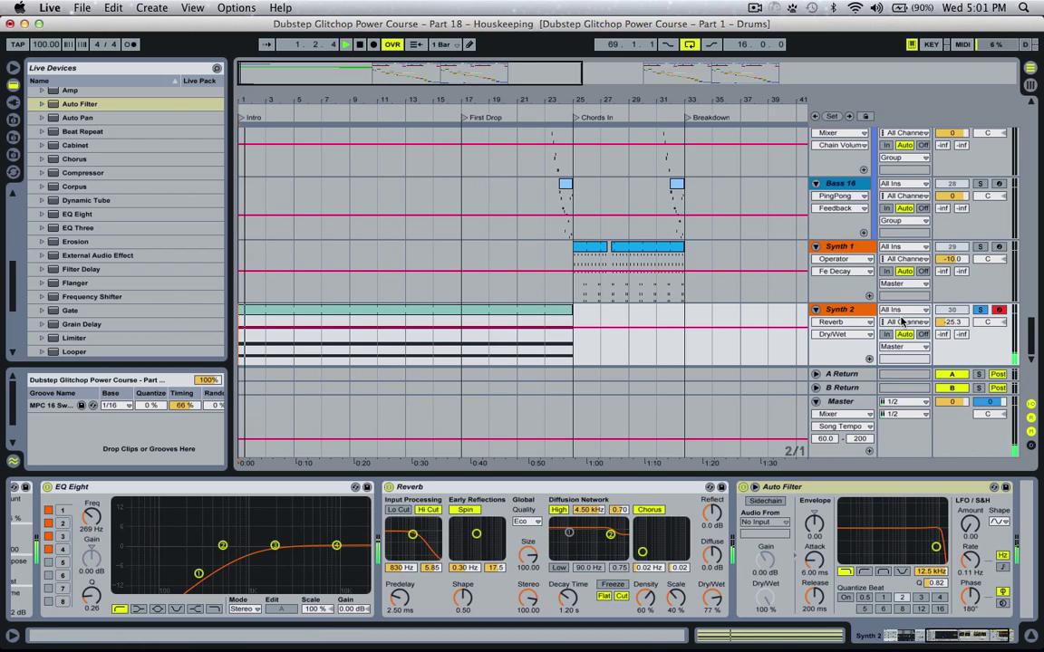
Turn on the sidechain of Synth 2's Auto Filter and choose Drums Intro as its audio source
{"action": "left_click", "coordinate": [765, 501]}
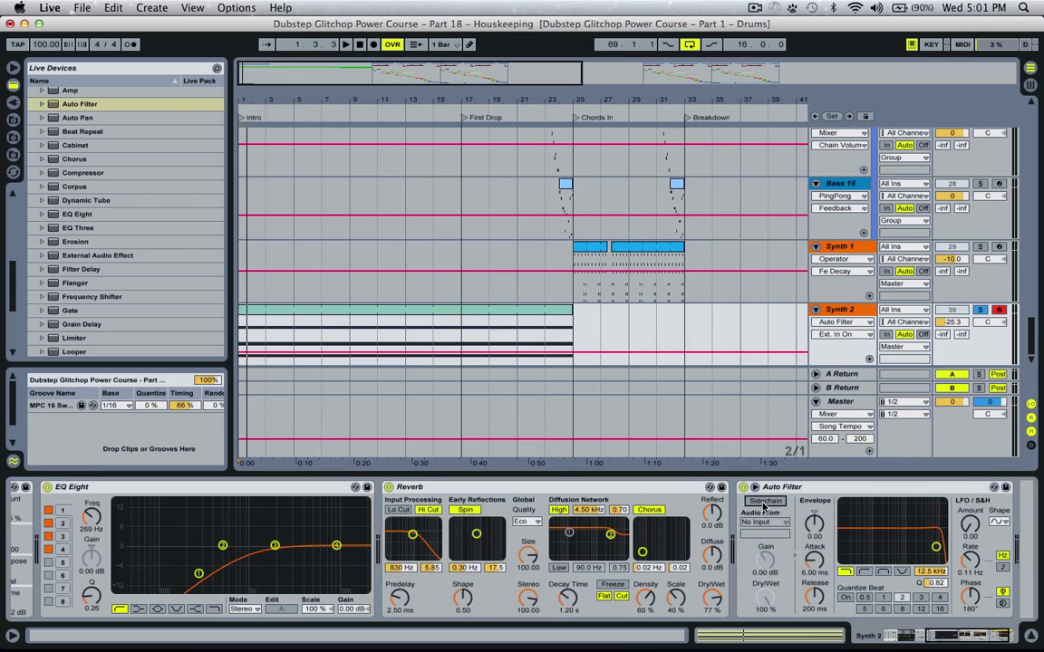
{"action": "left_click", "coordinate": [771, 524]}
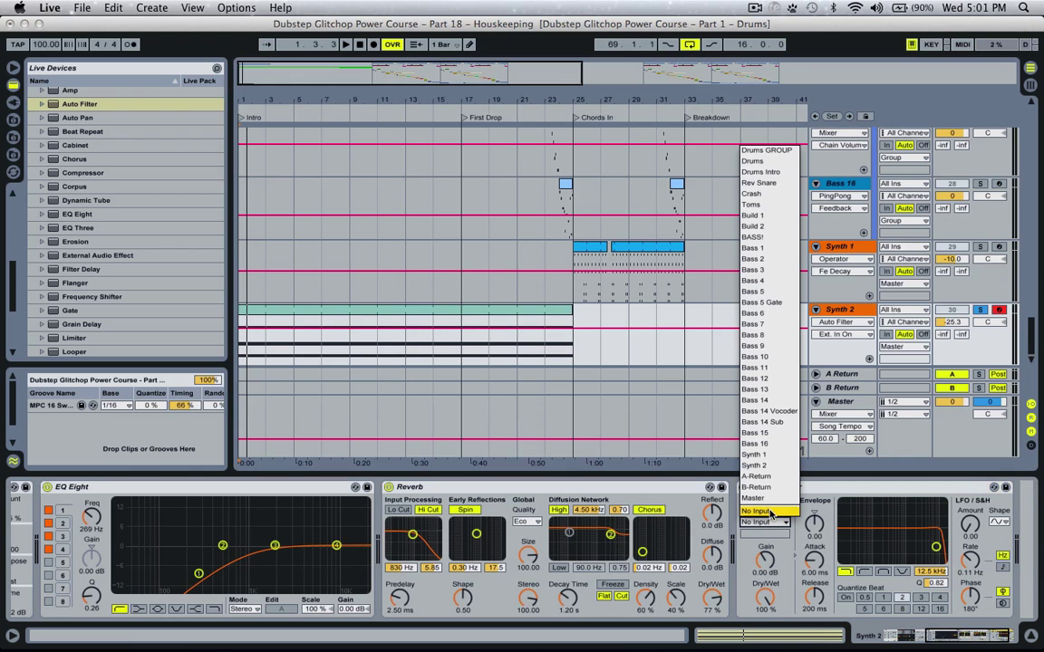
{"action": "left_click", "coordinate": [770, 171]}
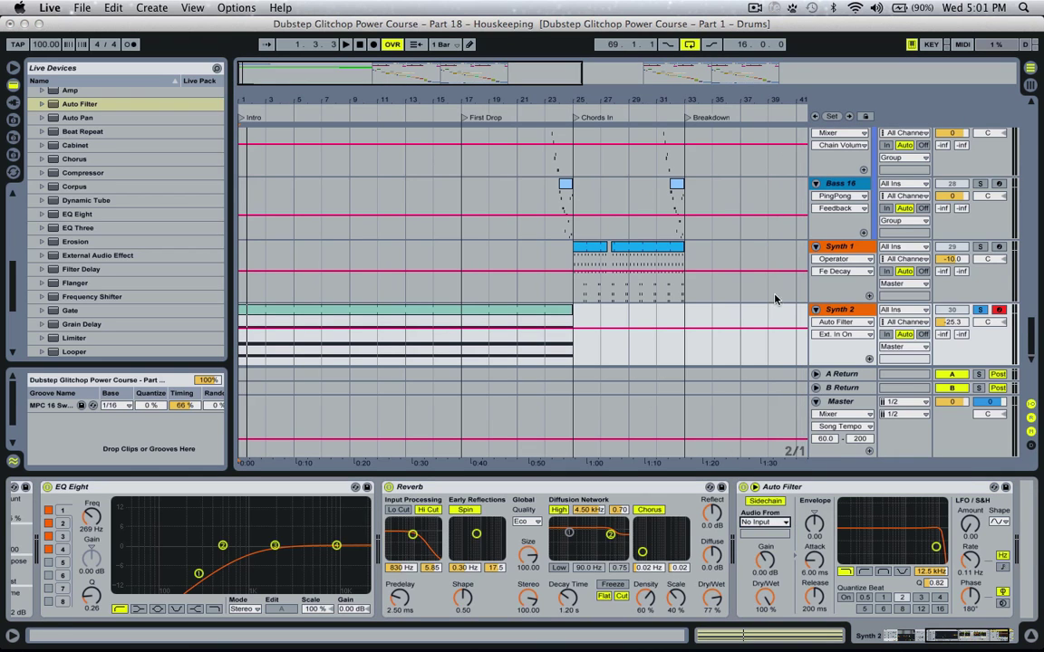
Tap the Auto Filter's sidechain source Pre FX, lower the cutoff to about 1 kHz with Q 1.22, and audition the pad
{"action": "left_click", "coordinate": [777, 535]}
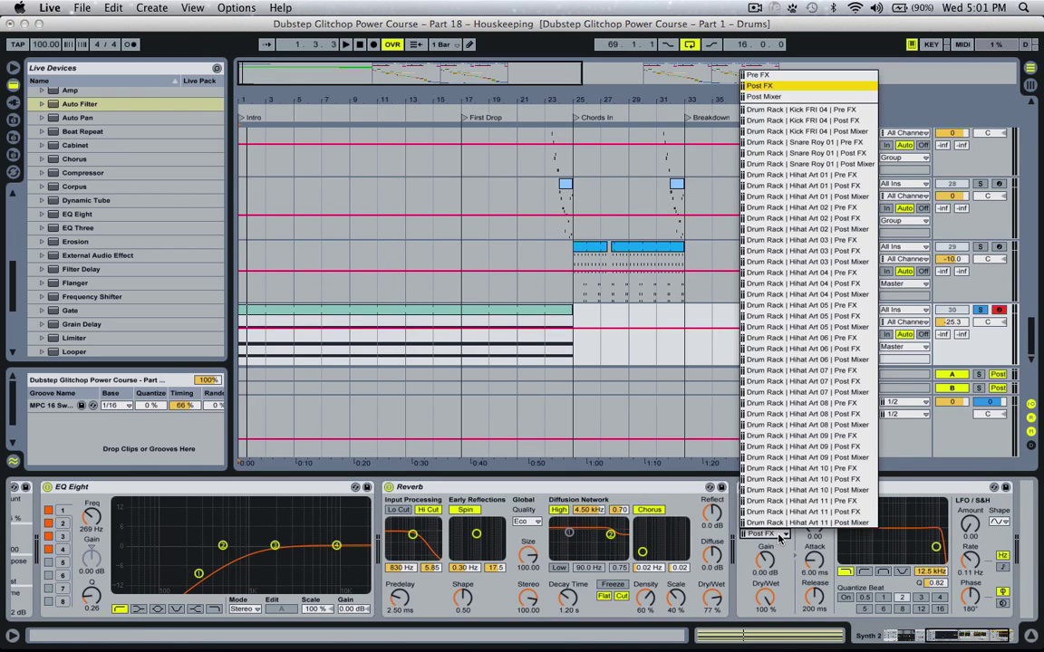
{"action": "left_click", "coordinate": [796, 76]}
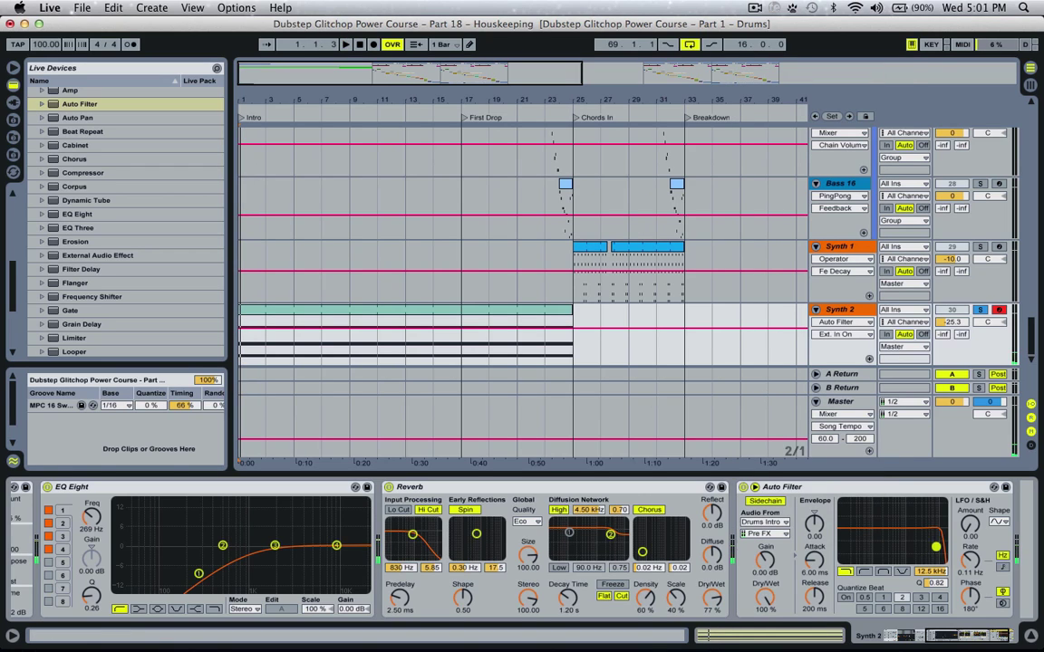
{"action": "key", "text": "space"}
{"action": "left_click_drag", "start_coordinate": [914, 539], "coordinate": [898, 539]}
{"action": "key", "text": "space"}
Raise the Auto Filter's envelope amount to 103, lower its cutoff to 348 Hz, and audition the pad
{"action": "left_click", "coordinate": [814, 525]}
{"action": "left_click_drag", "start_coordinate": [814, 529], "coordinate": [813, 524]}
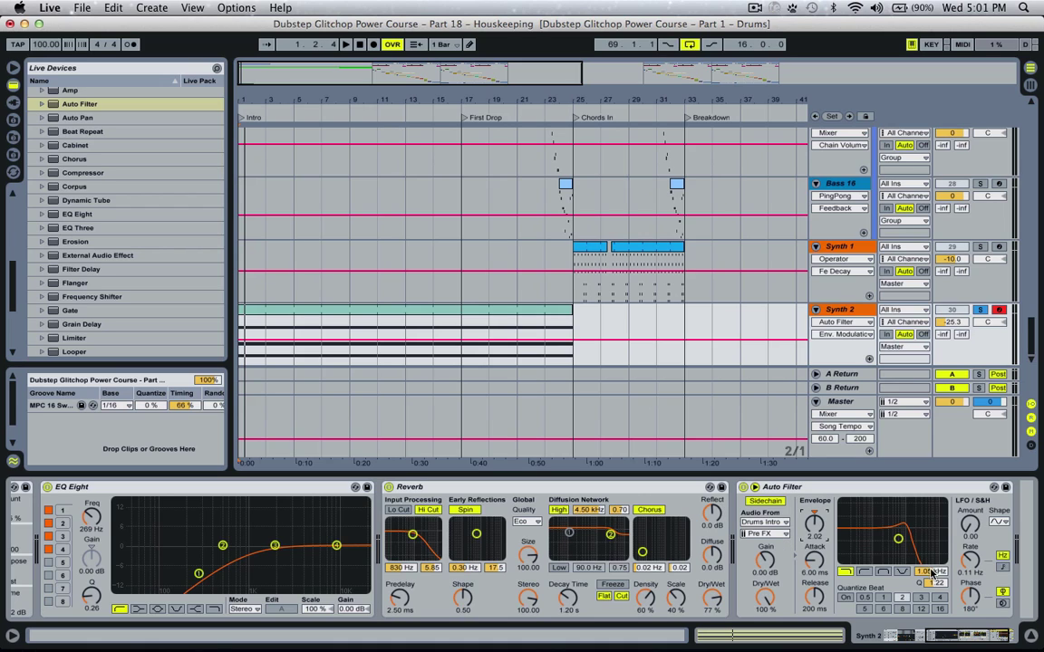
{"action": "left_click_drag", "start_coordinate": [931, 571], "coordinate": [930, 589]}
{"action": "left_click", "coordinate": [814, 542]}
{"action": "key", "text": "space"}
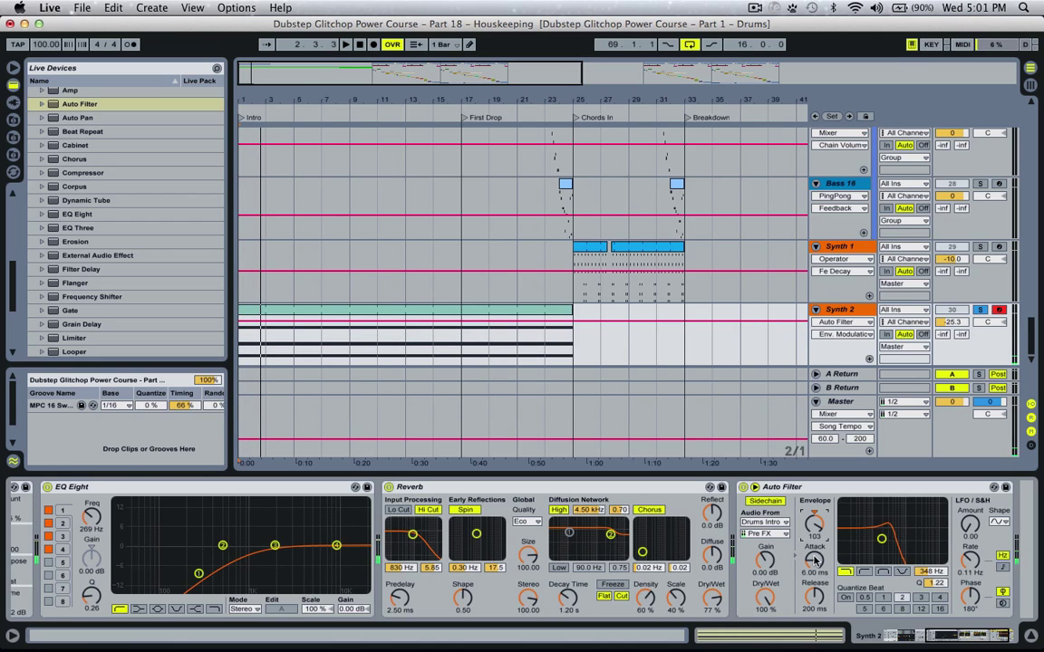
Shorten the Auto Filter's envelope attack to 2.47 ms and release to 31.8 ms while auditioning the pad
{"action": "left_click_drag", "start_coordinate": [815, 561], "coordinate": [814, 607]}
{"action": "left_click_drag", "start_coordinate": [817, 566], "coordinate": [815, 608]}
{"action": "left_click", "coordinate": [812, 567]}
{"action": "key", "text": "space"}
{"action": "left_click_drag", "start_coordinate": [818, 563], "coordinate": [818, 568]}
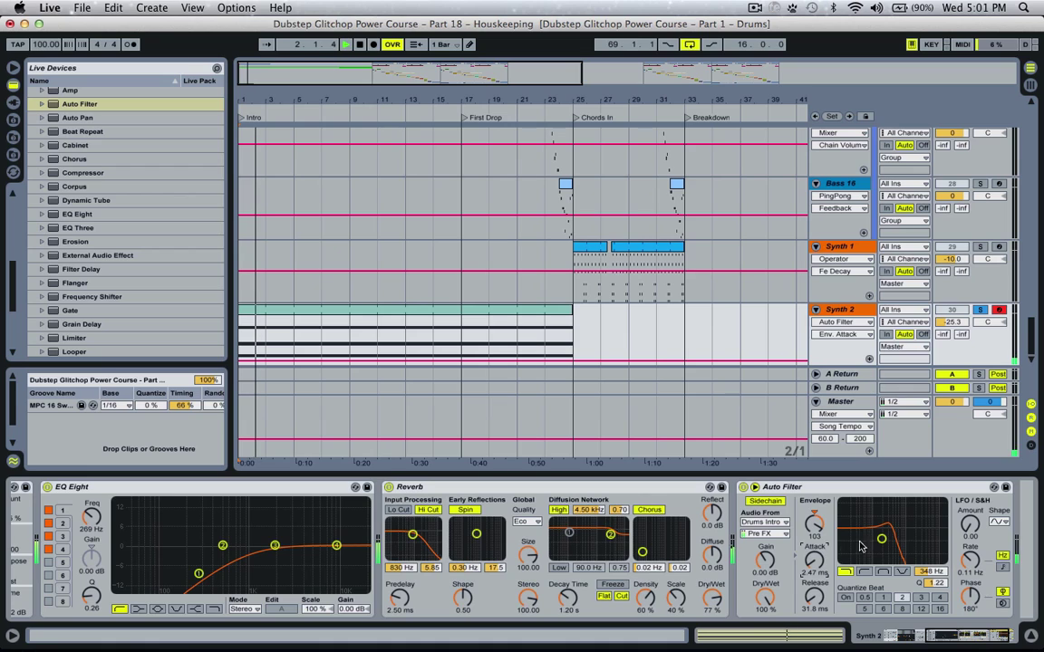
Fine-tune the Auto Filter to a 388 Hz cutoff with Q 1.36 during playback, and stop the audition
{"action": "left_click_drag", "start_coordinate": [881, 539], "coordinate": [883, 536]}
{"action": "left_click", "coordinate": [879, 499]}
{"action": "key", "text": "space"}
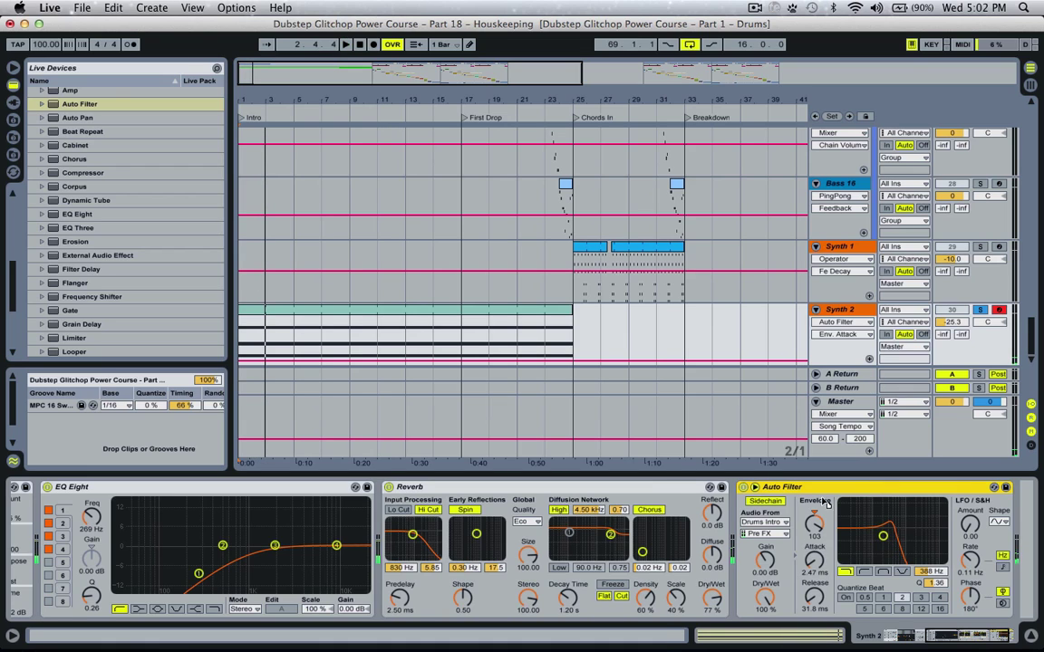
Place Synth 2's Auto Filter ahead of the Reverb and set the Reverb's dry/wet to 29%, size to 6.86 and decay time to 2.01 s
{"action": "key", "text": "space"}
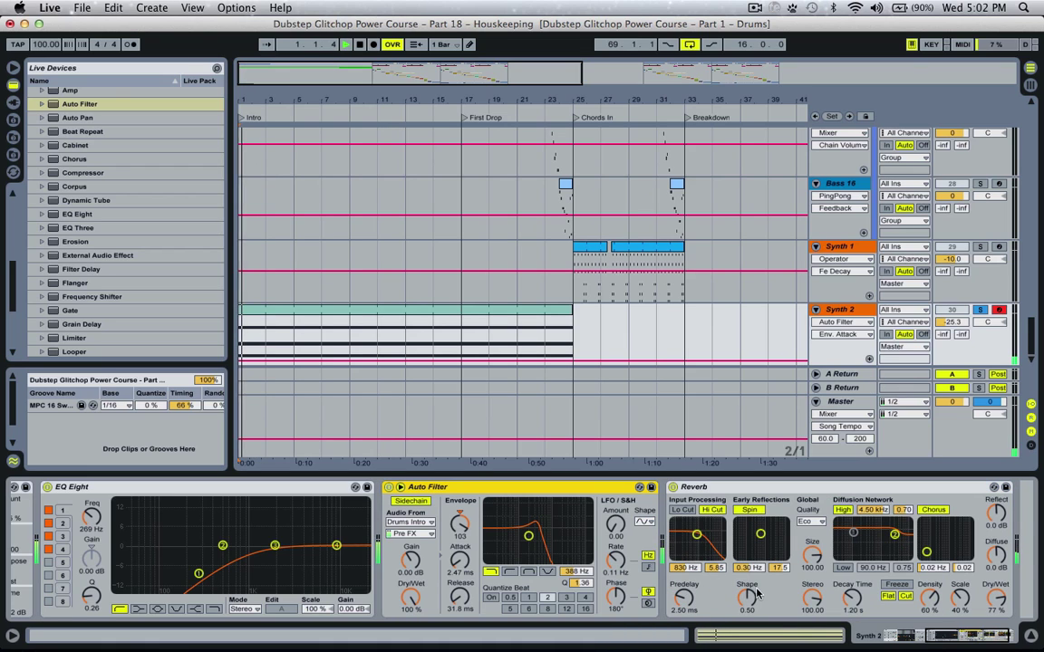
{"action": "left_click_drag", "start_coordinate": [995, 598], "coordinate": [995, 642]}
{"action": "key", "text": "space"}
{"action": "key", "text": "space"}
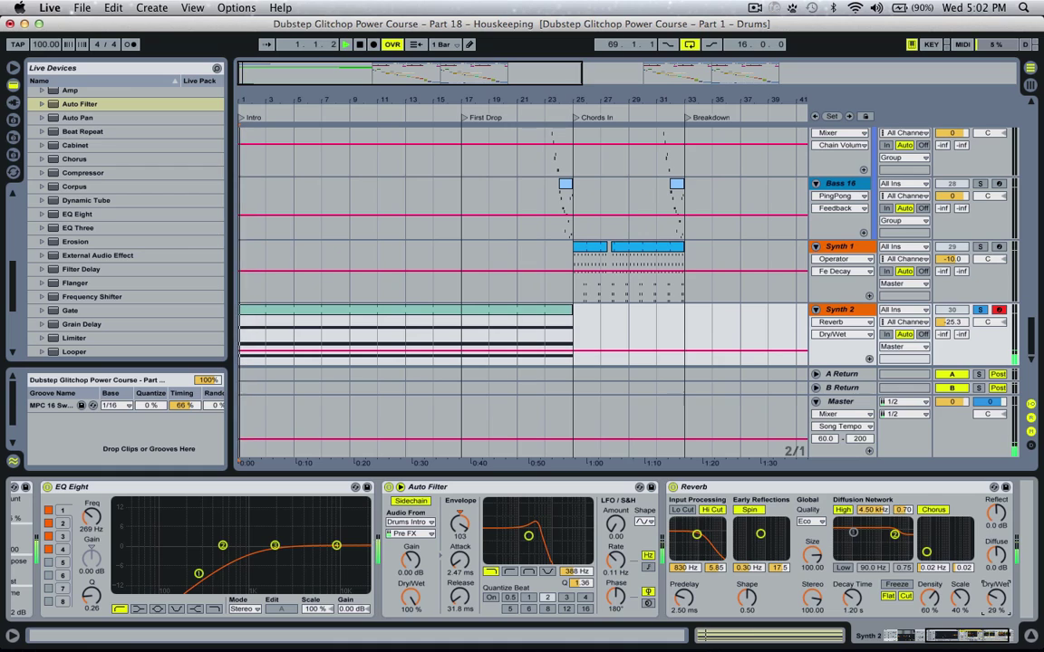
{"action": "left_click_drag", "start_coordinate": [812, 554], "coordinate": [852, 581]}
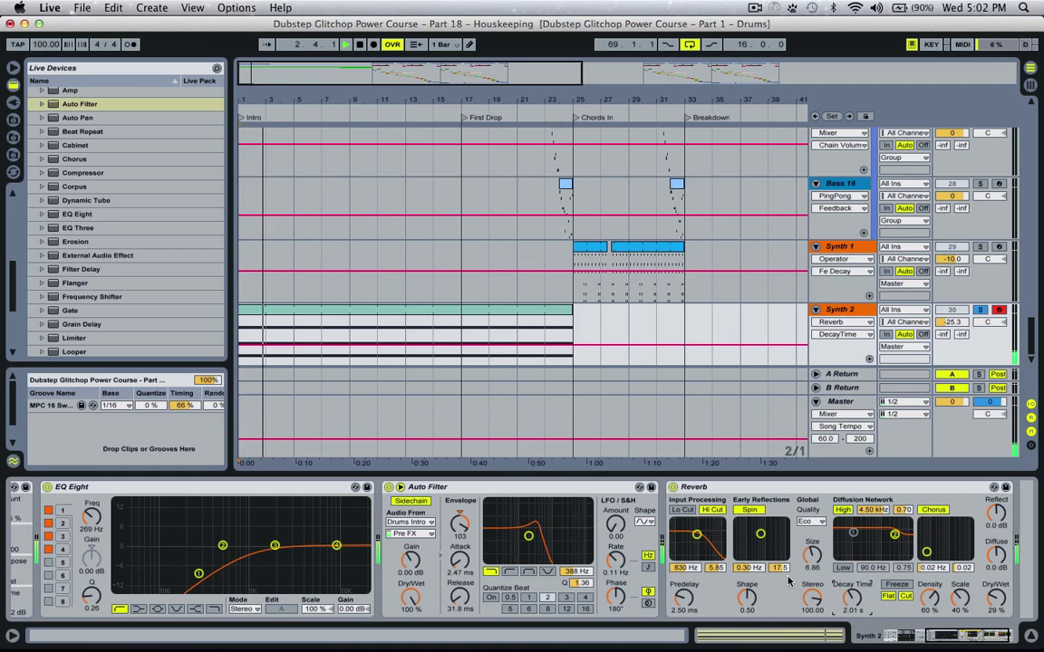
Set the Auto Filter's envelope attack to 1.52 ms, release to 22.3 ms and sidechain gain to -1.71 dB while auditioning the intro
{"action": "left_click", "coordinate": [459, 597]}
{"action": "left_click_drag", "start_coordinate": [459, 597], "coordinate": [459, 604]}
{"action": "left_click_drag", "start_coordinate": [460, 559], "coordinate": [412, 560]}
{"action": "key", "text": "space"}
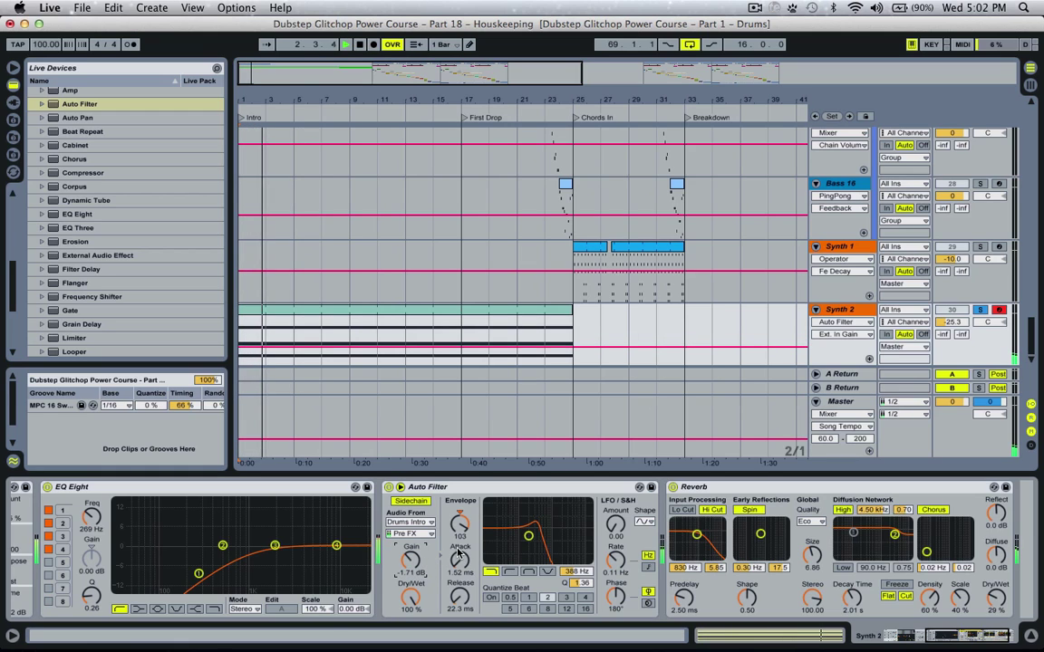
{"action": "key", "text": "space"}
Insert a Gate between the Auto Filter and the Reverb on Synth 2
{"action": "scroll", "coordinate": [105, 217], "scroll_direction": "down", "scroll_amount": 5}
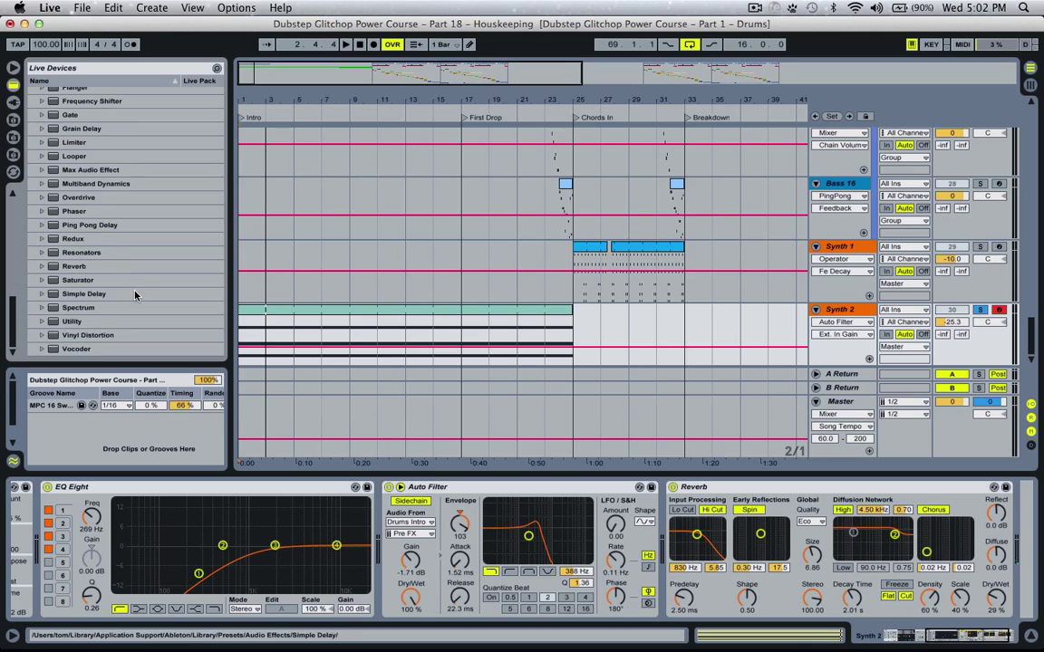
{"action": "scroll", "coordinate": [102, 226], "scroll_direction": "up", "scroll_amount": 3}
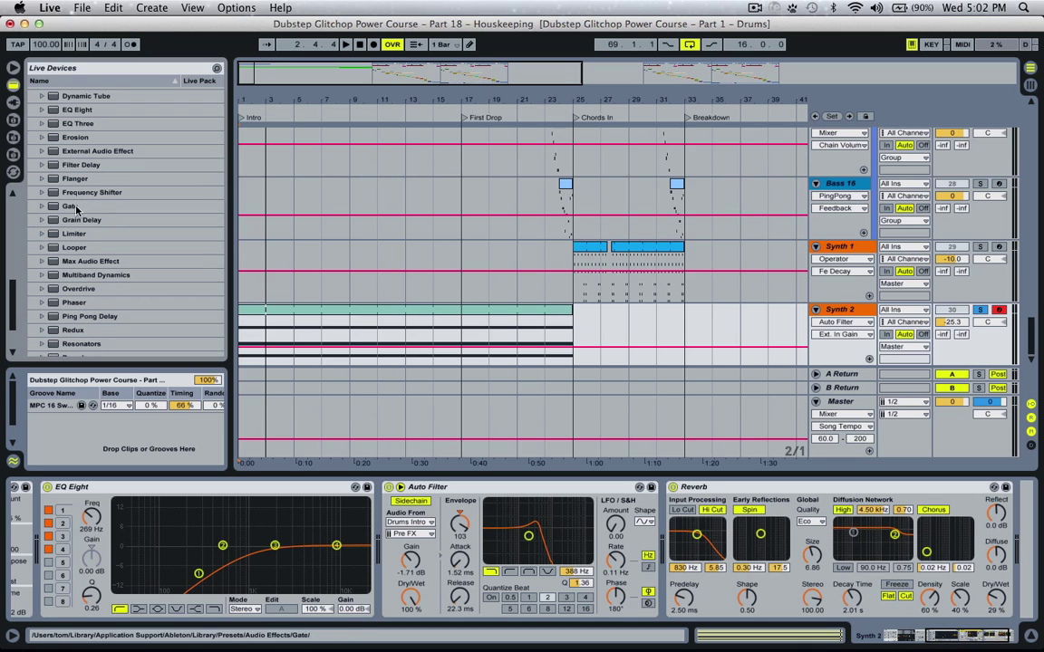
{"action": "left_click_drag", "start_coordinate": [76, 209], "coordinate": [669, 494]}
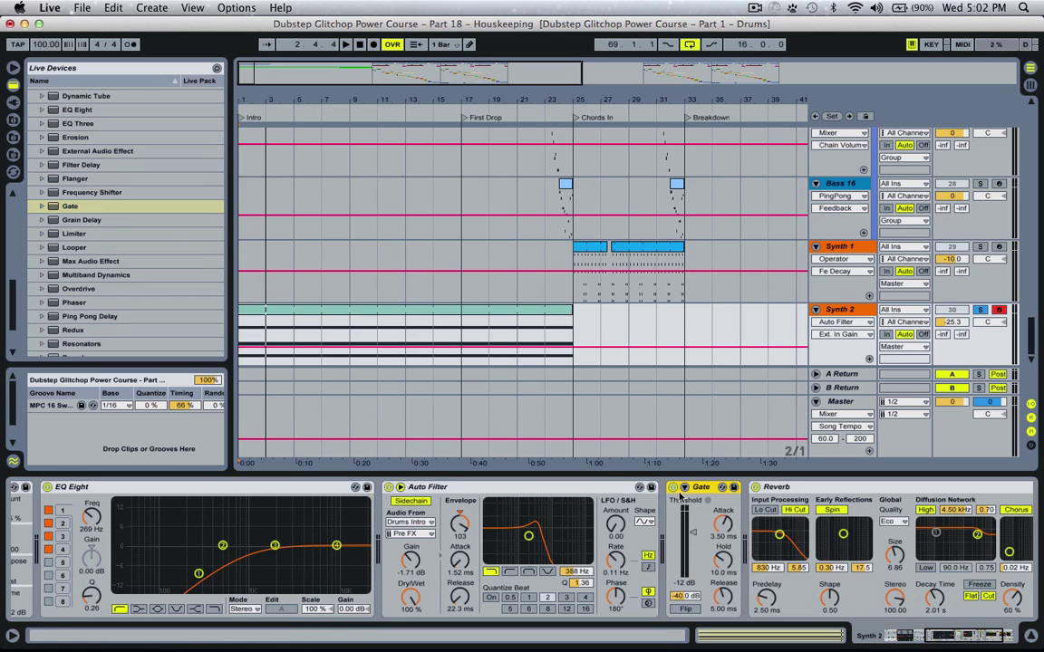
Enable the Gate's sidechain with Drums Intro as its source, tapped at Drum Rack | Kick FRI 04 | Pre FX
{"action": "left_click", "coordinate": [683, 488]}
{"action": "left_click", "coordinate": [696, 501]}
{"action": "left_click", "coordinate": [703, 522]}
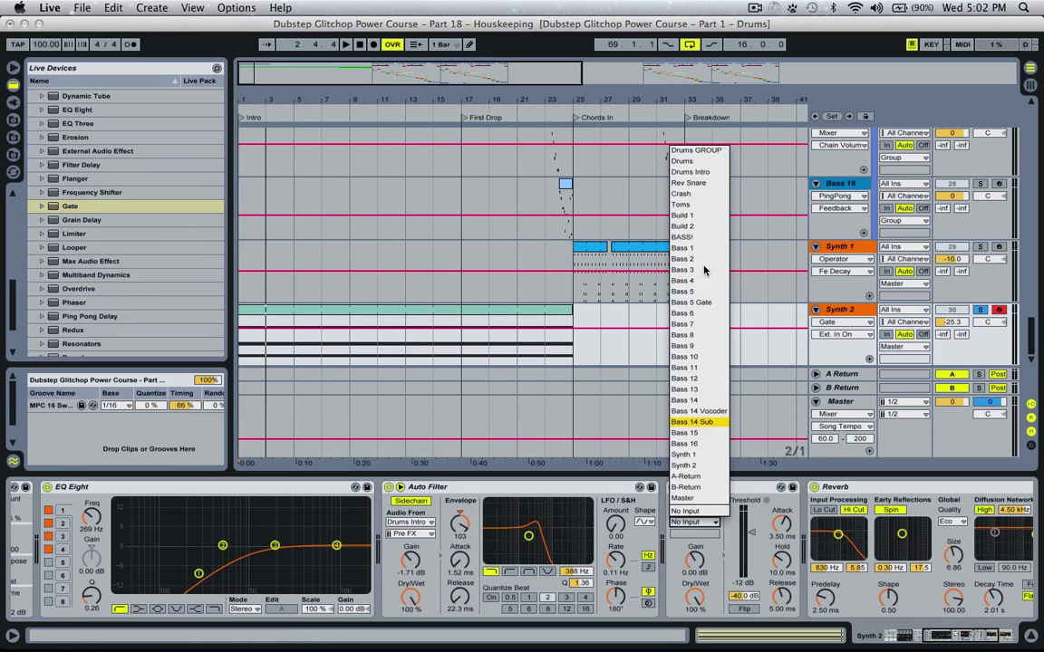
{"action": "left_click", "coordinate": [697, 174]}
{"action": "left_click", "coordinate": [705, 535]}
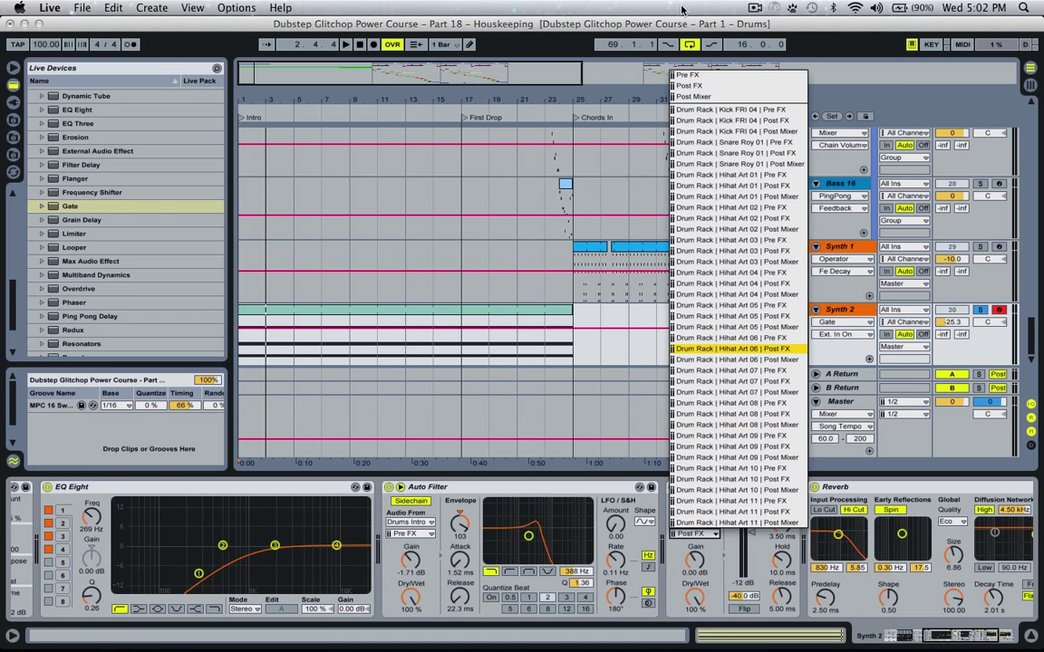
{"action": "left_click", "coordinate": [743, 111]}
Audition the Gate with its threshold at -30 dB, attack at 0.15 ms and release at 0.59 ms
{"action": "left_click", "coordinate": [751, 541]}
{"action": "key", "text": "space"}
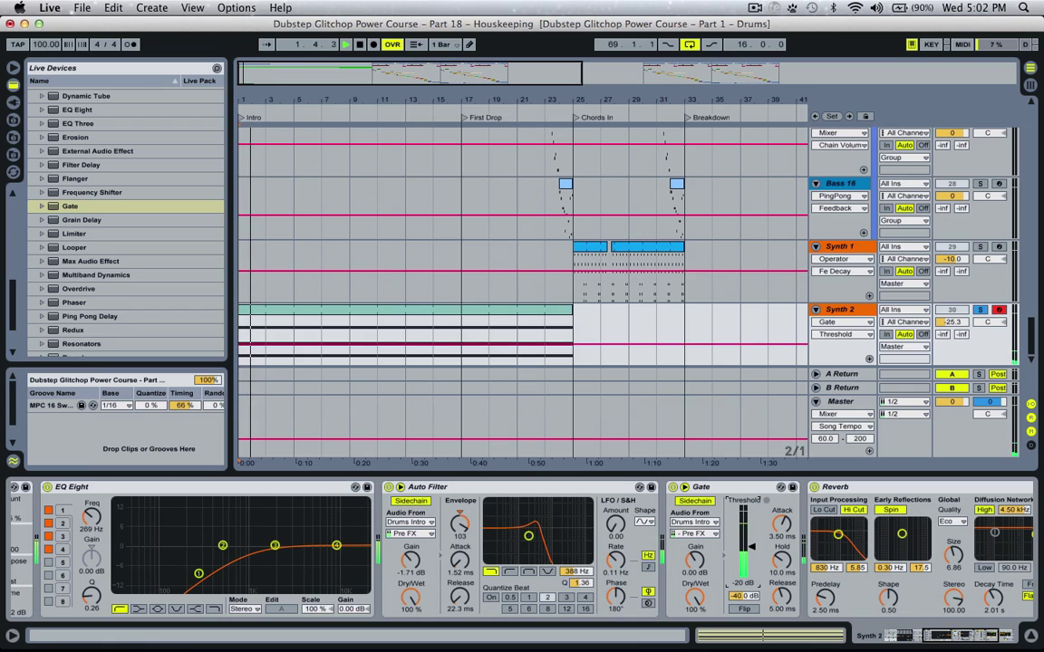
{"action": "left_click_drag", "start_coordinate": [783, 527], "coordinate": [781, 609]}
{"action": "key", "text": "space"}
{"action": "key", "text": "space"}
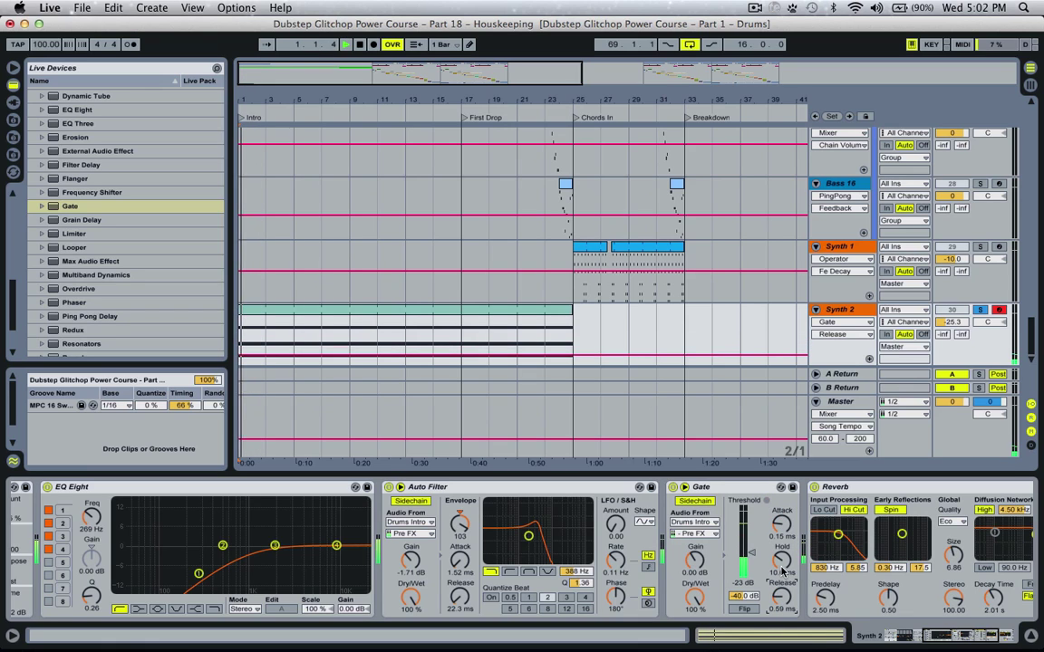
{"action": "mouse_move", "coordinate": [751, 551]}
{"action": "left_mouse_down"}
{"action": "mouse_move", "coordinate": [751, 535]}
{"action": "mouse_move", "coordinate": [750, 563]}
{"action": "left_mouse_up"}
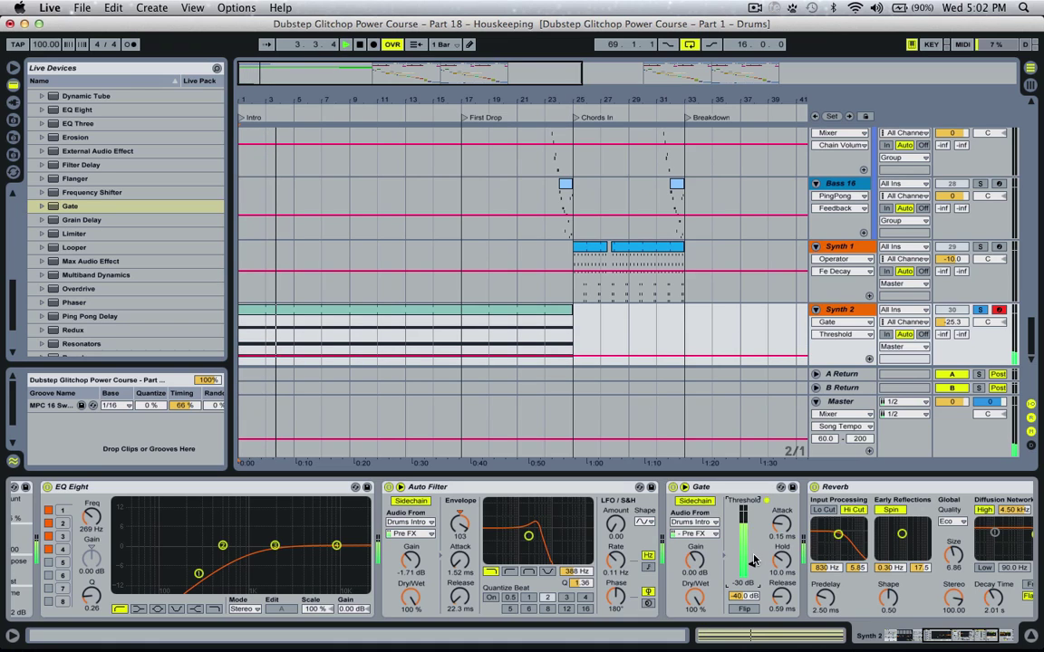
Retune the Gate to a threshold of -18 dB, attack 0.25 ms, hold 4.03 ms and release 0.78 ms during playback
{"action": "mouse_move", "coordinate": [750, 564]}
{"action": "left_mouse_down"}
{"action": "mouse_move", "coordinate": [750, 511]}
{"action": "mouse_move", "coordinate": [750, 528]}
{"action": "left_mouse_up"}
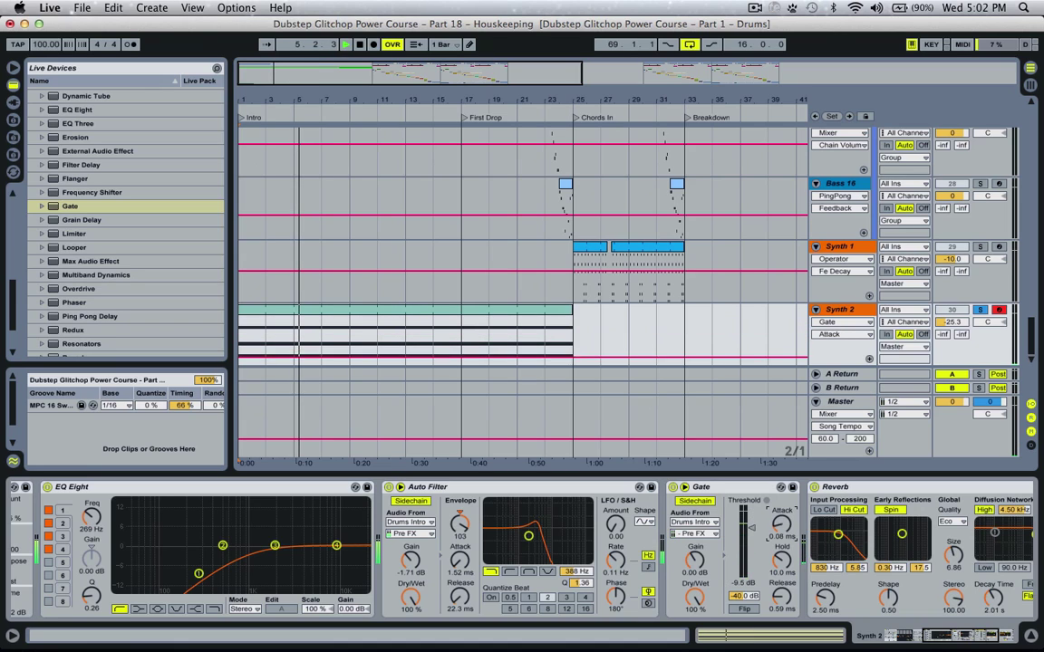
{"action": "left_click", "coordinate": [783, 566]}
{"action": "left_click_drag", "start_coordinate": [782, 597], "coordinate": [781, 612]}
{"action": "left_click_drag", "start_coordinate": [781, 561], "coordinate": [751, 544]}
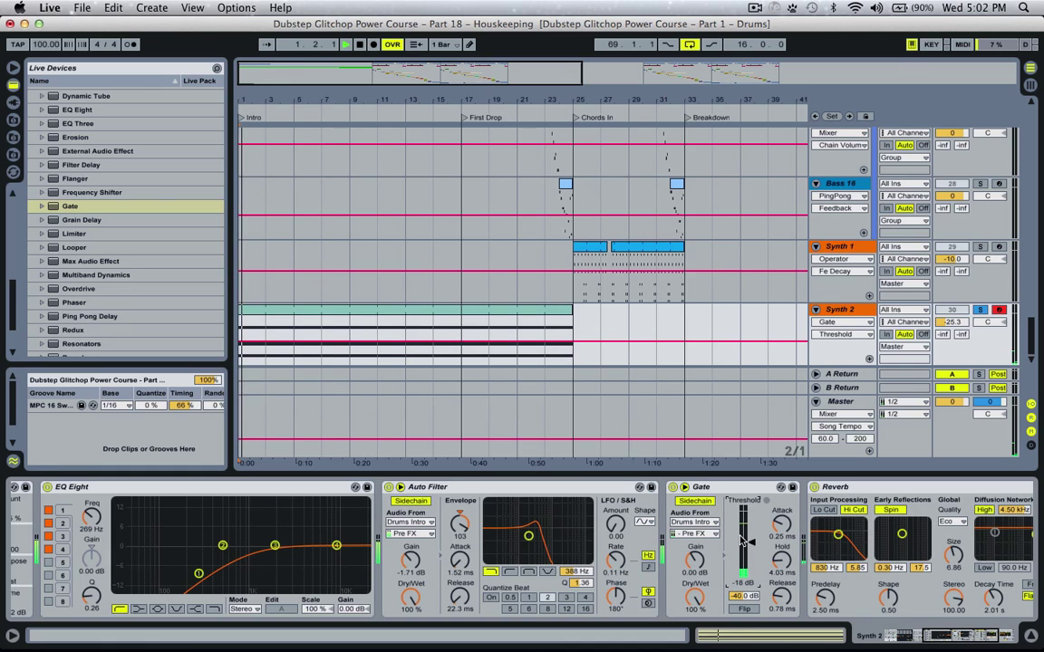
{"action": "key", "text": "space"}
Move the Gate ahead of the Auto Filter and bypass both the Auto Filter and the Reverb
{"action": "left_click_drag", "start_coordinate": [732, 489], "coordinate": [489, 508]}
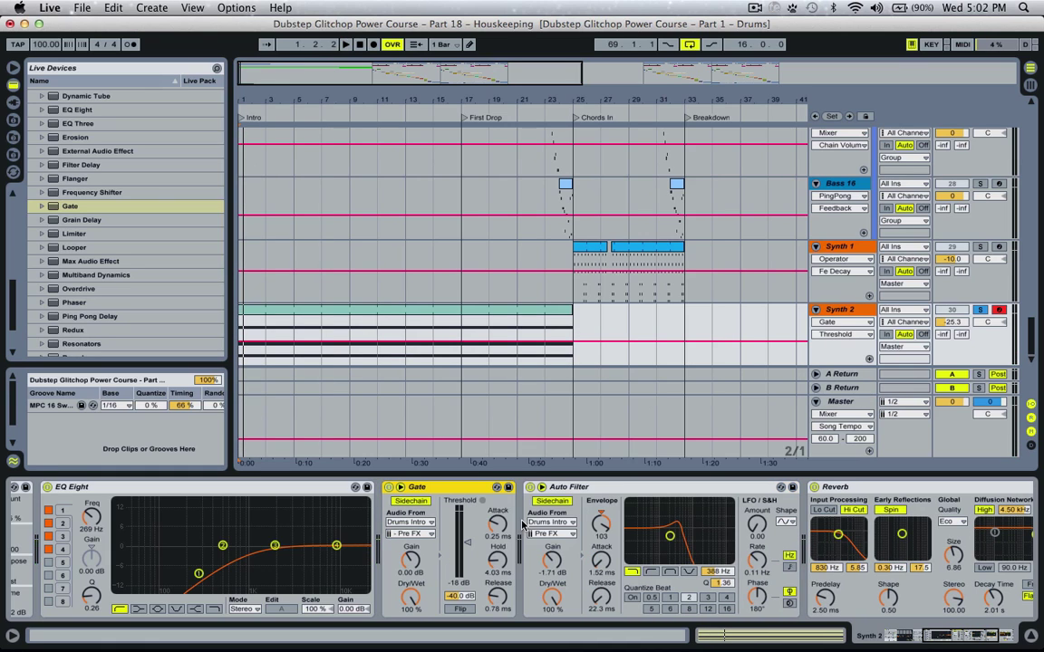
{"action": "key", "text": "space"}
{"action": "left_click", "coordinate": [496, 560]}
{"action": "left_click", "coordinate": [541, 488]}
{"action": "key", "text": "space"}
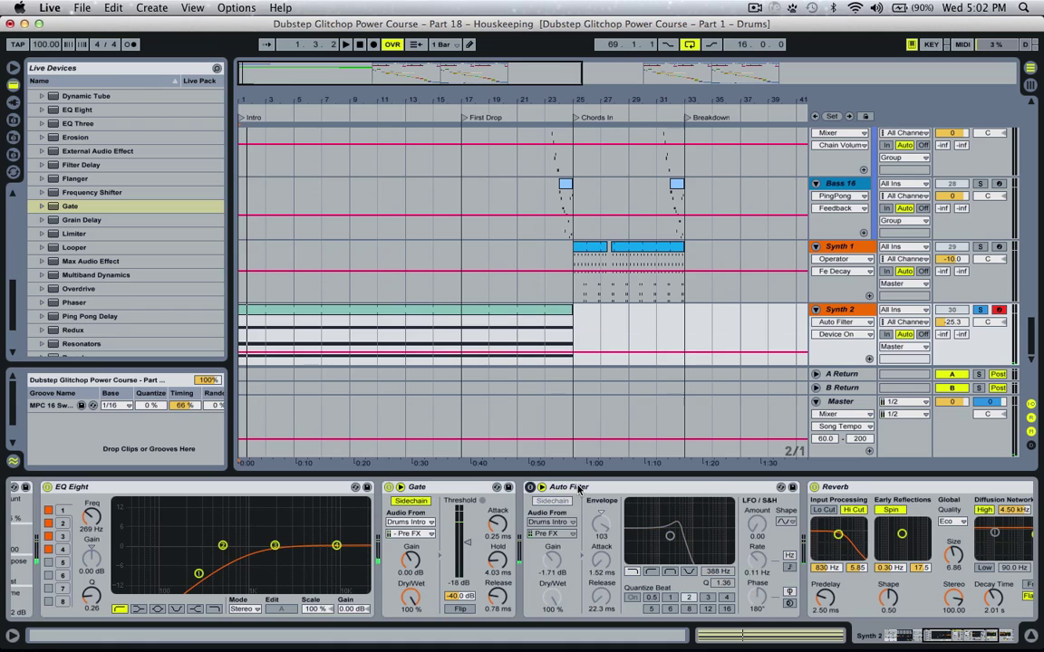
{"action": "left_click", "coordinate": [814, 488]}
{"action": "key", "text": "space"}
Audition the Gate with its threshold at -12 dB, attack at 1.13 ms and release at 44.1 ms
{"action": "left_click_drag", "start_coordinate": [467, 542], "coordinate": [498, 513]}
{"action": "left_click_drag", "start_coordinate": [497, 598], "coordinate": [467, 532]}
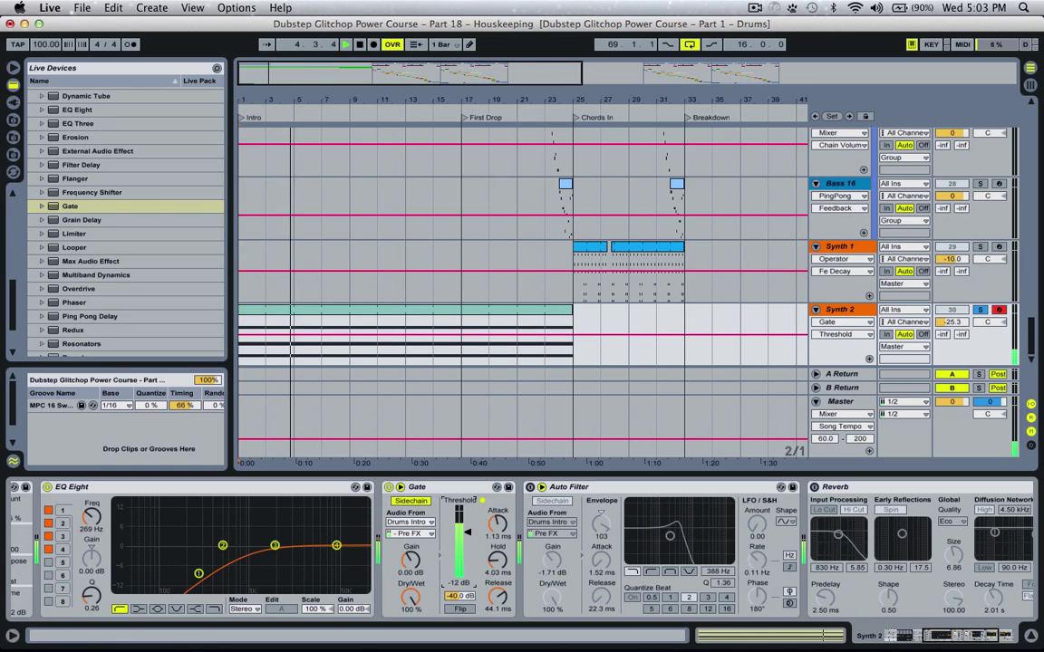
{"action": "key", "text": "space"}
Unsolo Synth 2 and play the intro with all tracks to compare the gated synth with the intro drums
{"action": "scroll", "coordinate": [990, 116], "scroll_direction": "up", "scroll_amount": 8}
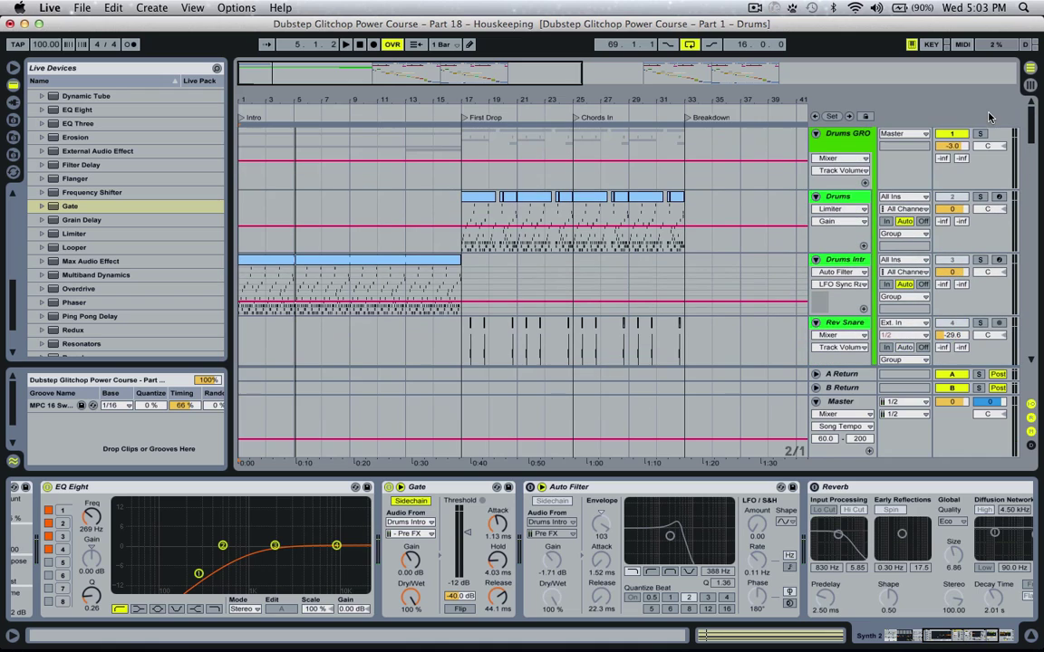
{"action": "left_click", "coordinate": [978, 260]}
{"action": "key", "text": "space"}
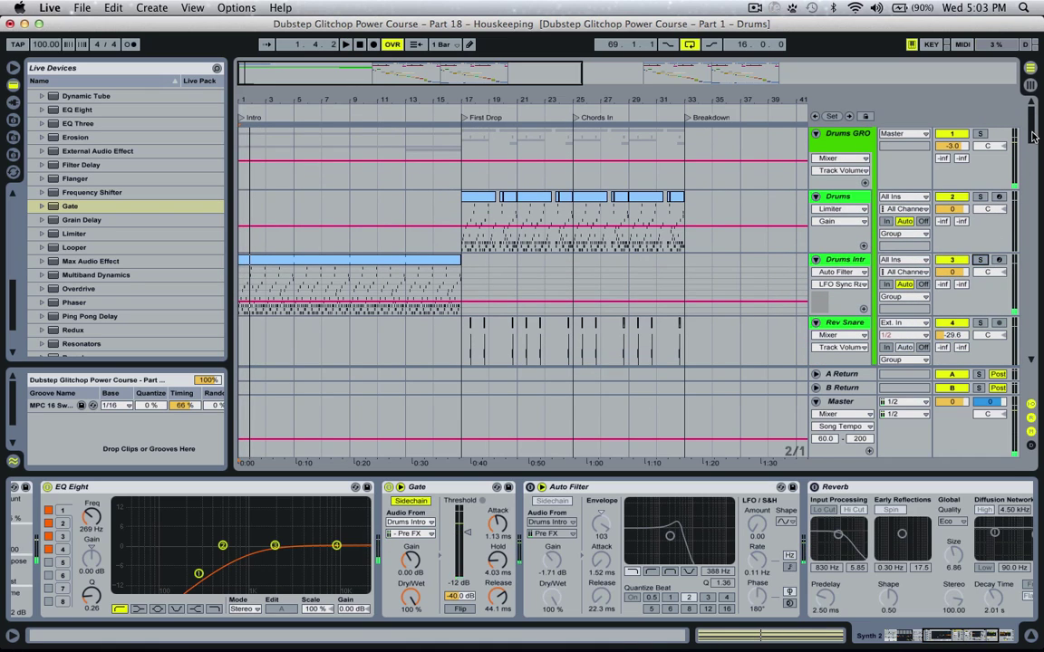
{"action": "left_click_drag", "start_coordinate": [1032, 135], "coordinate": [1032, 567]}
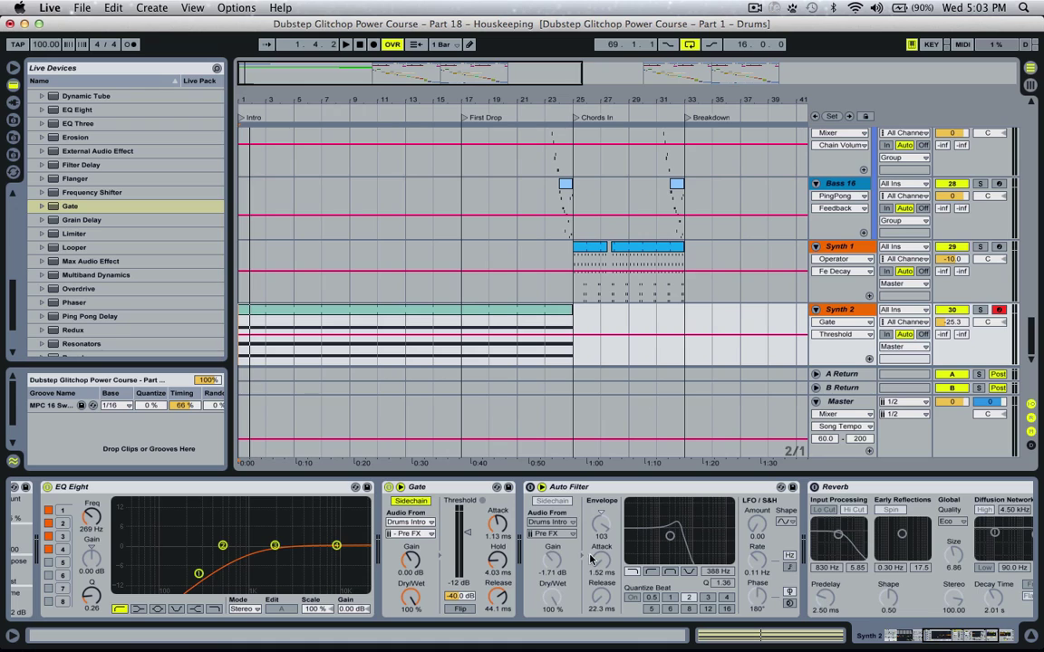
{"action": "key", "text": "space"}
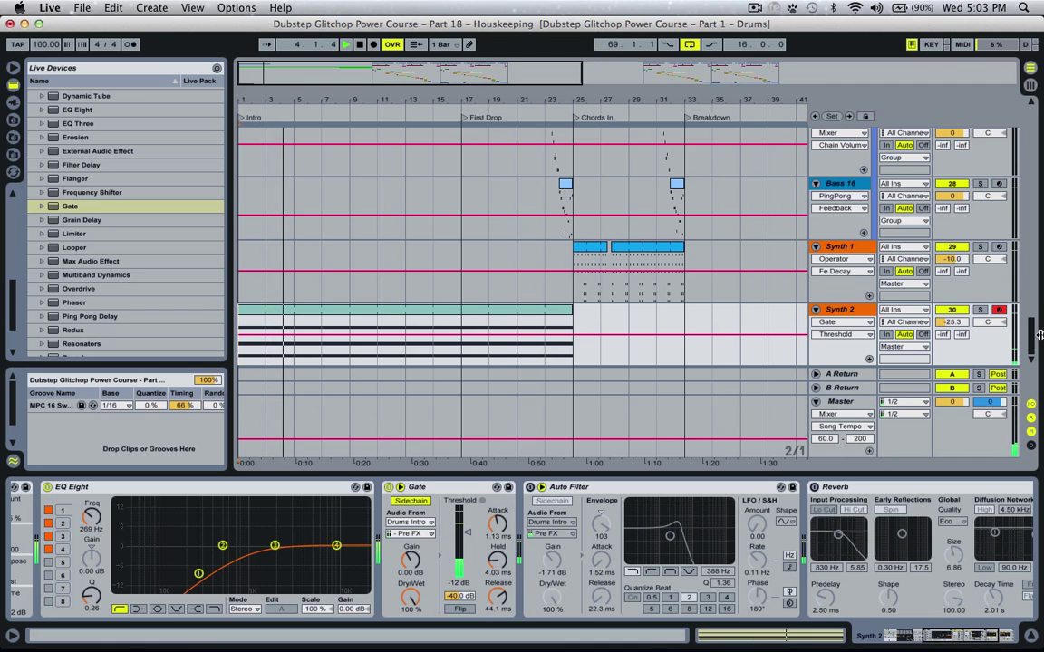
{"action": "left_click_drag", "start_coordinate": [1031, 339], "coordinate": [1040, 5]}
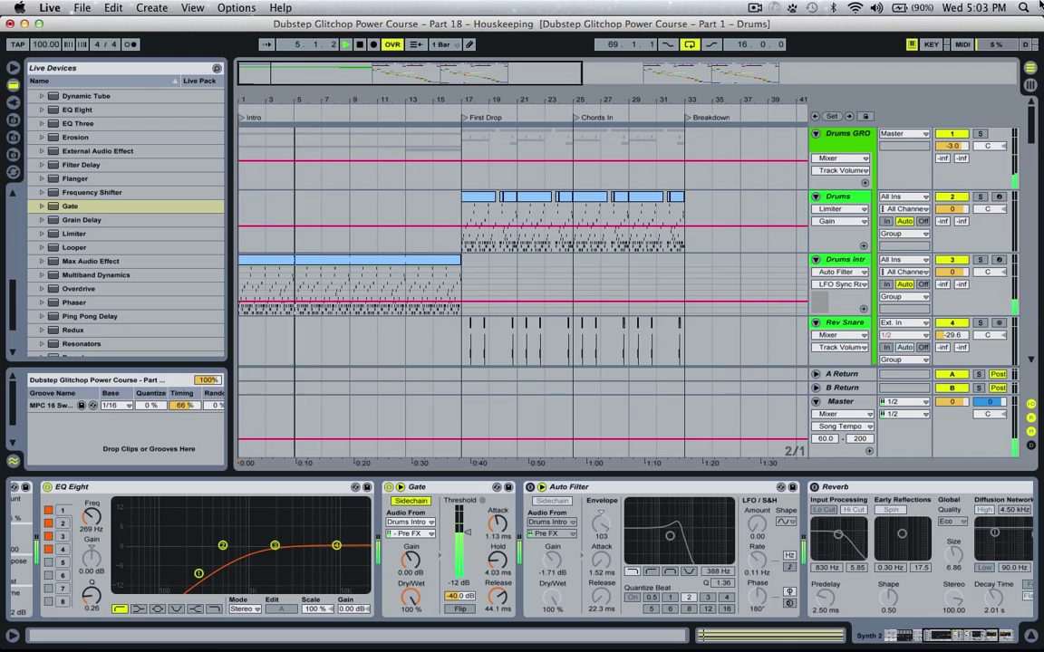
{"action": "left_click_drag", "start_coordinate": [1032, 123], "coordinate": [1034, 282]}
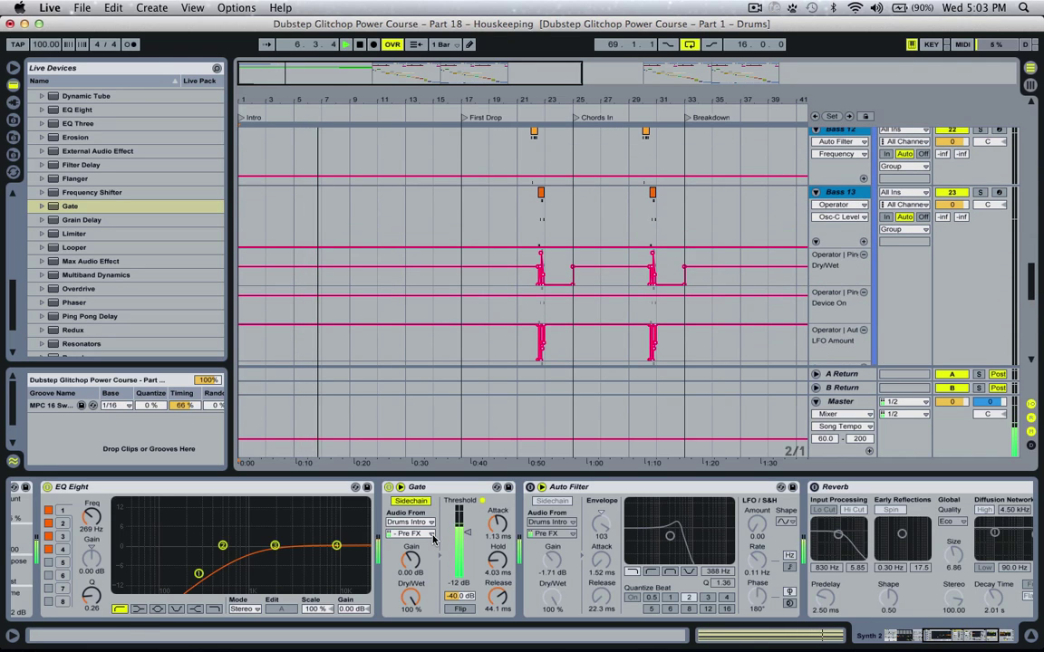
{"action": "key", "text": "space"}
Copy the first clip of the First Drop on the Drums track to bar 1 of the same track
{"action": "left_click_drag", "start_coordinate": [1030, 283], "coordinate": [997, 5]}
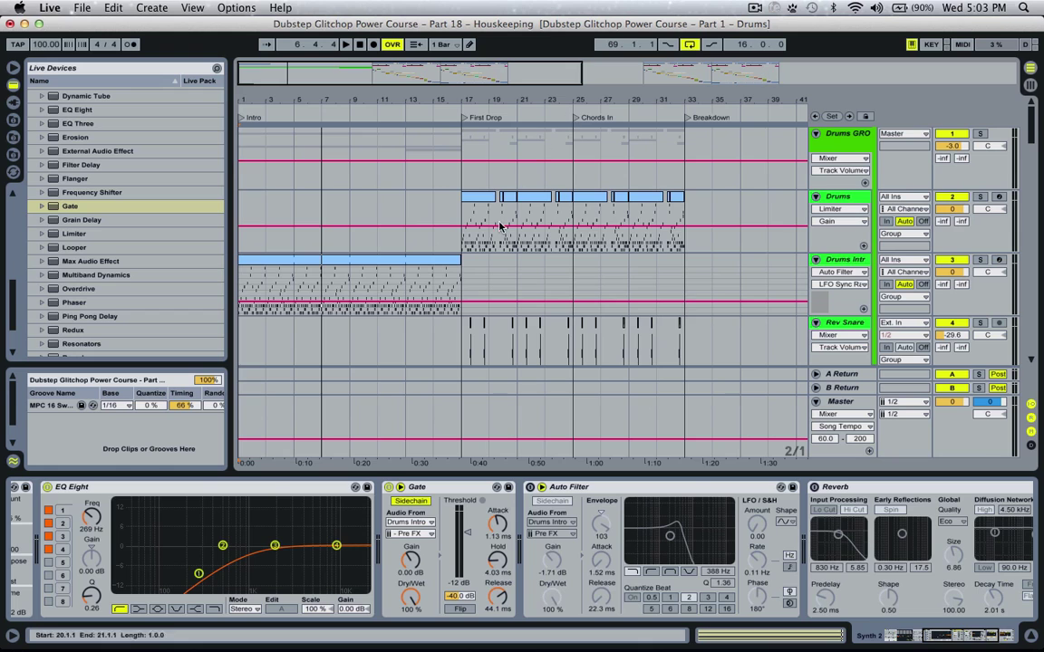
{"action": "left_click", "coordinate": [485, 201]}
{"action": "left_click", "coordinate": [244, 203]}
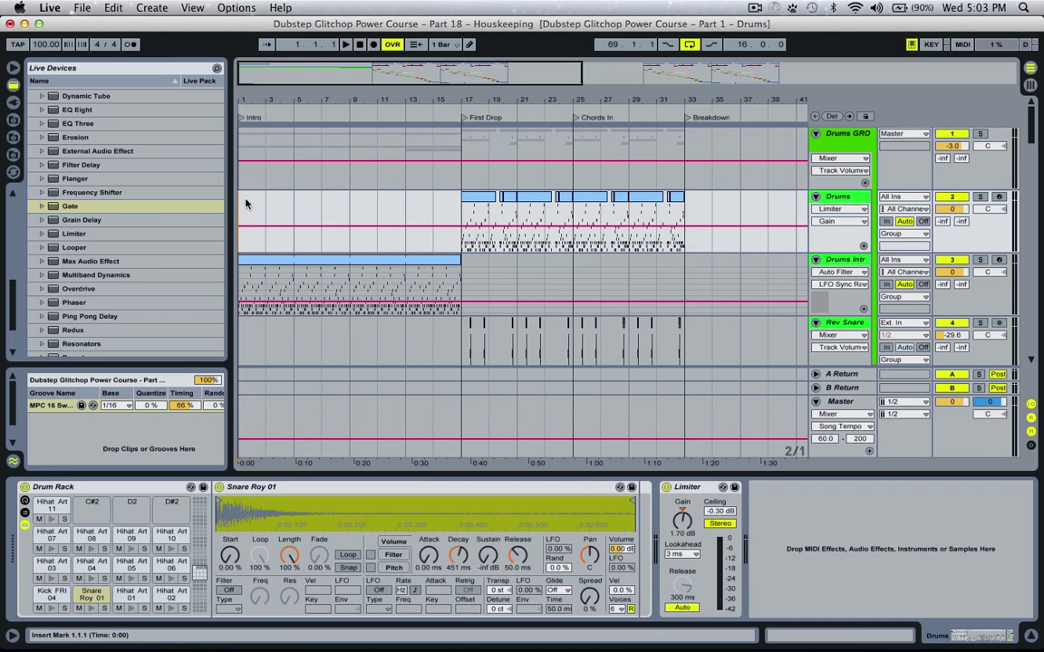
{"action": "key", "text": "super+v"}
Solo Synth 2 and switch its Gate's sidechain source to Drums, tapped at Drum Rack | Kick FRI 04 | Pre FX
{"action": "scroll", "coordinate": [848, 312], "scroll_direction": "down", "scroll_amount": 12}
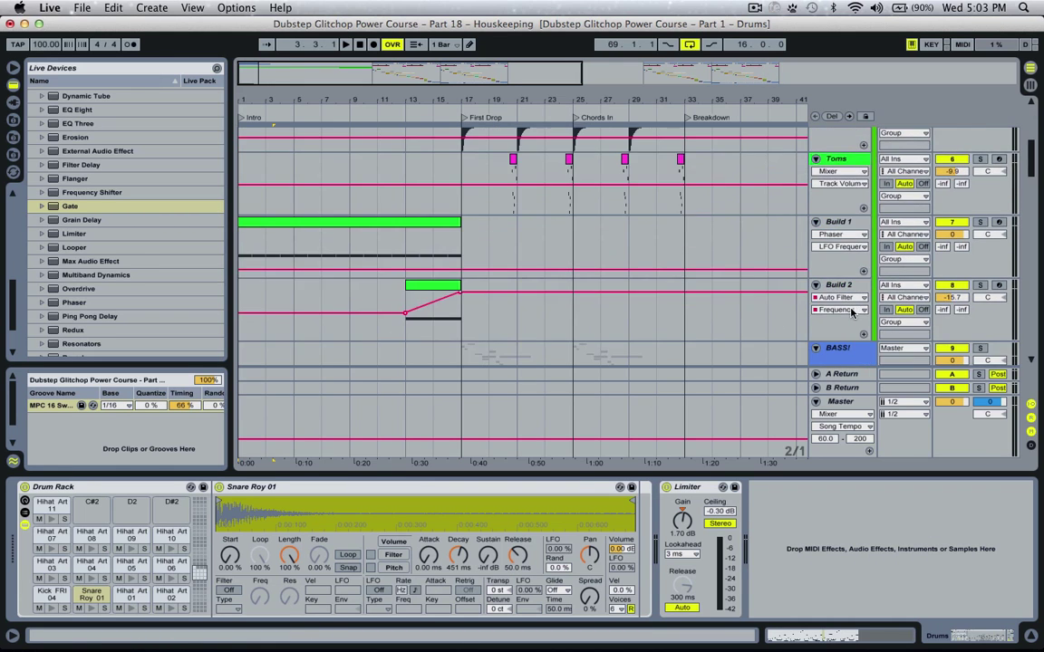
{"action": "scroll", "coordinate": [849, 315], "scroll_direction": "down", "scroll_amount": 12}
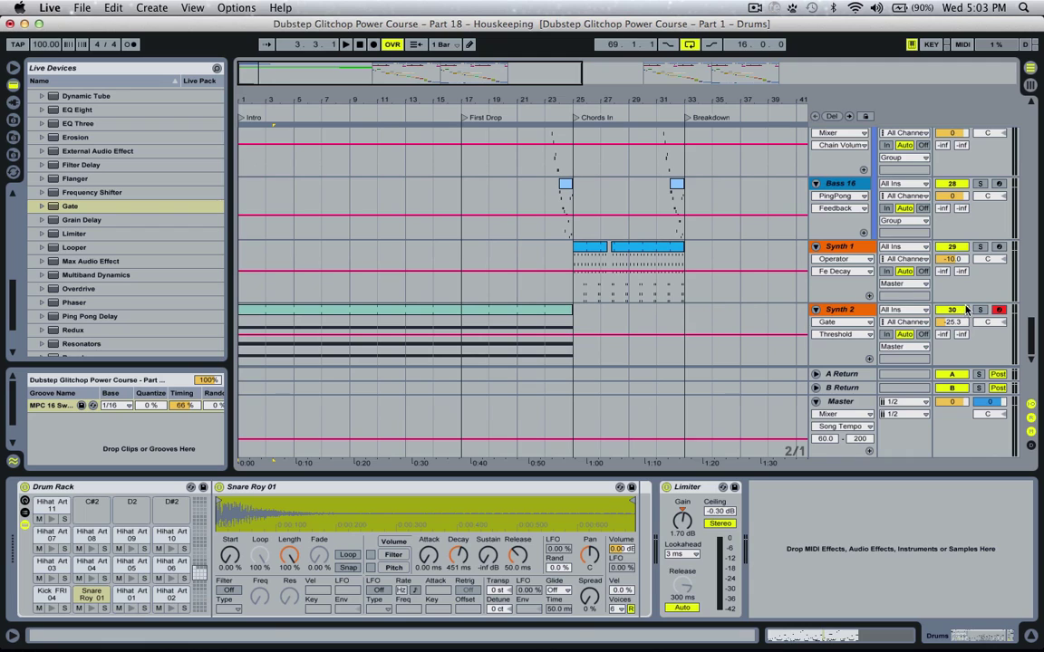
{"action": "left_click", "coordinate": [839, 309]}
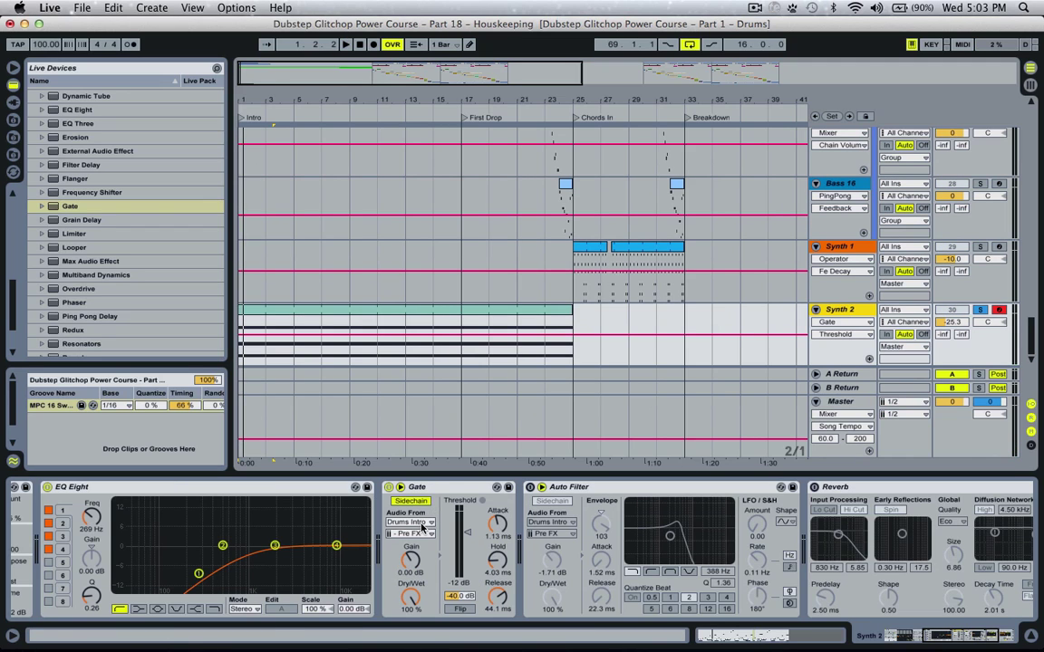
{"action": "left_click", "coordinate": [422, 523]}
{"action": "left_click", "coordinate": [407, 171]}
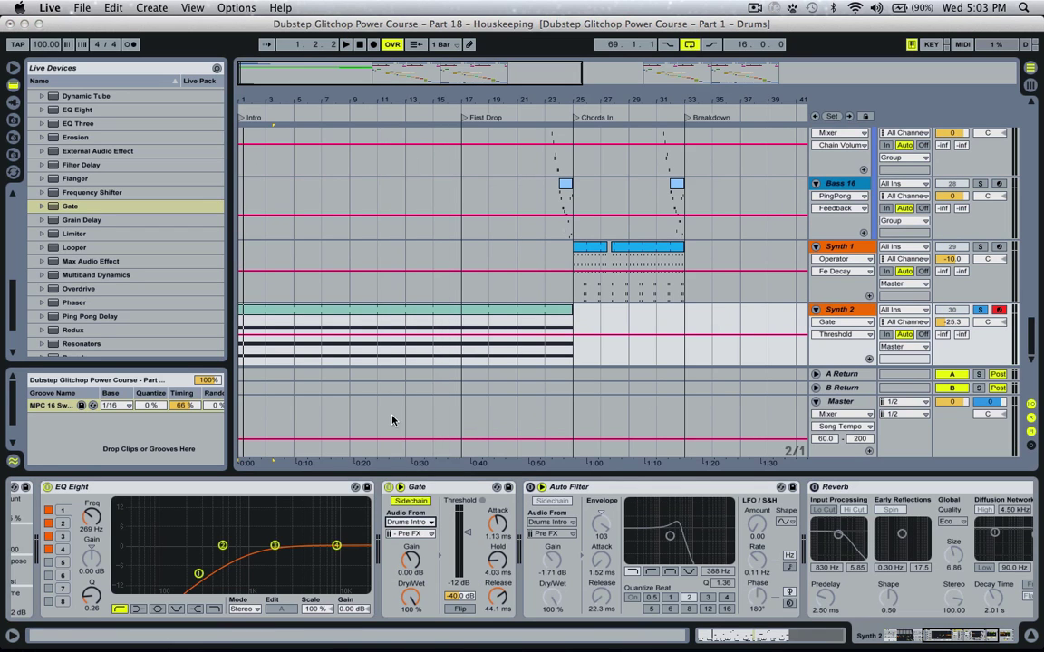
{"action": "left_click", "coordinate": [431, 532]}
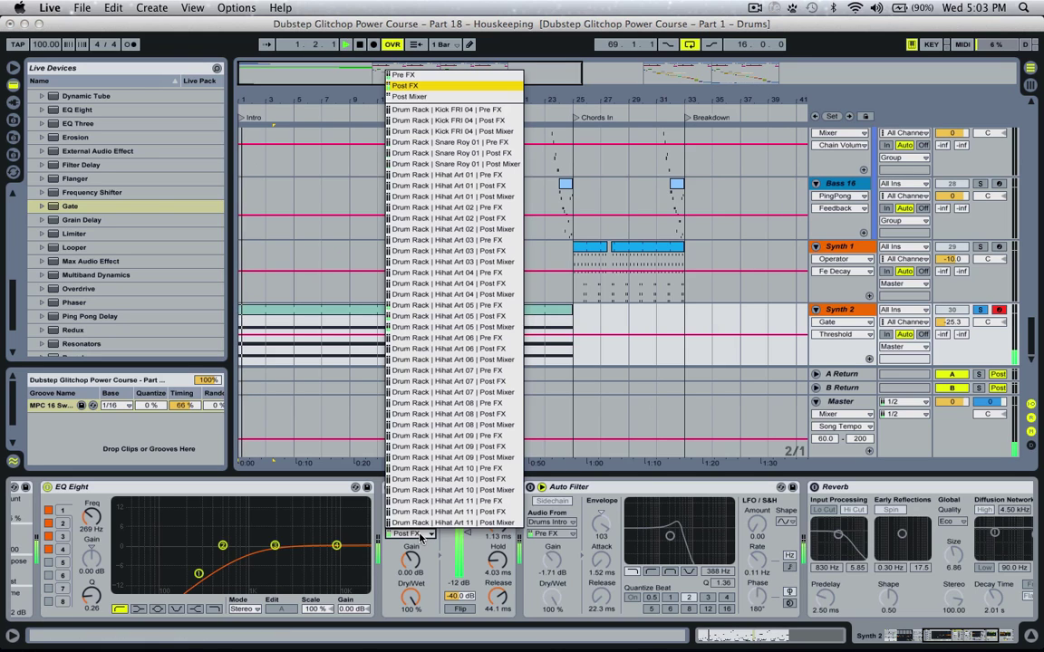
{"action": "left_click", "coordinate": [448, 111]}
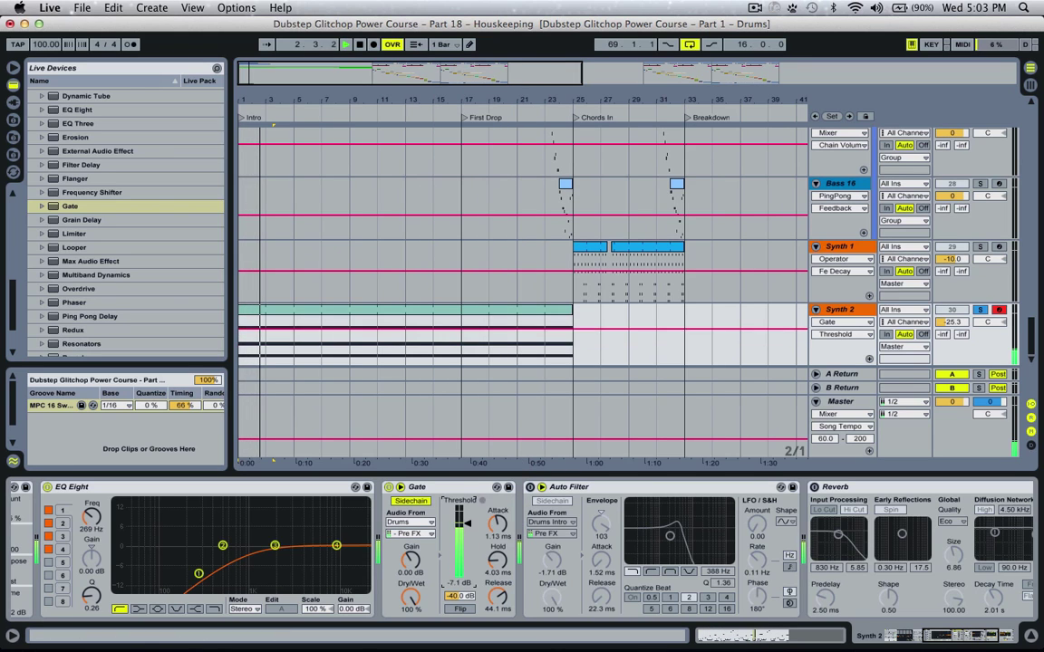
Set the Gate's threshold to -24 dB, attack to 0.08 ms and release to 0.73 ms while auditioning Synth 2
{"action": "left_click_drag", "start_coordinate": [467, 524], "coordinate": [496, 503]}
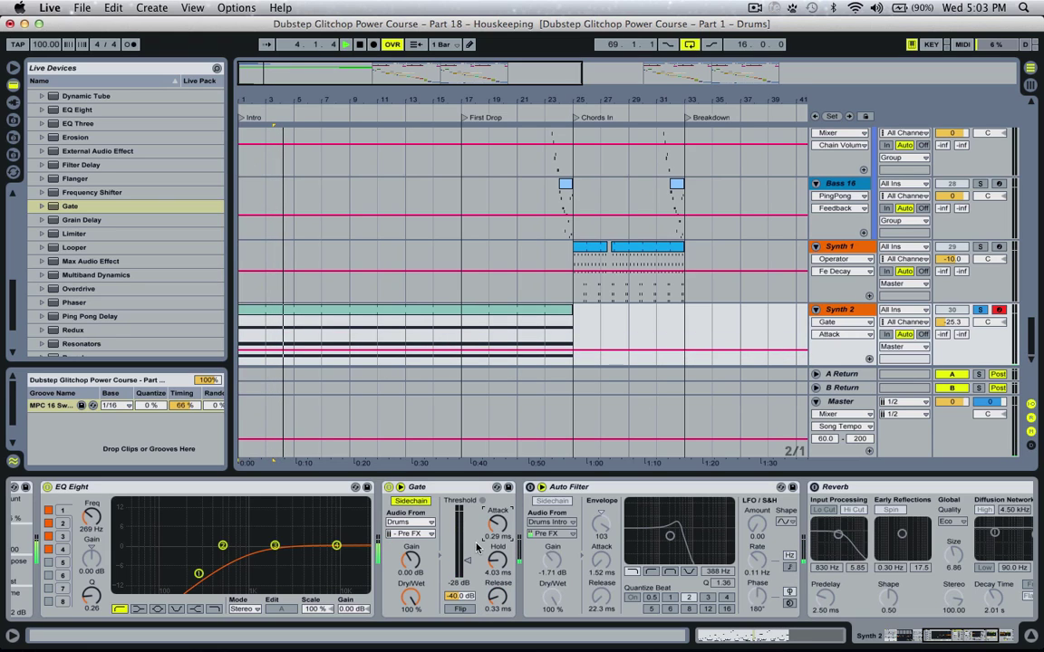
{"action": "left_click_drag", "start_coordinate": [468, 560], "coordinate": [494, 549]}
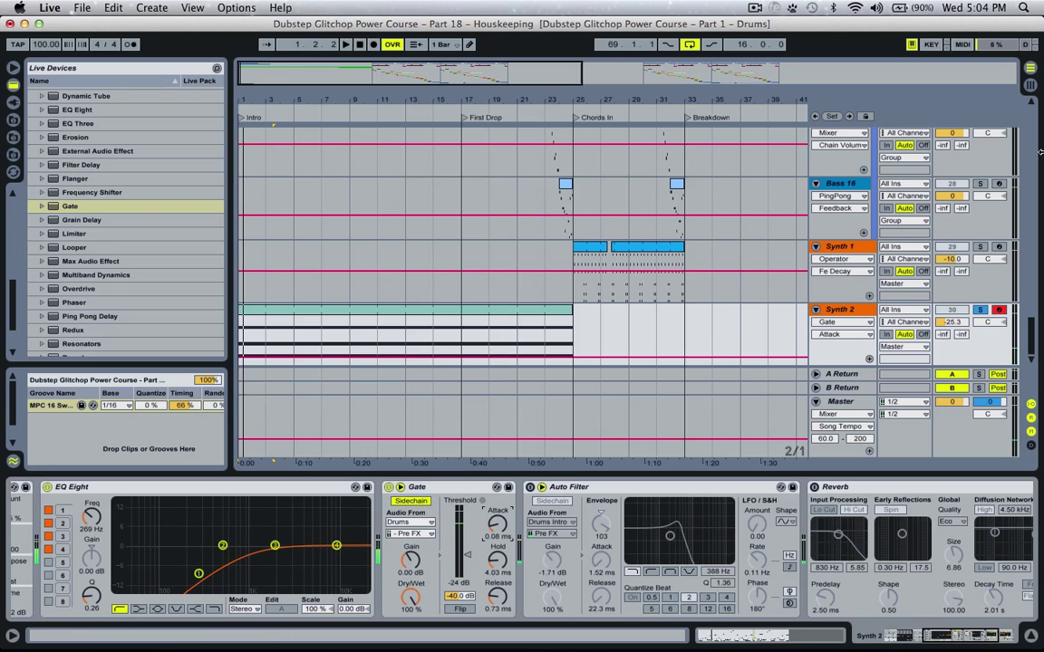
Delete the copied clip at the start of the Drums track and select the Drums Intro track at bar 1
{"action": "left_click_drag", "start_coordinate": [1035, 333], "coordinate": [1042, 25]}
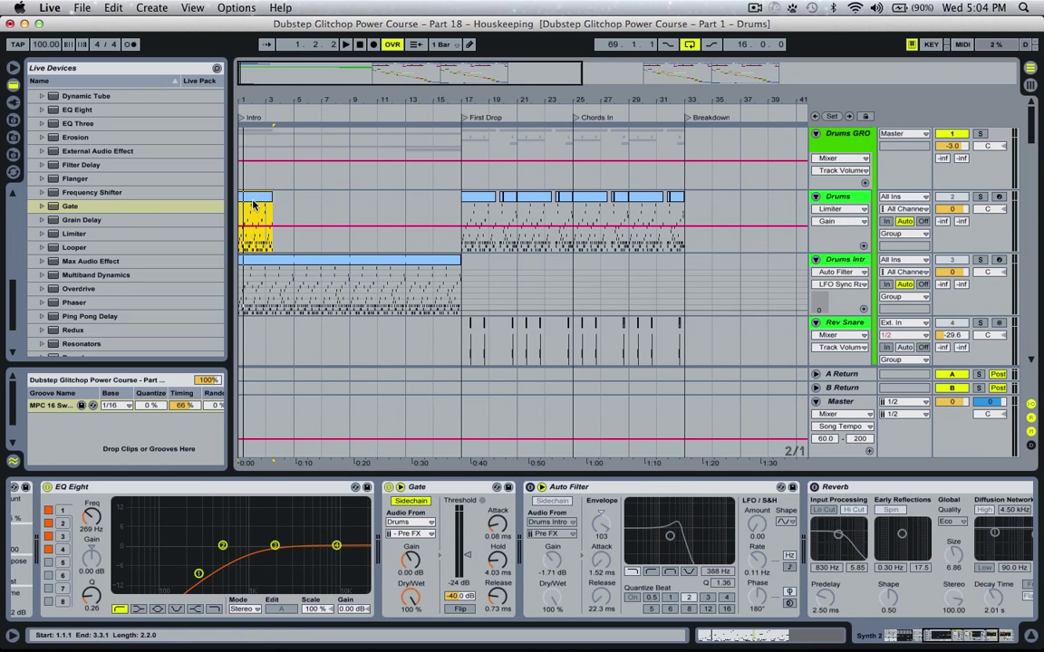
{"action": "key", "text": "Delete"}
{"action": "left_click", "coordinate": [242, 282]}
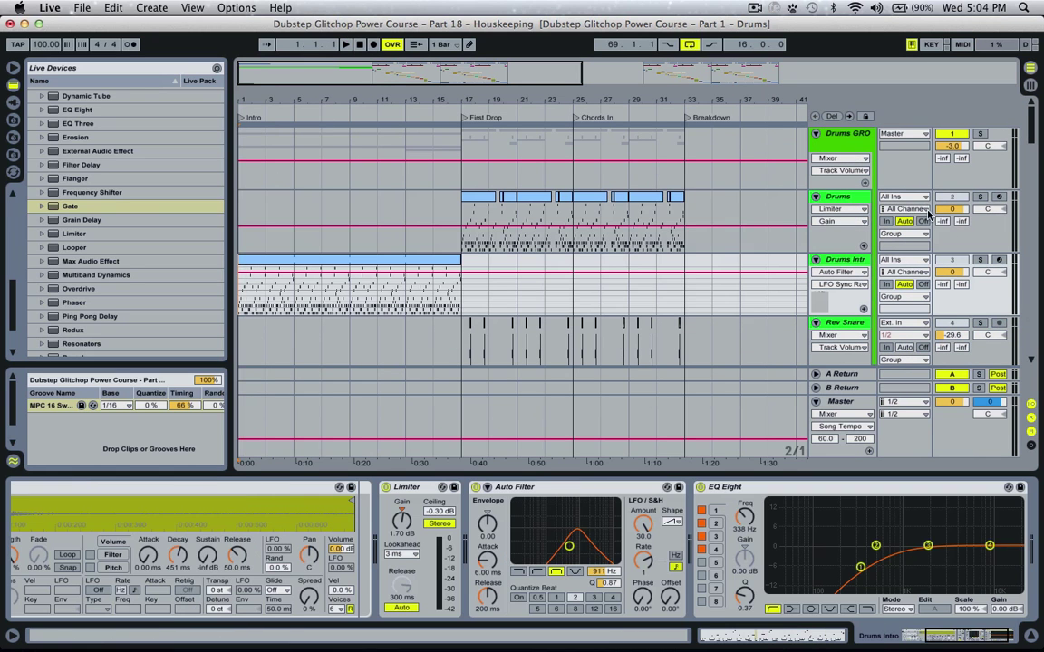
Turn off the Gate on Synth 2 and turn on its Auto Filter while auditioning the intro
{"action": "left_click", "coordinate": [978, 209]}
{"action": "left_click", "coordinate": [980, 197]}
{"action": "scroll", "coordinate": [930, 118], "scroll_direction": "down", "scroll_amount": 15}
{"action": "key", "text": "space"}
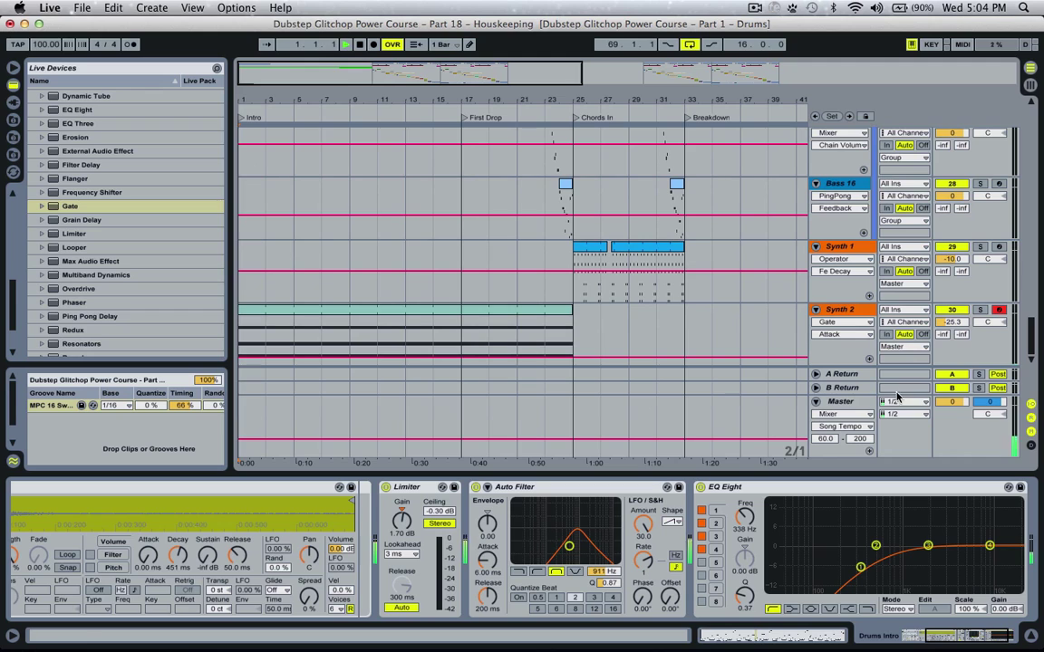
{"action": "left_click", "coordinate": [865, 313]}
{"action": "key", "text": "space"}
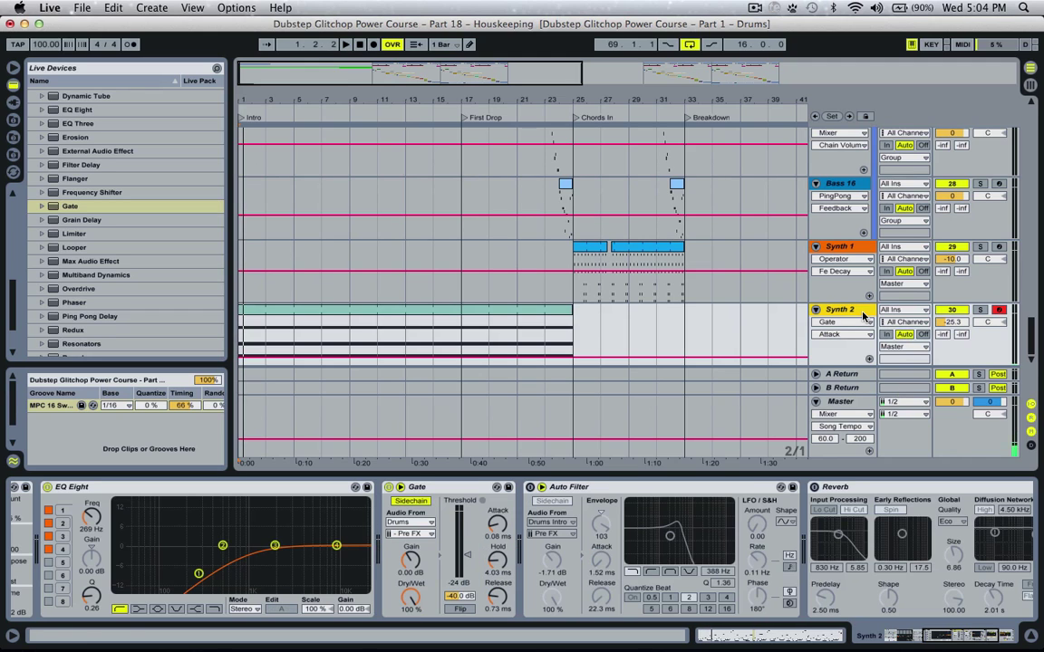
{"action": "left_click", "coordinate": [388, 488]}
{"action": "key", "text": "space"}
{"action": "left_click", "coordinate": [530, 488]}
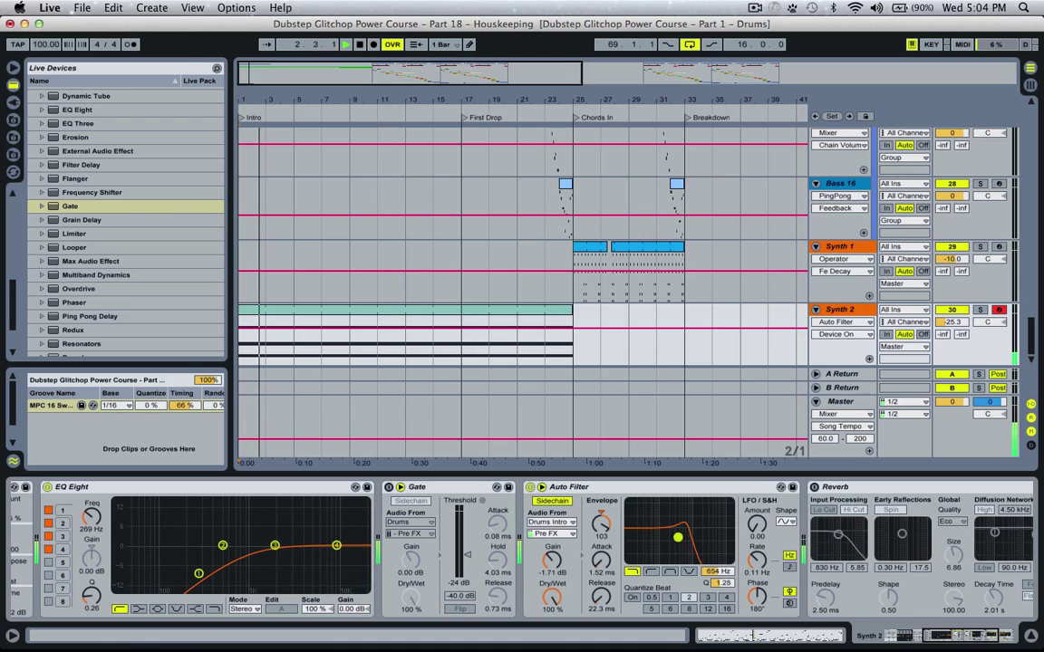
Set Synth 2's Auto Filter to 427 Hz, Q 2.12 and 1.46 dB sidechain gain, and turn on the Reverb
{"action": "left_click_drag", "start_coordinate": [679, 535], "coordinate": [672, 521]}
{"action": "left_click_drag", "start_coordinate": [554, 560], "coordinate": [555, 549]}
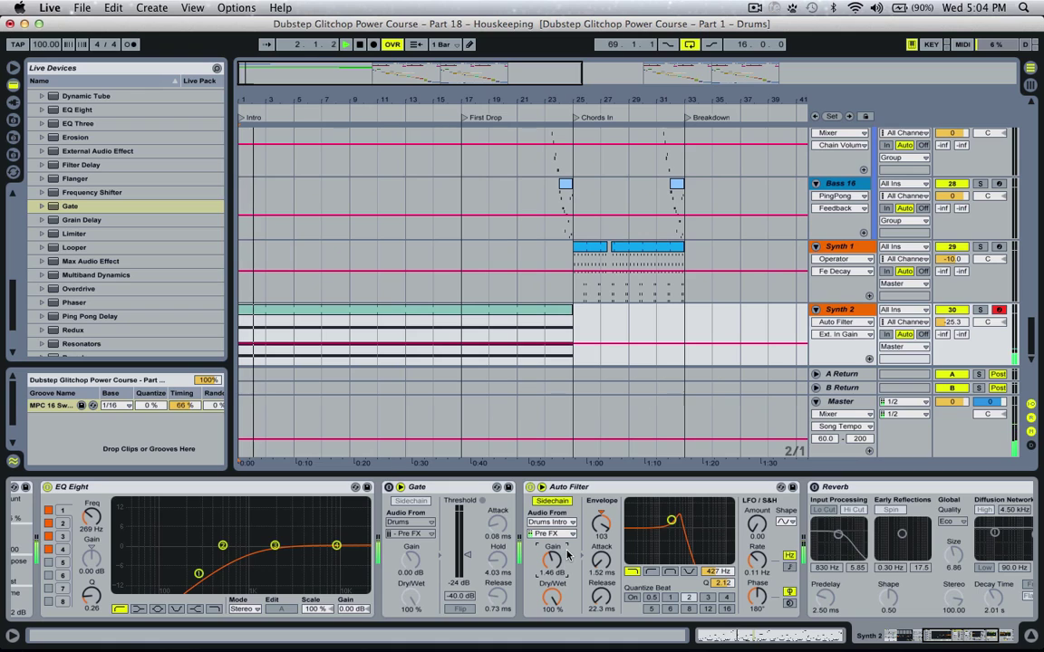
{"action": "key", "text": "space"}
{"action": "left_click", "coordinate": [814, 487]}
{"action": "key", "text": "space"}
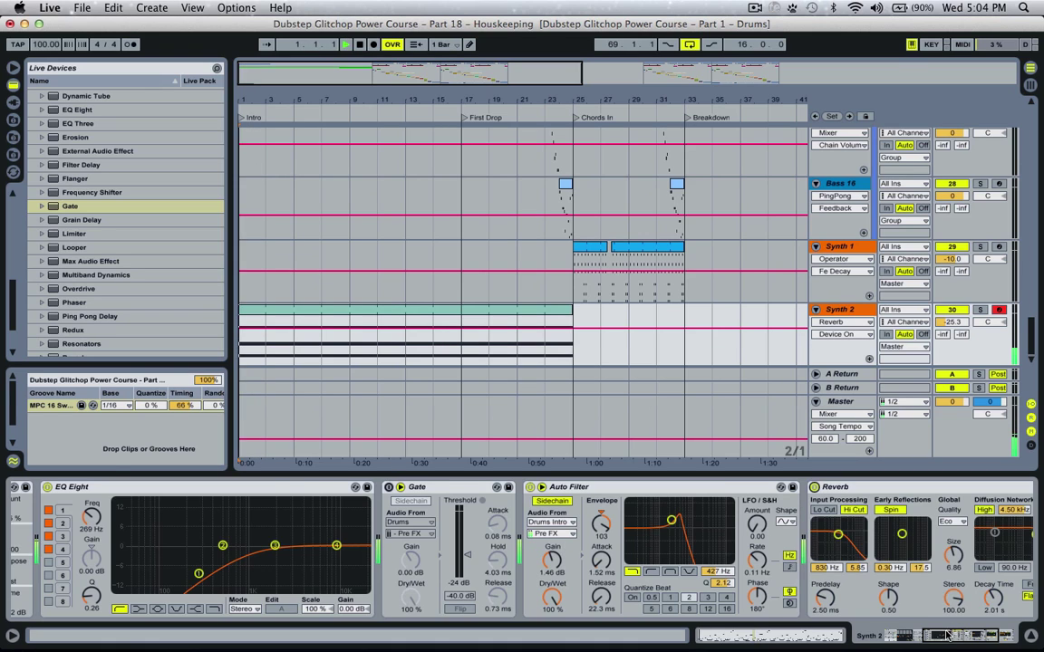
{"action": "left_click", "coordinate": [1006, 637]}
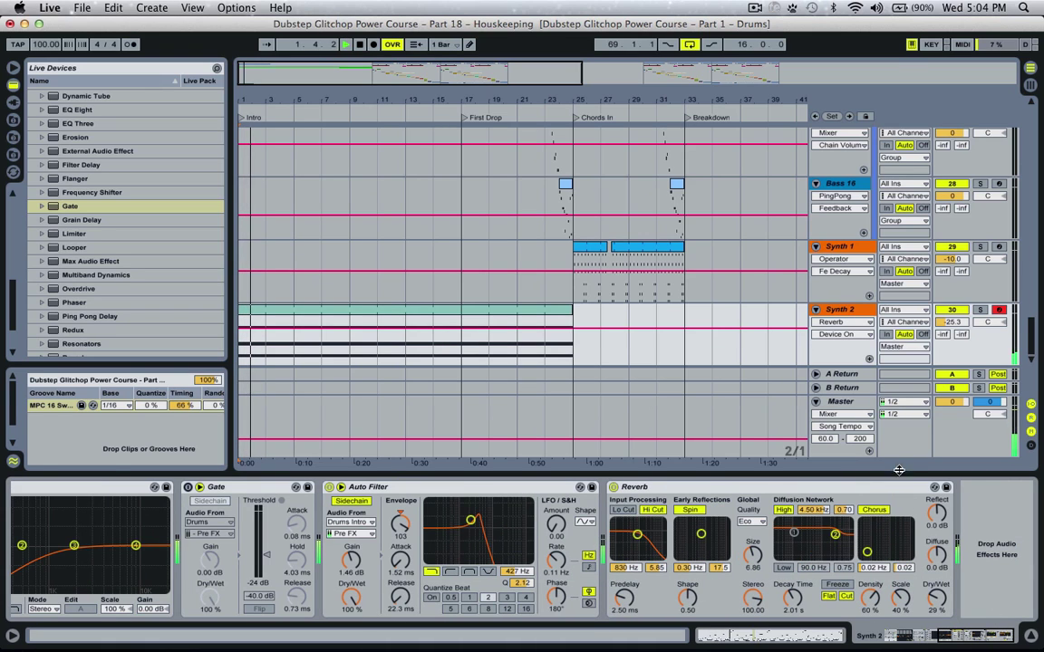
{"action": "key", "text": "space"}
Insert a Simple Delay between the Auto Filter and the Reverb on Synth 2
{"action": "scroll", "coordinate": [81, 234], "scroll_direction": "down", "scroll_amount": 3}
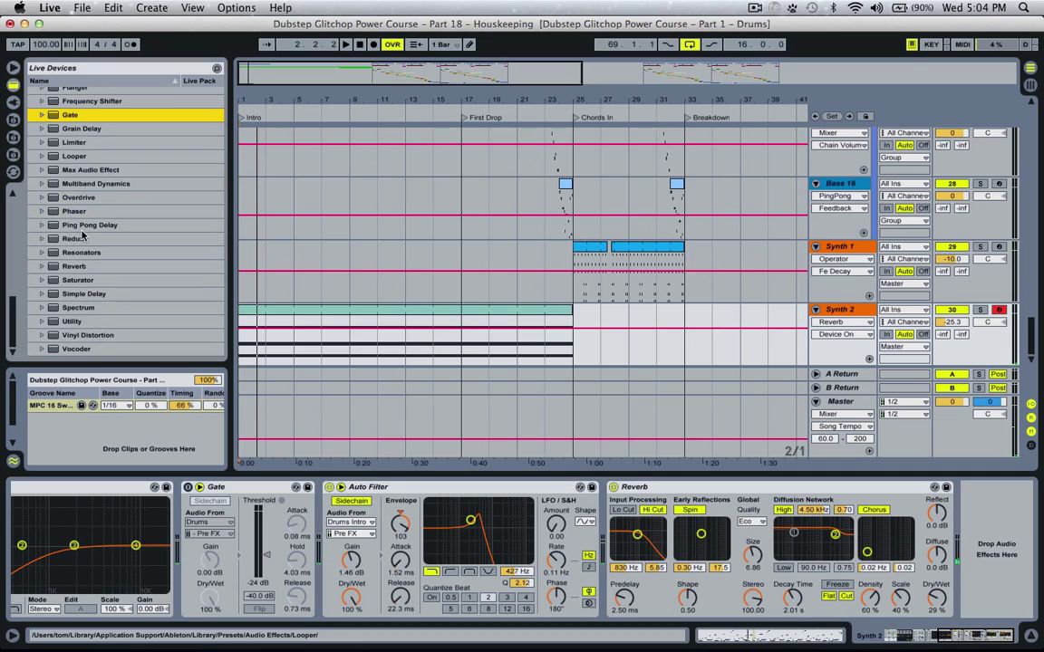
{"action": "left_click", "coordinate": [73, 294]}
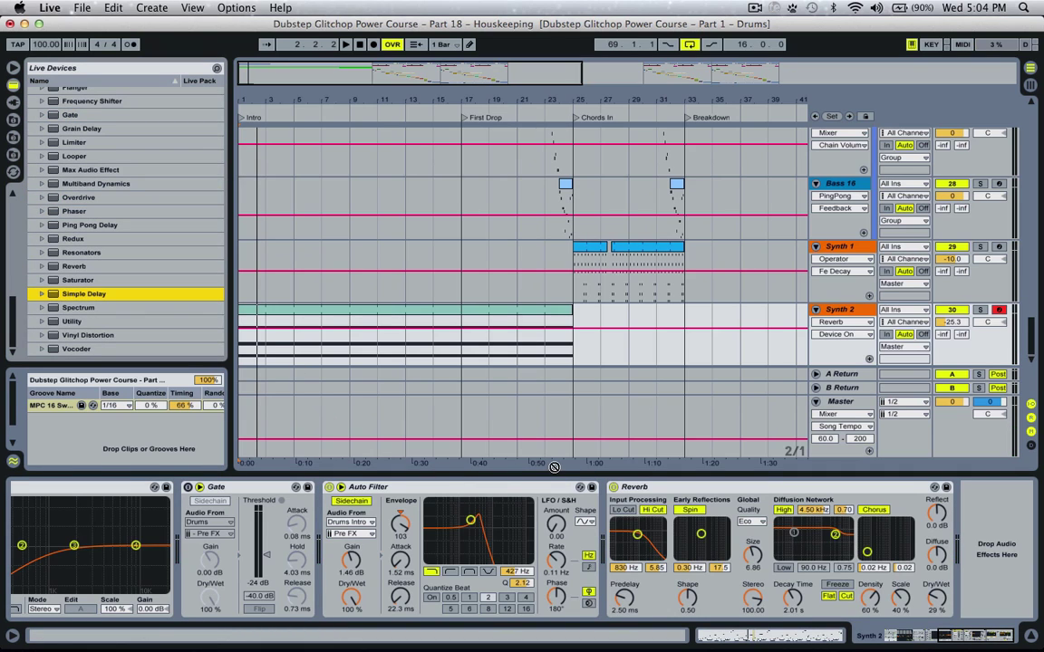
{"action": "left_click_drag", "start_coordinate": [555, 466], "coordinate": [623, 533]}
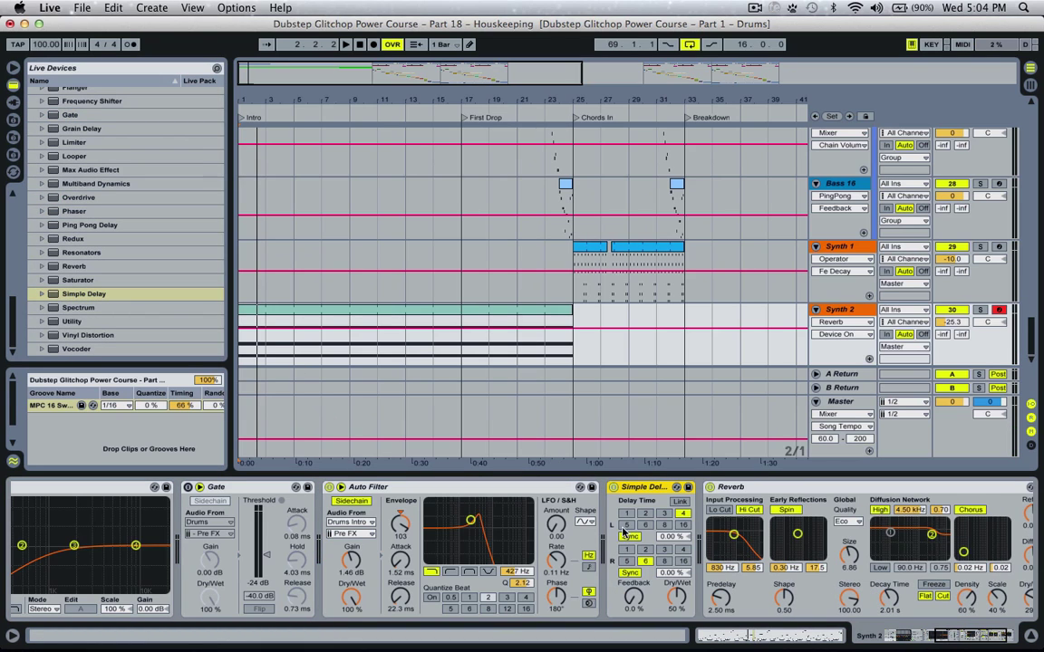
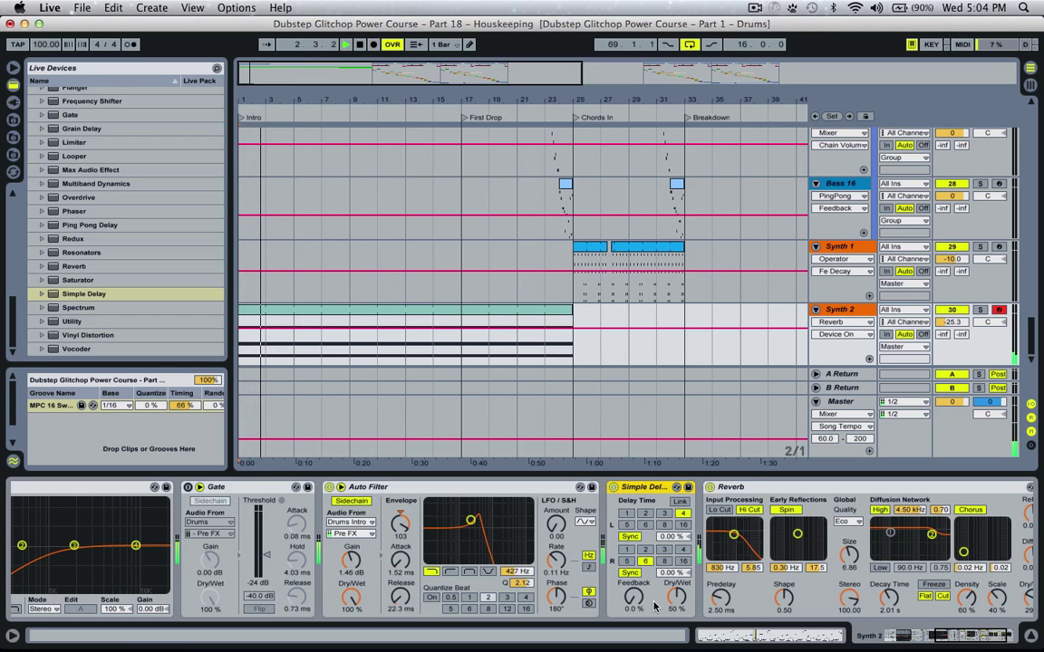
Link the Simple Delay's two channels and set the synced delay time to 2 while auditioning the intro
{"action": "left_click", "coordinate": [681, 502]}
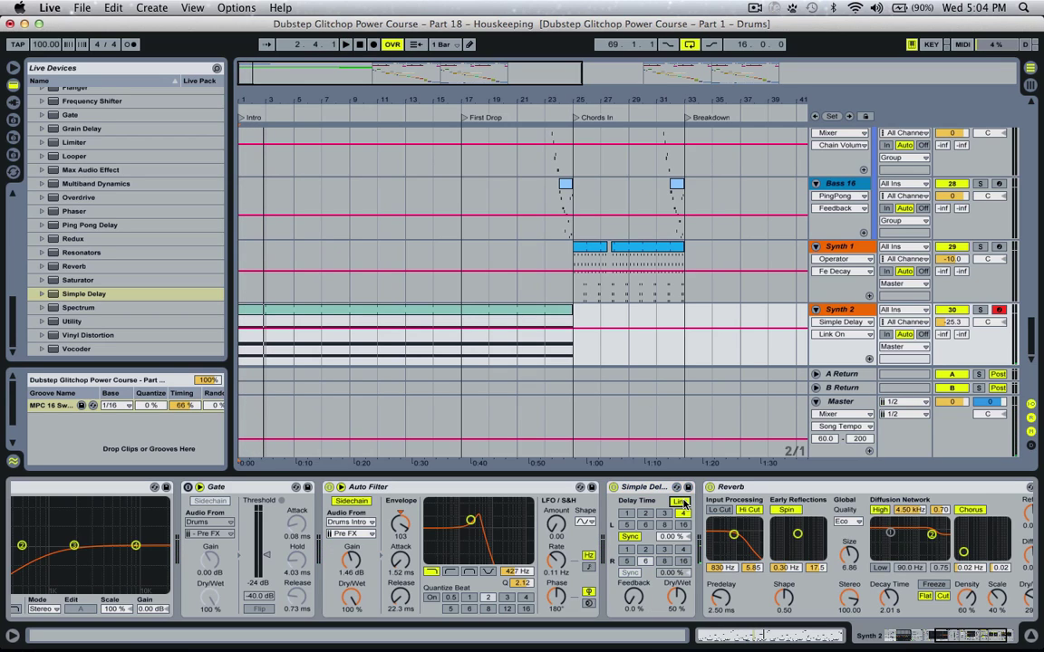
{"action": "left_click", "coordinate": [667, 514]}
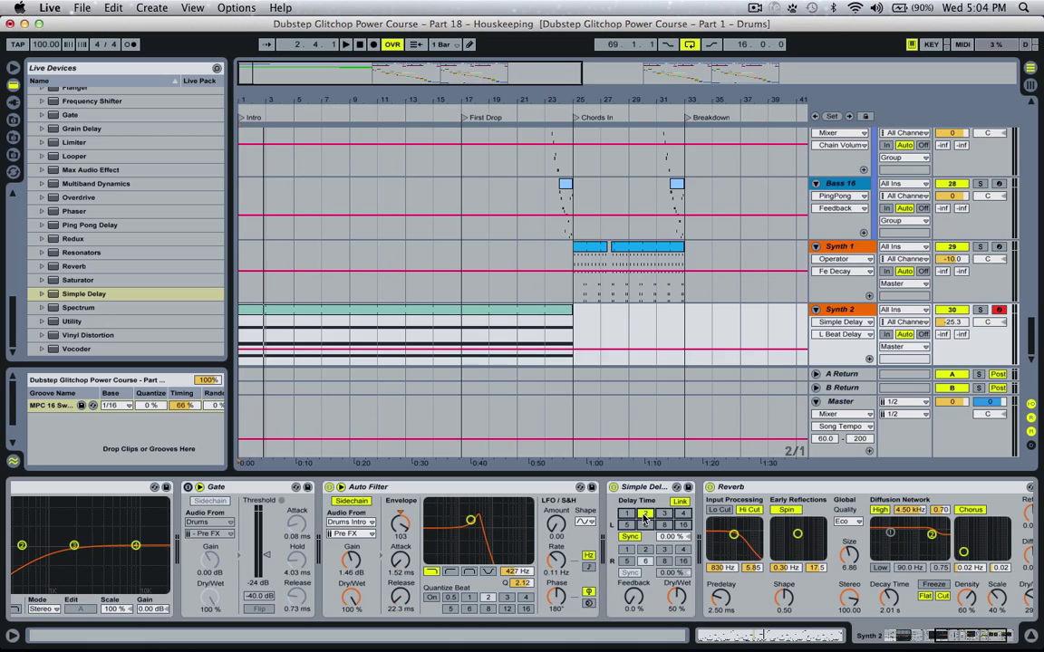
{"action": "left_click", "coordinate": [645, 516]}
{"action": "left_click", "coordinate": [678, 514]}
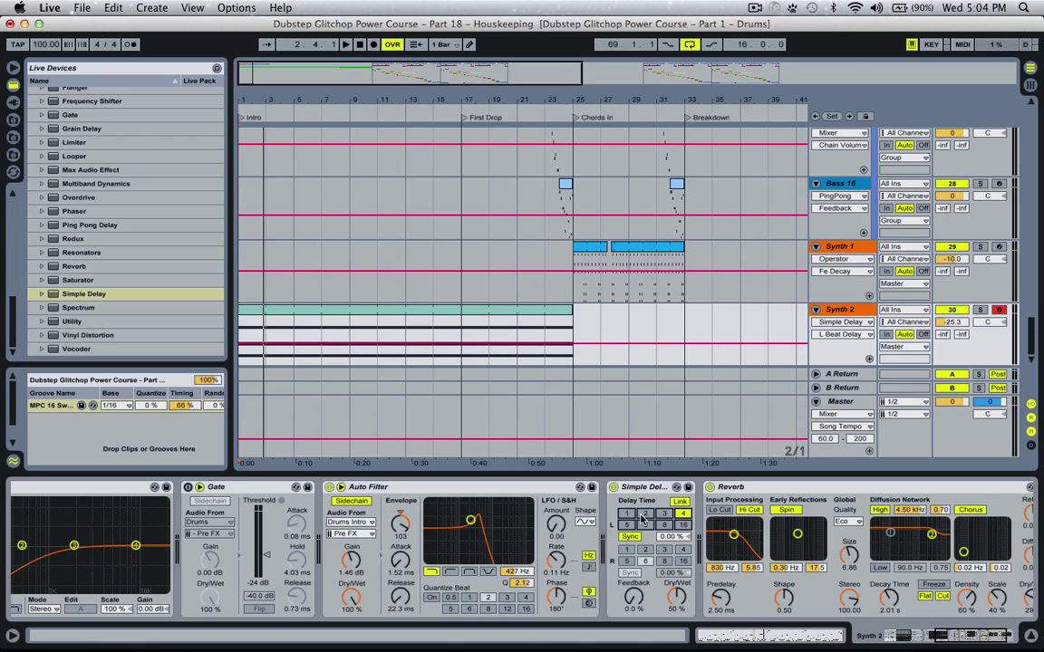
{"action": "key", "text": "space"}
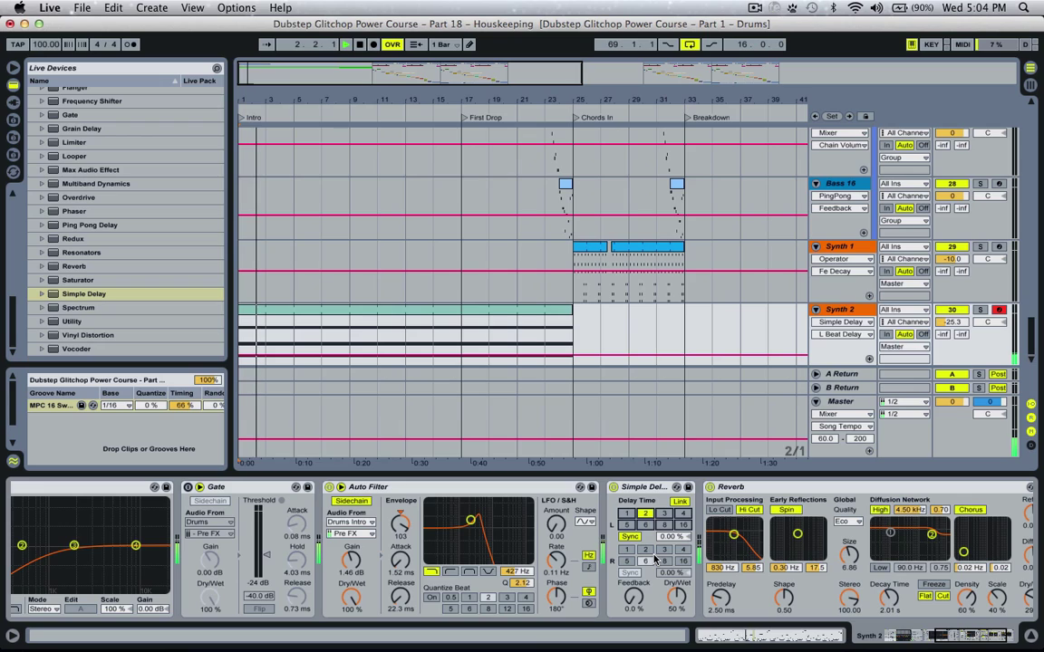
{"action": "left_click", "coordinate": [634, 600]}
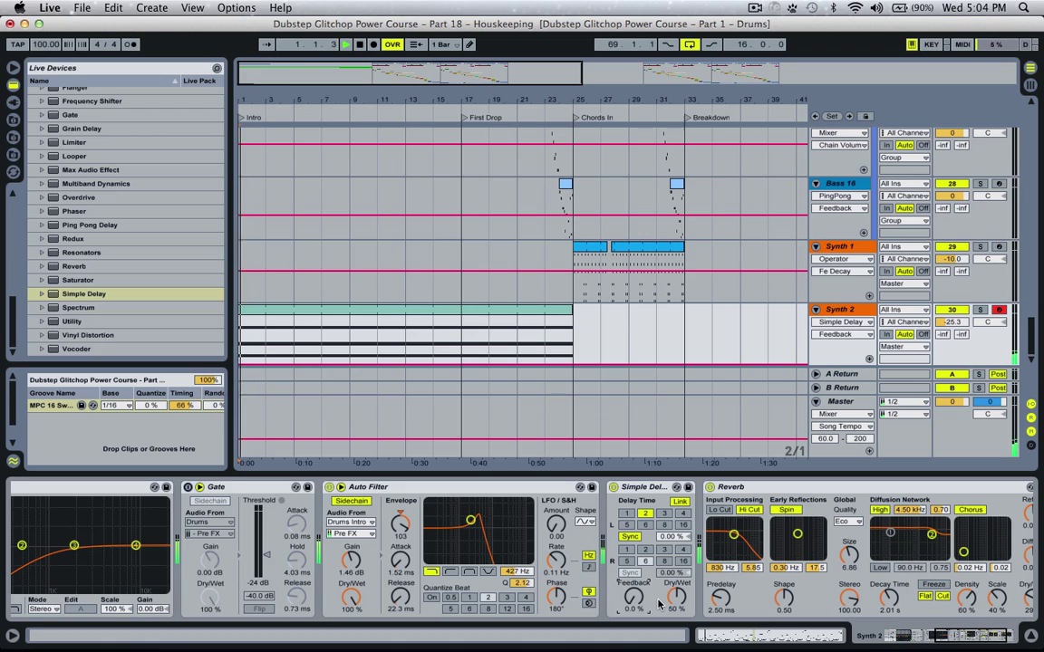
Solo Synth 2, set the Simple Delay's Dry/Wet to 0% and raise the Auto Filter's sidechain gain to 4.95 dB
{"action": "left_click", "coordinate": [980, 311]}
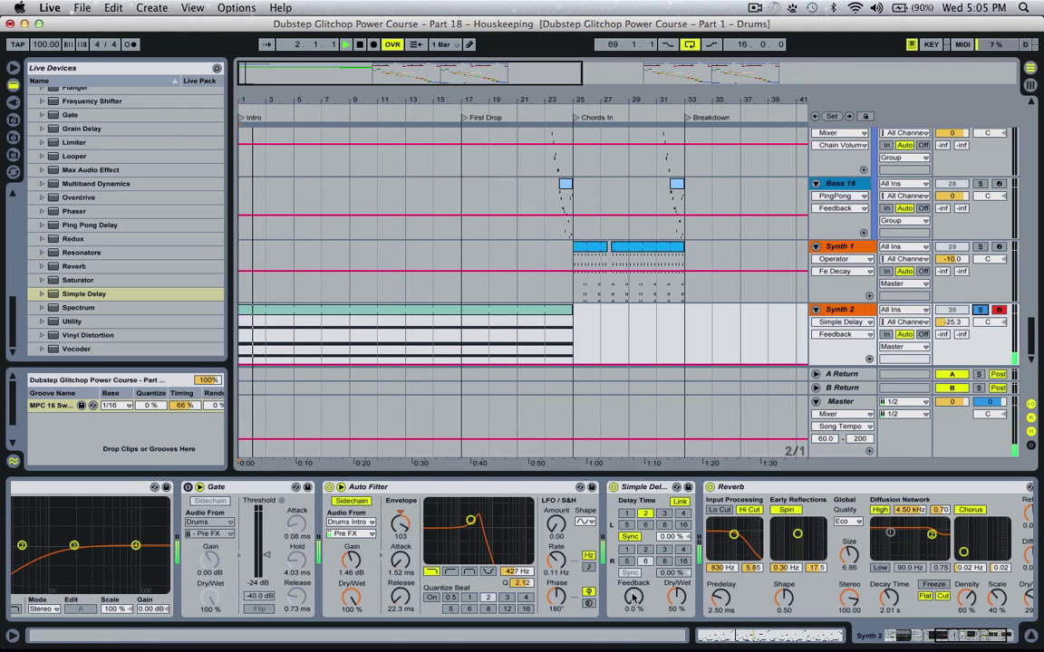
{"action": "key", "text": "space"}
{"action": "left_click_drag", "start_coordinate": [674, 599], "coordinate": [674, 644]}
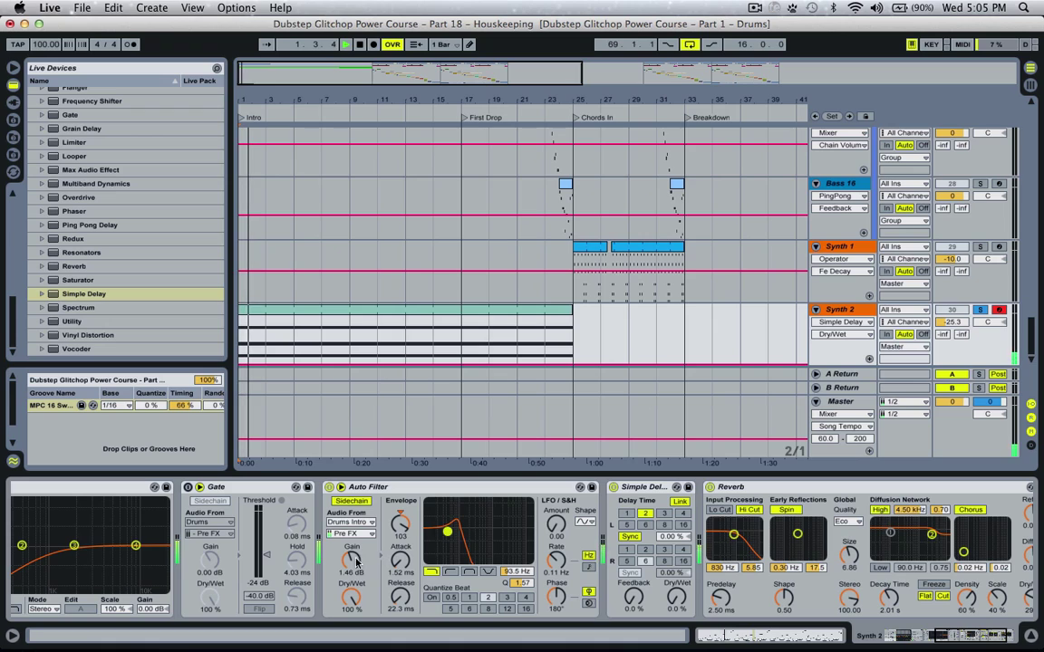
{"action": "left_click_drag", "start_coordinate": [356, 562], "coordinate": [356, 544]}
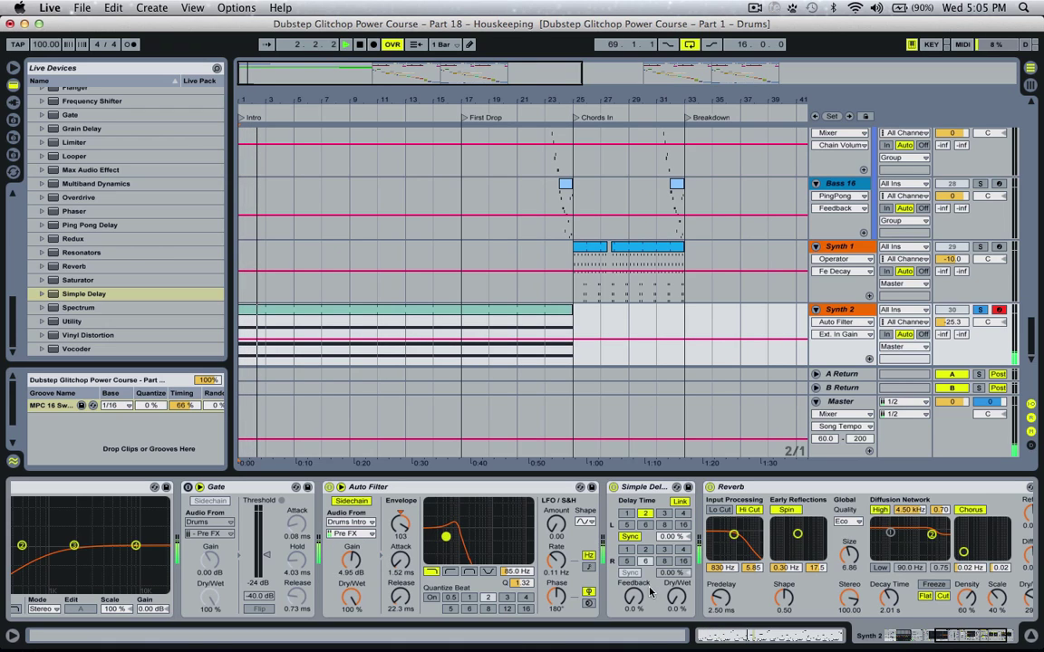
Set the Simple Delay's Dry/Wet to 100% and audition the soloed Synth 2 chords
{"action": "key", "text": "space"}
{"action": "left_click_drag", "start_coordinate": [681, 599], "coordinate": [676, 546]}
{"action": "key", "text": "space"}
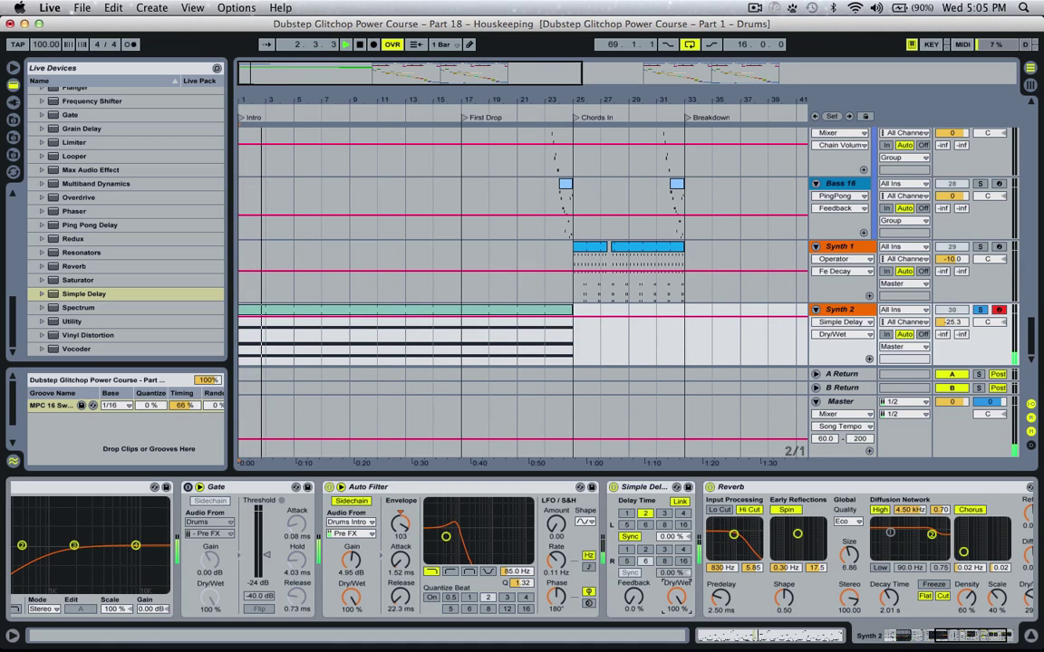
{"action": "key", "text": "space"}
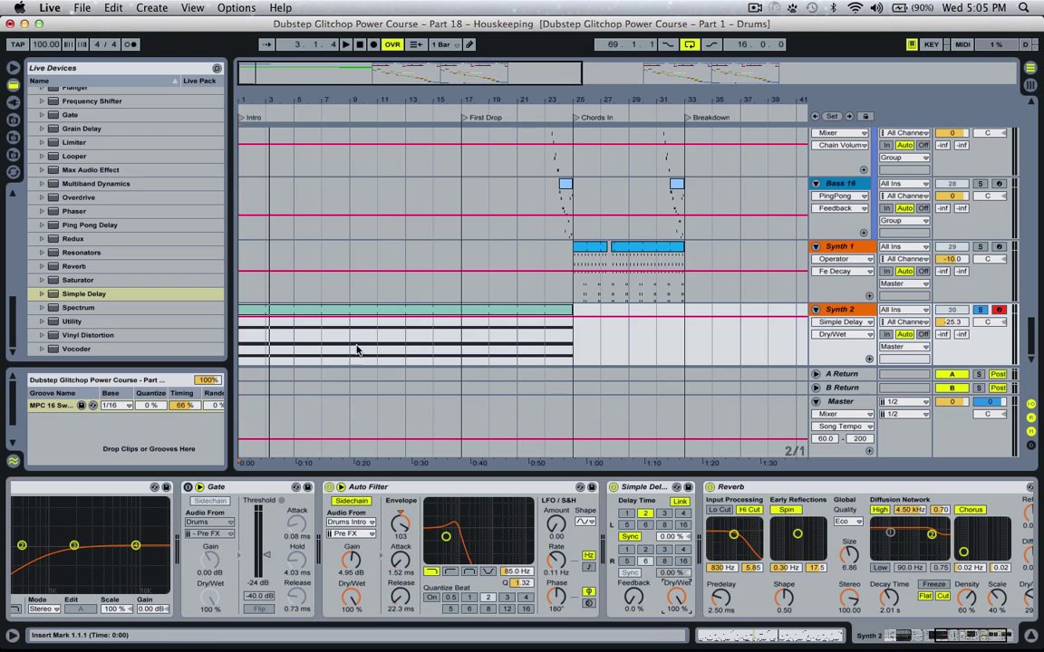
Unsolo Synth 2, play the intro from bar 1 and set the track volume to -13.0 dB
{"action": "left_click", "coordinate": [977, 309]}
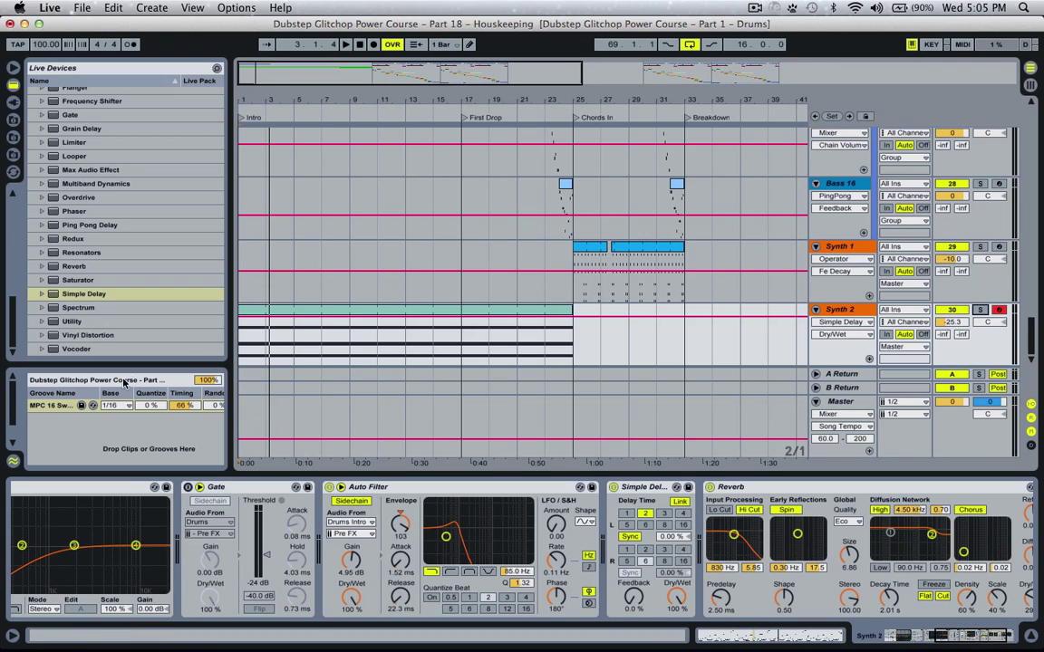
{"action": "left_click", "coordinate": [241, 346]}
{"action": "key", "text": "space"}
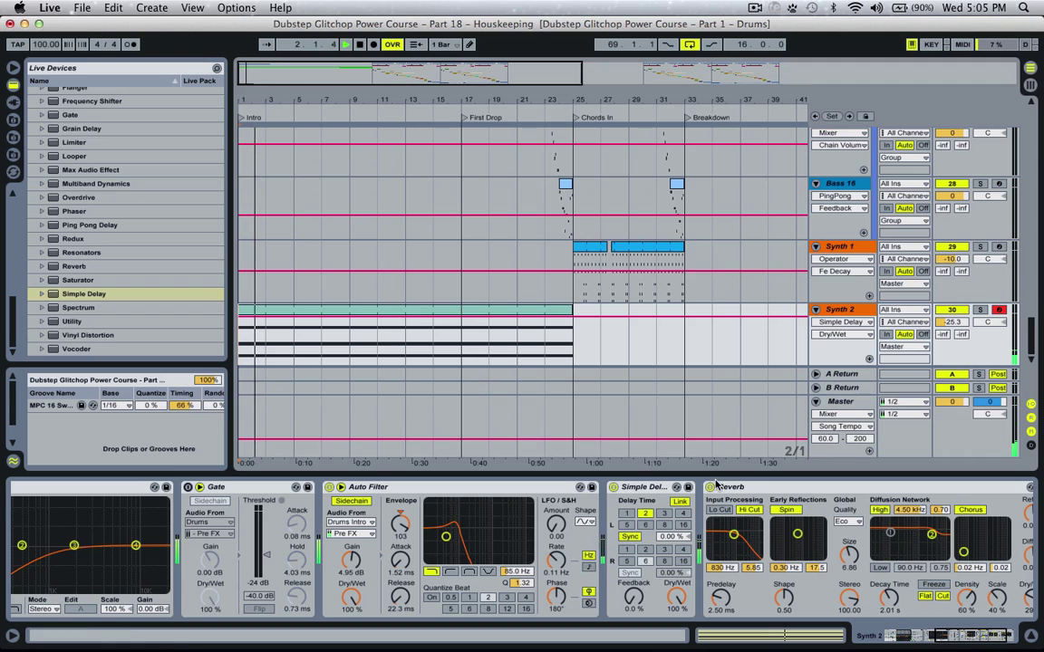
{"action": "mouse_move", "coordinate": [948, 322]}
{"action": "left_mouse_down"}
{"action": "mouse_move", "coordinate": [948, 295]}
{"action": "mouse_move", "coordinate": [948, 325]}
{"action": "left_mouse_up"}
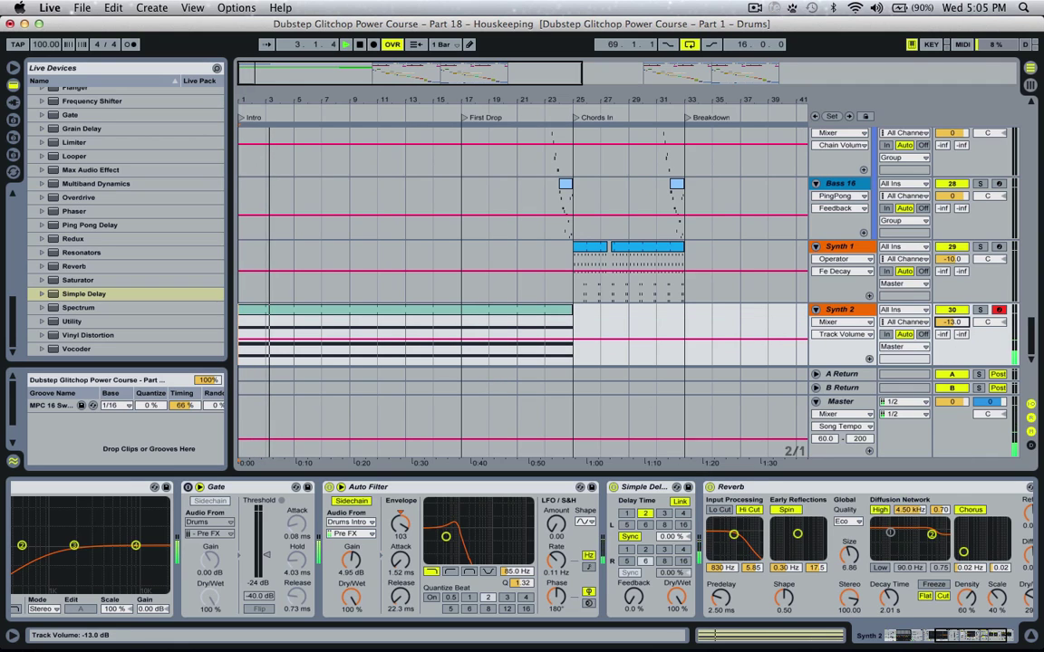
Switch Synth 2's Auto Filter to band-pass at 118 Hz and set its sidechain gain to -0.87 dB
{"action": "left_click", "coordinate": [469, 573]}
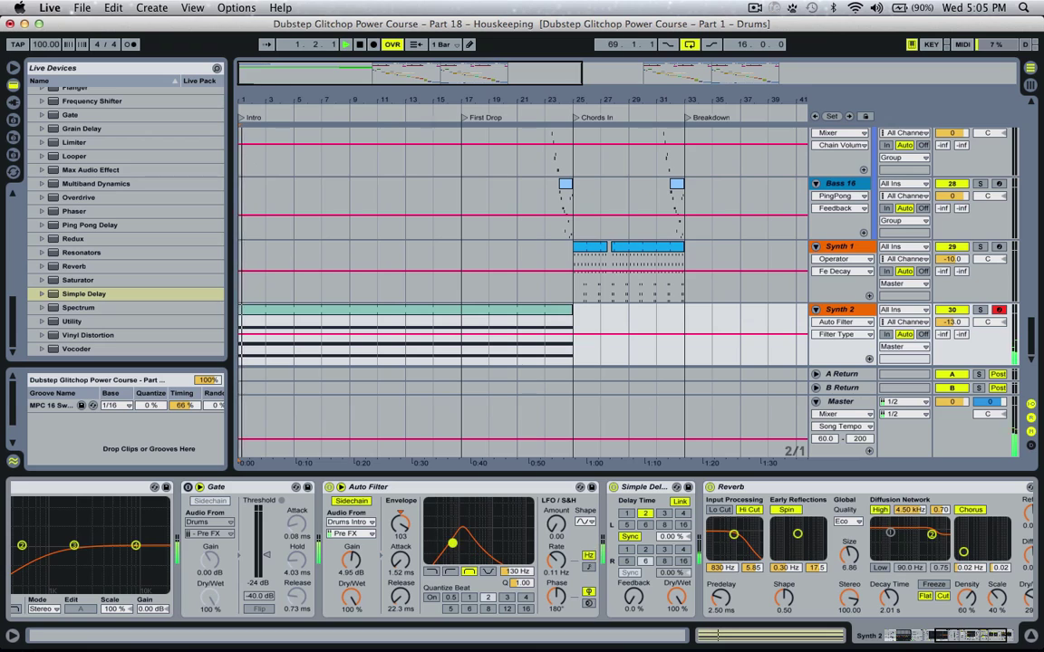
{"action": "mouse_move", "coordinate": [352, 559]}
{"action": "left_mouse_down"}
{"action": "mouse_move", "coordinate": [351, 580]}
{"action": "mouse_move", "coordinate": [352, 570]}
{"action": "left_mouse_up"}
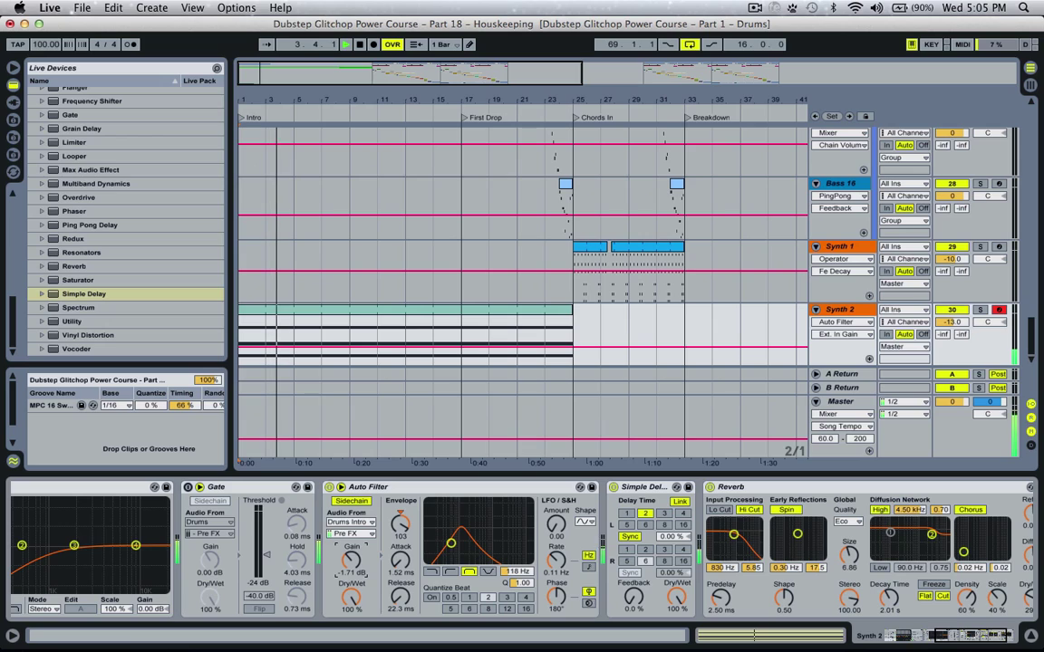
{"action": "left_click_drag", "start_coordinate": [352, 560], "coordinate": [352, 557]}
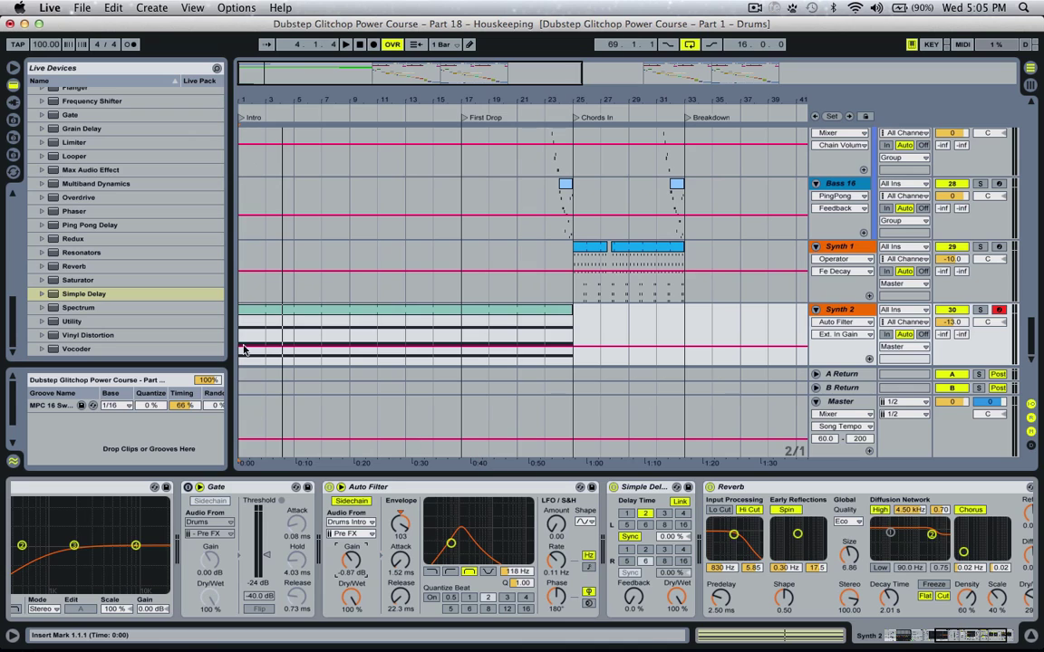
Automate the Auto Filter's sidechain gain on Synth 2 to rise from about -13 dB at bar 1 to 9.46 dB at bar 25
{"action": "key", "text": "space"}
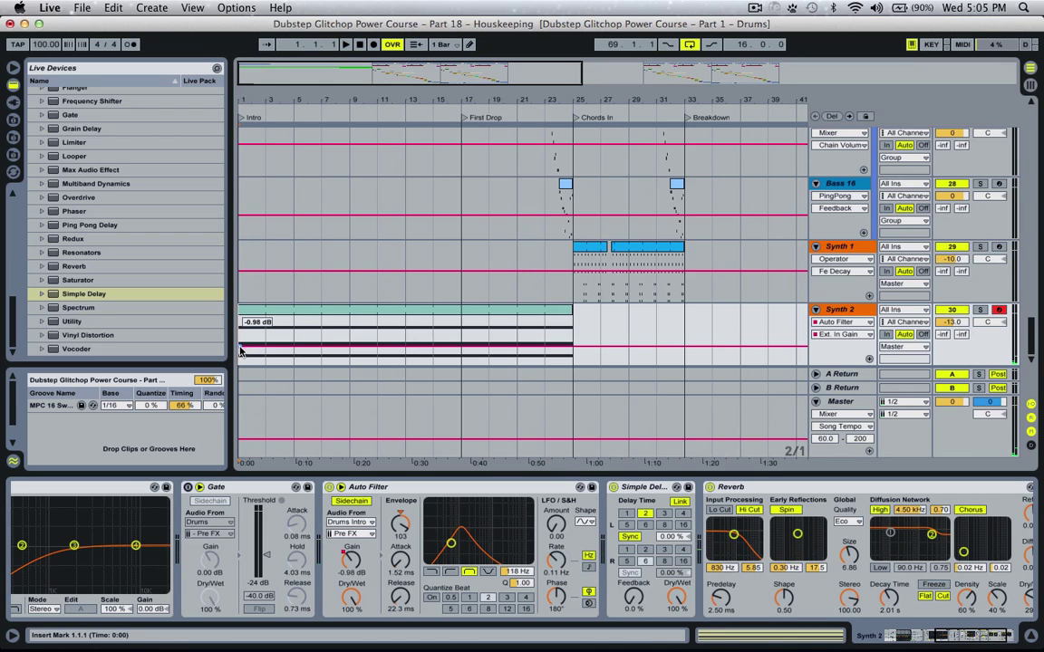
{"action": "left_click_drag", "start_coordinate": [240, 348], "coordinate": [566, 329]}
{"action": "key", "text": "space"}
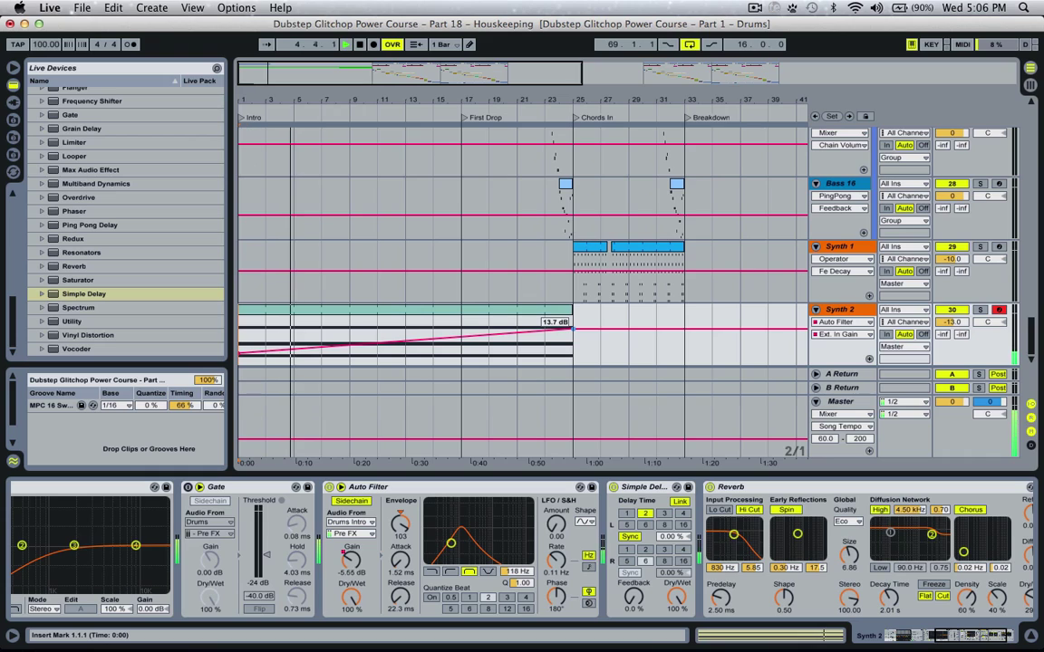
{"action": "left_click_drag", "start_coordinate": [572, 328], "coordinate": [573, 324]}
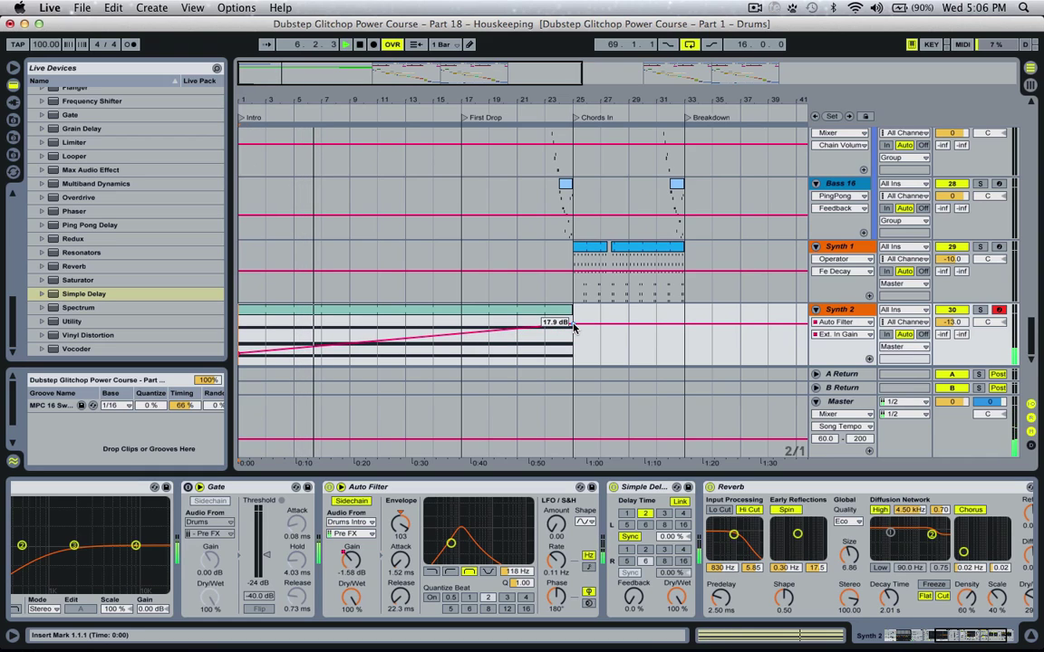
{"action": "left_click_drag", "start_coordinate": [572, 324], "coordinate": [572, 334]}
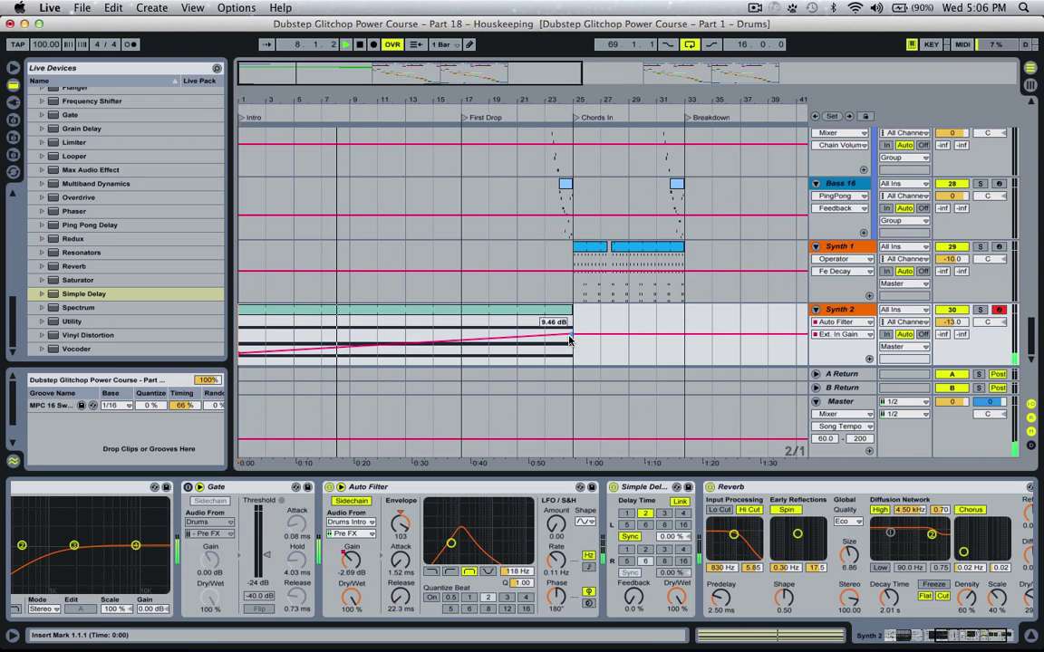
{"action": "key", "text": "space"}
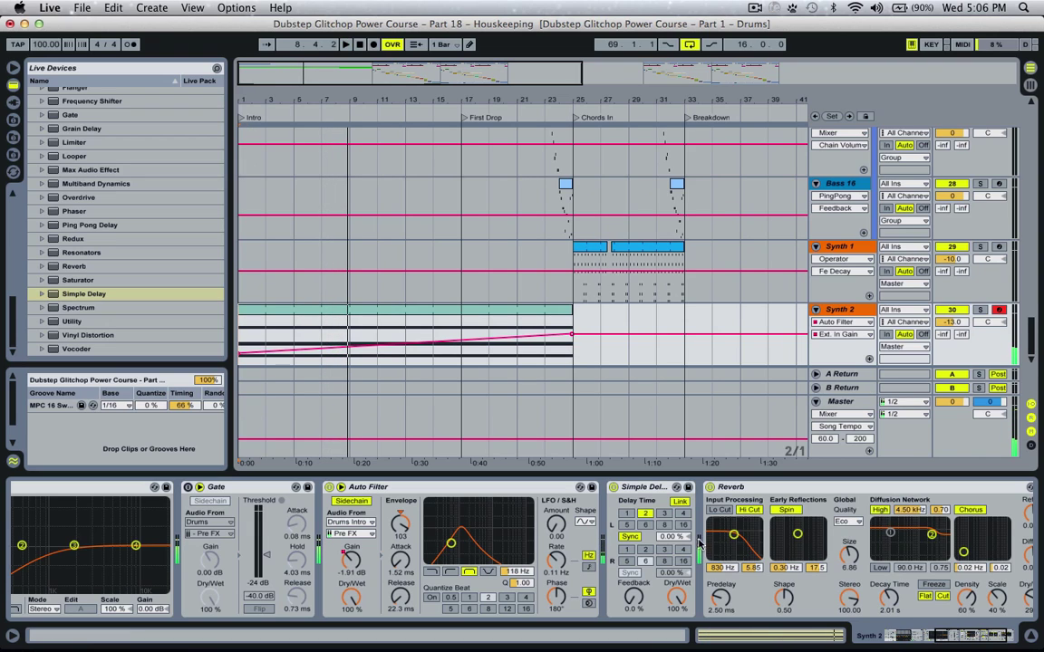
Lower the Simple Delay's Dry/Wet to 52%, return it to 100% with delay time 2, and place the insert marker at bar 1
{"action": "left_click", "coordinate": [638, 490]}
{"action": "left_click_drag", "start_coordinate": [689, 600], "coordinate": [648, 610]}
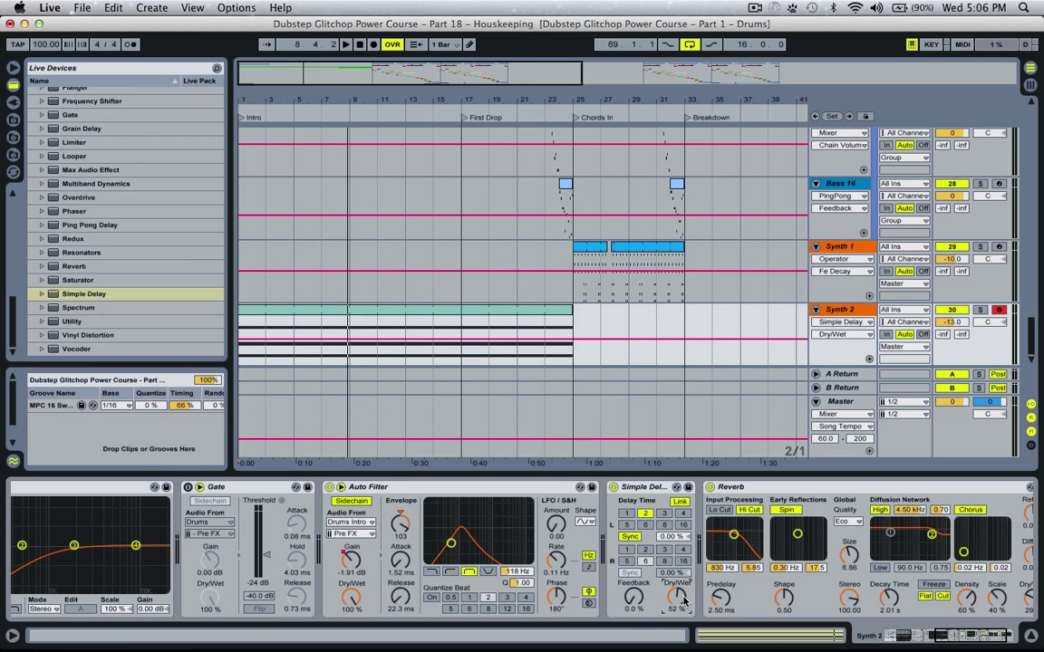
{"action": "left_click_drag", "start_coordinate": [648, 610], "coordinate": [648, 587]}
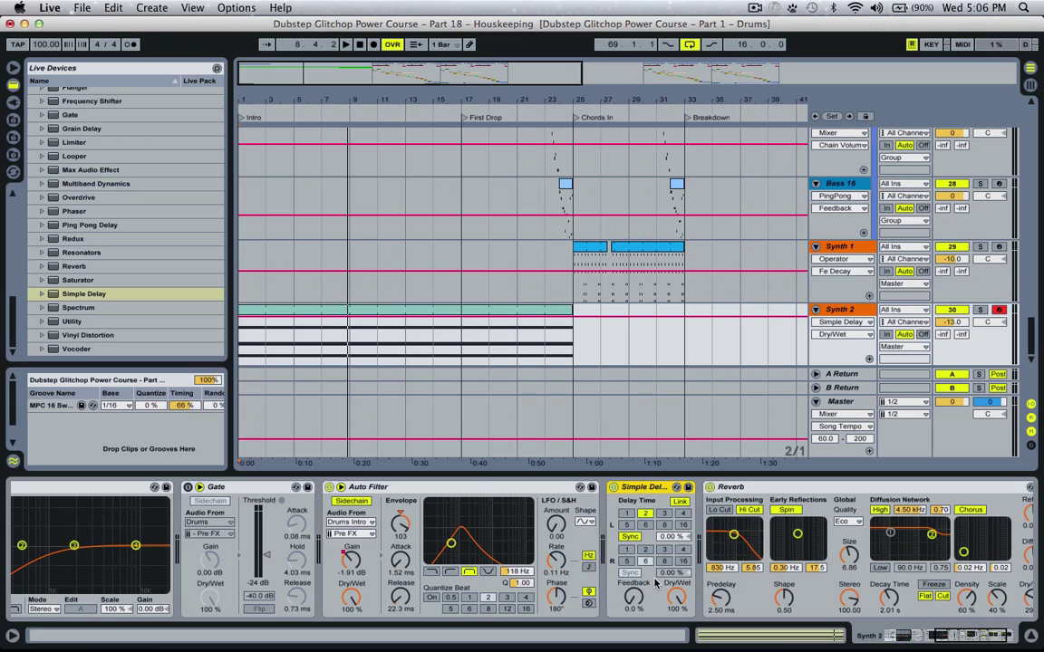
{"action": "left_click", "coordinate": [647, 514]}
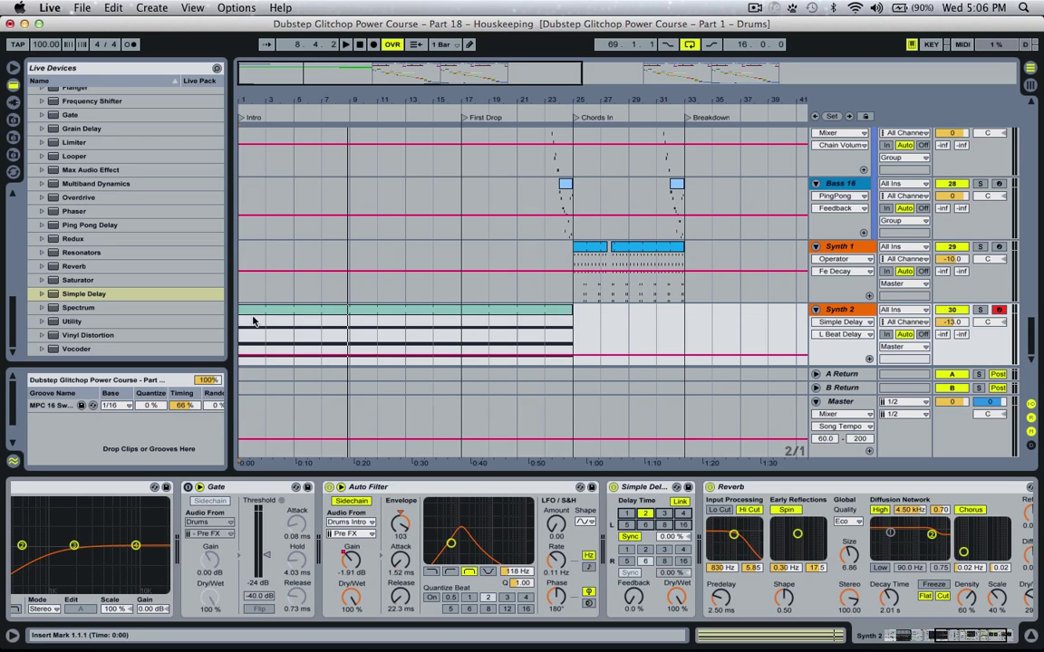
{"action": "left_click", "coordinate": [244, 322]}
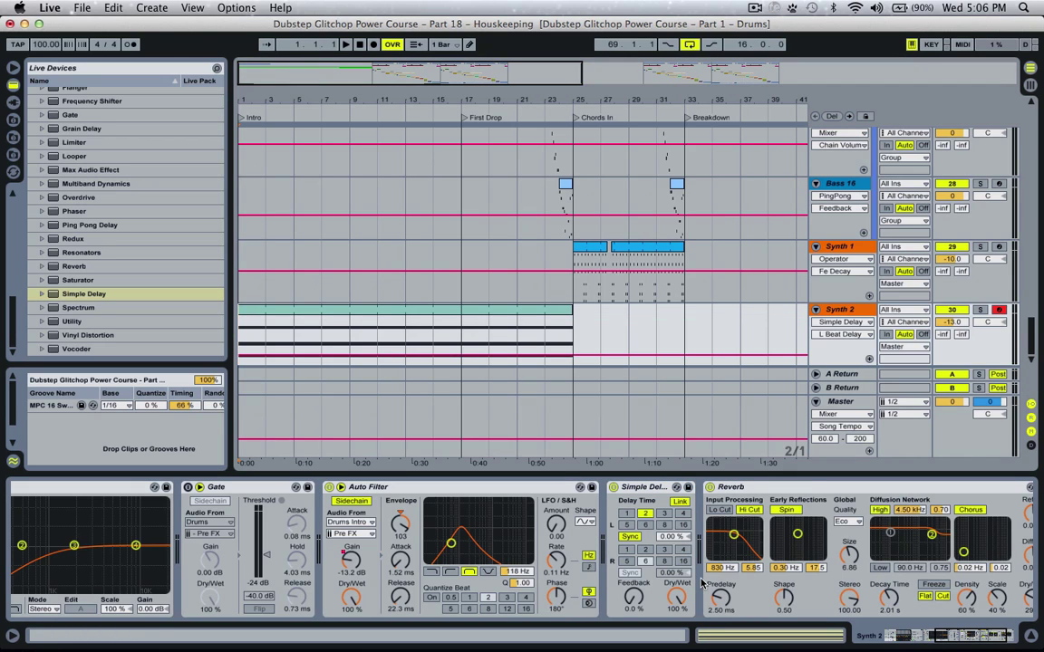
Listen to the intro from bar 1 and add a Reverb to the Drums Intro track
{"action": "key", "text": "space"}
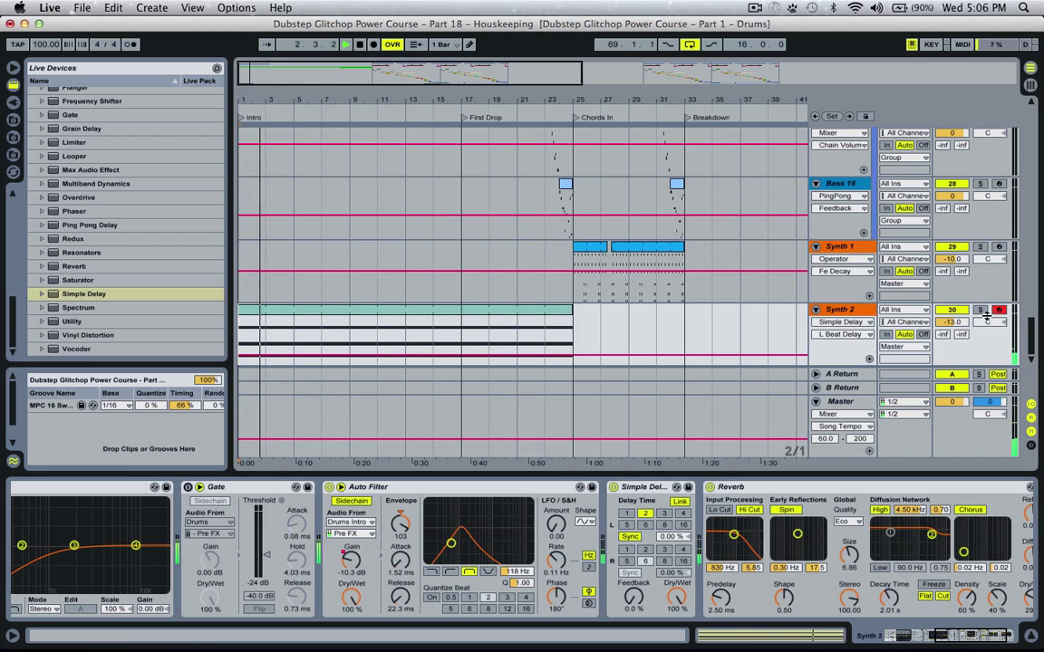
{"action": "key", "text": "space"}
{"action": "left_click_drag", "start_coordinate": [1030, 329], "coordinate": [1028, 100]}
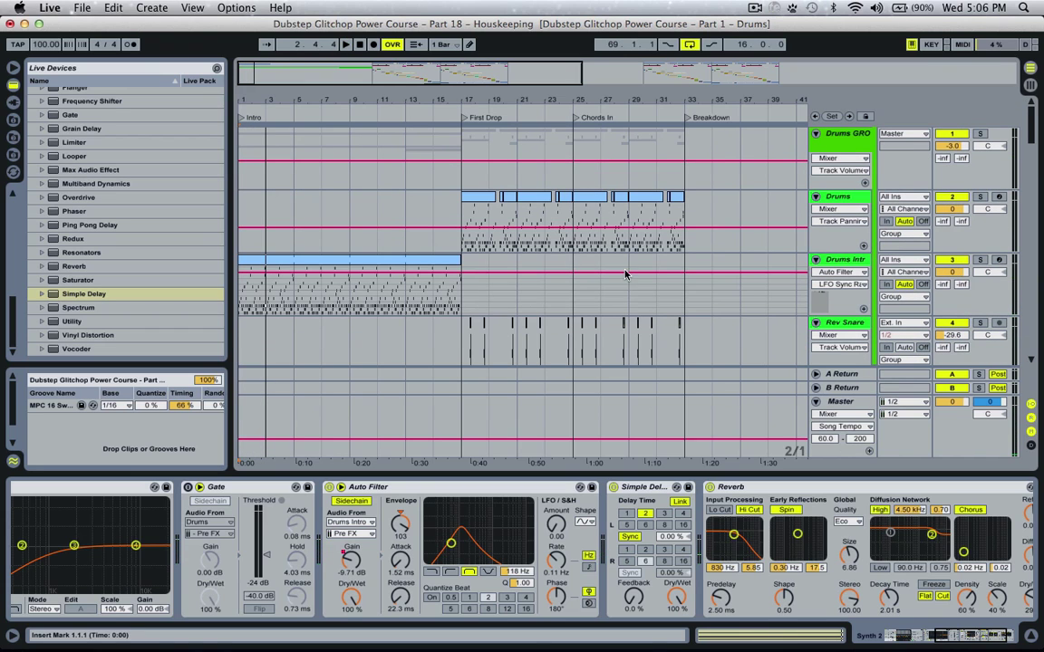
{"action": "left_click", "coordinate": [841, 259]}
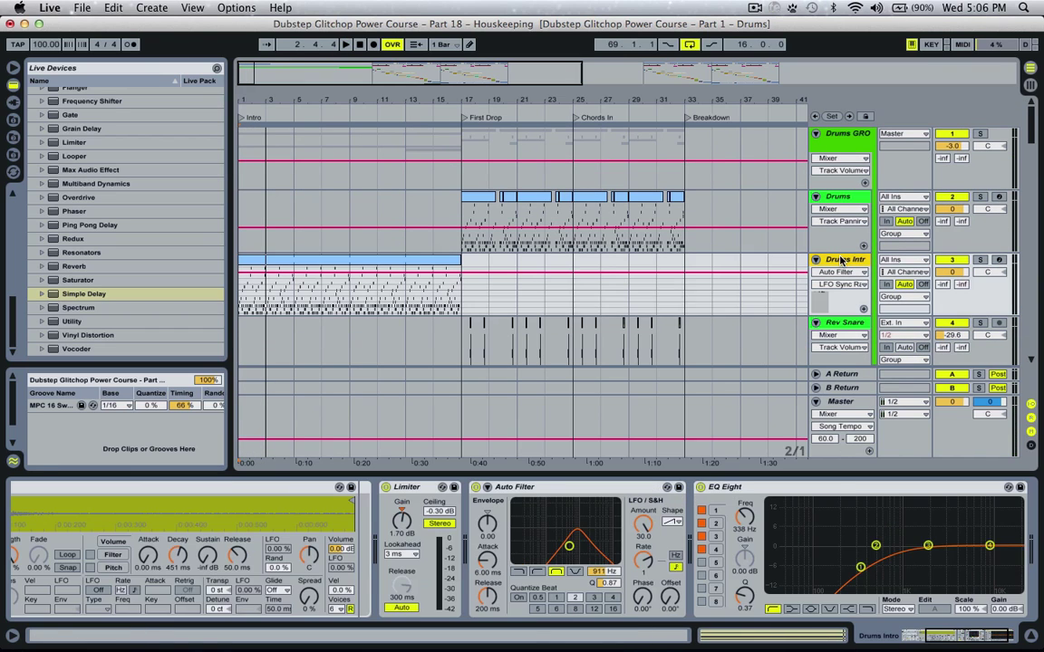
{"action": "double_click", "coordinate": [77, 266]}
{"action": "key", "text": "space"}
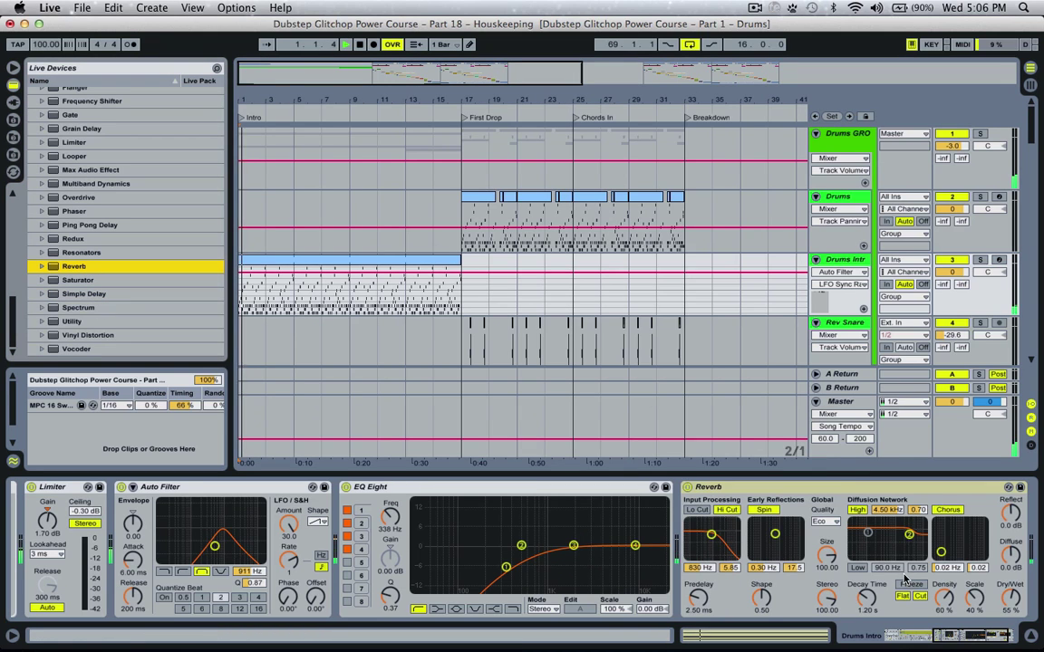
Set the Drums Intro Reverb's decay time to 3.31 s and Dry/Wet to 91%, and lower the track volume to -10.0 dB
{"action": "left_click_drag", "start_coordinate": [851, 607], "coordinate": [852, 571]}
{"action": "left_click_drag", "start_coordinate": [1004, 598], "coordinate": [997, 580]}
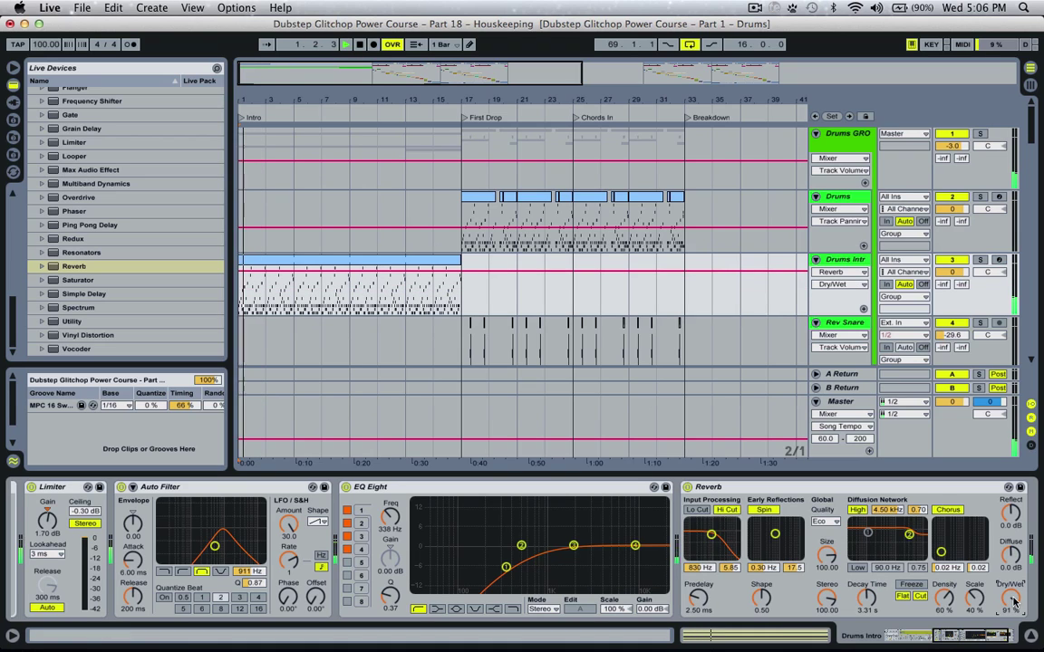
{"action": "left_click_drag", "start_coordinate": [951, 272], "coordinate": [965, 285]}
Automate the Drums Intro Reverb's decay time to fall from about 3.3 s at bar 1 to 200 ms at bar 9
{"action": "left_click", "coordinate": [865, 596]}
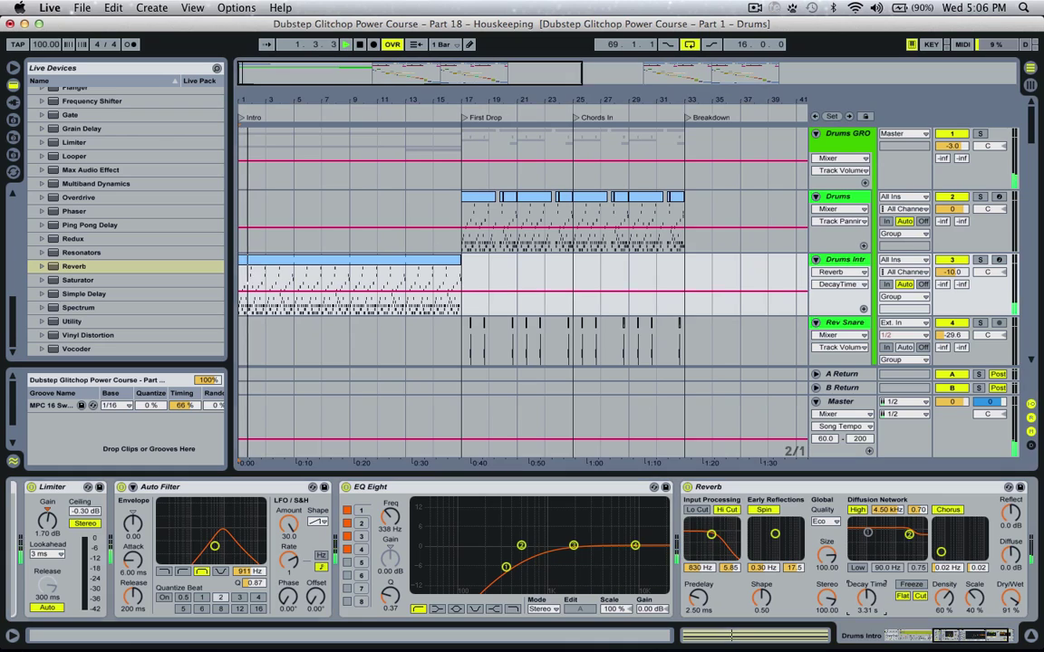
{"action": "left_click", "coordinate": [242, 292]}
{"action": "key", "text": "space"}
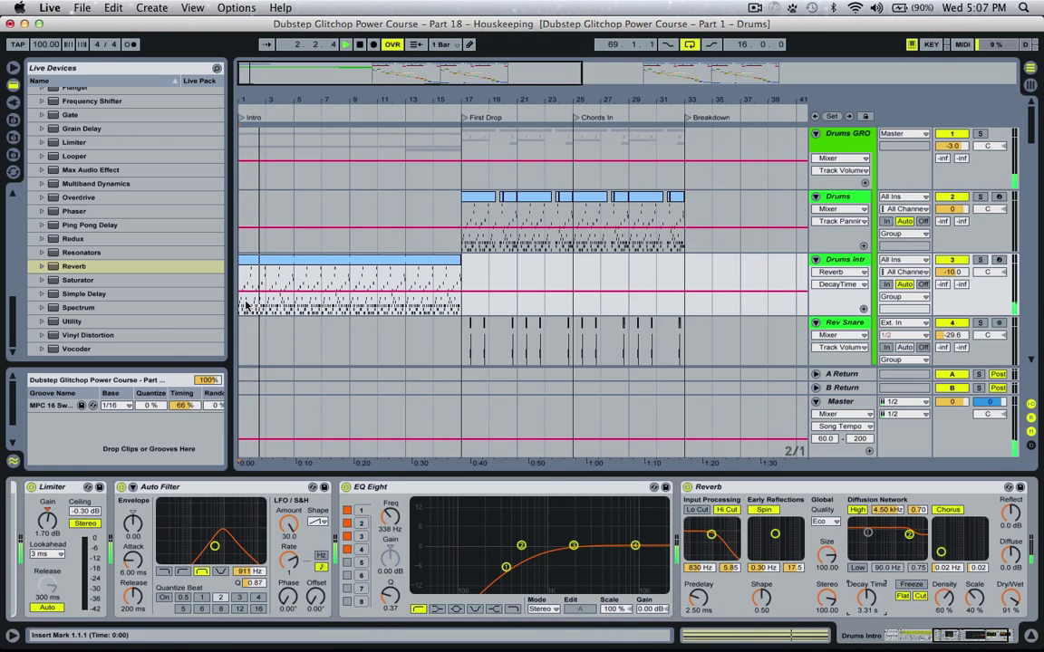
{"action": "left_click_drag", "start_coordinate": [255, 294], "coordinate": [347, 315]}
{"action": "left_click", "coordinate": [351, 298]}
{"action": "left_click", "coordinate": [351, 298]}
{"action": "key", "text": "space"}
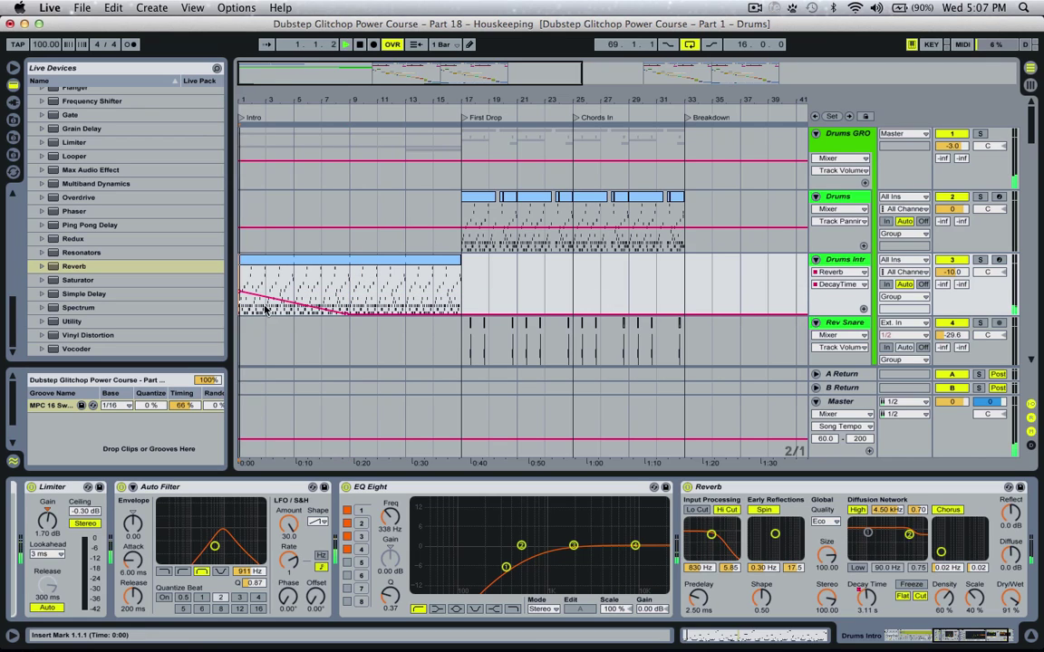
Automate the Drums Intro Reverb's room size in two-bar steps, from 26.86 at bar 3 down to 2.30 at bars 7 to 9
{"action": "left_click", "coordinate": [827, 555]}
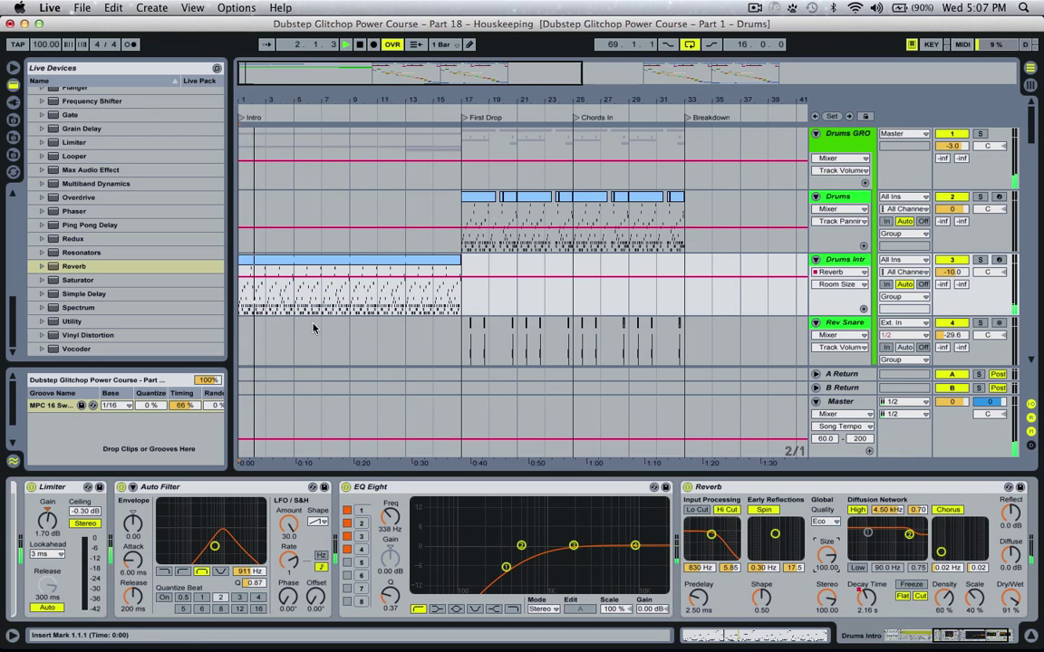
{"action": "key", "text": "super+b"}
{"action": "left_click", "coordinate": [274, 291]}
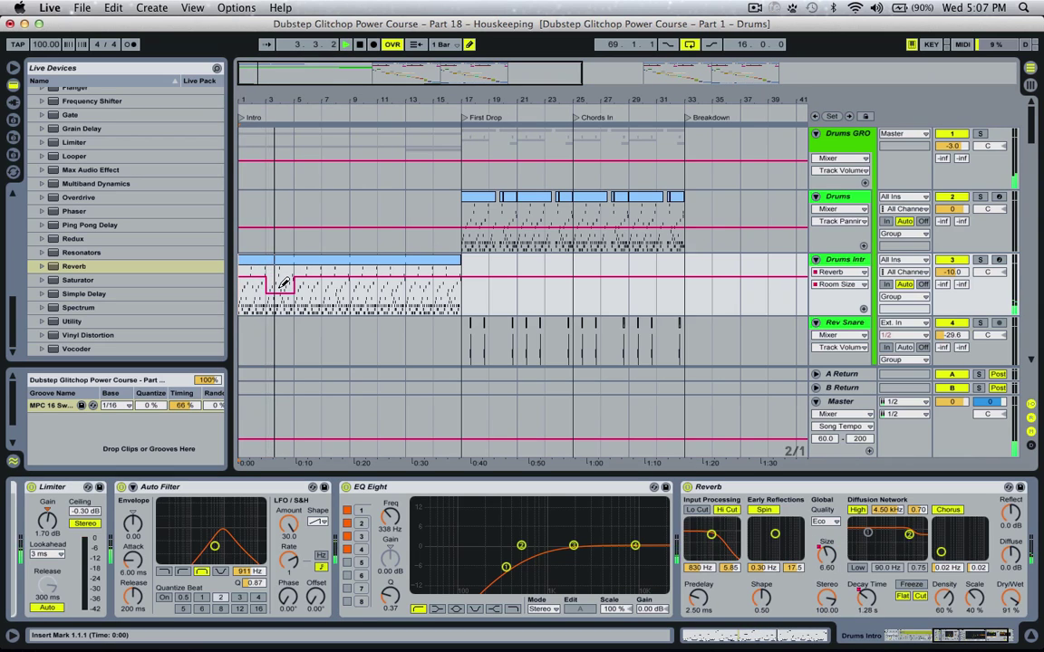
{"action": "key", "text": "super+b"}
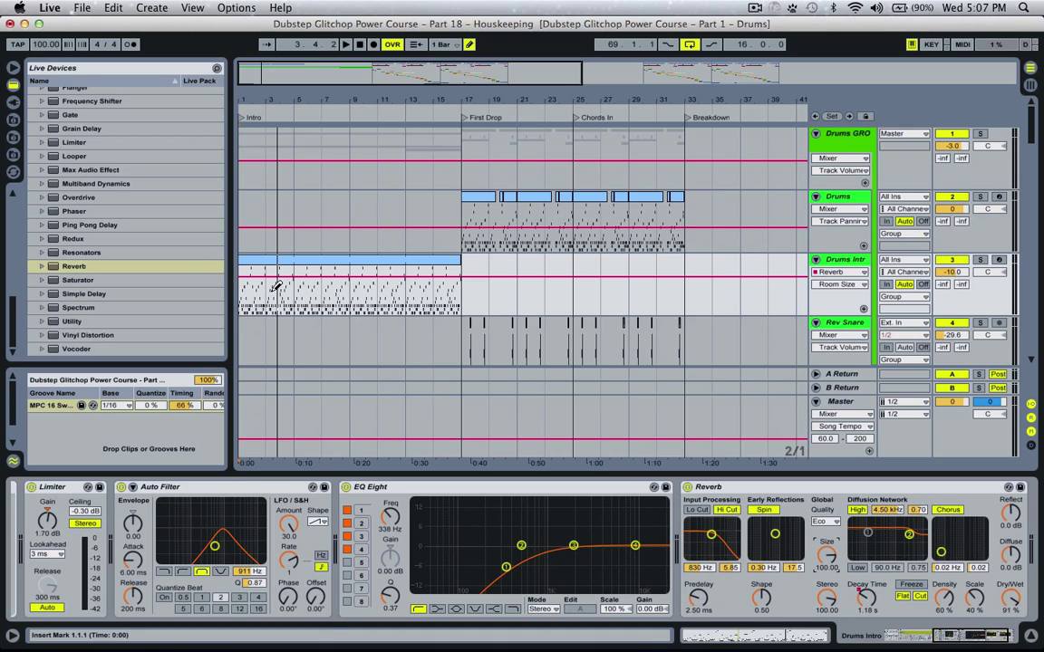
{"action": "left_click_drag", "start_coordinate": [276, 287], "coordinate": [279, 284]}
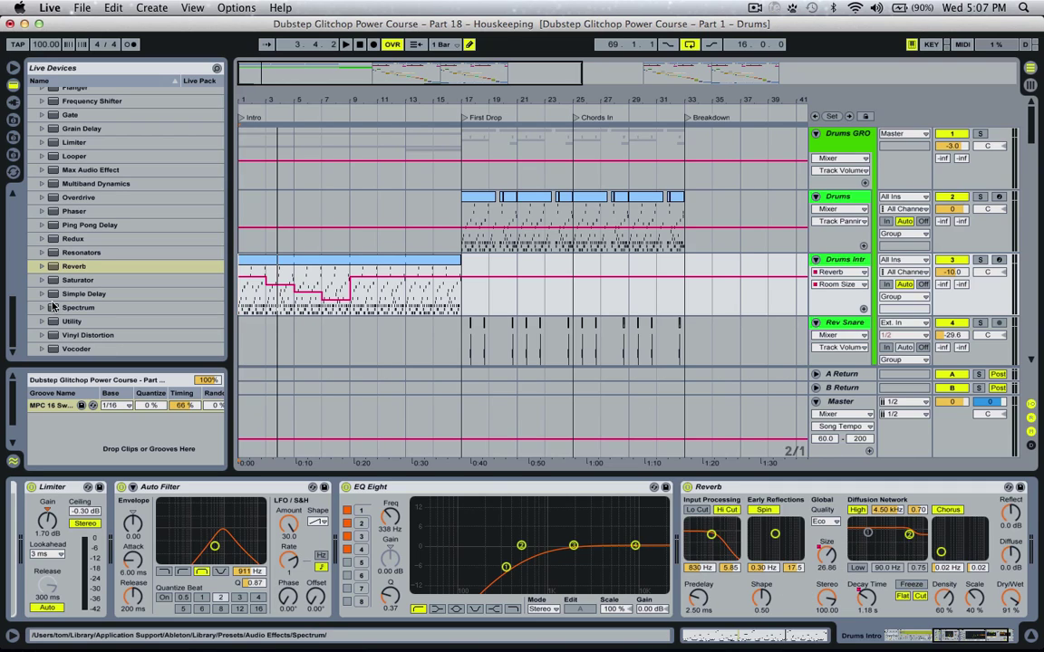
Try a manual Reverb size of 15.22 during playback from bar 1, and restore the overridden automation
{"action": "key", "text": "F9"}
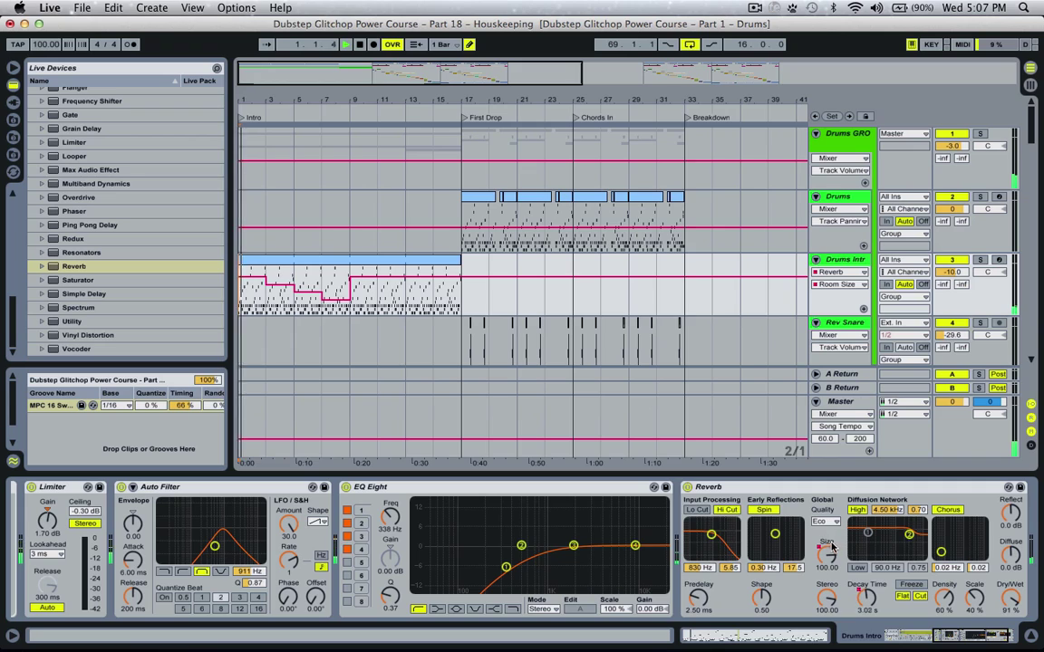
{"action": "key", "text": "space"}
{"action": "left_click_drag", "start_coordinate": [826, 559], "coordinate": [831, 564]}
{"action": "key", "text": "space"}
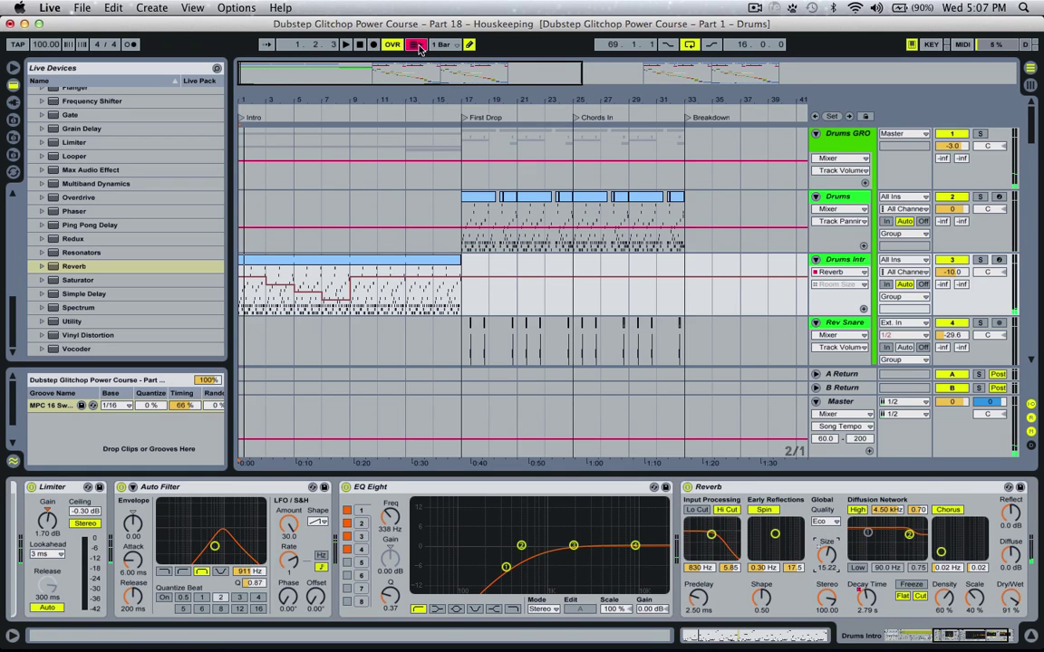
{"action": "left_click", "coordinate": [416, 45]}
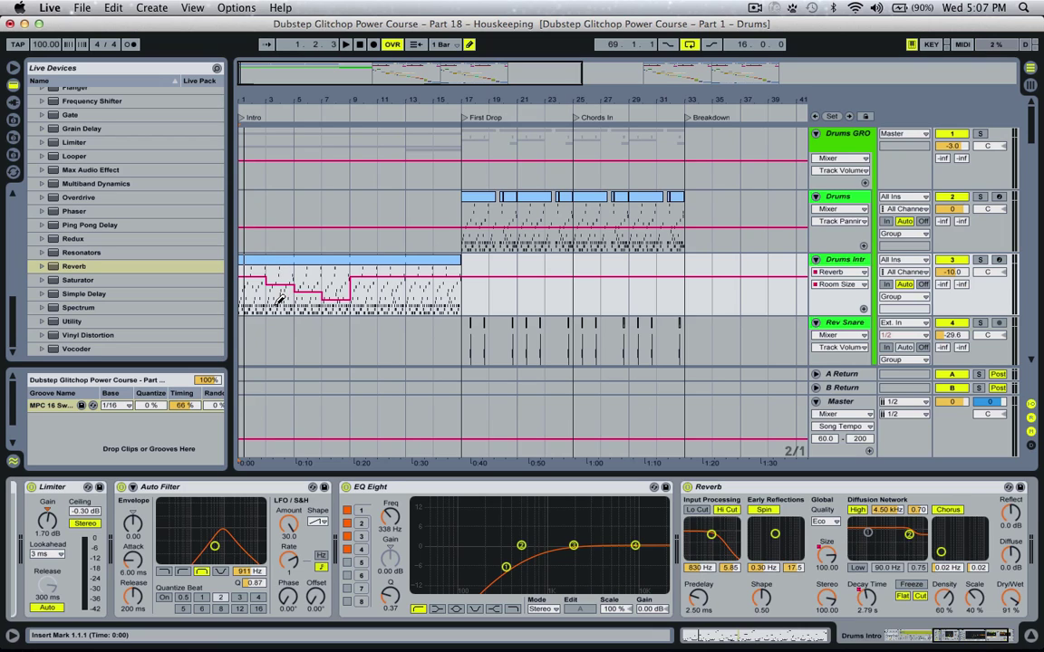
Play the intro and automate the Drums Intro Reverb's Dry/Wet to 0% from bar 9 to bar 17, checking playback from bar 9
{"action": "key", "text": "space"}
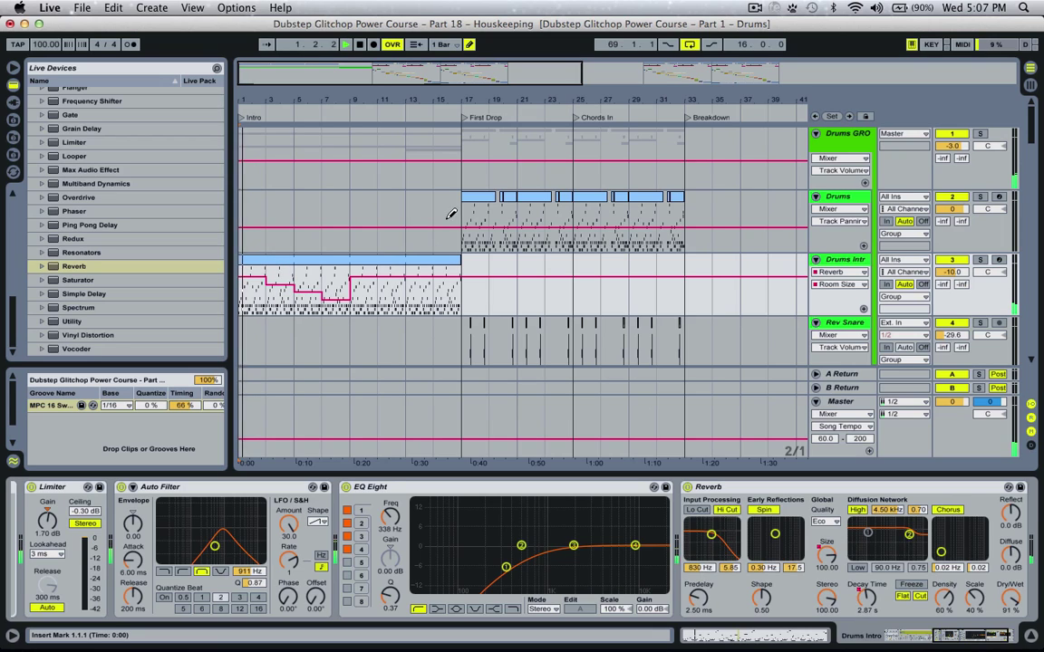
{"action": "left_click", "coordinate": [469, 44]}
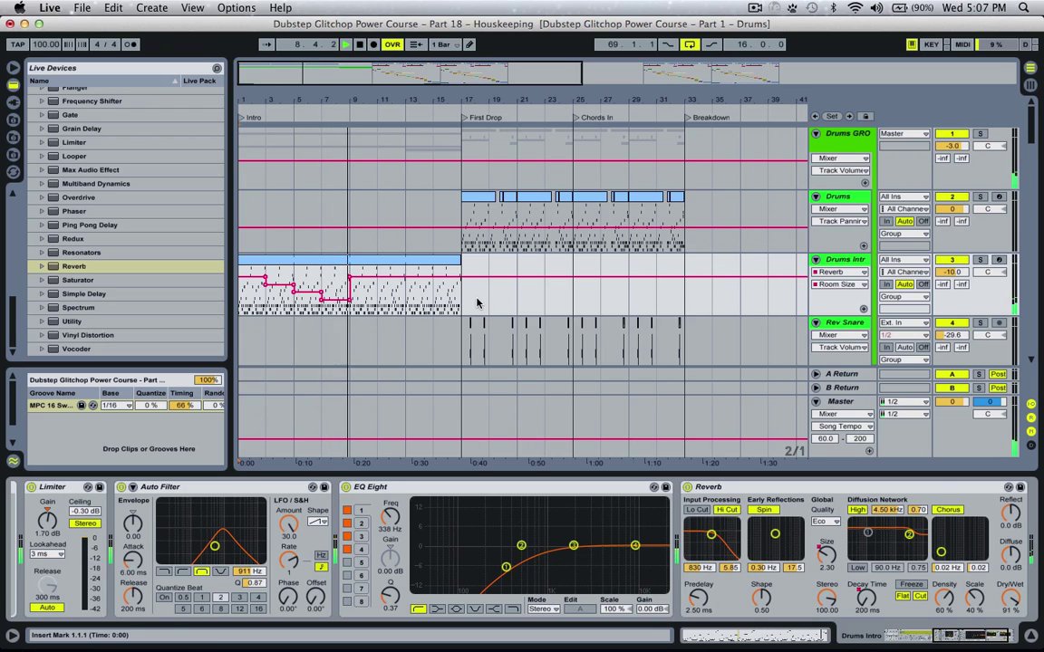
{"action": "left_click", "coordinate": [1011, 598]}
{"action": "key", "text": "space"}
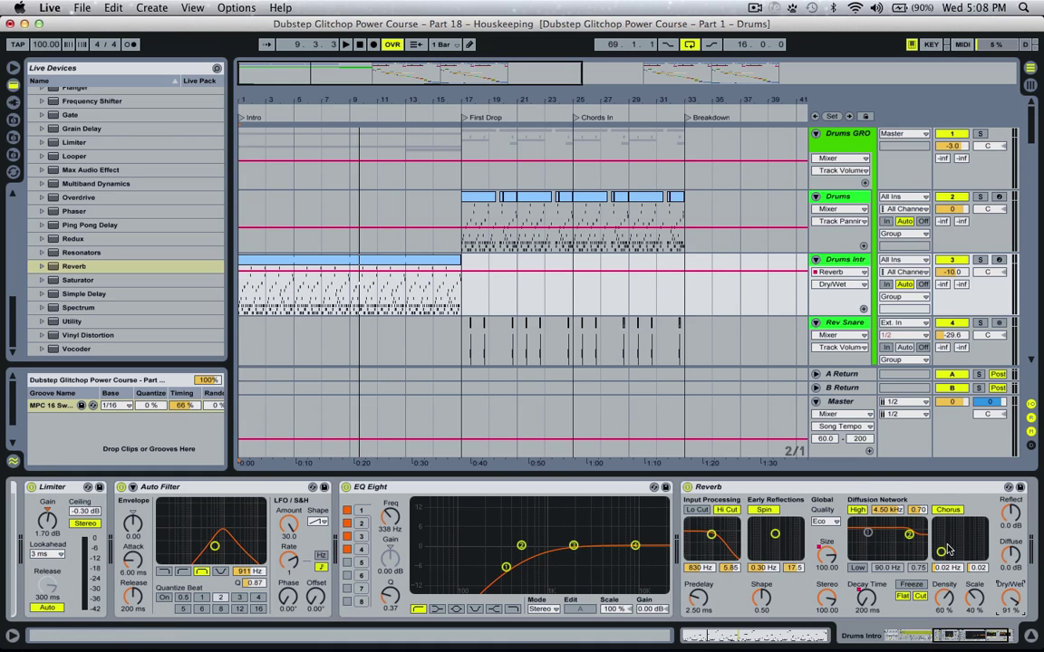
{"action": "mouse_move", "coordinate": [360, 292]}
{"action": "left_mouse_down"}
{"action": "mouse_move", "coordinate": [362, 353]}
{"action": "mouse_move", "coordinate": [460, 370]}
{"action": "left_mouse_up"}
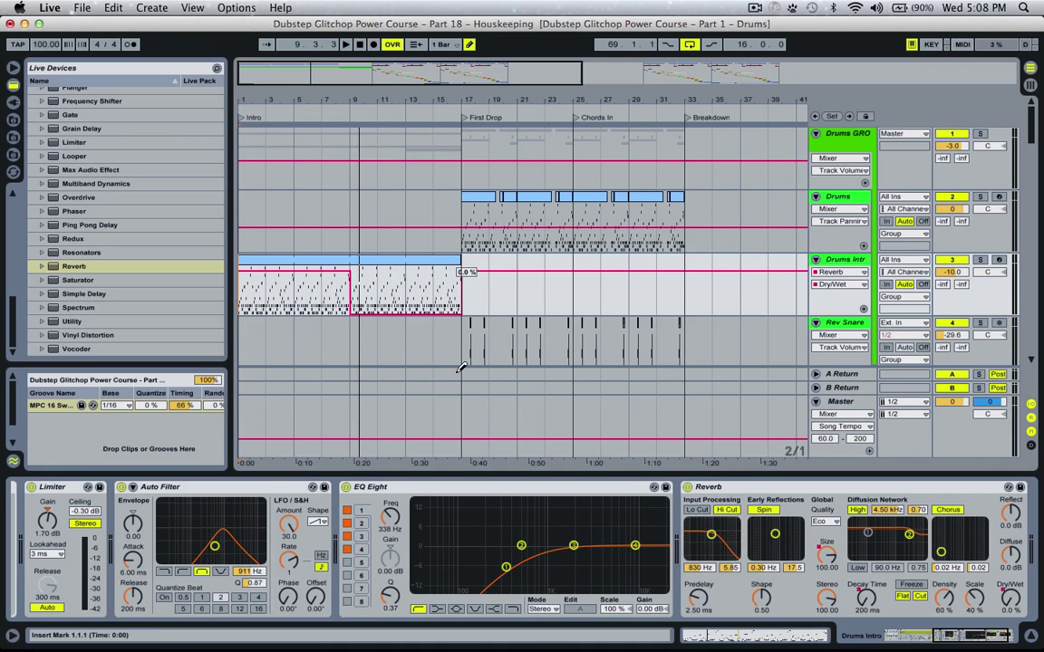
{"action": "key", "text": "super+b"}
{"action": "left_click", "coordinate": [348, 219]}
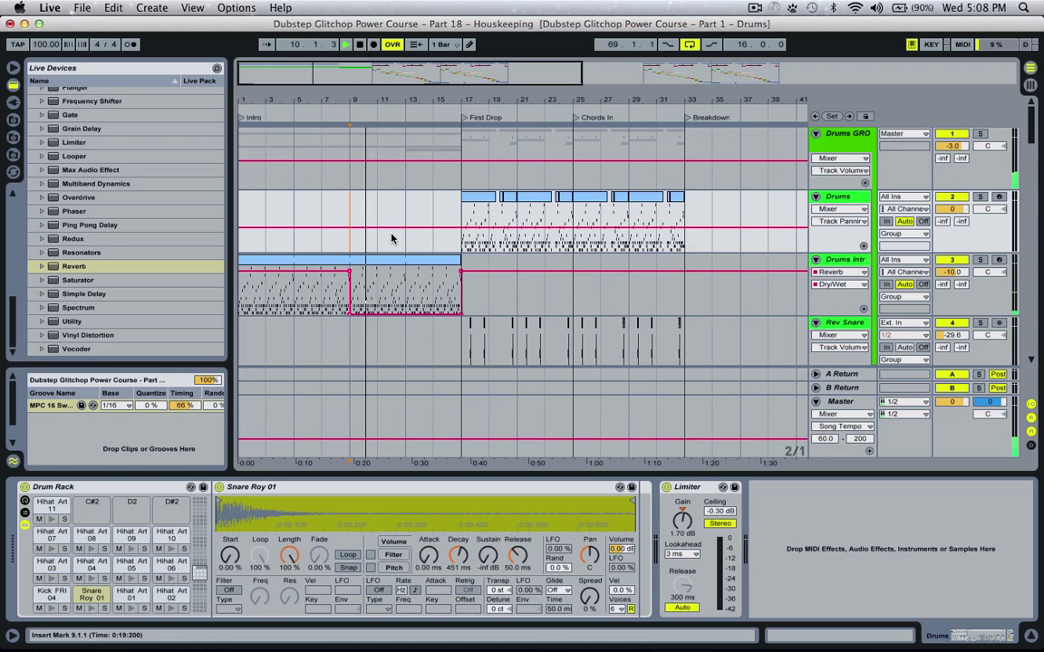
{"action": "key", "text": "space"}
Insert a MIDI track below Drums Intro, name it Drums Intro 2 and unfold it
{"action": "left_click", "coordinate": [863, 260]}
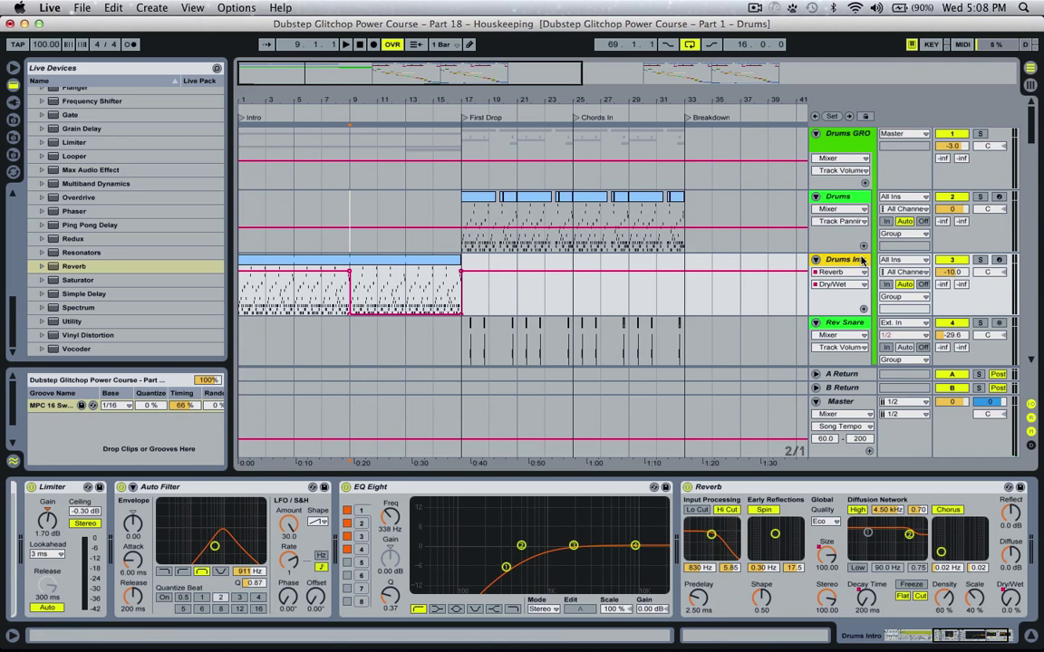
{"action": "key", "text": "super+shift+t"}
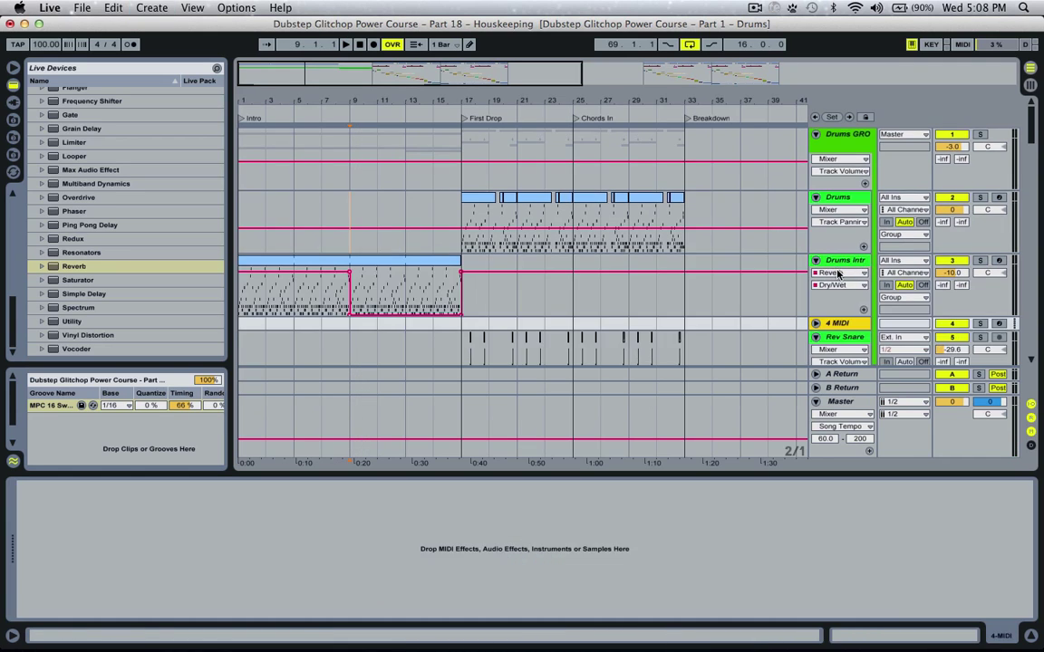
{"action": "left_click", "coordinate": [816, 324]}
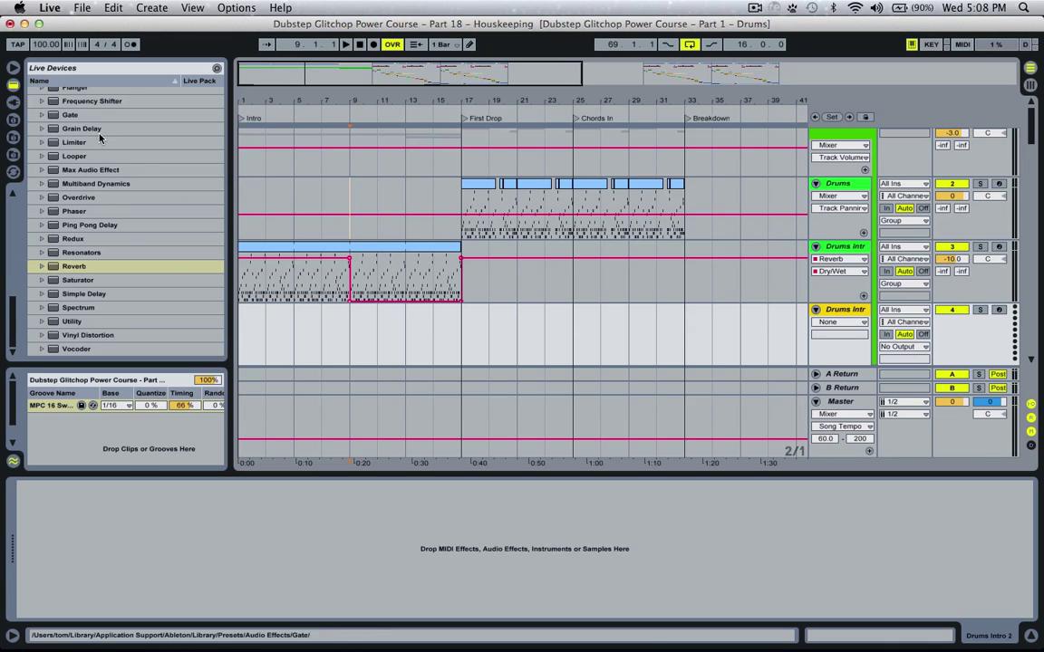
Load an empty Drum Rack onto the Drums Intro 2 track
{"action": "scroll", "coordinate": [124, 141], "scroll_direction": "up", "scroll_amount": 10}
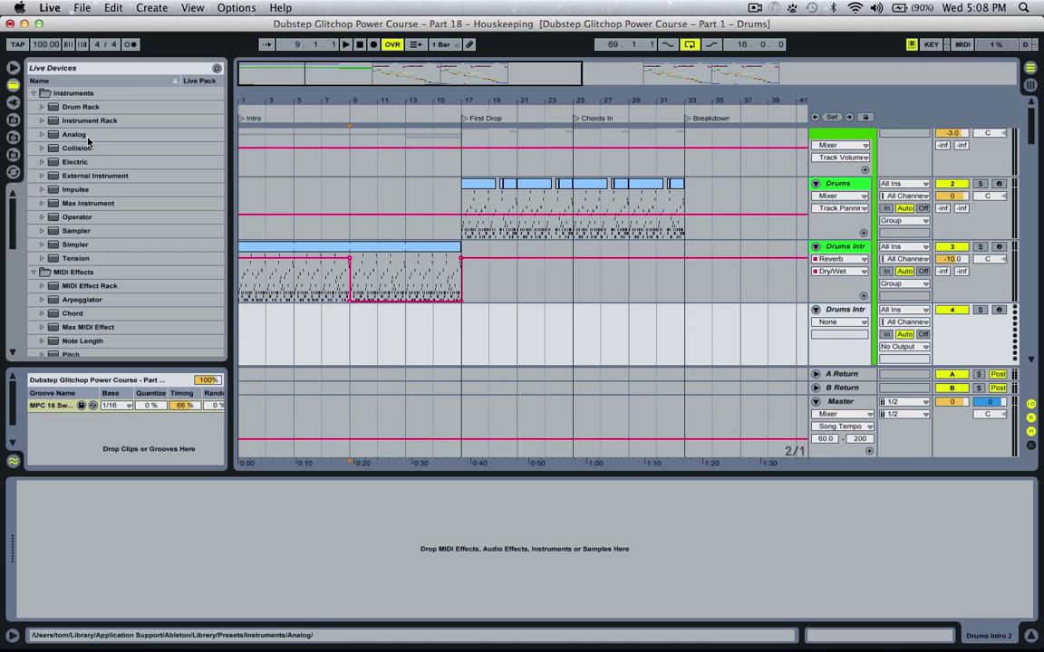
{"action": "left_click", "coordinate": [84, 108]}
{"action": "left_click_drag", "start_coordinate": [246, 288], "coordinate": [274, 345]}
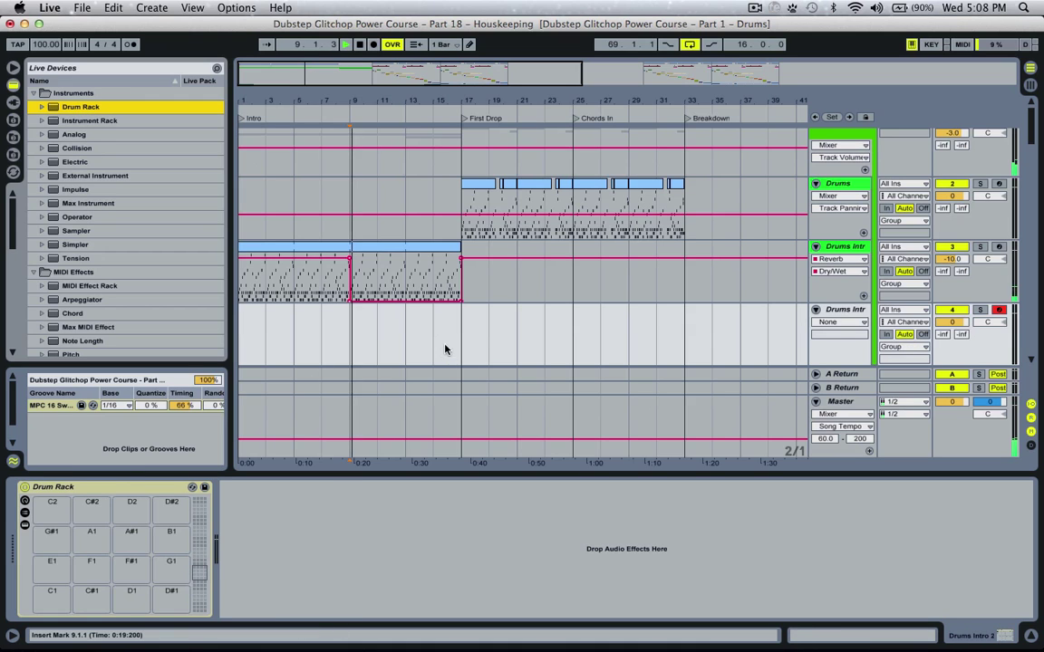
Create a MIDI clip at bar 9 on Drums Intro 2, set its loop length to 1 bar and extend it to bar 17
{"action": "key", "text": "super+shift+m"}
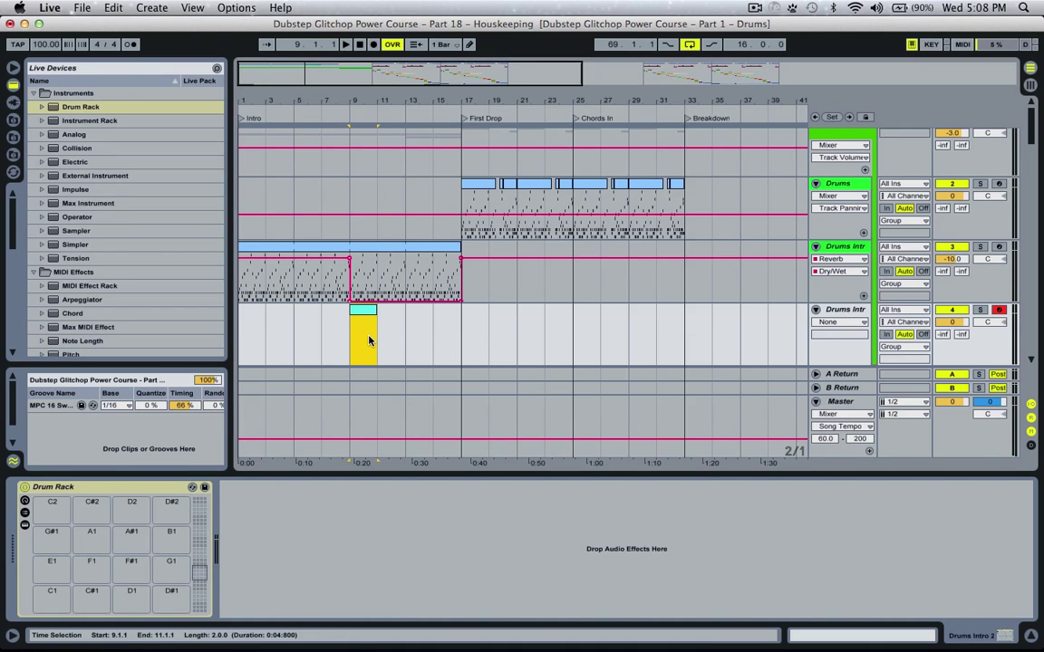
{"action": "double_click", "coordinate": [371, 311]}
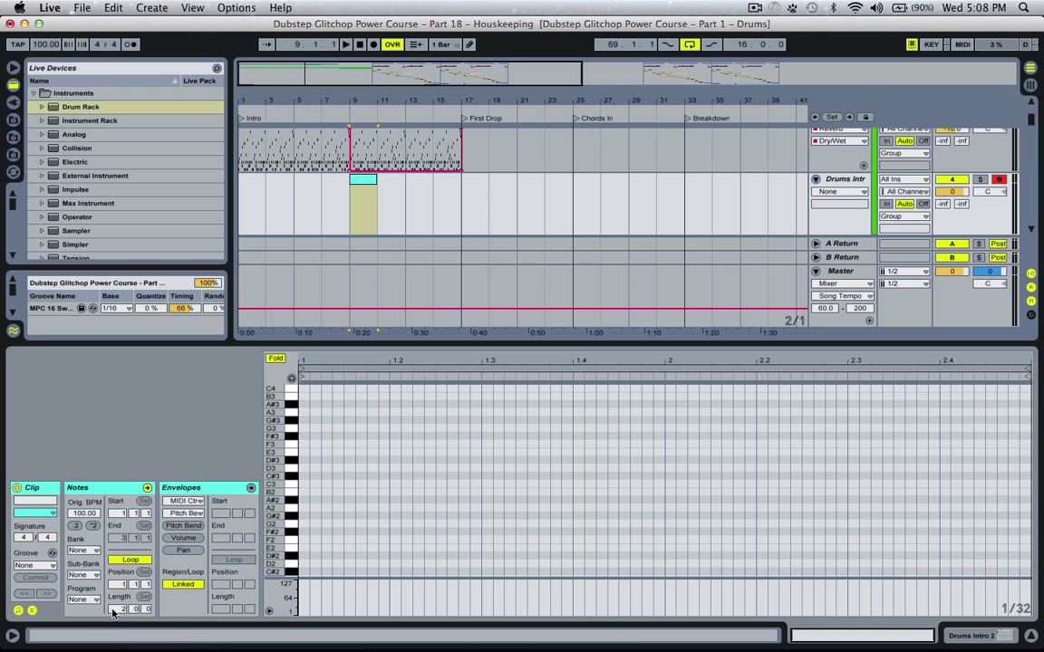
{"action": "left_click_drag", "start_coordinate": [113, 613], "coordinate": [112, 632]}
{"action": "left_click_drag", "start_coordinate": [371, 180], "coordinate": [460, 179]}
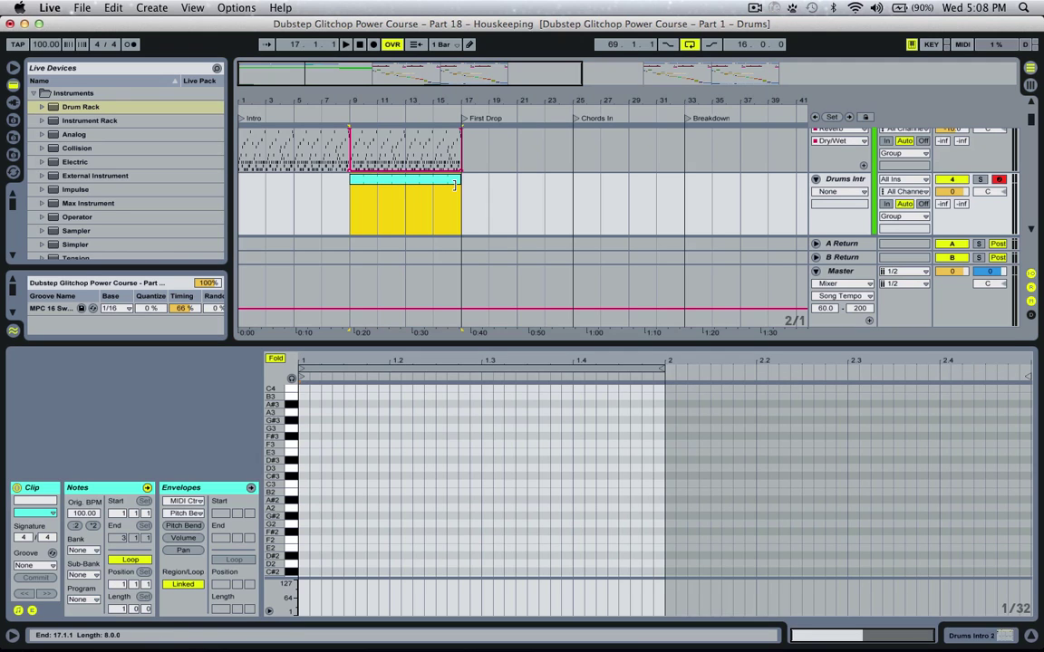
{"action": "key", "text": "space"}
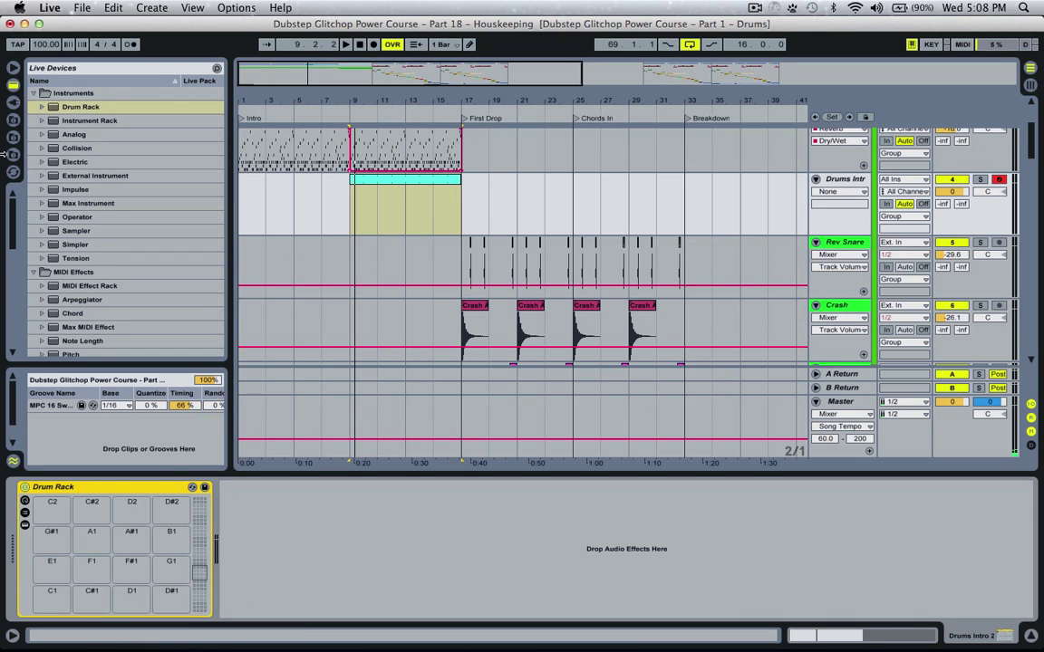
Browse the library samples to the Kicks folder under the KJ BEETZ Individual Drum hits
{"action": "left_click", "coordinate": [14, 138]}
{"action": "scroll", "coordinate": [73, 161], "scroll_direction": "up", "scroll_amount": 8}
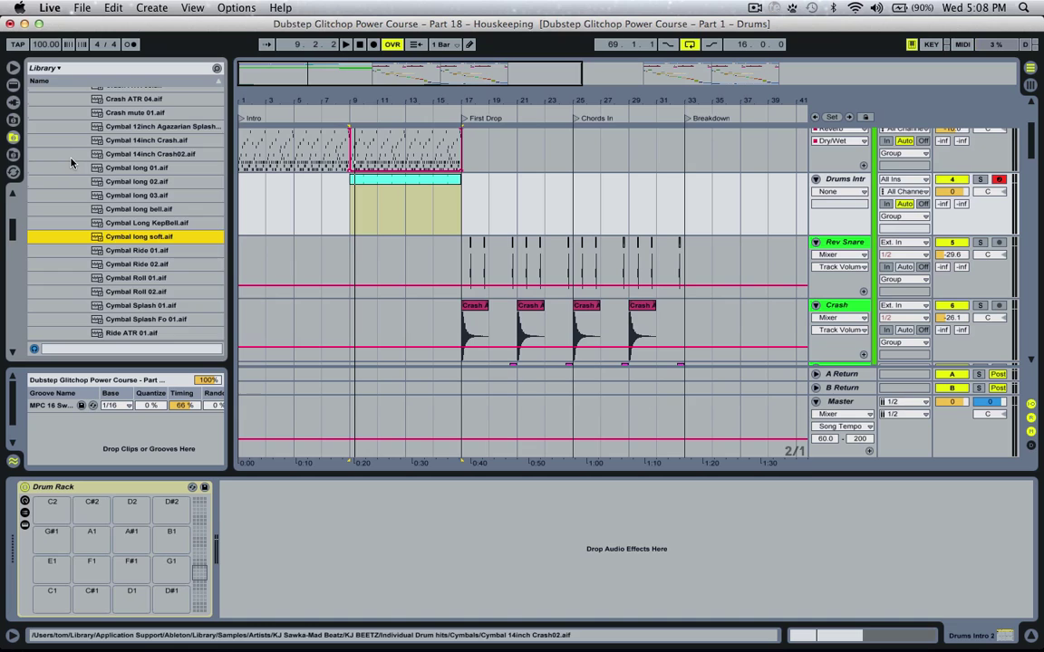
{"action": "left_click", "coordinate": [69, 245]}
{"action": "left_click", "coordinate": [67, 245]}
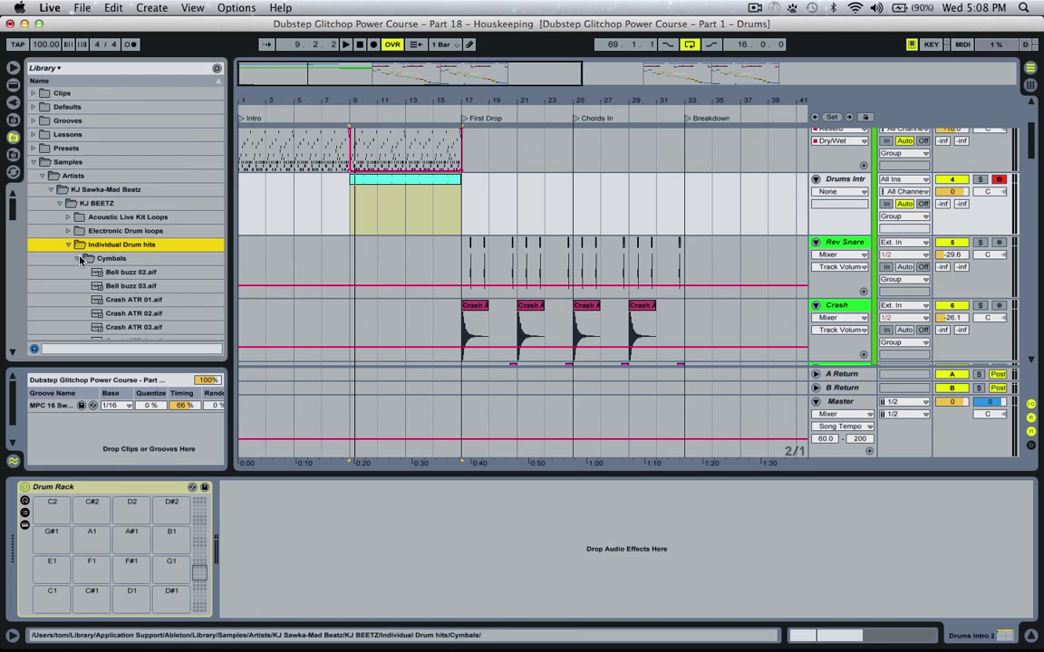
{"action": "left_click", "coordinate": [78, 258]}
{"action": "left_click", "coordinate": [76, 300]}
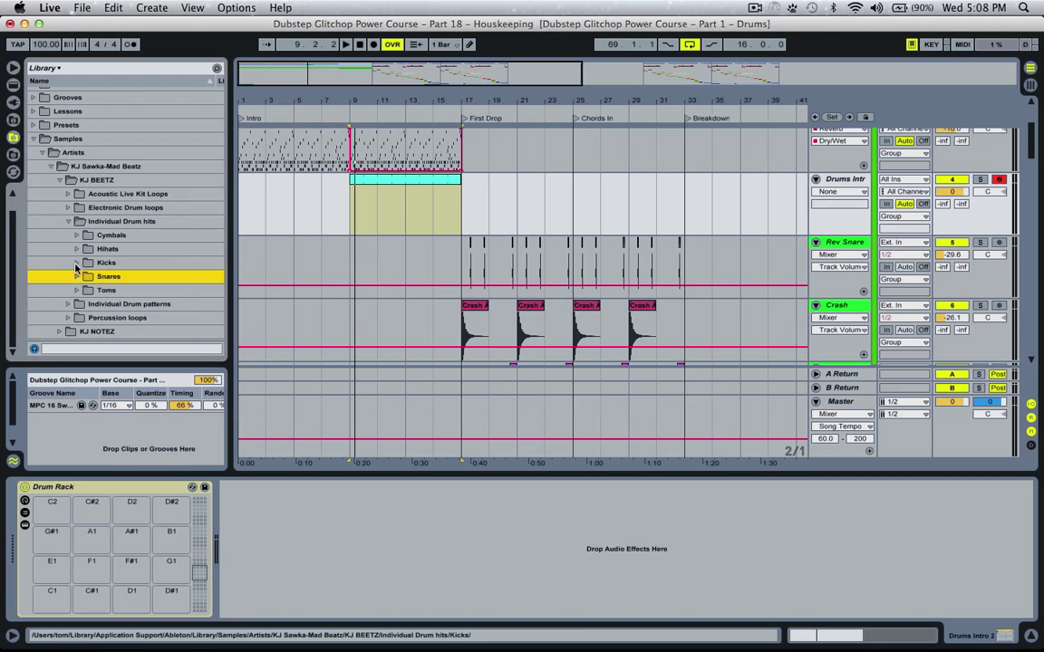
{"action": "left_click", "coordinate": [76, 263]}
{"action": "scroll", "coordinate": [68, 232], "scroll_direction": "down", "scroll_amount": 8}
Audition the kick samples and load Kick FS 02 onto pad C1 of the Drums Intro 2 Drum Rack
{"action": "left_click", "coordinate": [152, 232]}
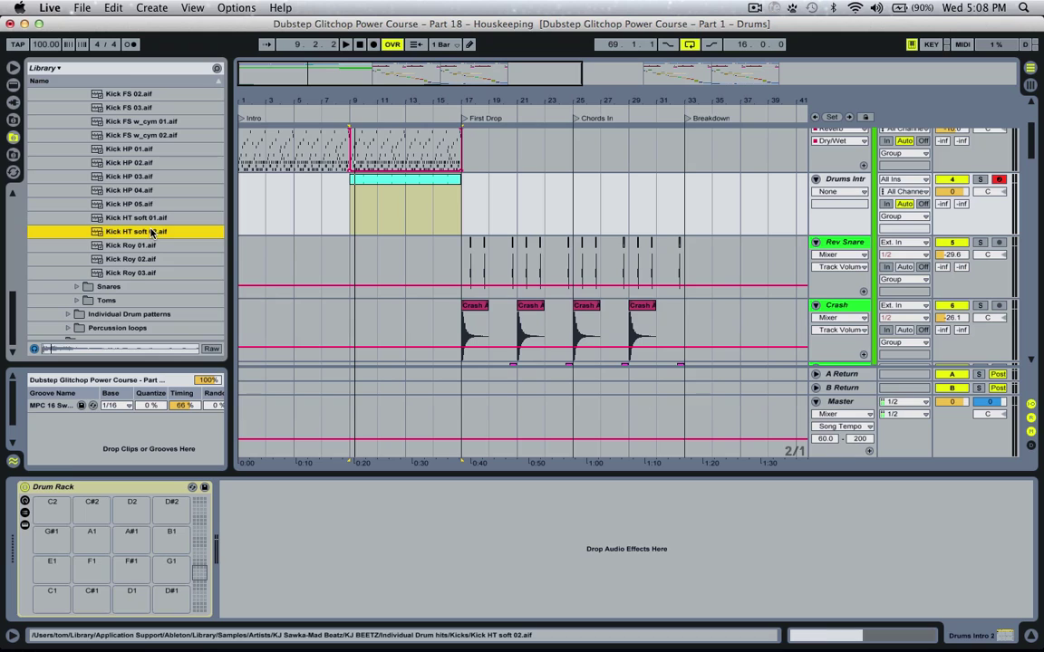
{"action": "key", "text": "Up"}
{"action": "key", "text": "Up"}
{"action": "key", "text": "Up"}
{"action": "key", "text": "Up"}
{"action": "key", "text": "Up"}
{"action": "key", "text": "Up"}
{"action": "key", "text": "Up"}
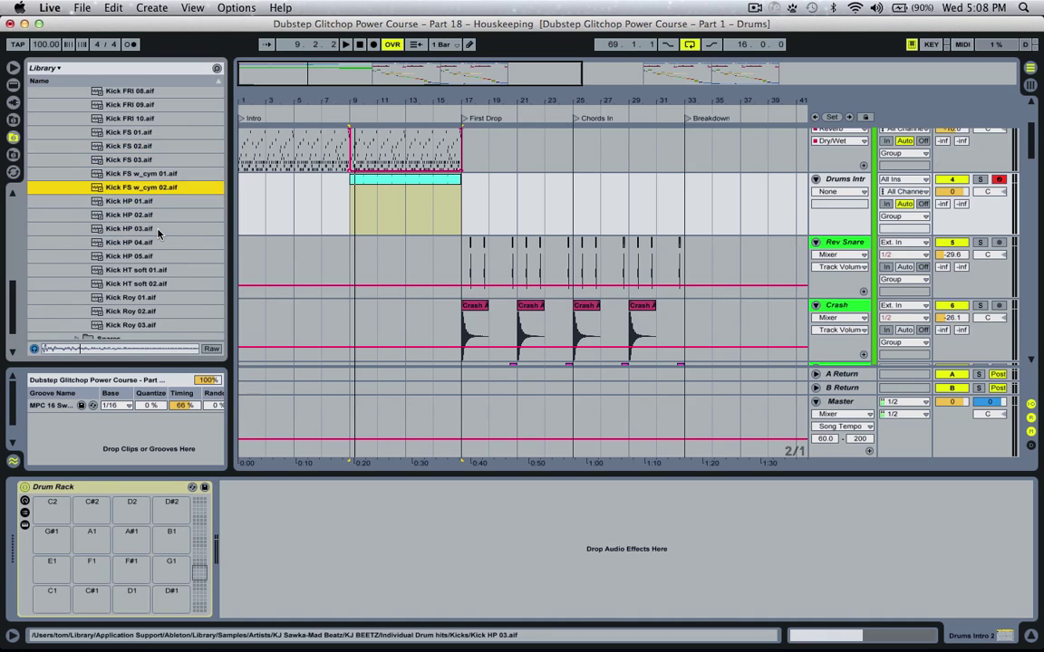
{"action": "key", "text": "Up"}
{"action": "key", "text": "Up"}
{"action": "key", "text": "Up"}
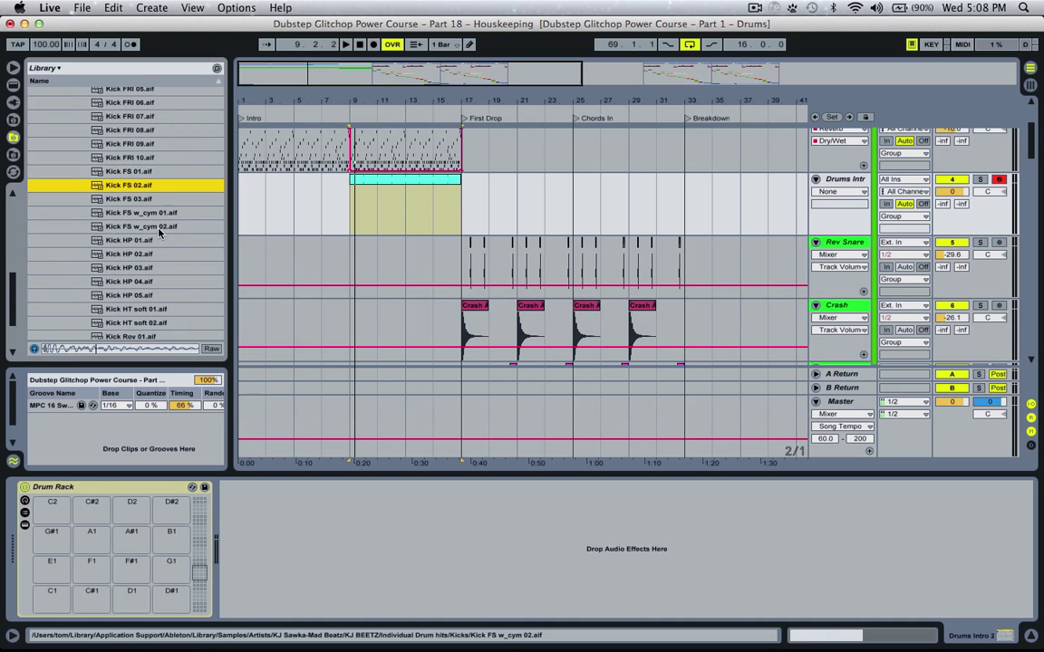
{"action": "key", "text": "Up"}
{"action": "left_click_drag", "start_coordinate": [139, 188], "coordinate": [68, 536]}
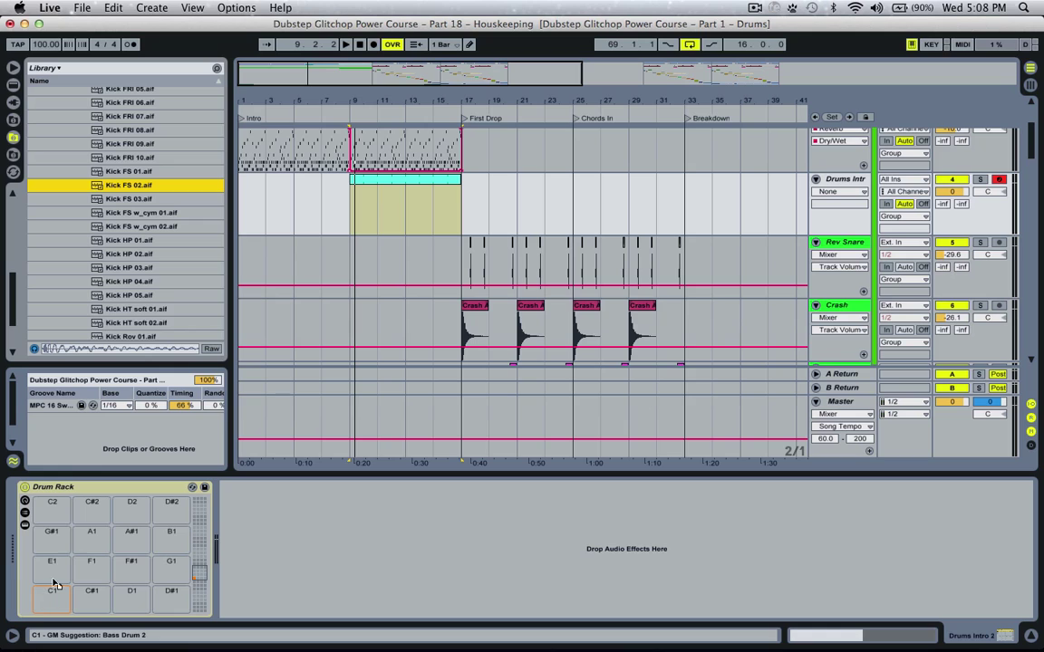
Collapse the Kicks folder and expand the Snares folder in the sample library
{"action": "scroll", "coordinate": [112, 177], "scroll_direction": "up", "scroll_amount": 6}
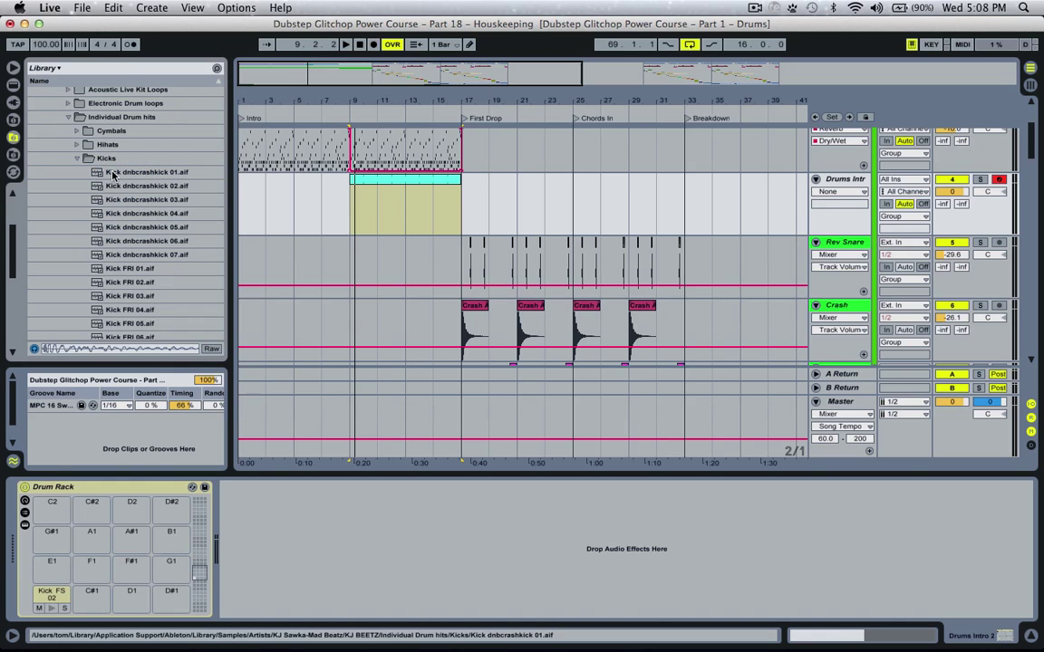
{"action": "left_click", "coordinate": [79, 158]}
{"action": "left_click", "coordinate": [78, 172]}
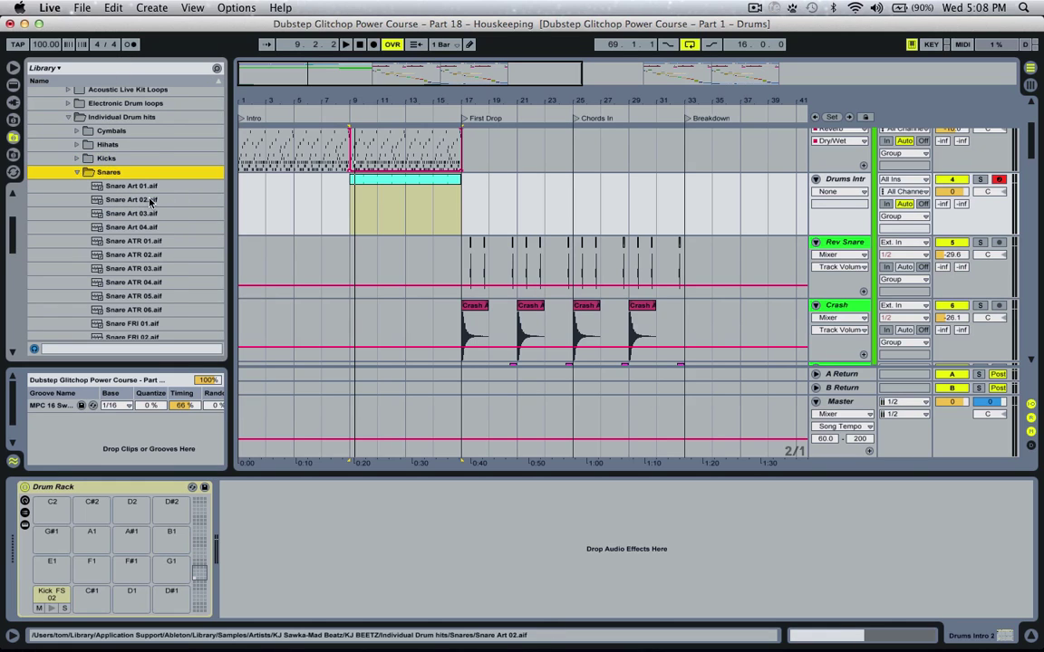
Audition the snare samples and load Snare Roy short 02 onto pad C#1 of the Drum Rack
{"action": "scroll", "coordinate": [150, 203], "scroll_direction": "down", "scroll_amount": 3}
{"action": "scroll", "coordinate": [156, 195], "scroll_direction": "up", "scroll_amount": 3}
{"action": "left_click", "coordinate": [133, 189]}
{"action": "key", "text": "Down"}
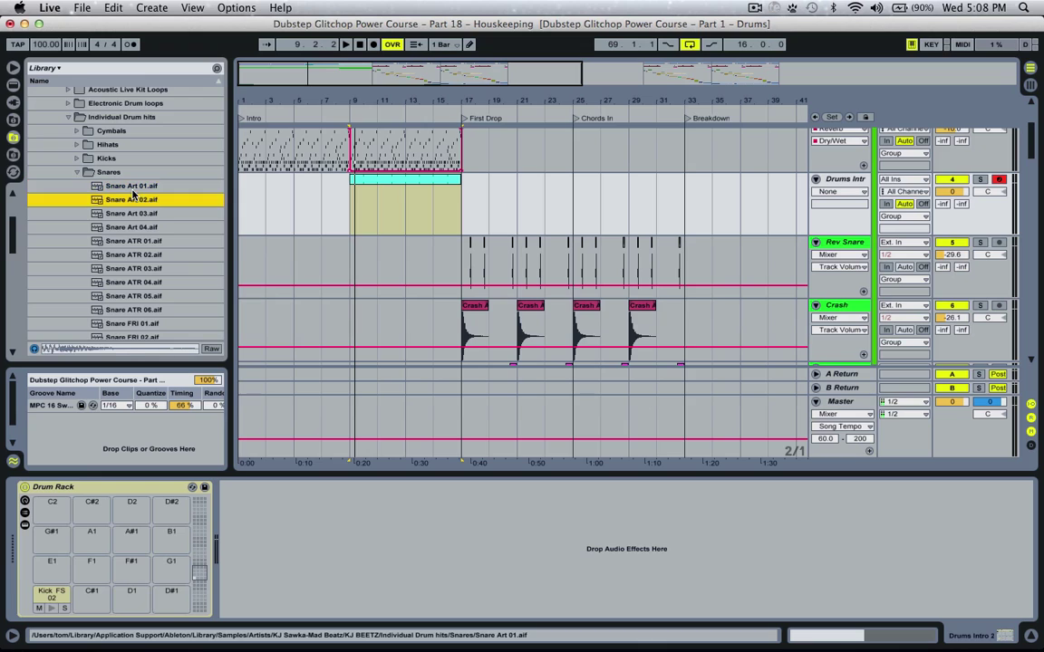
{"action": "scroll", "coordinate": [145, 217], "scroll_direction": "down", "scroll_amount": 4}
{"action": "left_click", "coordinate": [154, 234]}
{"action": "key", "text": "Down"}
{"action": "scroll", "coordinate": [154, 234], "scroll_direction": "down", "scroll_amount": 4}
{"action": "left_click", "coordinate": [154, 233]}
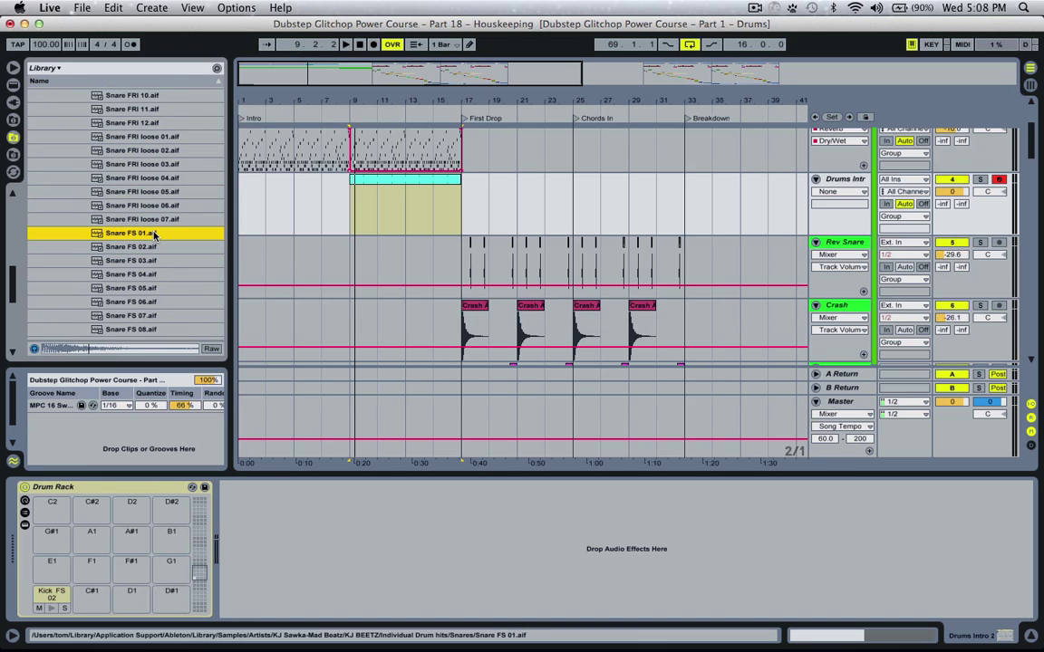
{"action": "scroll", "coordinate": [154, 235], "scroll_direction": "down", "scroll_amount": 5}
{"action": "left_click", "coordinate": [154, 230]}
{"action": "key", "text": "Down"}
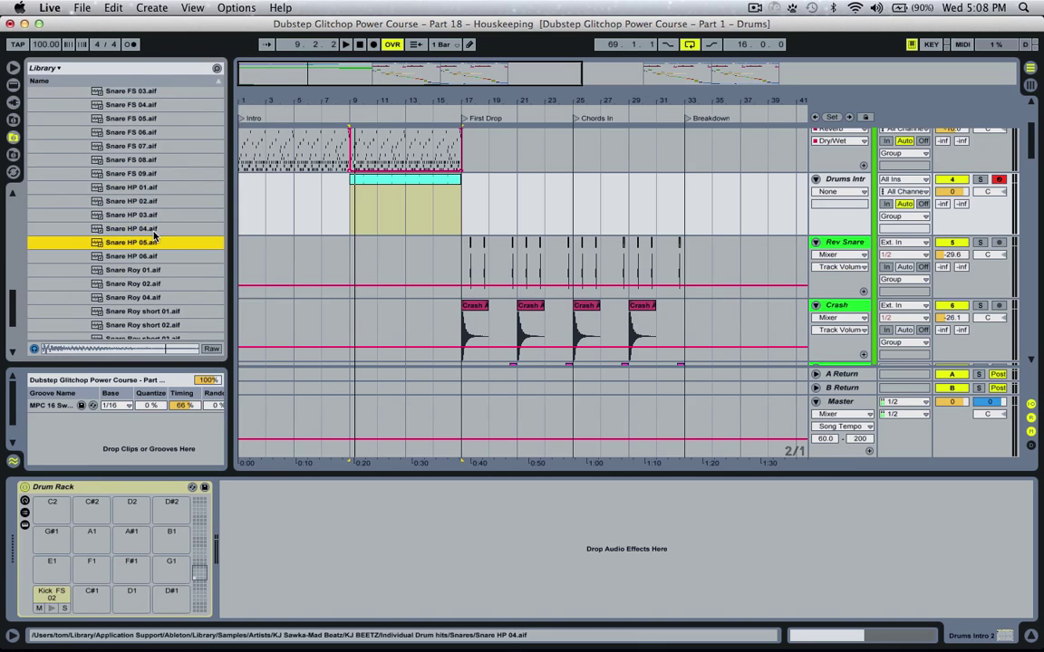
{"action": "scroll", "coordinate": [154, 234], "scroll_direction": "down", "scroll_amount": 4}
{"action": "left_click", "coordinate": [154, 236]}
{"action": "key", "text": "Up"}
{"action": "key", "text": "Up"}
{"action": "key", "text": "Up"}
{"action": "key", "text": "Up"}
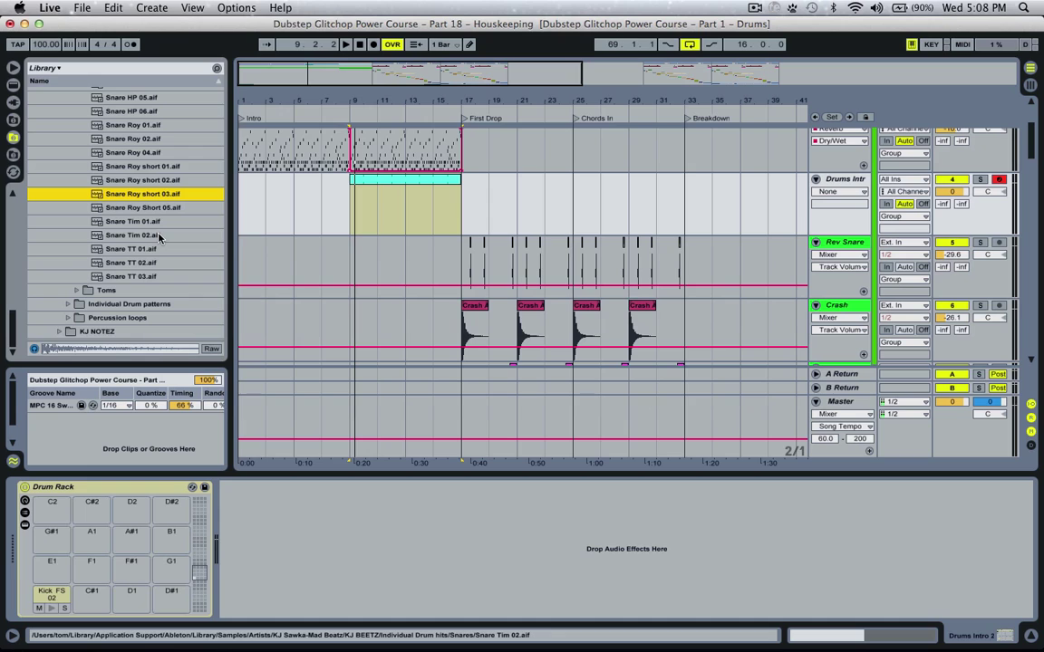
{"action": "key", "text": "Down"}
{"action": "key", "text": "Up"}
{"action": "left_click_drag", "start_coordinate": [165, 181], "coordinate": [100, 553]}
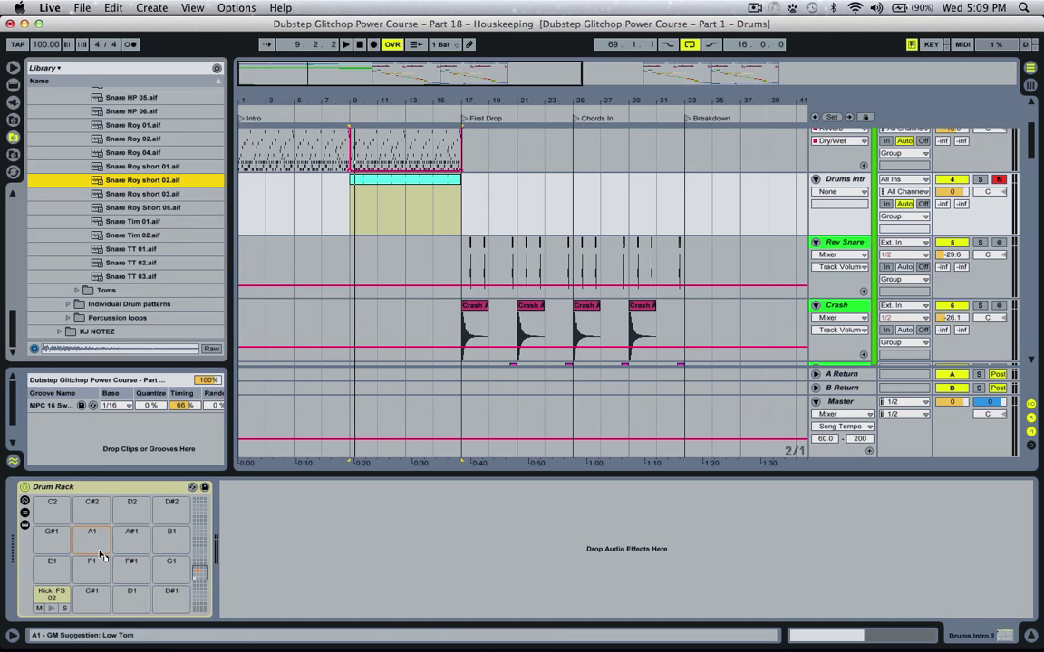
Browse to the Cymbals folder, audition the ride cymbals and load Cymbal Ride 01 onto pad D1
{"action": "scroll", "coordinate": [95, 163], "scroll_direction": "up", "scroll_amount": 15}
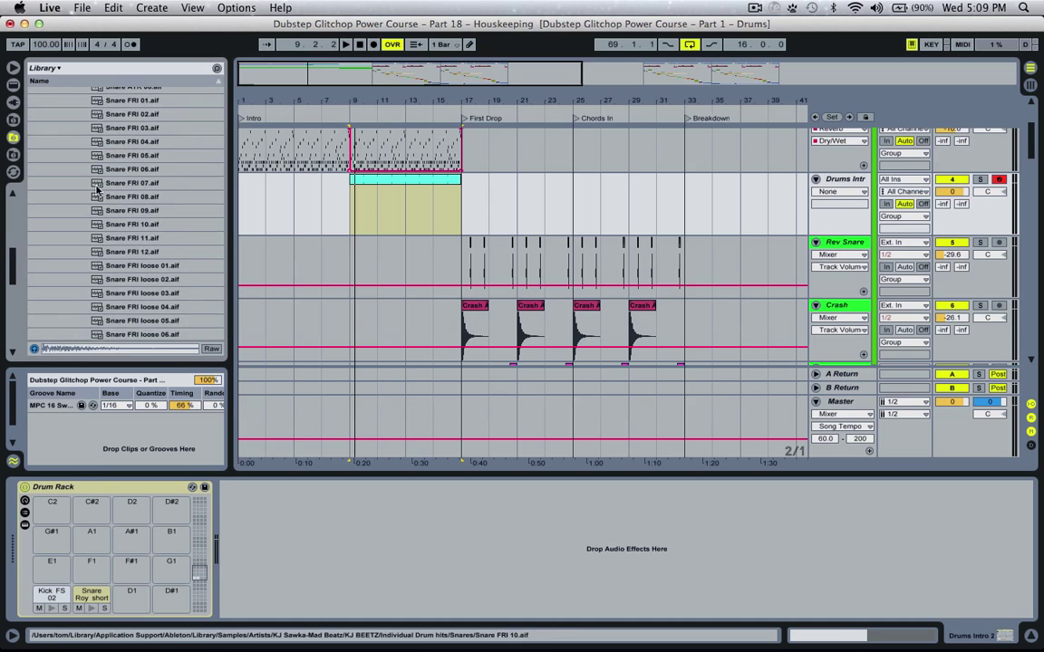
{"action": "left_click", "coordinate": [77, 299]}
{"action": "left_click", "coordinate": [77, 258]}
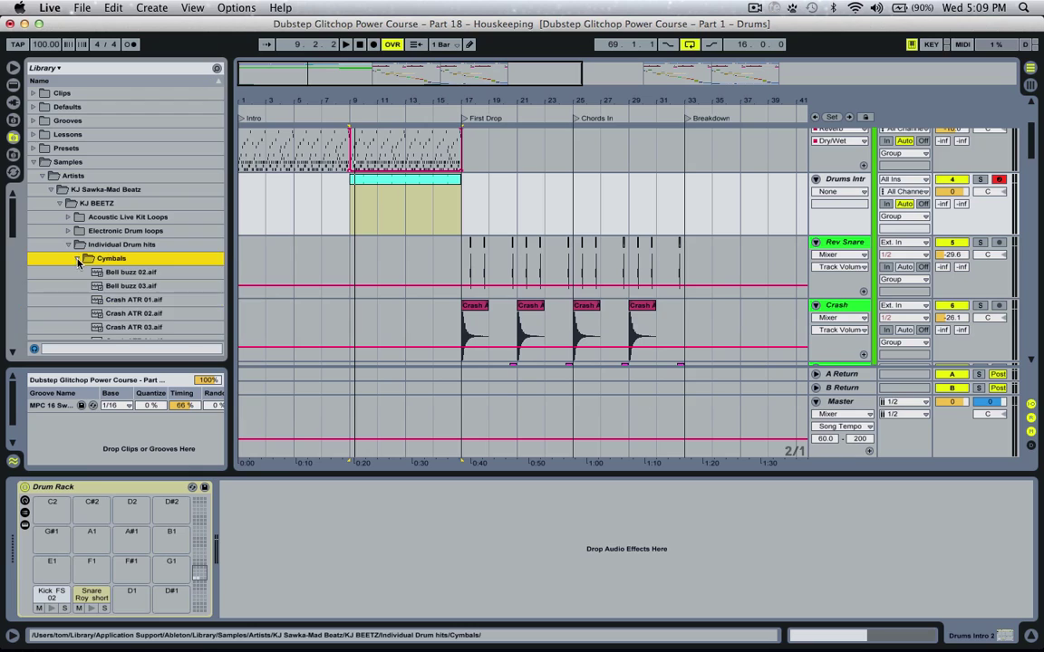
{"action": "scroll", "coordinate": [160, 297], "scroll_direction": "down", "scroll_amount": 4}
{"action": "scroll", "coordinate": [161, 304], "scroll_direction": "down", "scroll_amount": 10}
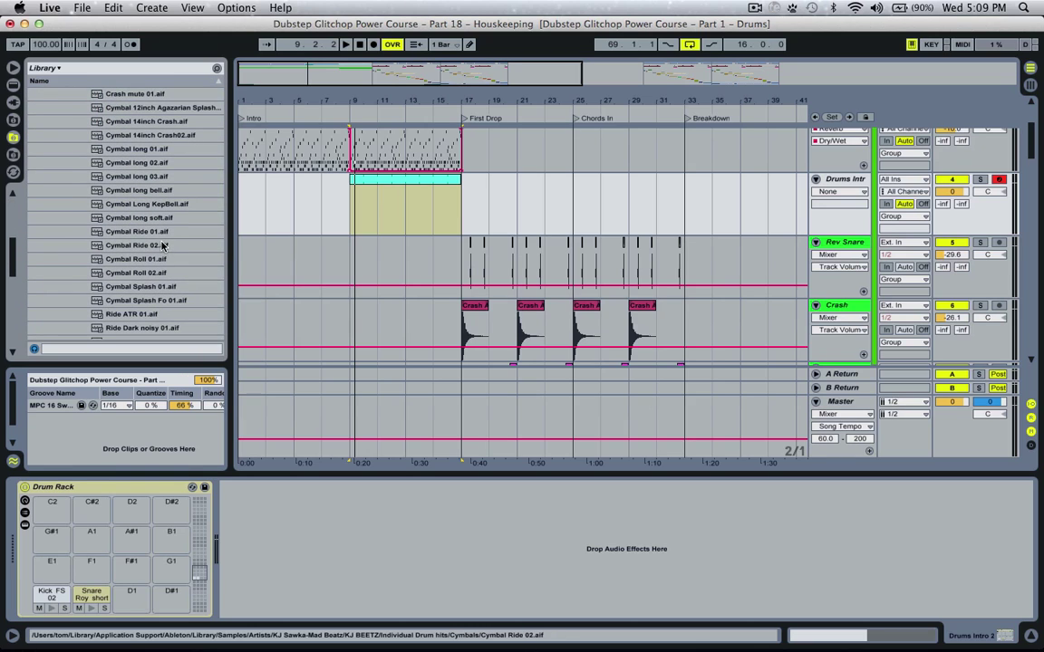
{"action": "left_click", "coordinate": [155, 235]}
{"action": "left_click", "coordinate": [156, 244]}
{"action": "key", "text": "Up"}
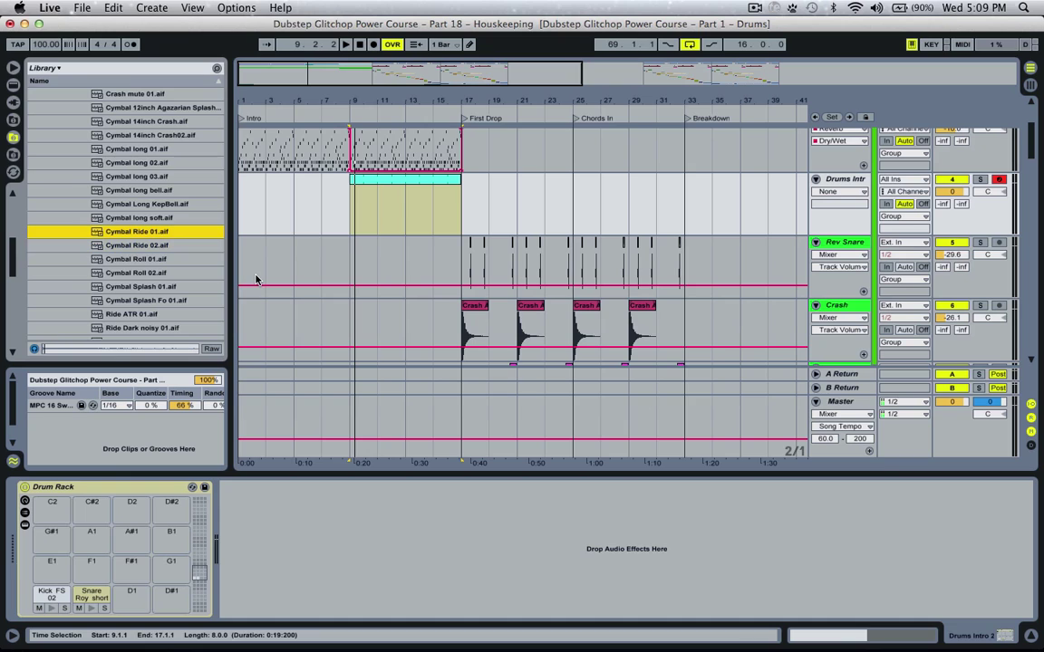
{"action": "left_click_drag", "start_coordinate": [148, 232], "coordinate": [113, 583]}
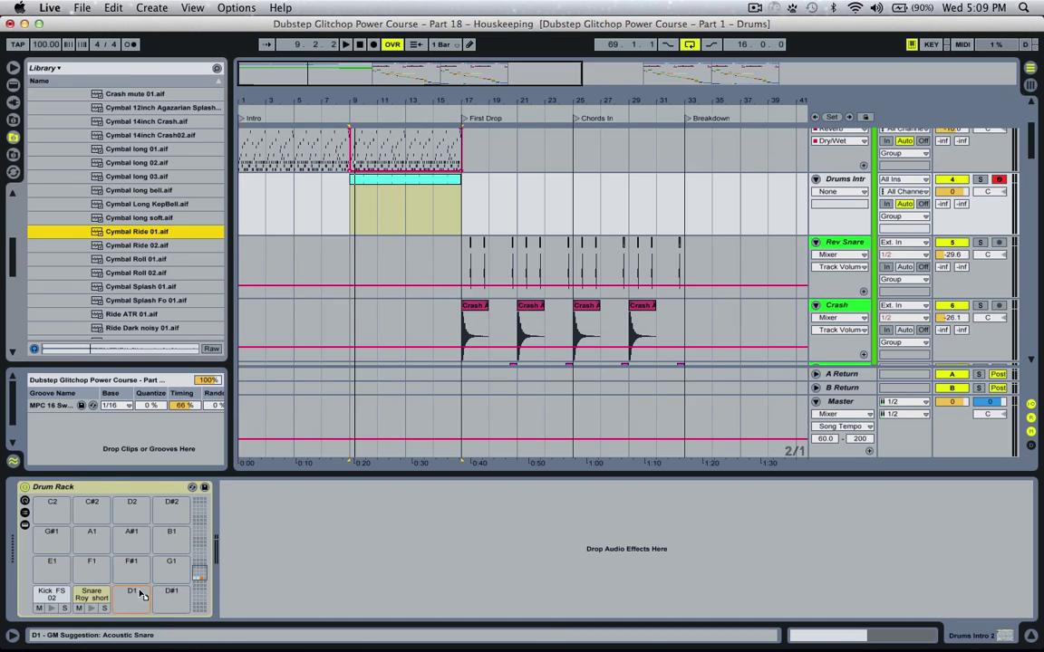
Program the Drums Intro 2 clip with kicks on 1.1 and every sixteenth of beat 3, and snares on beats 2 and 4
{"action": "double_click", "coordinate": [440, 196]}
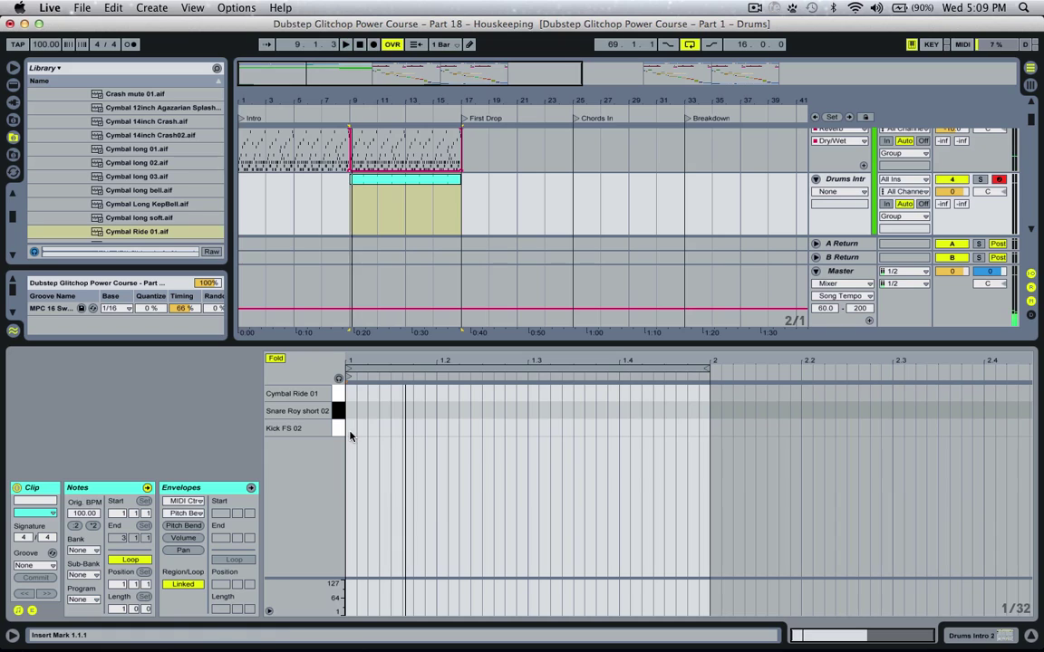
{"action": "double_click", "coordinate": [349, 432]}
{"action": "double_click", "coordinate": [439, 412]}
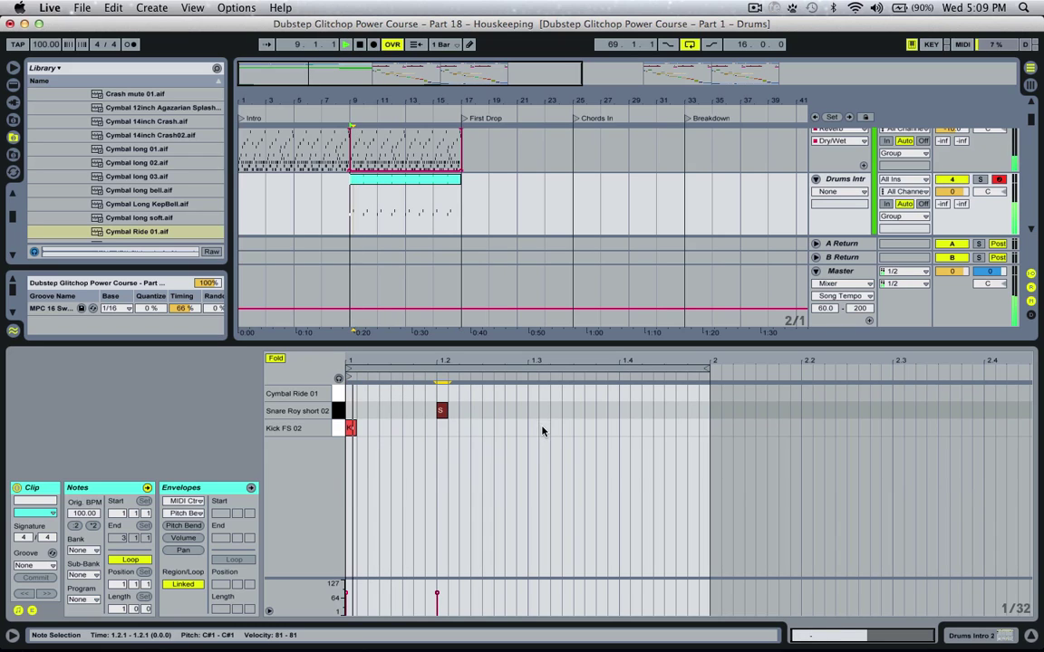
{"action": "key", "text": "a"}
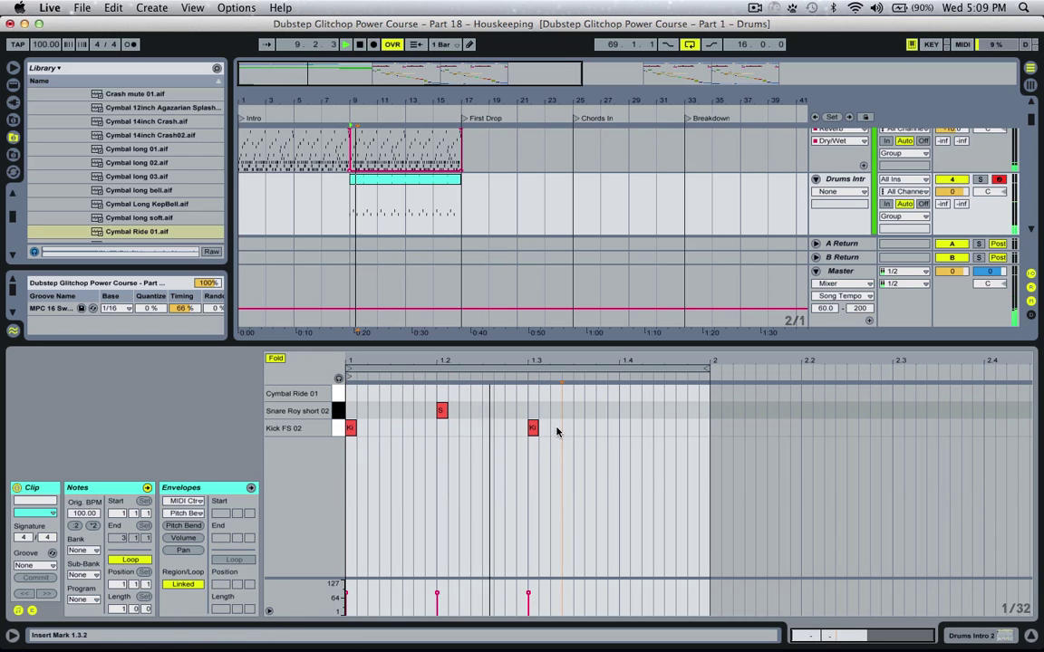
{"action": "key", "text": "a"}
{"action": "key", "text": "a"}
{"action": "key", "text": "a"}
{"action": "double_click", "coordinate": [623, 410]}
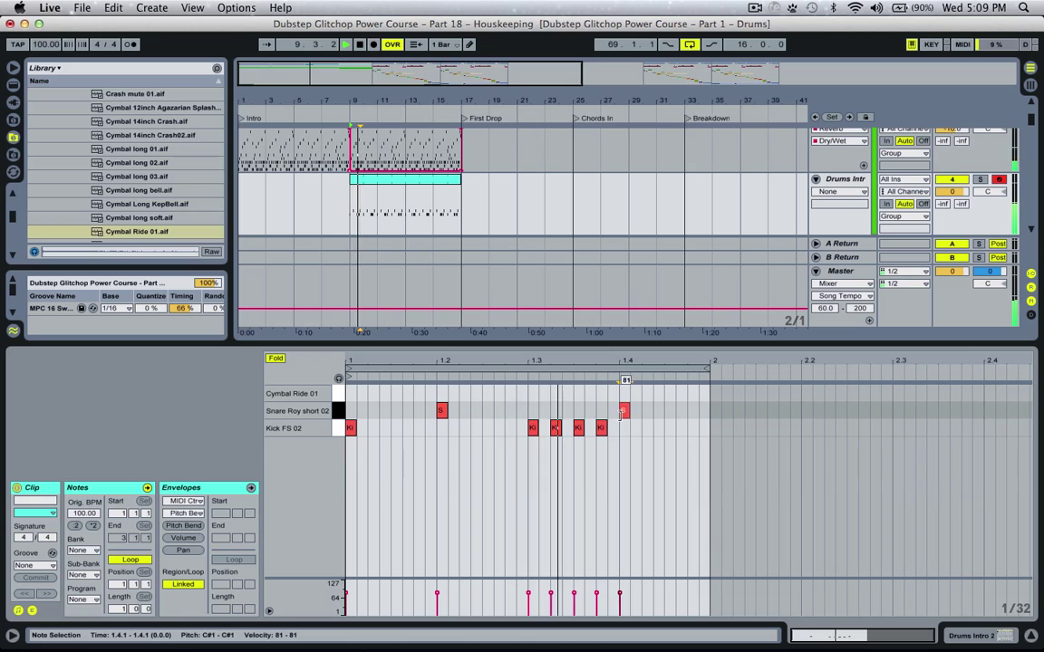
Apply the MPC 16 swing groove from the groove pool to the Drums Intro 2 clip and play it back
{"action": "key", "text": "space"}
{"action": "left_click", "coordinate": [46, 310]}
{"action": "left_click", "coordinate": [418, 168]}
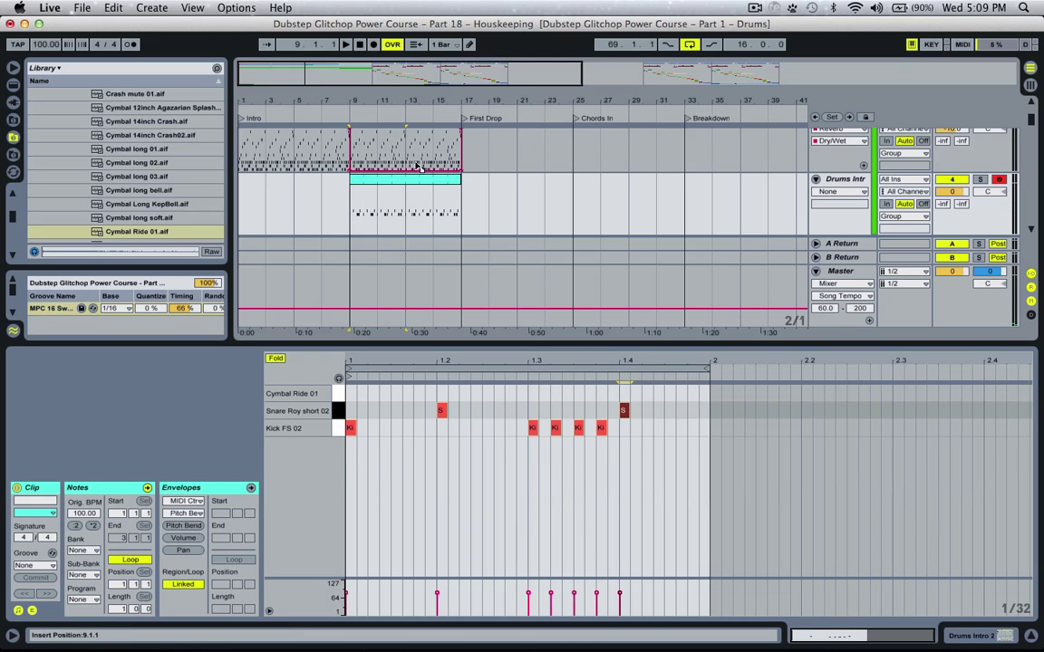
{"action": "key", "text": "space"}
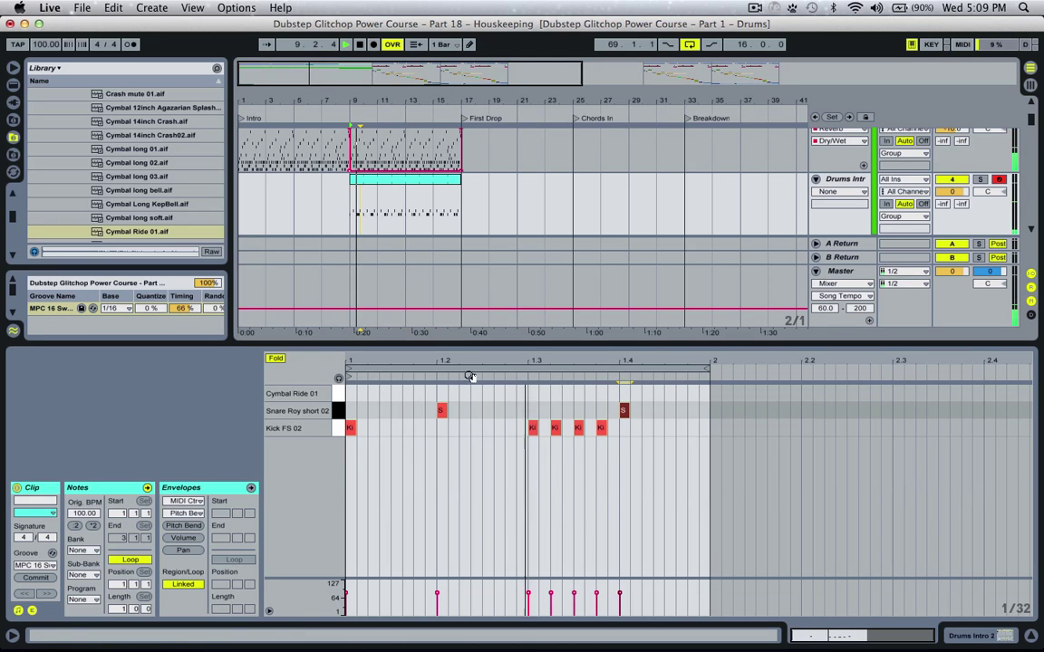
{"action": "key", "text": "space"}
Shorten the second and fourth kicks of beat 3 and both snare notes, and listen to the result
{"action": "left_click", "coordinate": [554, 427]}
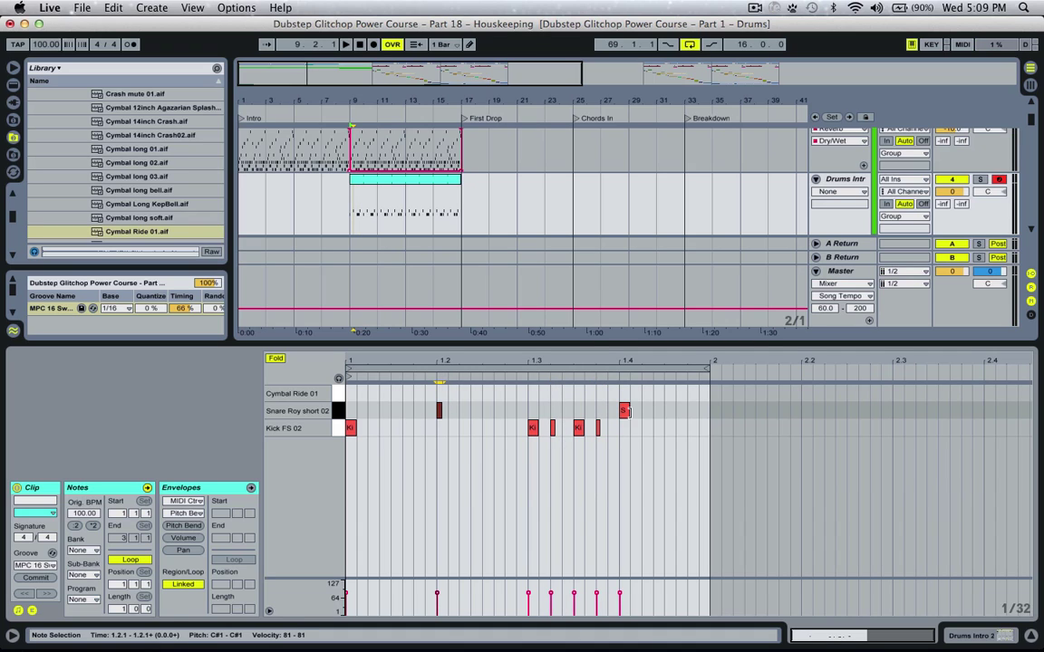
{"action": "key", "text": "space"}
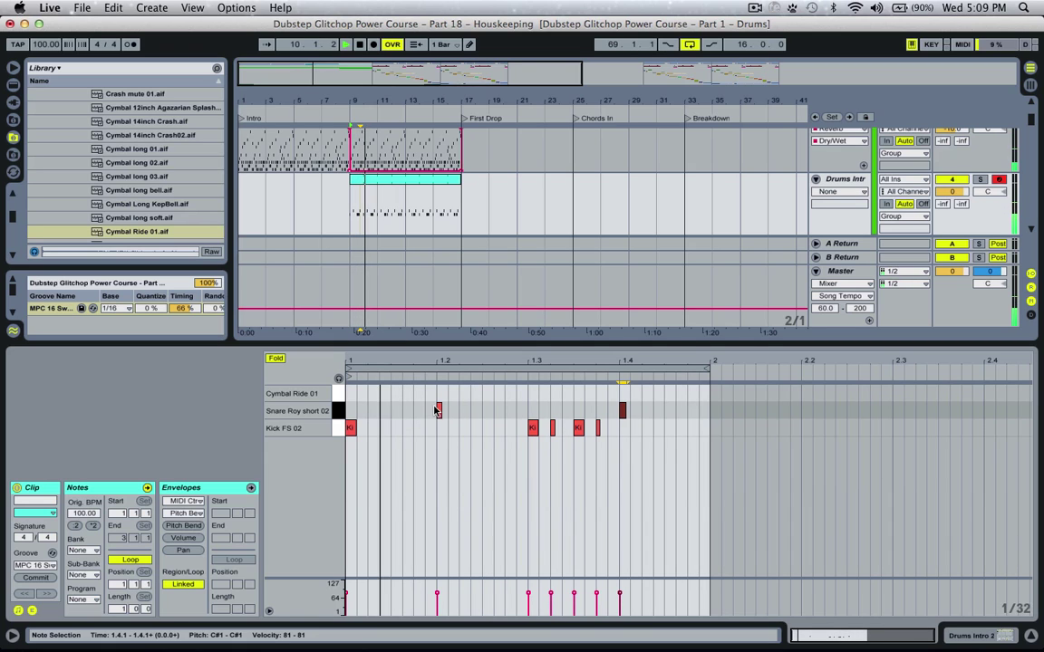
{"action": "left_click", "coordinate": [844, 179]}
{"action": "key", "text": "space"}
Transpose the Snare Roy short 02 pad up by 9 semitones and play the pattern back
{"action": "double_click", "coordinate": [844, 180]}
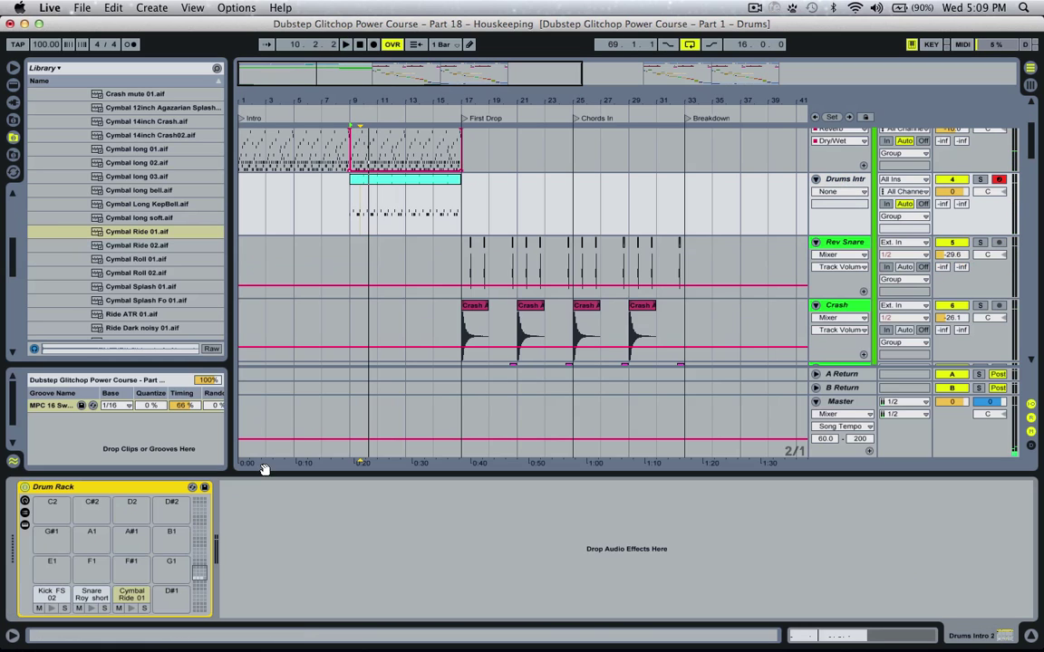
{"action": "left_click", "coordinate": [79, 604]}
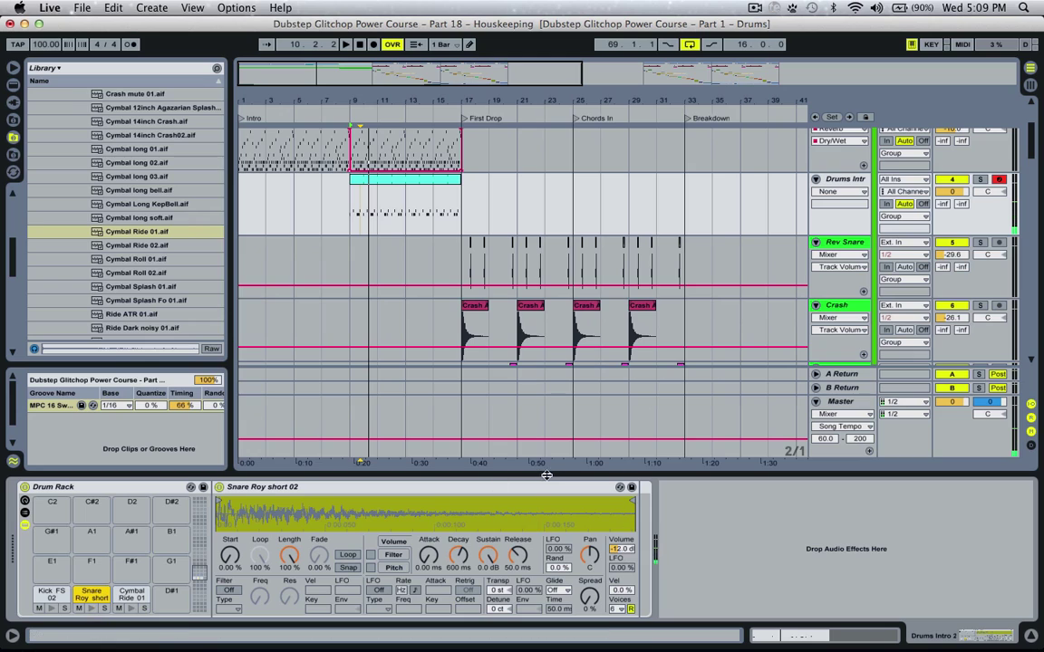
{"action": "left_click_drag", "start_coordinate": [496, 590], "coordinate": [497, 567]}
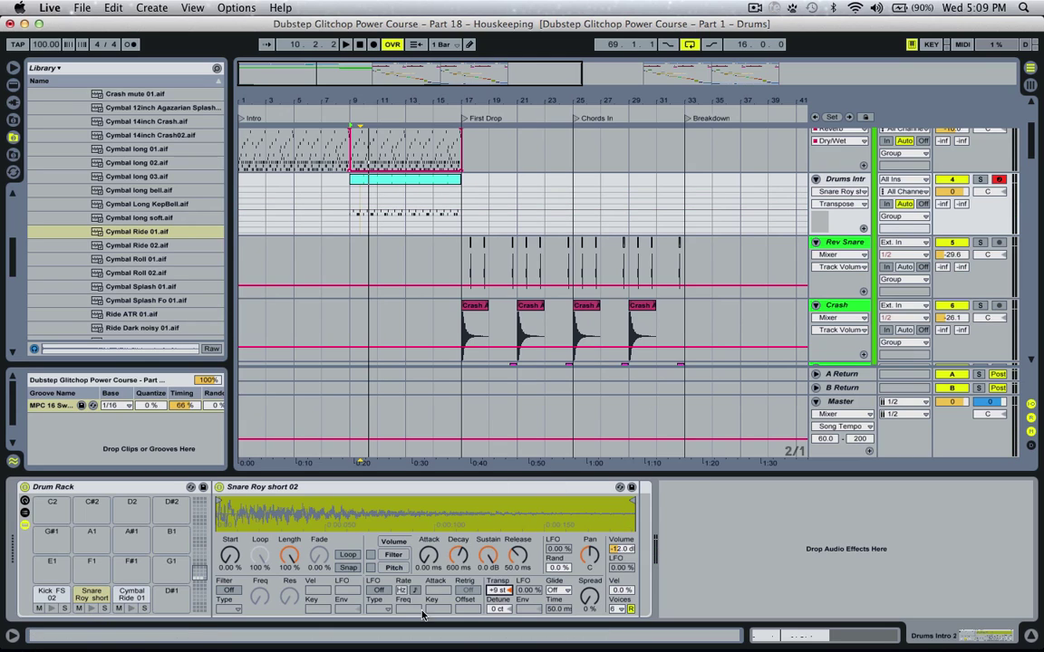
{"action": "key", "text": "space"}
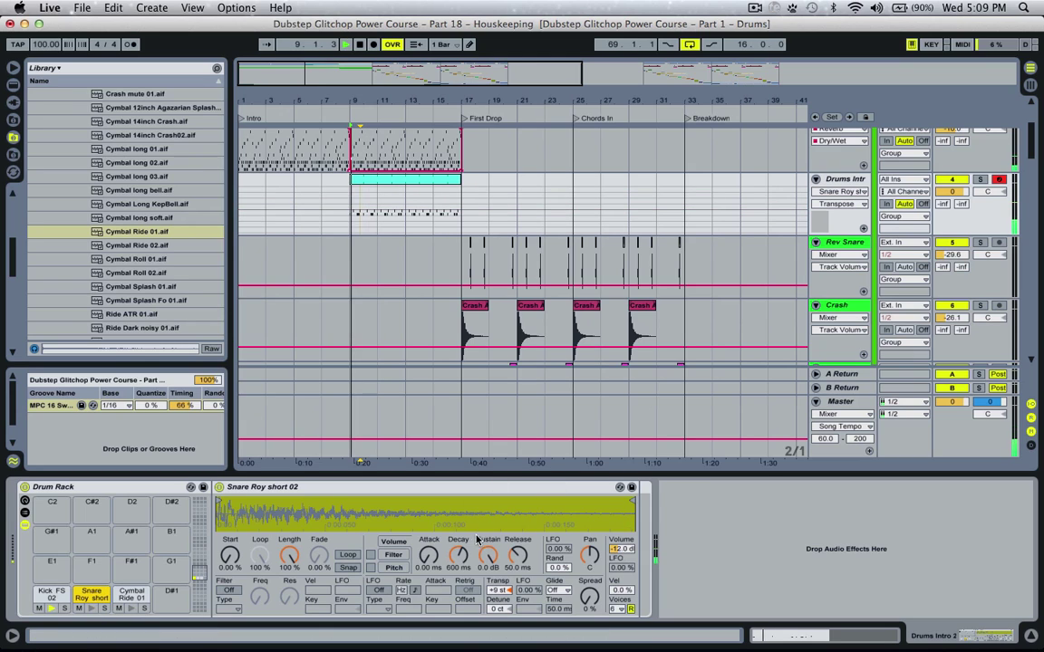
Lengthen the snare notes on beats 2 and 4 of the Drums Intro 2 clip to a full 1/32 note
{"action": "double_click", "coordinate": [388, 184]}
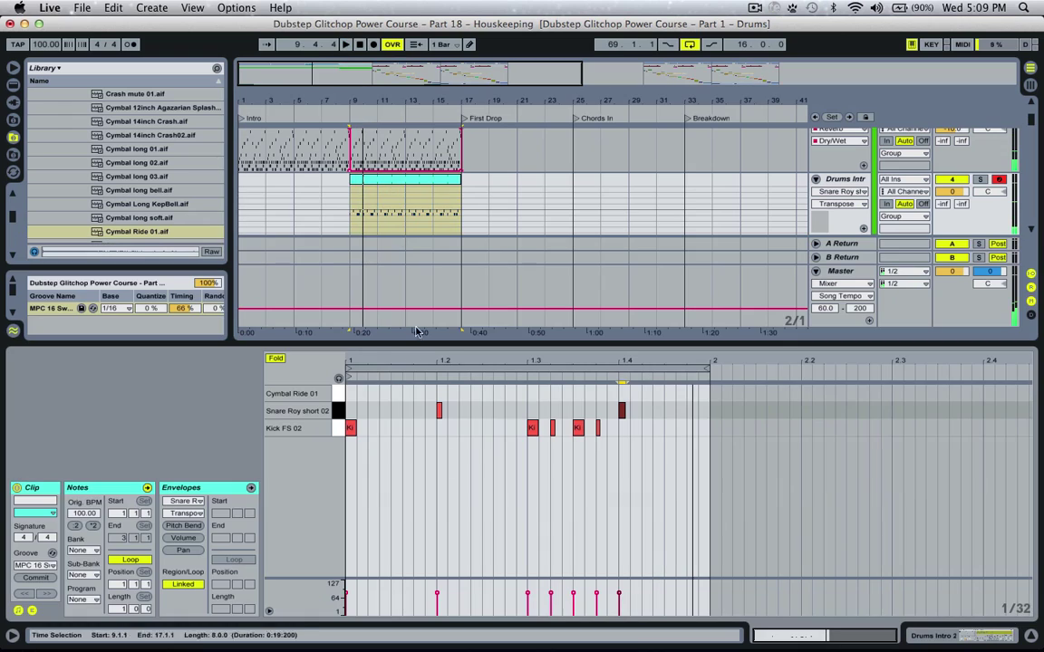
{"action": "key", "text": "space"}
{"action": "left_click", "coordinate": [445, 413]}
{"action": "left_click_drag", "start_coordinate": [441, 410], "coordinate": [450, 410]}
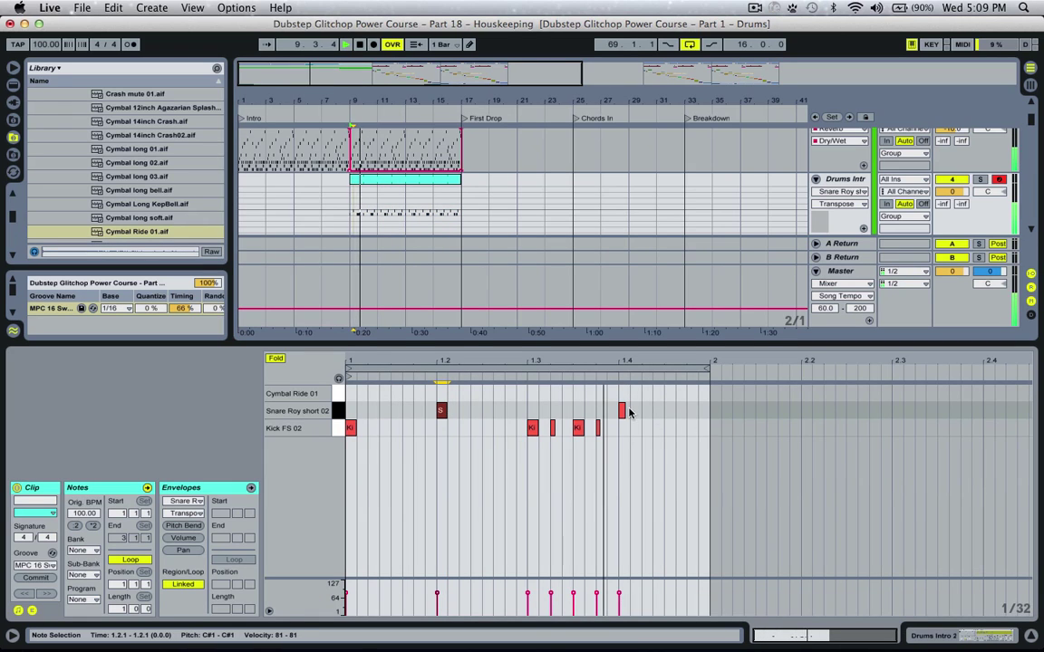
{"action": "left_click_drag", "start_coordinate": [624, 410], "coordinate": [628, 410]}
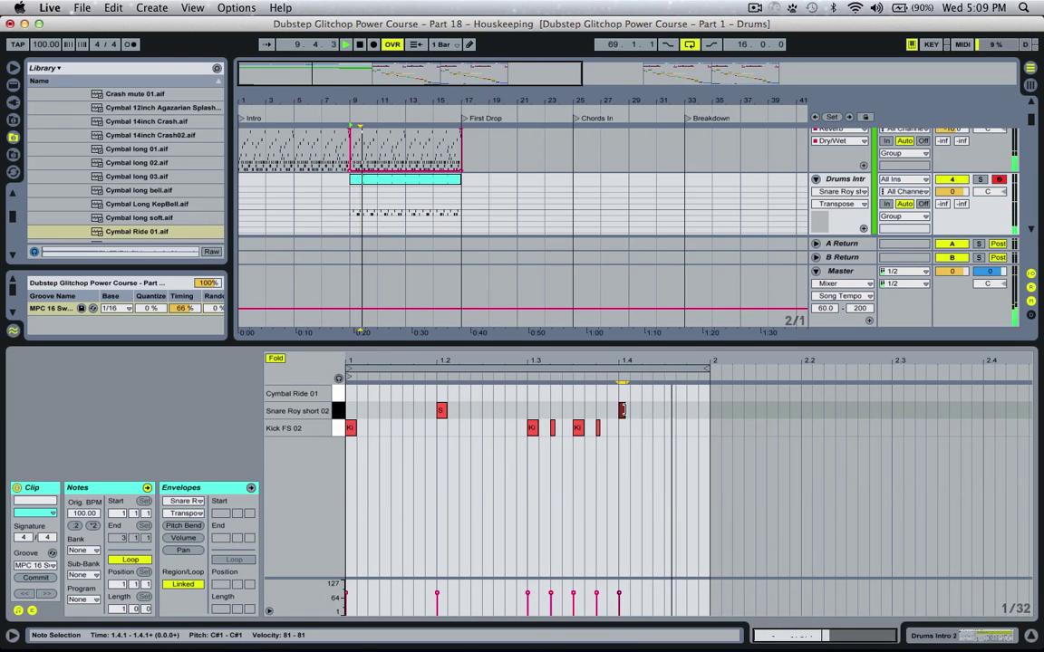
Add Cymbal Ride 01 notes between 1.1.3 and 1.3.1 in the Drums Intro 2 clip, including one long note starting at 1.2.2
{"action": "double_click", "coordinate": [395, 392]}
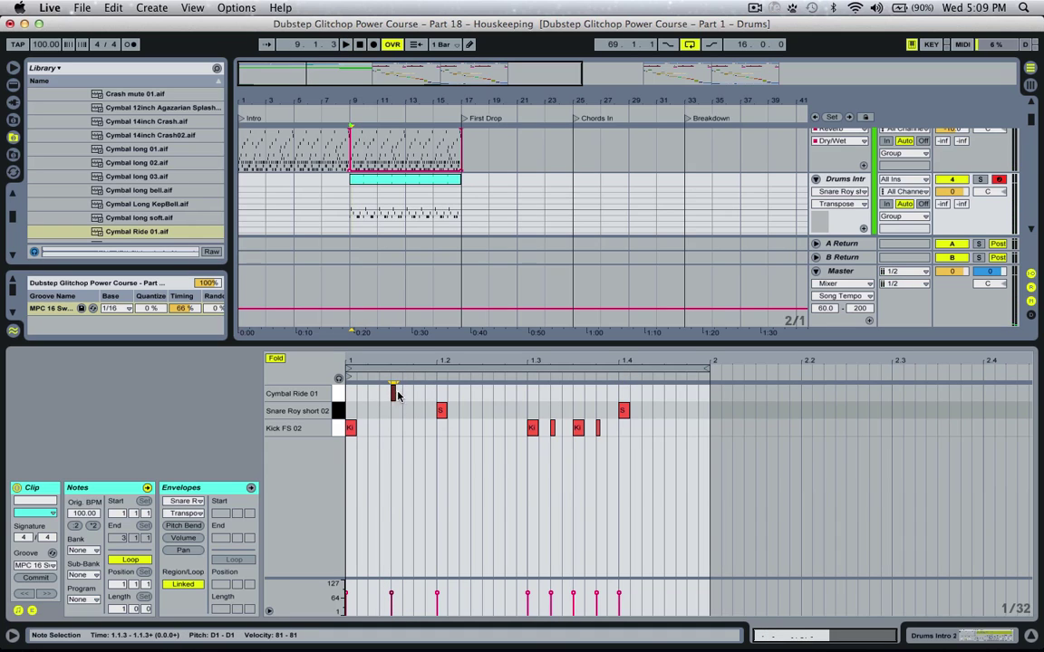
{"action": "double_click", "coordinate": [468, 393]}
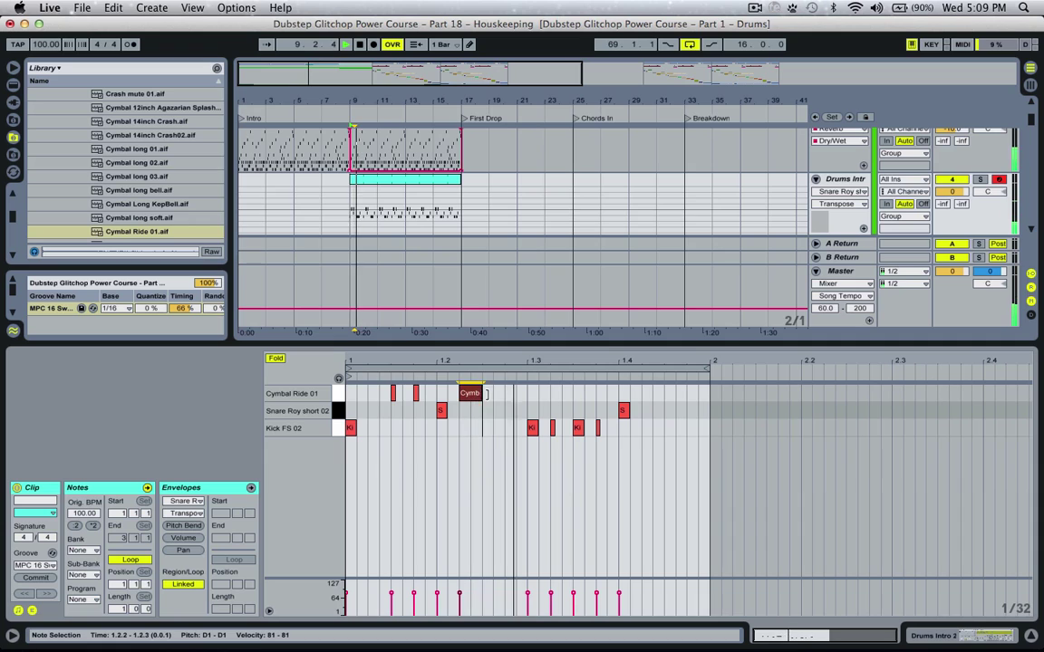
{"action": "left_click_drag", "start_coordinate": [486, 393], "coordinate": [519, 395]}
{"action": "double_click", "coordinate": [510, 393]}
{"action": "key", "text": "super+space"}
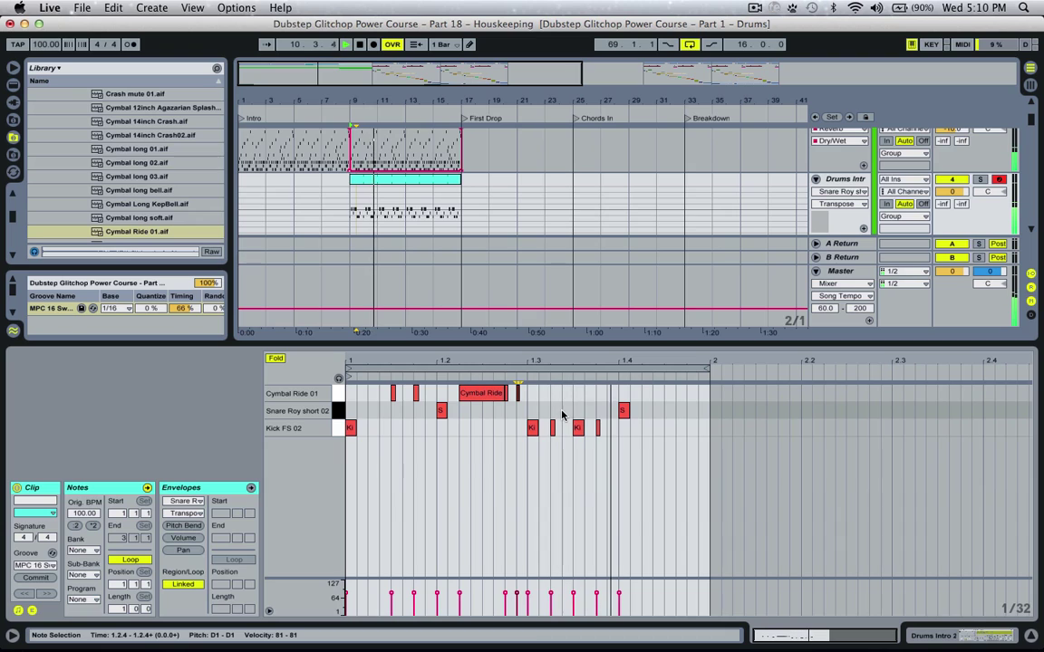
{"action": "double_click", "coordinate": [541, 393]}
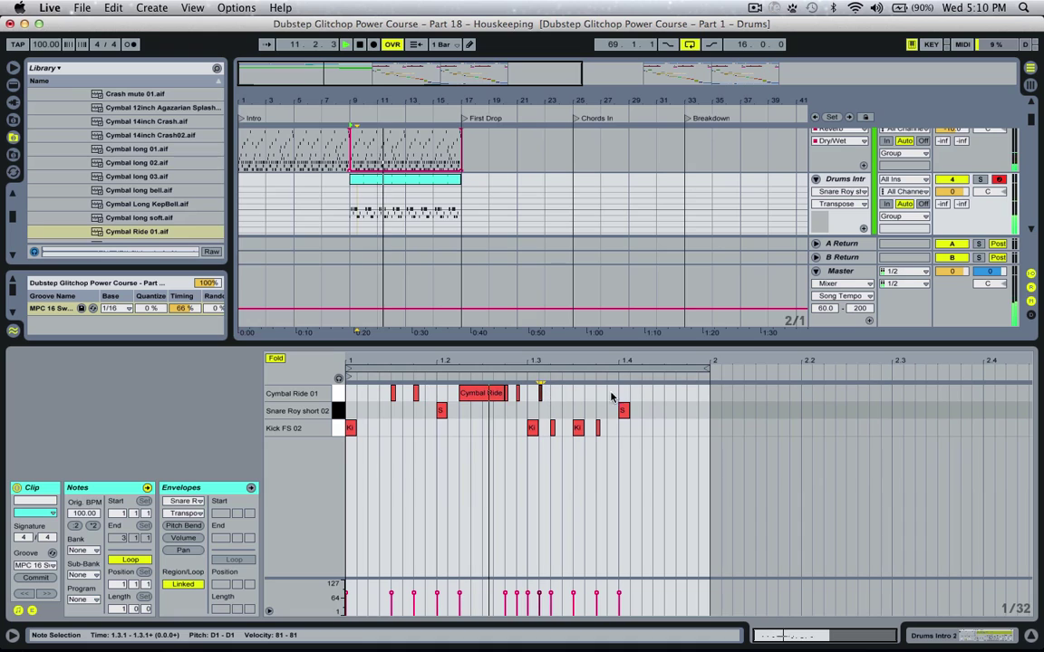
Load Cymbal Ride 02.aif onto the empty D#1 pad of the intro drum rack, then reopen the Drums Intro 2 clip and play it
{"action": "left_click", "coordinate": [838, 179]}
{"action": "left_click", "coordinate": [151, 246]}
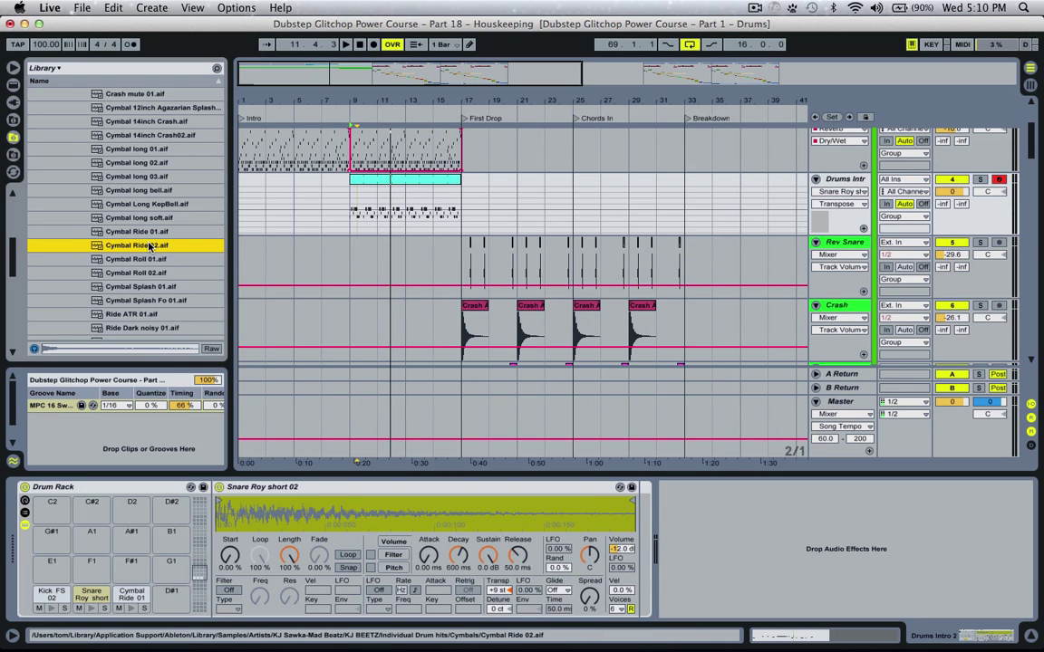
{"action": "left_click_drag", "start_coordinate": [150, 247], "coordinate": [184, 595]}
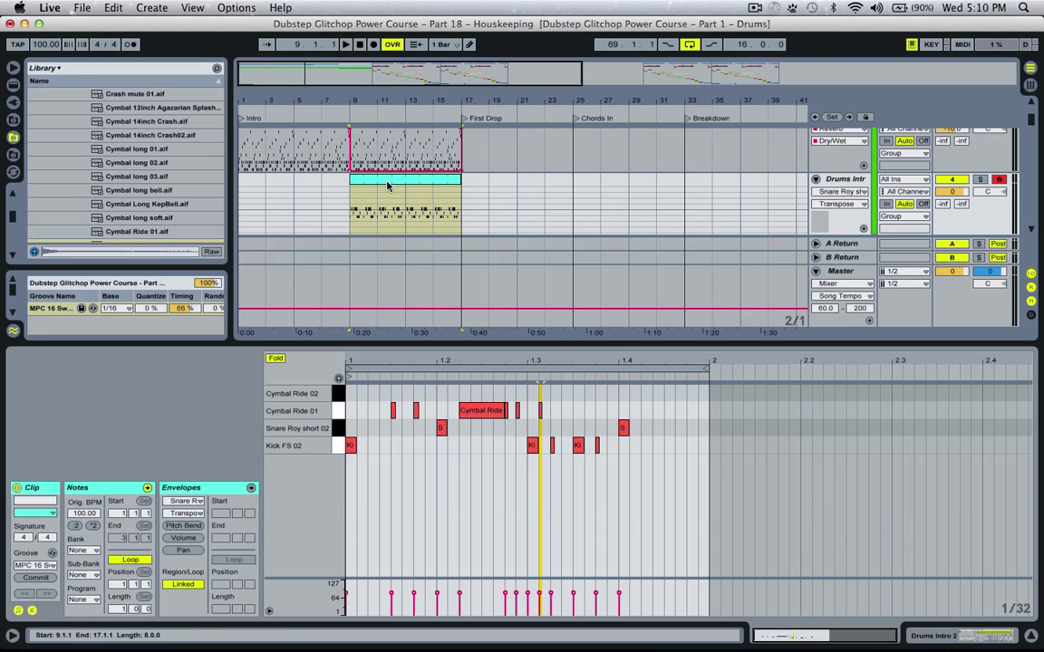
{"action": "double_click", "coordinate": [386, 196]}
{"action": "key", "text": "space"}
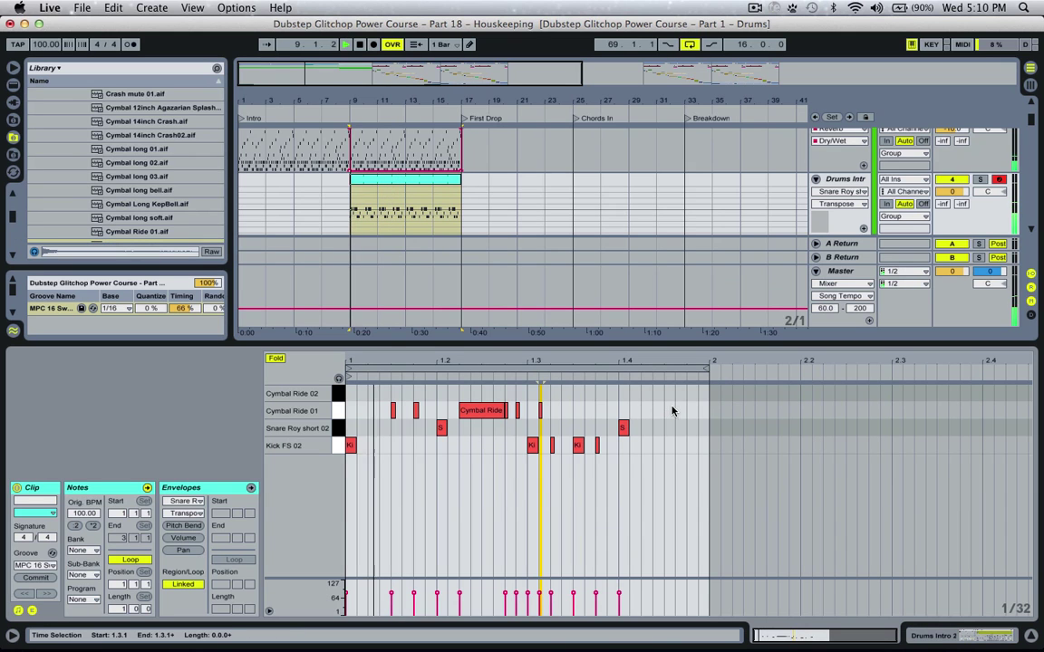
Add a long Cymbal Ride 02 note at 1.4.3 and a very short one at 1.4.2, and listen to the pattern
{"action": "double_click", "coordinate": [666, 393]}
{"action": "left_click_drag", "start_coordinate": [687, 393], "coordinate": [702, 394]}
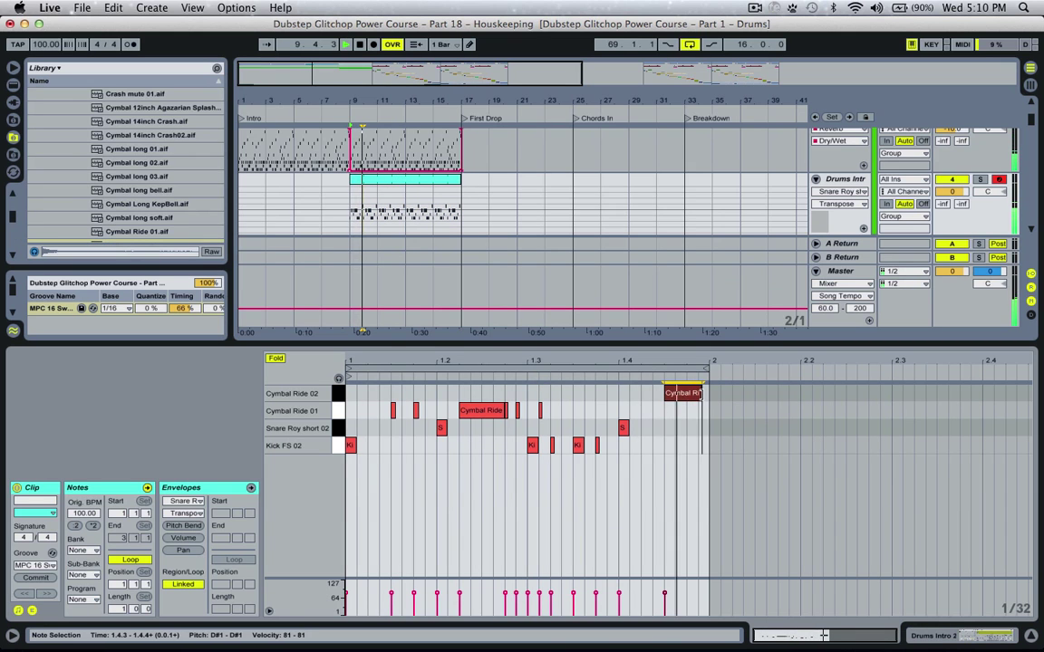
{"action": "double_click", "coordinate": [647, 394]}
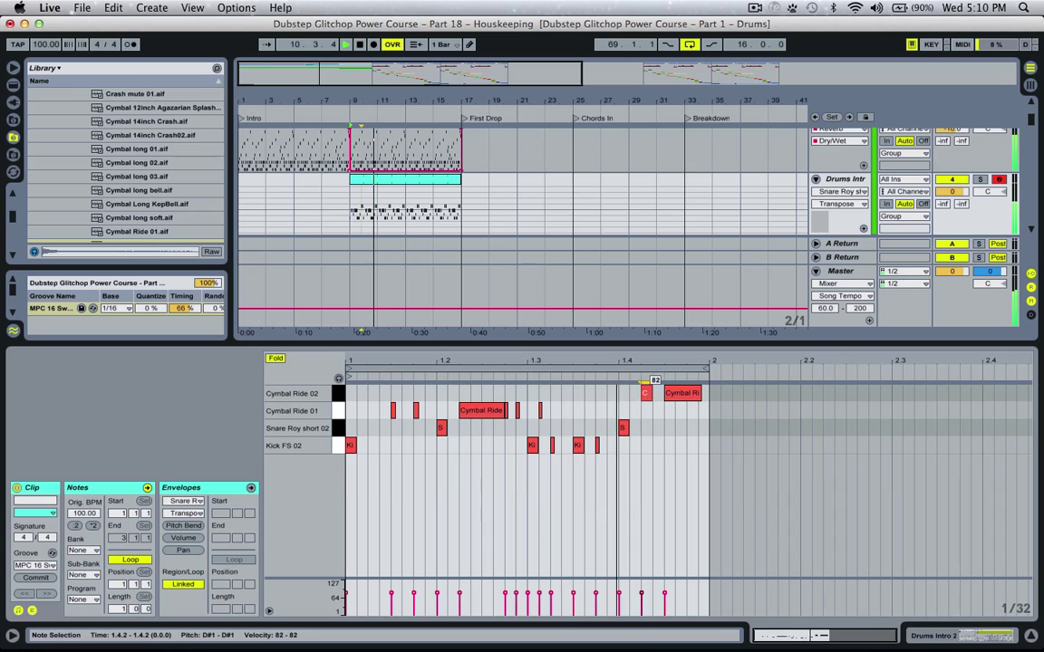
{"action": "left_click_drag", "start_coordinate": [651, 394], "coordinate": [641, 395]}
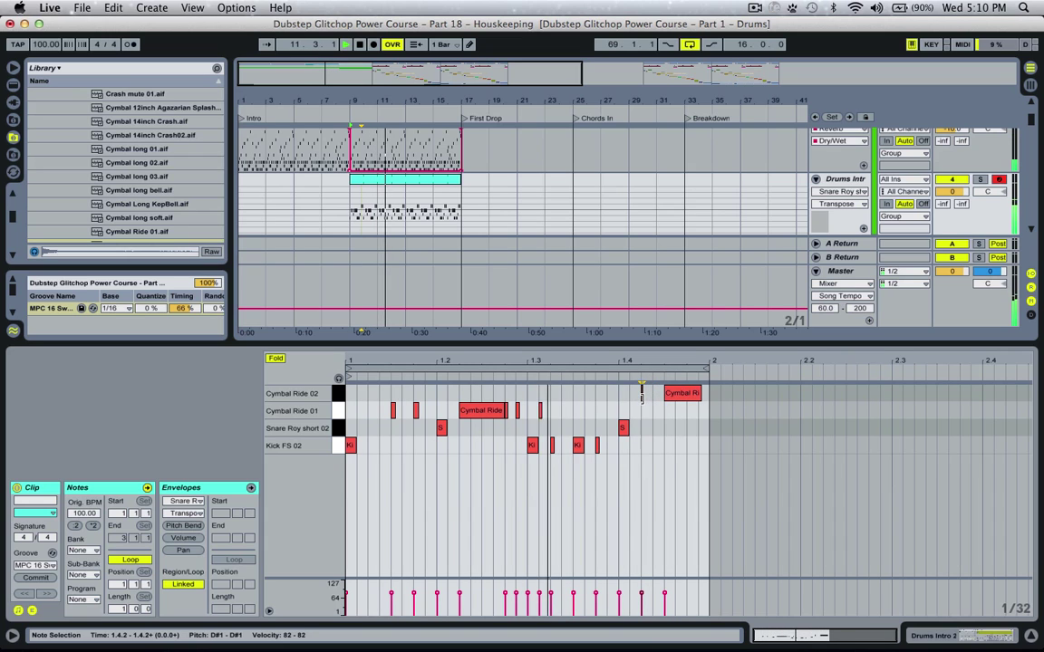
{"action": "left_click", "coordinate": [1031, 637]}
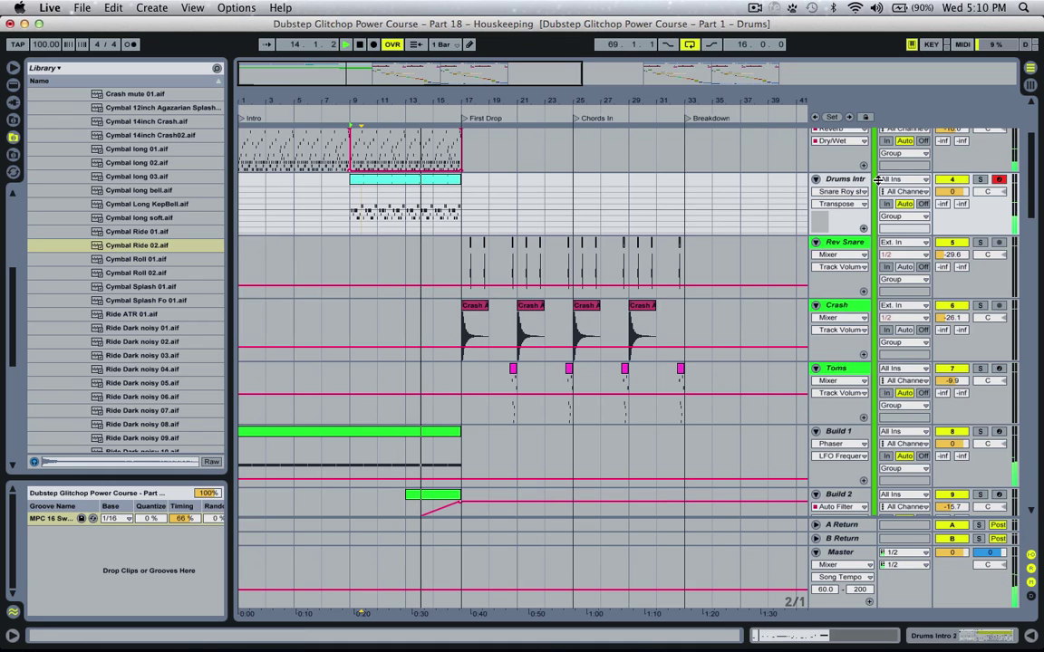
{"action": "key", "text": "space"}
Add a Filter Delay audio effect after the Cymbal Ride 02 pad in the Drums Intro 2 drum rack
{"action": "double_click", "coordinate": [864, 182]}
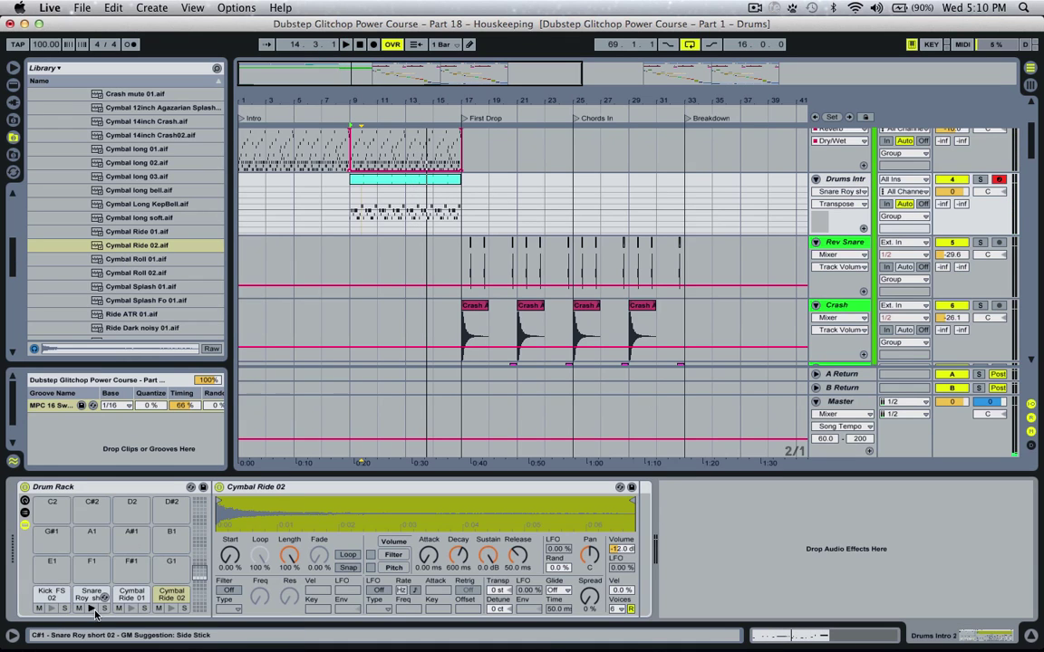
{"action": "left_click", "coordinate": [12, 83]}
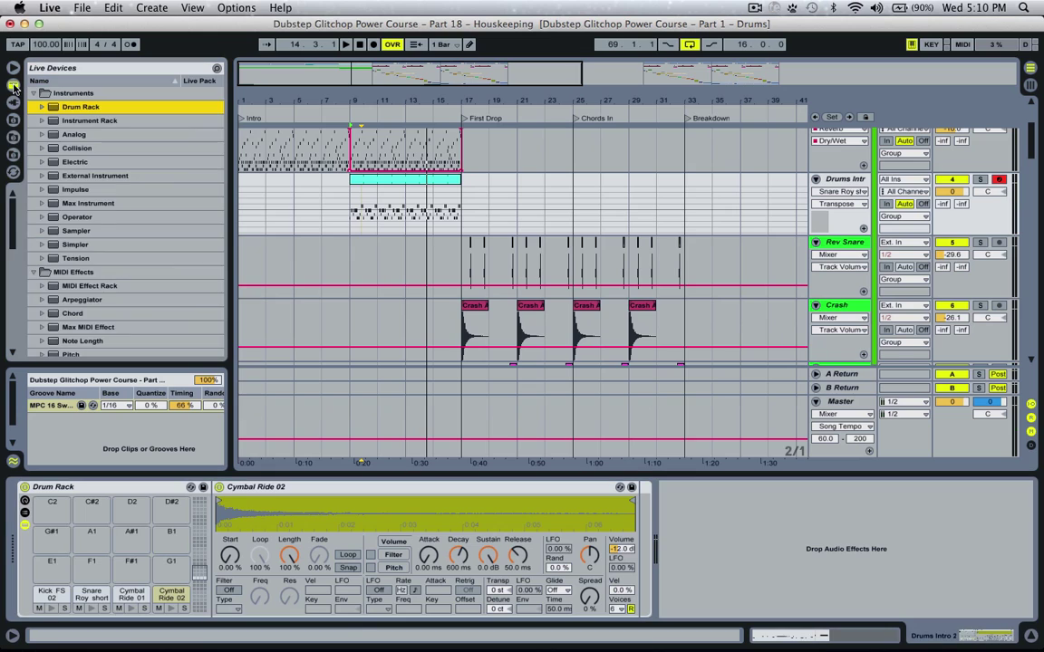
{"action": "scroll", "coordinate": [91, 221], "scroll_direction": "down", "scroll_amount": 3}
{"action": "scroll", "coordinate": [93, 226], "scroll_direction": "down", "scroll_amount": 4}
{"action": "scroll", "coordinate": [121, 291], "scroll_direction": "down", "scroll_amount": 4}
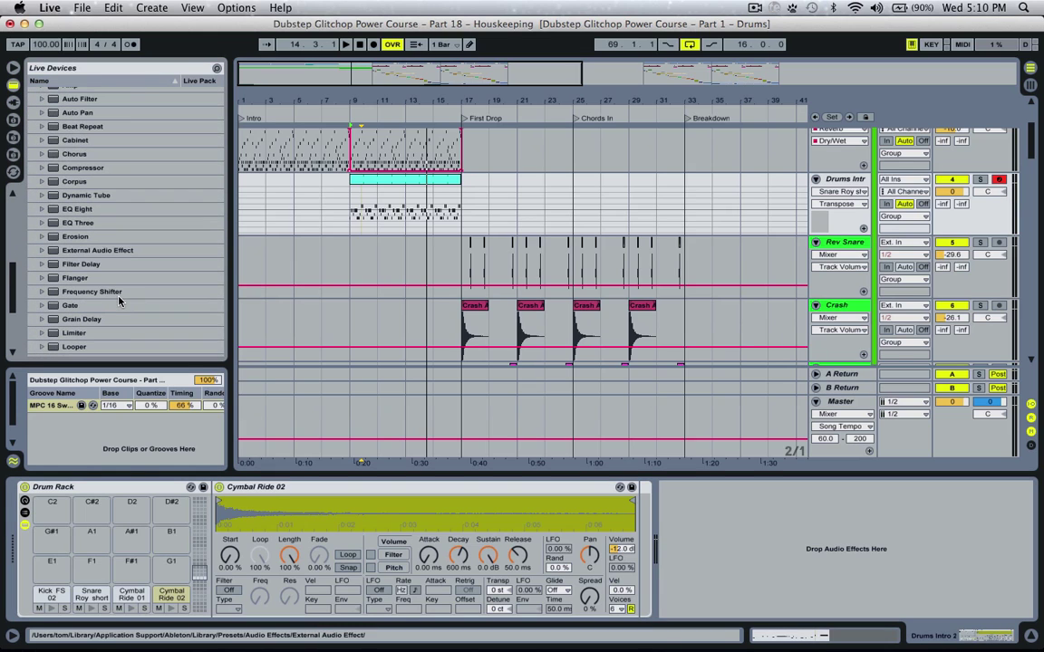
{"action": "left_click", "coordinate": [81, 264]}
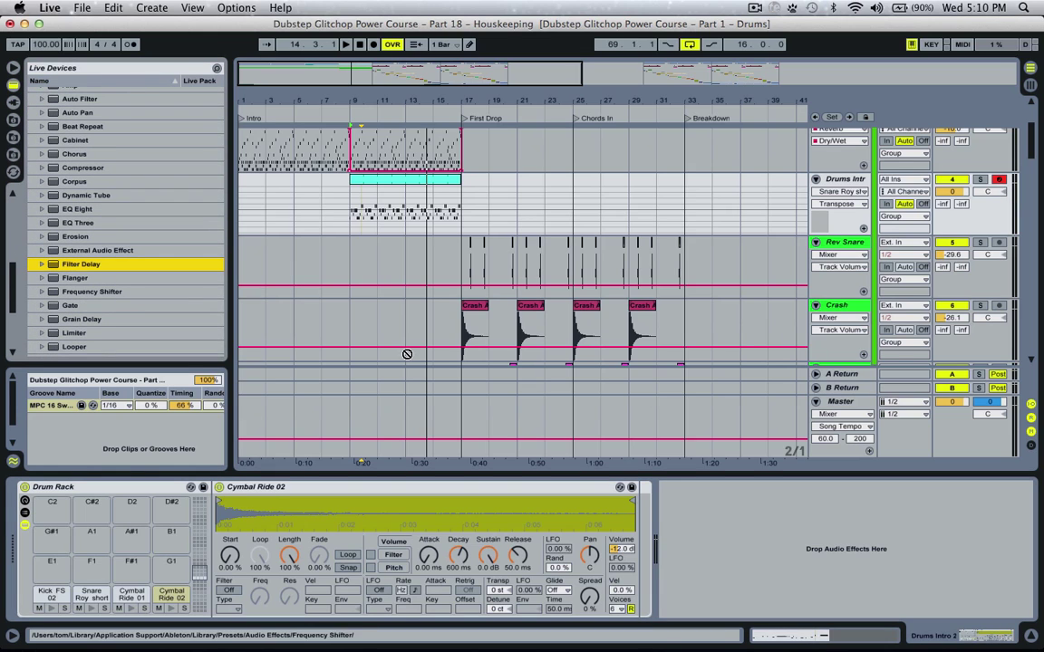
{"action": "left_click_drag", "start_coordinate": [640, 547], "coordinate": [641, 547]}
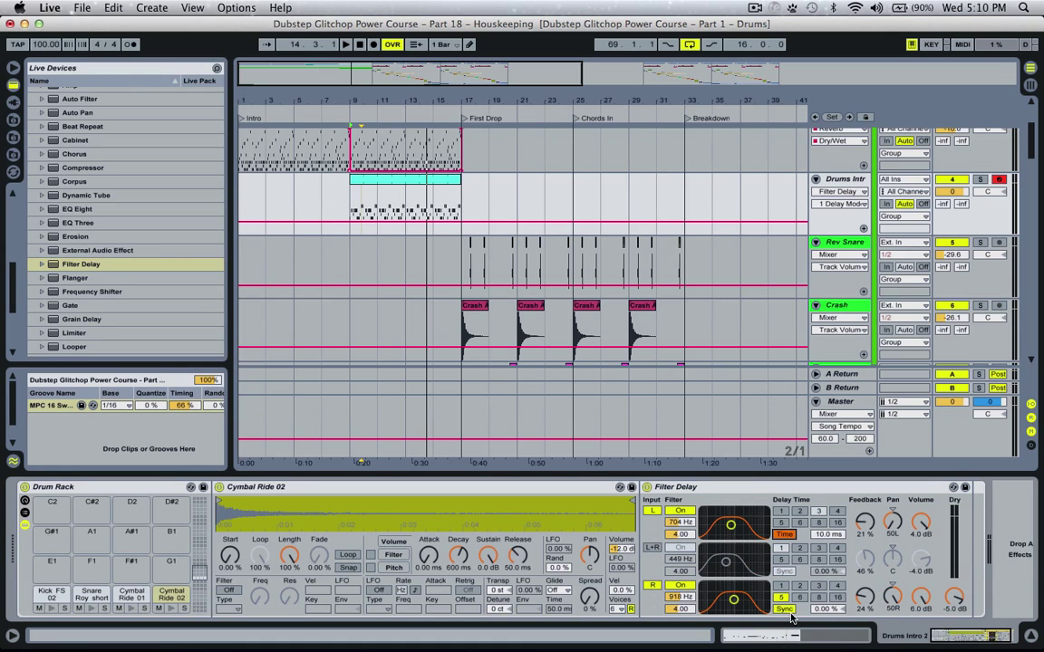
Set the Filter Delay's right delay to 1.00 ms and its filters to 4.98 kHz, 7.50 left and 9.79 kHz, 9.00 right
{"action": "left_click_drag", "start_coordinate": [833, 609], "coordinate": [833, 639]}
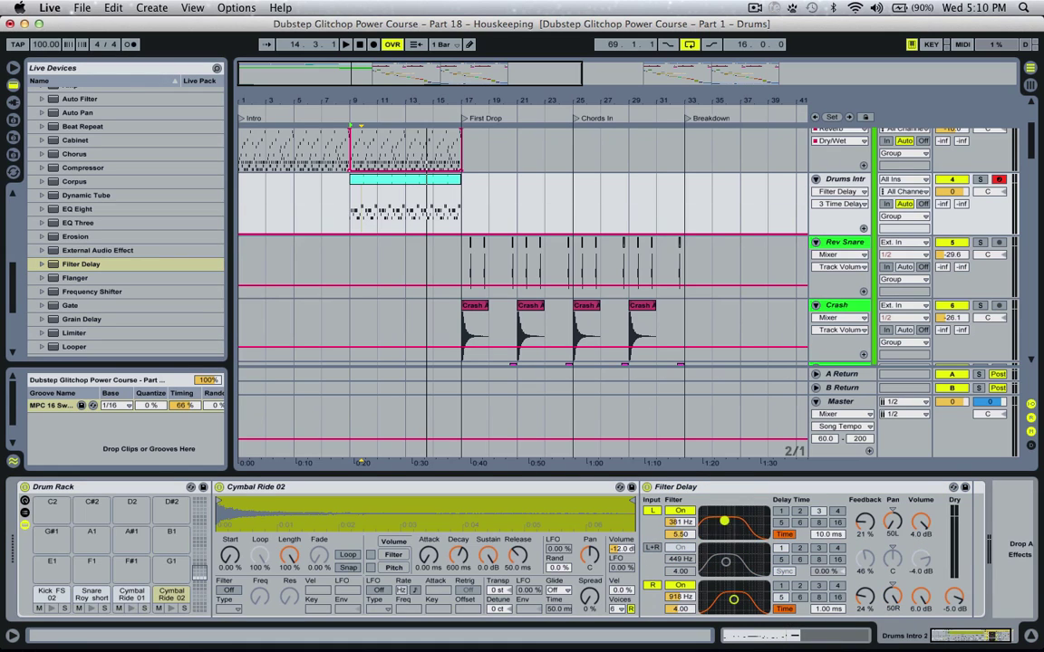
{"action": "key", "text": "space"}
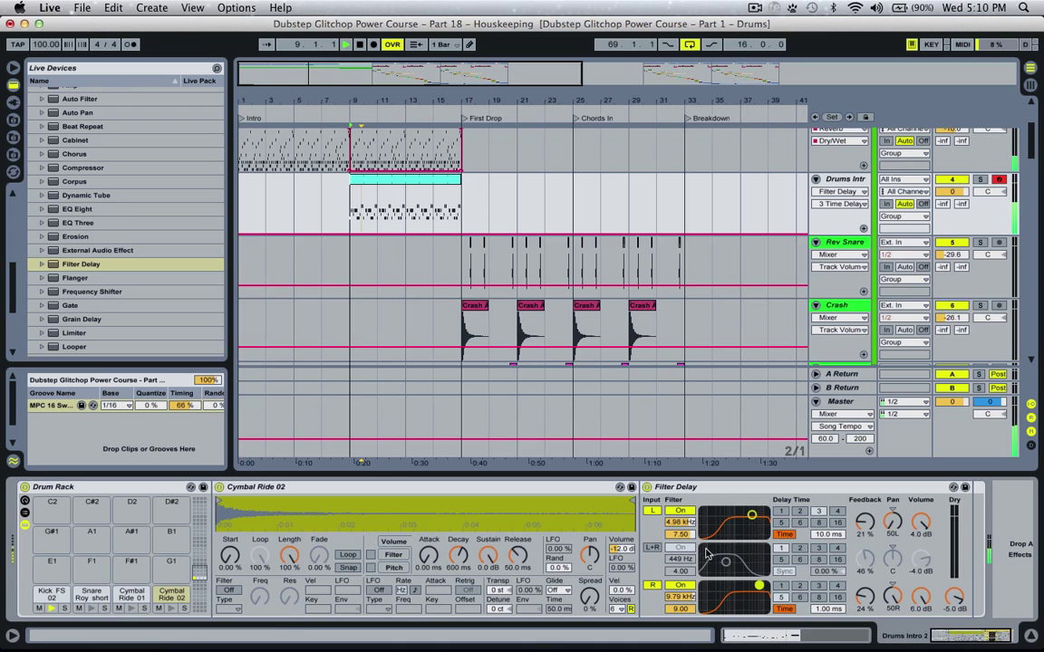
{"action": "key", "text": "space"}
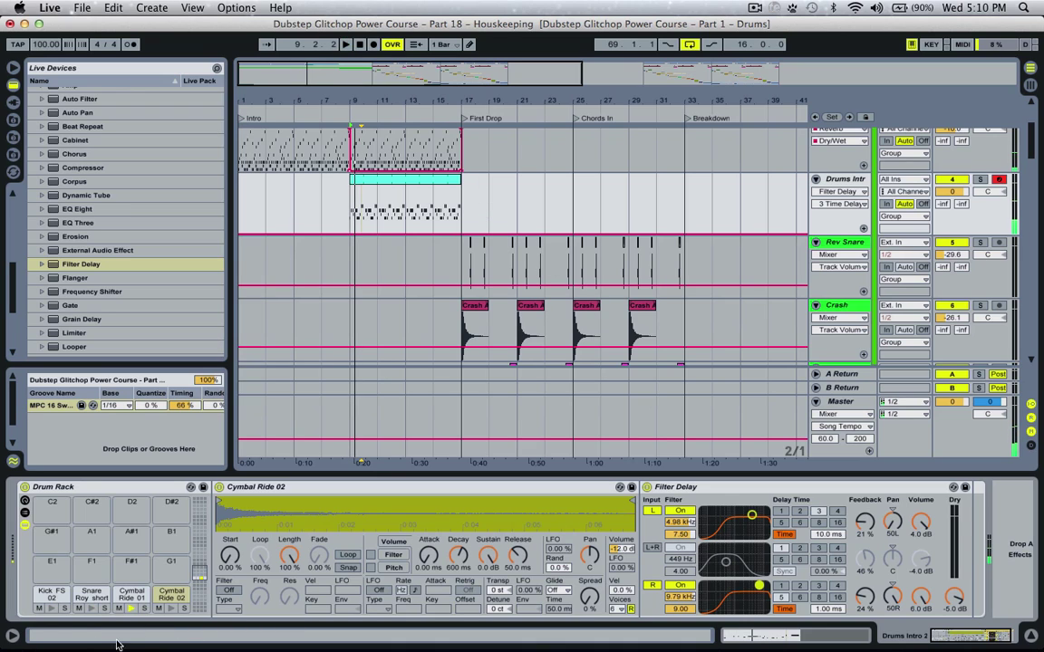
Move the Filter Delay from the Cymbal Ride 02 pad to the Snare Roy short 02 pad and play the pattern
{"action": "left_click", "coordinate": [89, 598]}
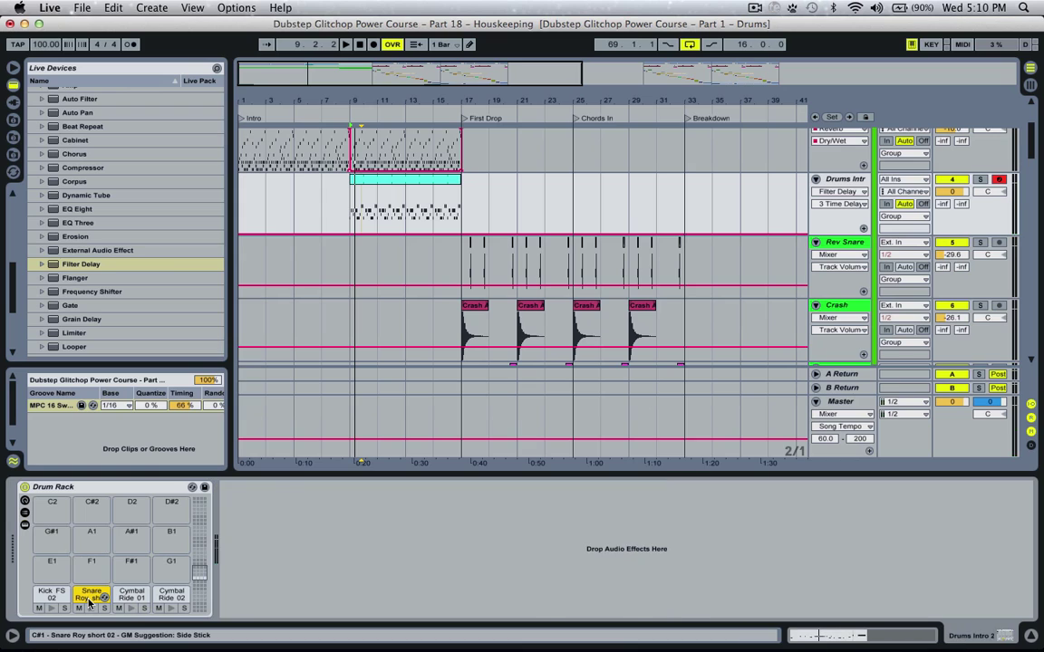
{"action": "left_click", "coordinate": [172, 594]}
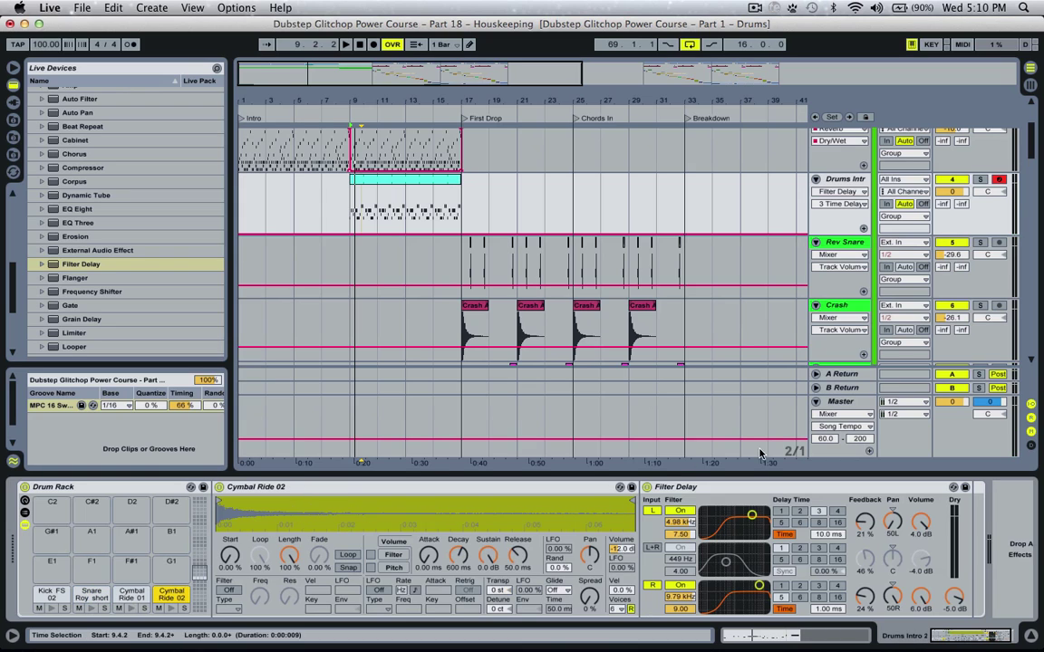
{"action": "left_click", "coordinate": [717, 487]}
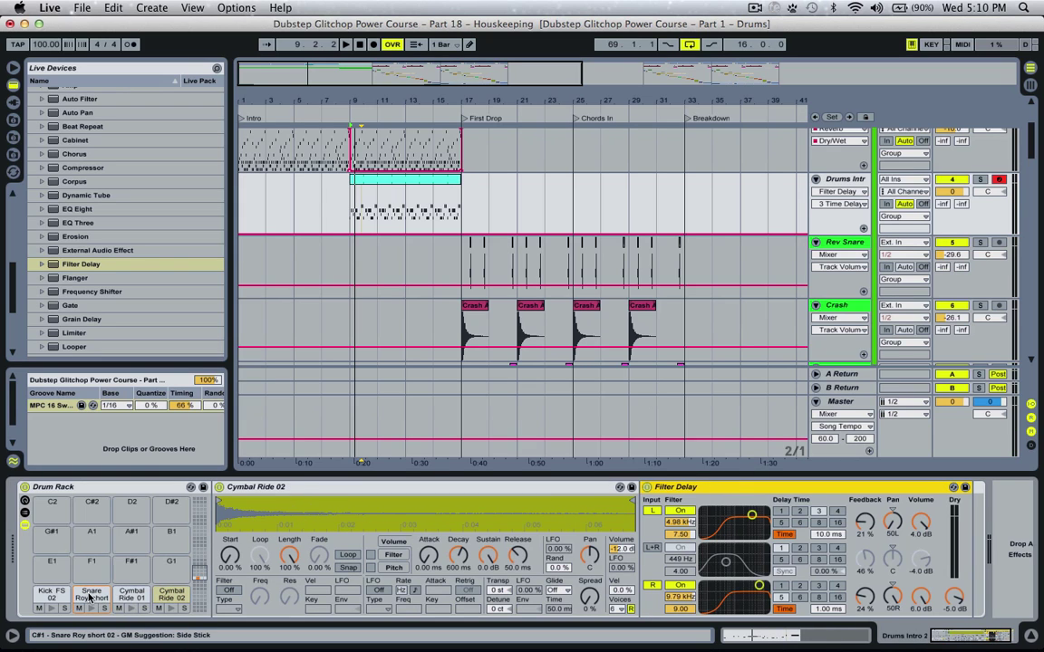
{"action": "key", "text": "Delete"}
{"action": "key", "text": "space"}
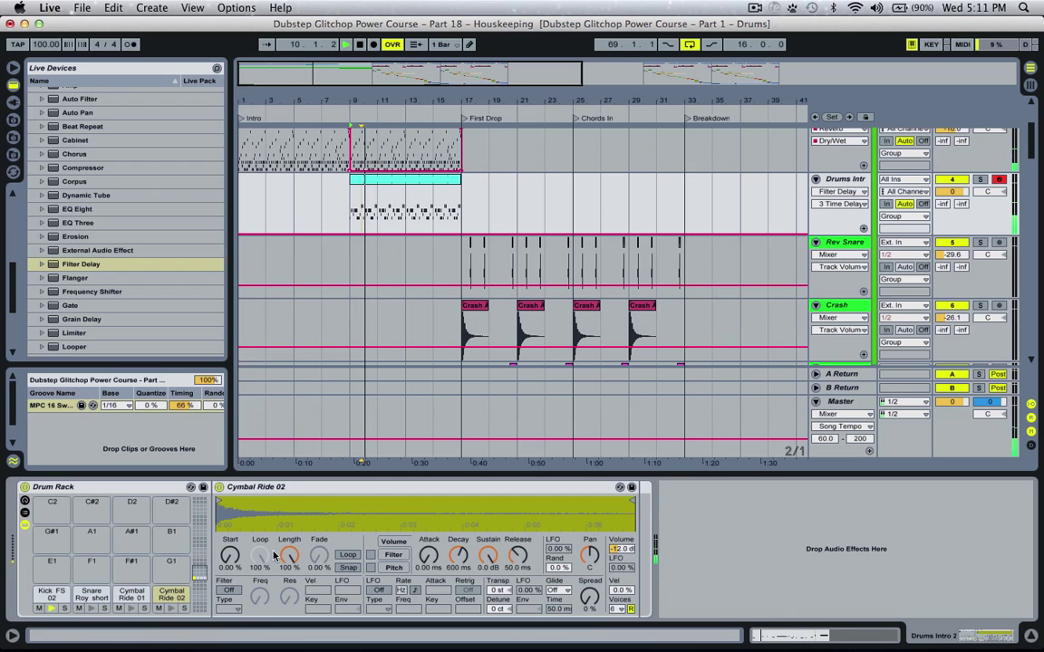
{"action": "left_click", "coordinate": [92, 595]}
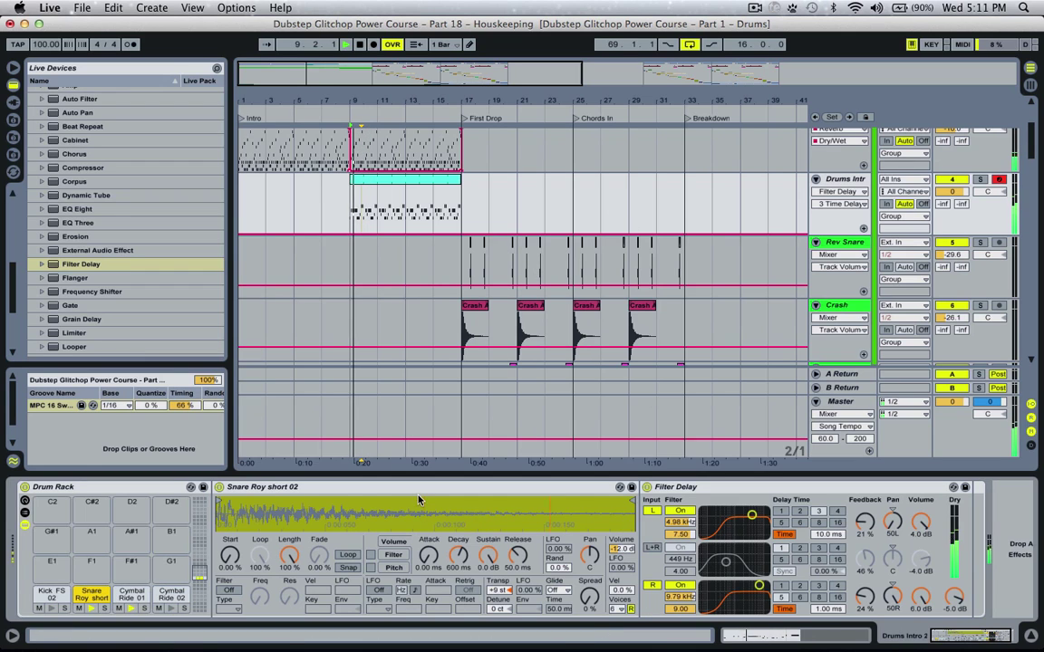
Turn on looping for the Snare Roy short 02 sample and set its length to 77.8 % during playback
{"action": "left_click_drag", "start_coordinate": [289, 556], "coordinate": [289, 634]}
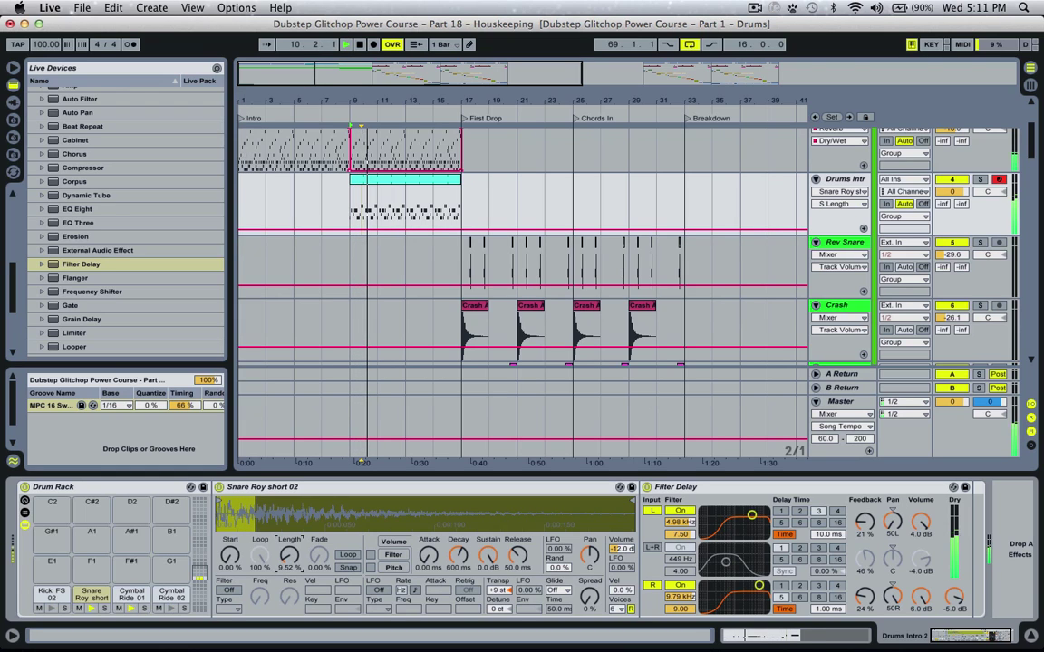
{"action": "key", "text": "space"}
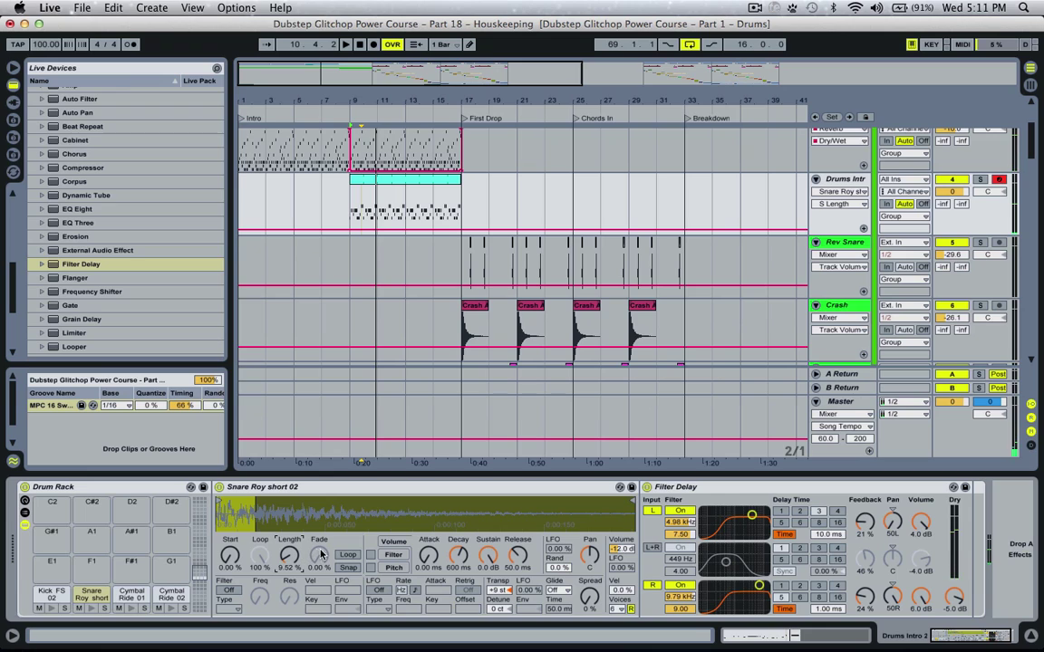
{"action": "left_click", "coordinate": [347, 555]}
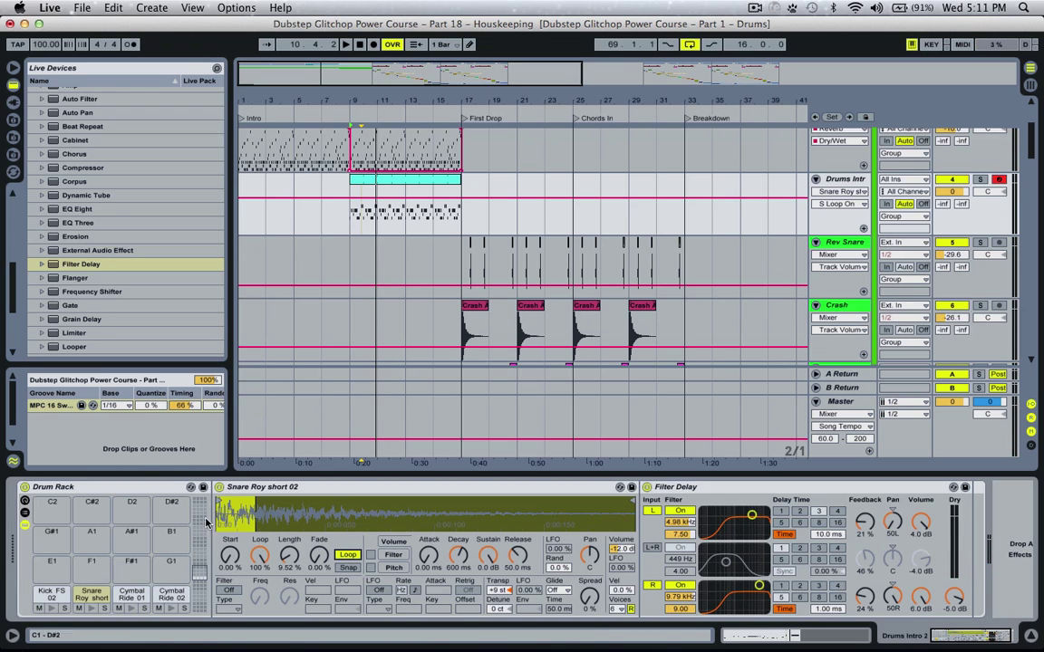
{"action": "key", "text": "space"}
{"action": "left_click_drag", "start_coordinate": [289, 556], "coordinate": [289, 515]}
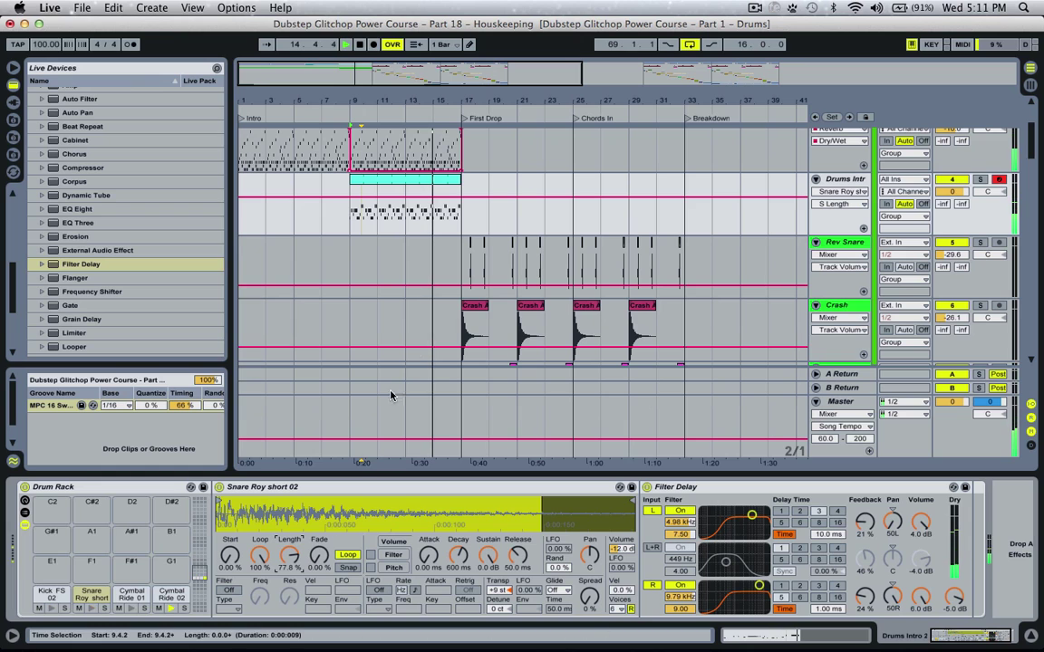
Examine the transition from the end of the intro into First Drop around bar 17 while it plays
{"action": "left_click_drag", "start_coordinate": [454, 69], "coordinate": [457, 97]}
{"action": "left_click_drag", "start_coordinate": [600, 100], "coordinate": [749, 115]}
{"action": "scroll", "coordinate": [450, 205], "scroll_direction": "up", "scroll_amount": 3}
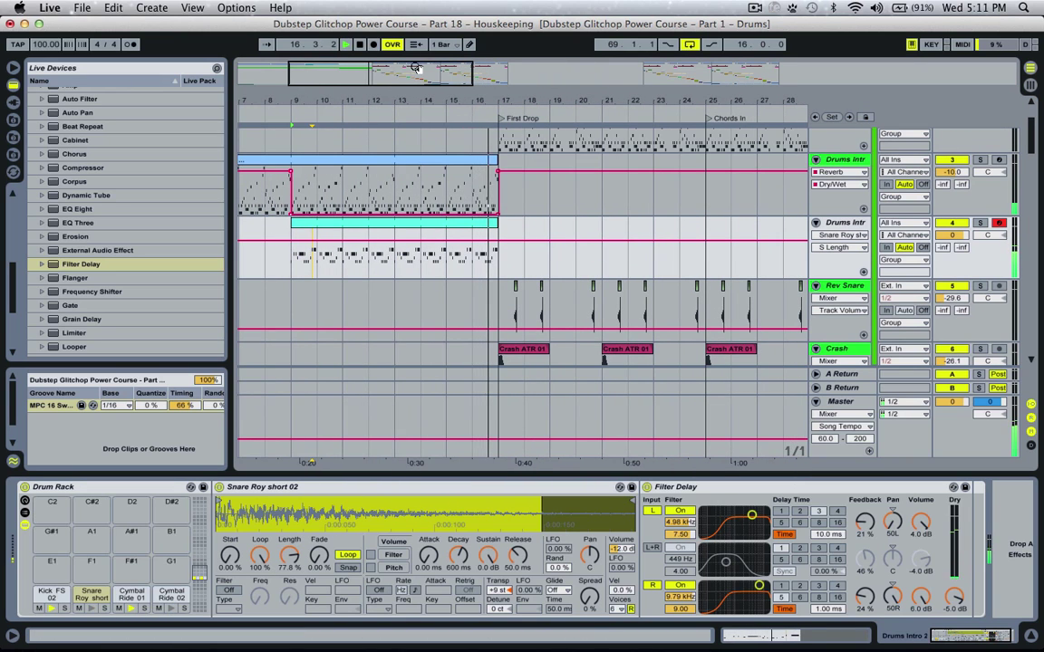
{"action": "left_click_drag", "start_coordinate": [415, 68], "coordinate": [415, 101]}
{"action": "left_click_drag", "start_coordinate": [480, 136], "coordinate": [503, 136]}
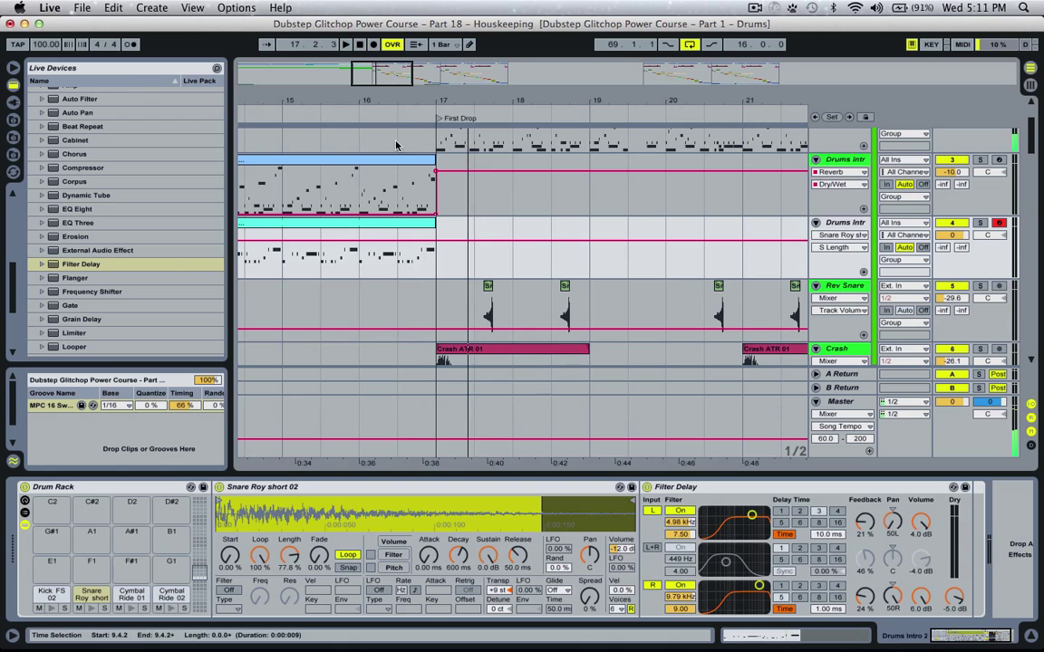
{"action": "left_click", "coordinate": [396, 145]}
{"action": "key", "text": "space"}
Copy the Toms fill clip from just before the Breakdown to bar 16 of the Toms track
{"action": "left_click_drag", "start_coordinate": [573, 101], "coordinate": [566, 38]}
{"action": "scroll", "coordinate": [567, 227], "scroll_direction": "down", "scroll_amount": 3}
{"action": "scroll", "coordinate": [571, 254], "scroll_direction": "down", "scroll_amount": 2}
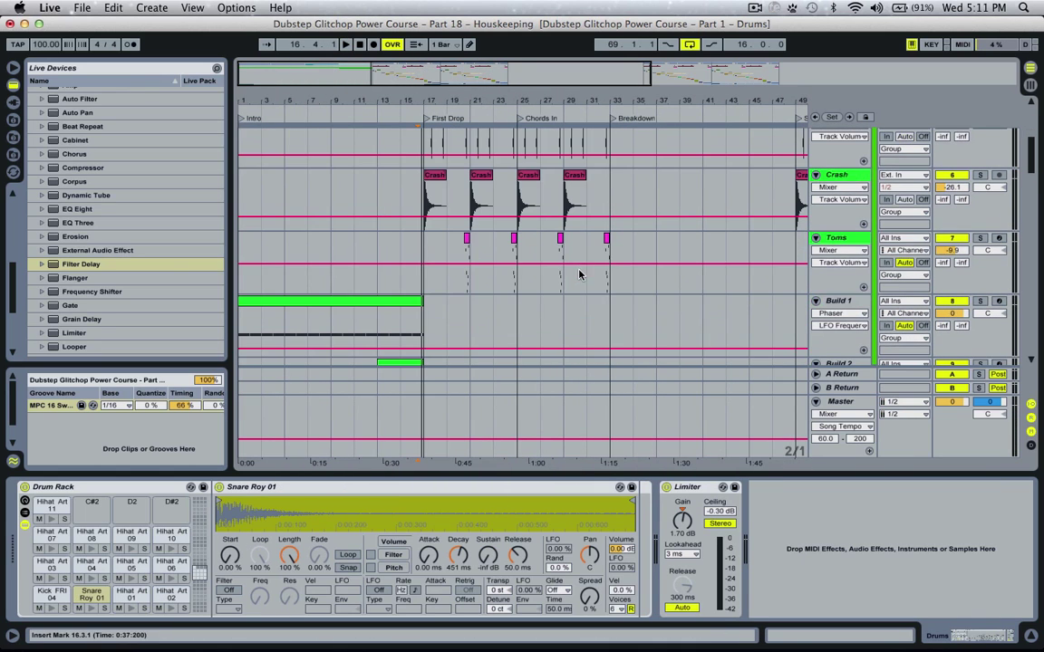
{"action": "left_click", "coordinate": [607, 240]}
{"action": "left_click_drag", "start_coordinate": [401, 72], "coordinate": [404, 140]}
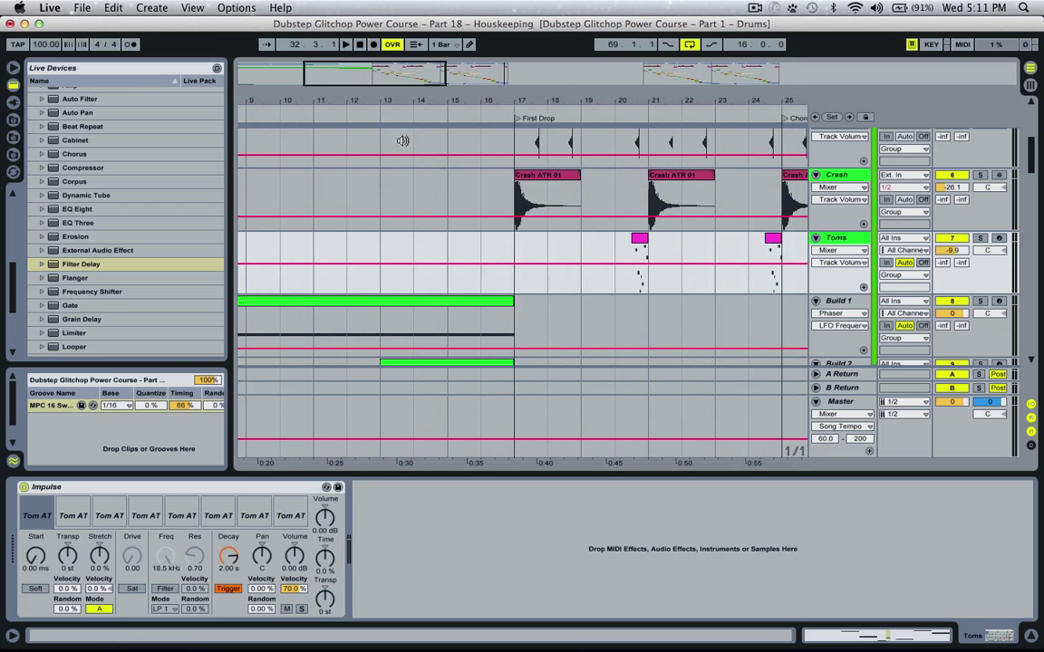
{"action": "left_click", "coordinate": [484, 254]}
{"action": "key", "text": "super+v"}
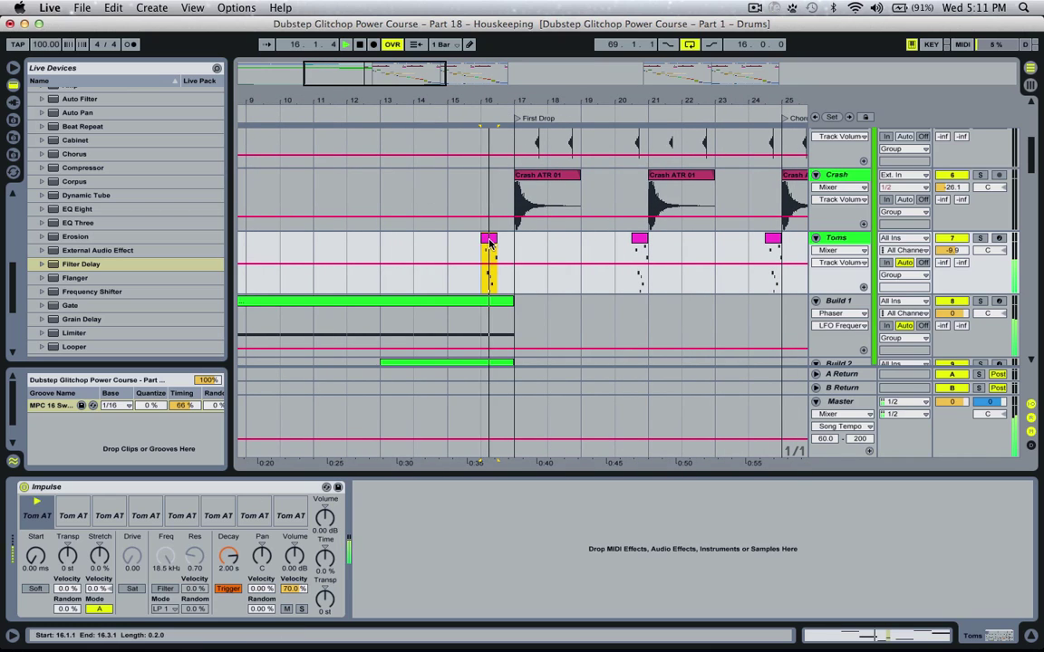
Move the copied Toms fill to 16.3.1 so that it ends at First Drop, and play from bar 16
{"action": "key", "text": "plus"}
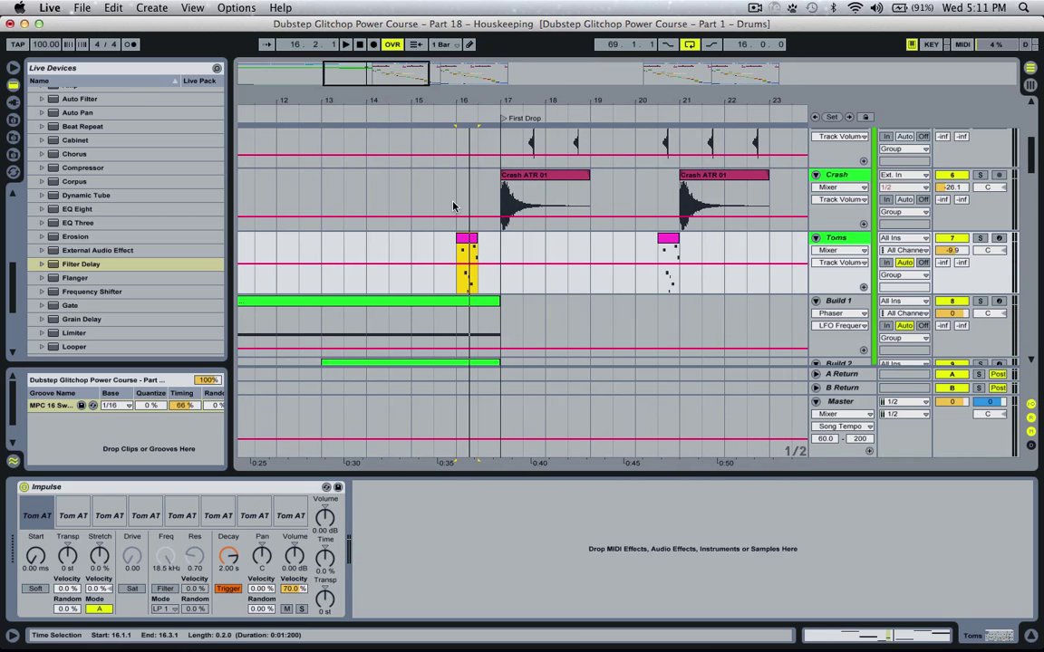
{"action": "left_click_drag", "start_coordinate": [469, 239], "coordinate": [492, 241]}
{"action": "left_click", "coordinate": [461, 249]}
{"action": "key", "text": "space"}
{"action": "left_click_drag", "start_coordinate": [413, 67], "coordinate": [394, 76]}
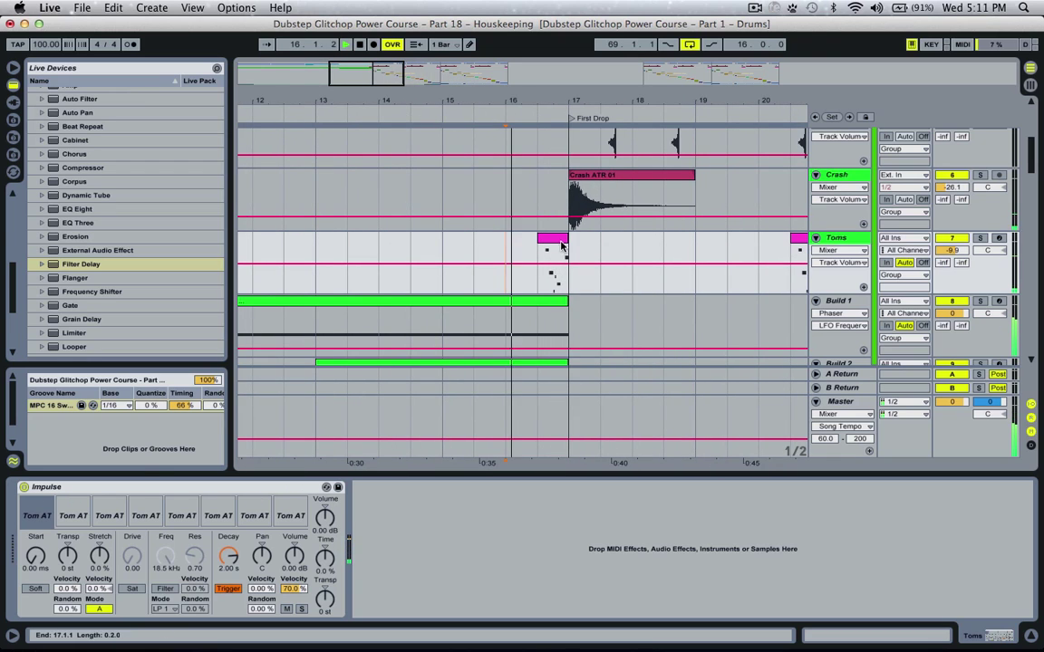
Open the copied Toms fill clip before First Drop and delete all of its notes
{"action": "double_click", "coordinate": [553, 272]}
{"action": "key", "text": "space"}
{"action": "key", "text": "super+a"}
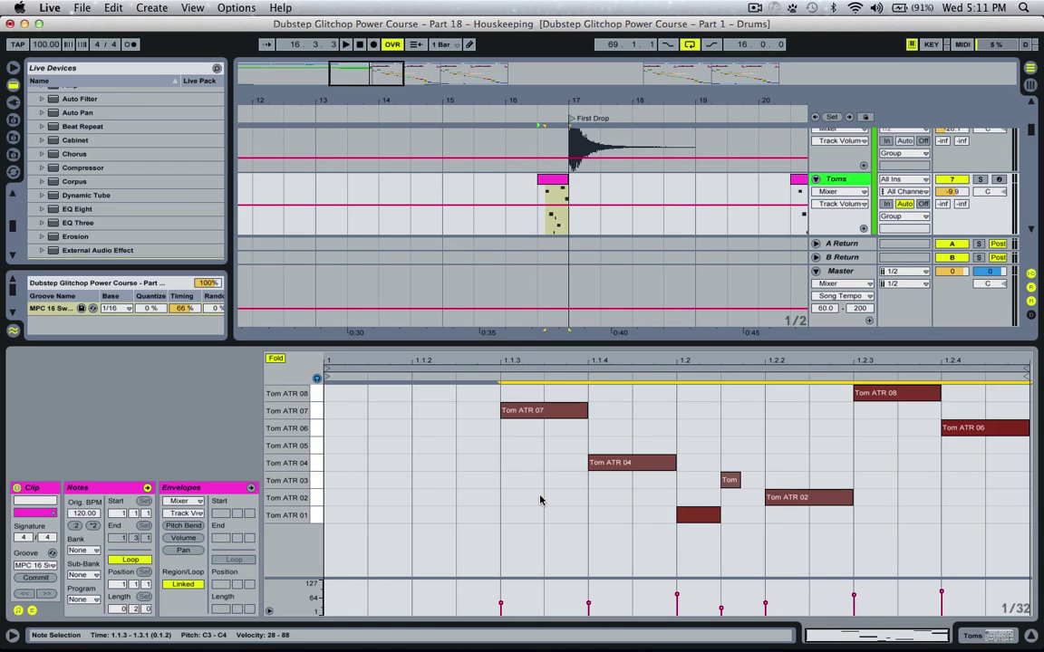
{"action": "key", "text": "Delete"}
Fill the Toms clip with a descending sixteenth-note run from Tom ATR 08 to Tom ATR 01 and play it
{"action": "double_click", "coordinate": [347, 395]}
{"action": "left_click_drag", "start_coordinate": [364, 396], "coordinate": [422, 398]}
{"action": "key", "text": "super+d"}
{"action": "key", "text": "Down"}
{"action": "key", "text": "super+d"}
{"action": "key", "text": "Down"}
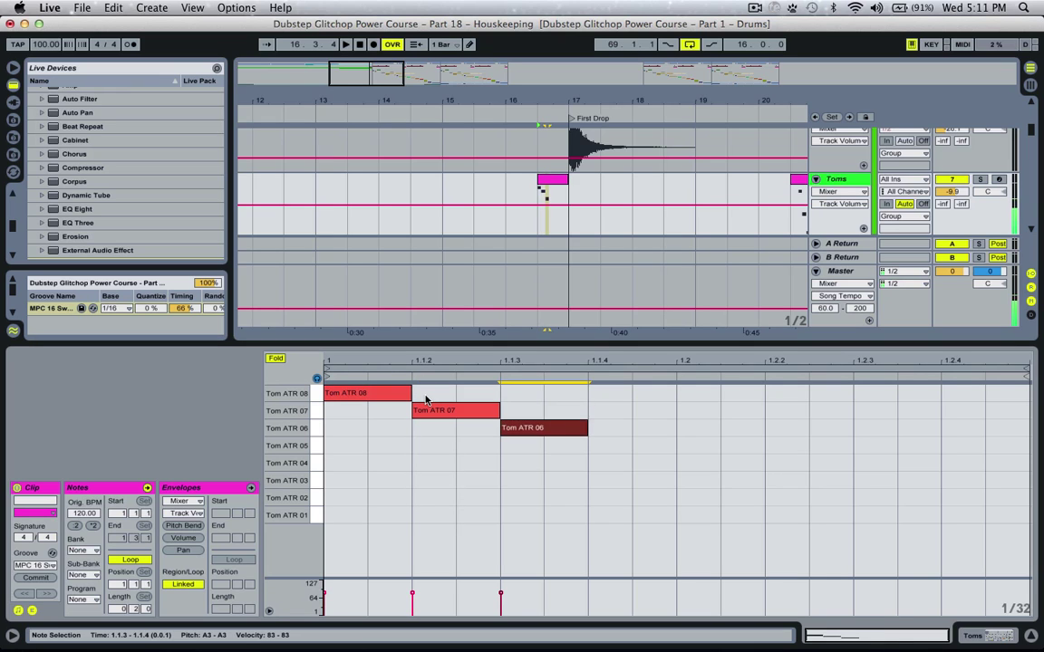
{"action": "key", "text": "super+d"}
{"action": "key", "text": "Down"}
{"action": "key", "text": "super+d"}
{"action": "key", "text": "Down"}
{"action": "key", "text": "super+d"}
{"action": "key", "text": "Down"}
{"action": "key", "text": "super+d"}
{"action": "key", "text": "Down"}
{"action": "key", "text": "super+d"}
{"action": "key", "text": "Down"}
{"action": "key", "text": "space"}
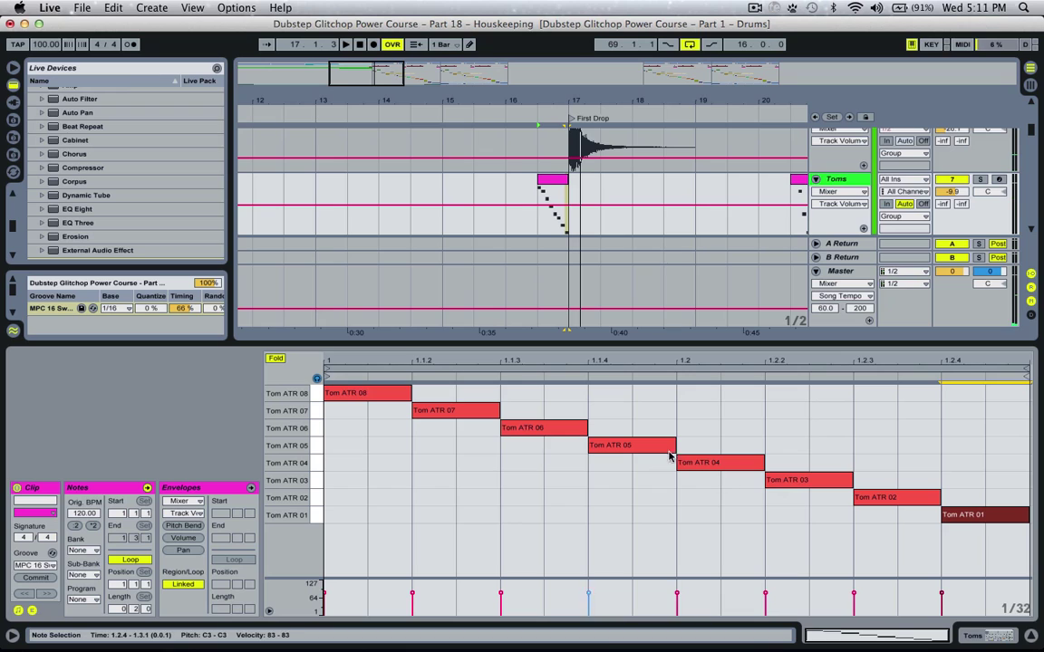
{"action": "key", "text": "space"}
{"action": "key", "text": "space"}
Replace the second half of the note at 1.2 with Tom ATR 06, and raise the last two notes to Tom ATR 04 and 02
{"action": "left_click_drag", "start_coordinate": [759, 462], "coordinate": [732, 436]}
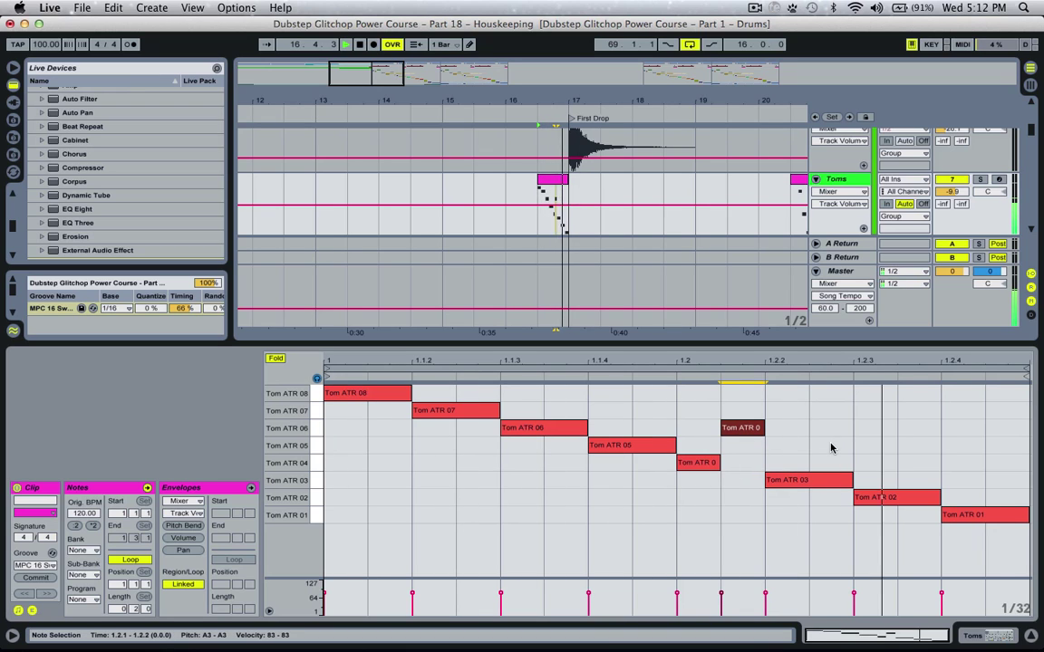
{"action": "left_click_drag", "start_coordinate": [877, 500], "coordinate": [876, 463]}
{"action": "left_click_drag", "start_coordinate": [1007, 515], "coordinate": [991, 498]}
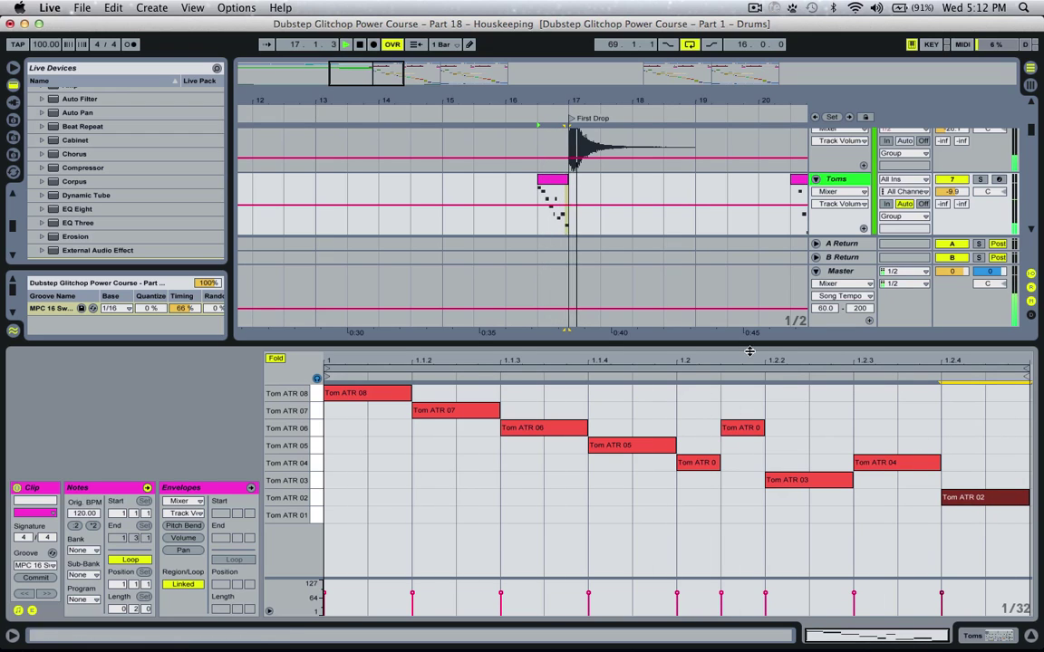
{"action": "key", "text": "space"}
Raise the note at 1.2.3 to Tom ATR 07 and swap the last two notes, ending the fill with Tom ATR 07 at 1.2.4
{"action": "left_click_drag", "start_coordinate": [862, 462], "coordinate": [881, 412]}
{"action": "key", "text": "space"}
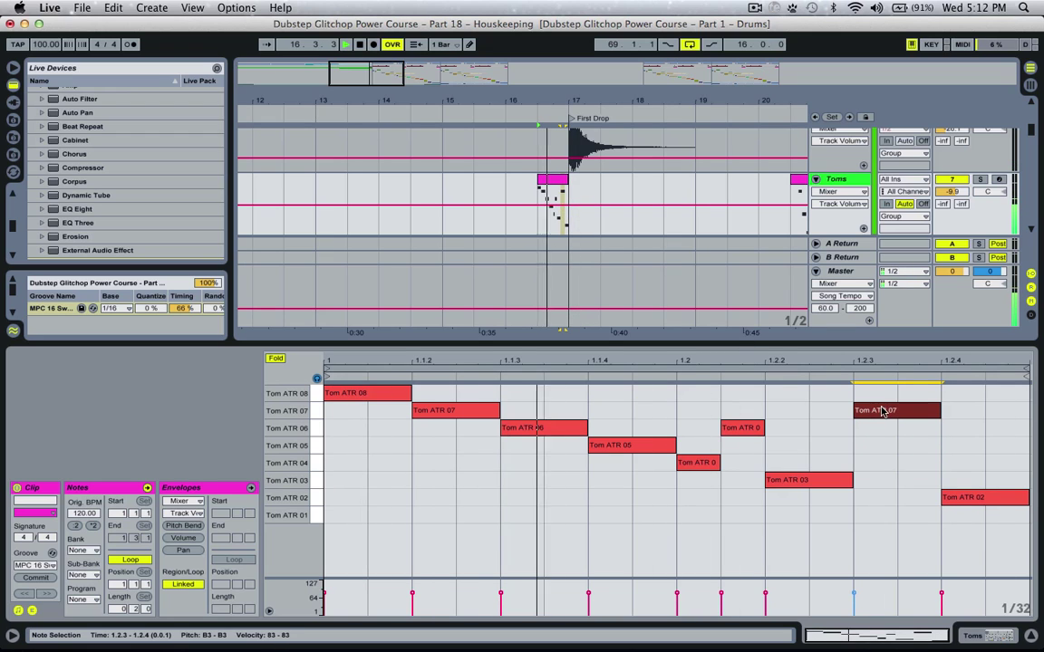
{"action": "left_click_drag", "start_coordinate": [965, 495], "coordinate": [868, 497]}
{"action": "left_click_drag", "start_coordinate": [867, 413], "coordinate": [962, 413]}
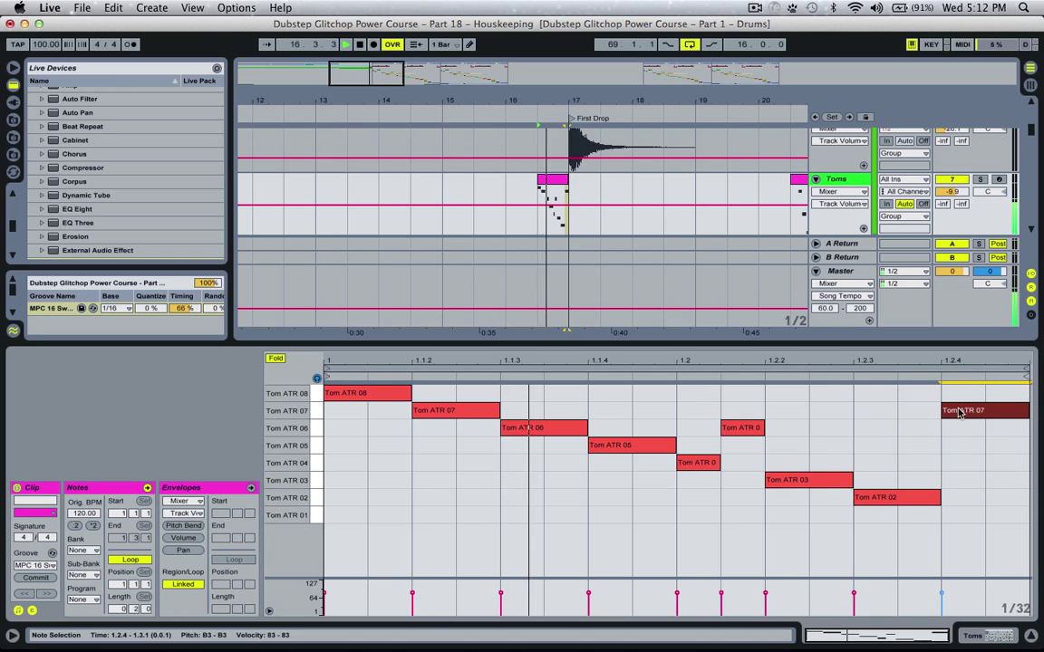
Examine the tracks around beat 16.4 while replaying the last beats before First Drop
{"action": "left_click", "coordinate": [537, 179]}
{"action": "left_click", "coordinate": [547, 194]}
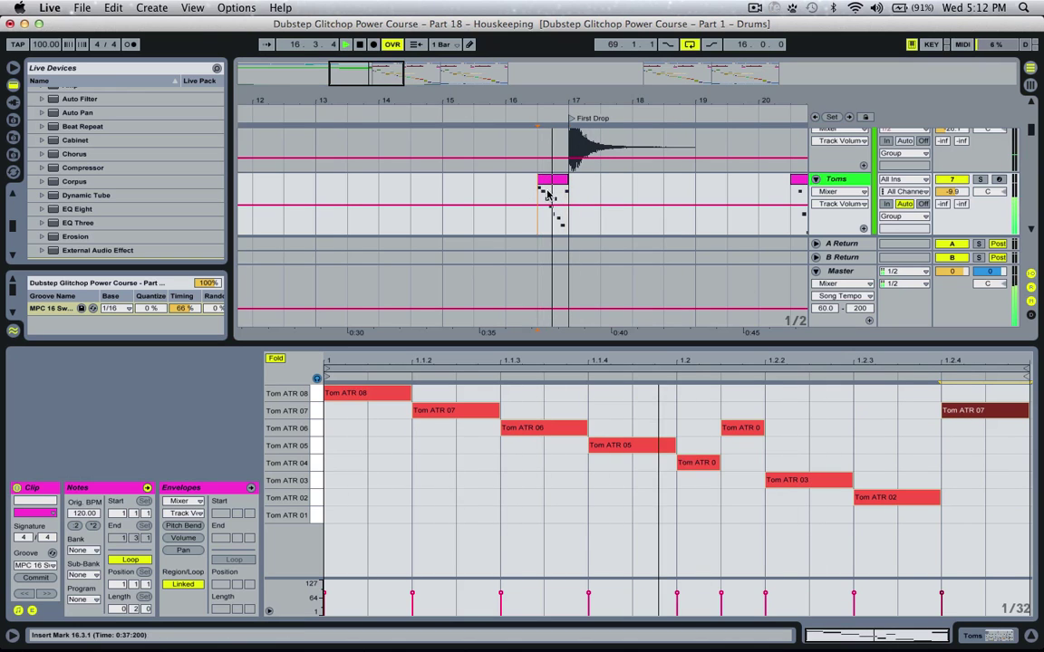
{"action": "scroll", "coordinate": [566, 197], "scroll_direction": "down", "scroll_amount": 3}
{"action": "scroll", "coordinate": [567, 196], "scroll_direction": "up", "scroll_amount": 3}
{"action": "left_click_drag", "start_coordinate": [363, 76], "coordinate": [478, 109]}
{"action": "left_click", "coordinate": [587, 200]}
{"action": "key", "text": "space"}
{"action": "key", "text": "space"}
{"action": "scroll", "coordinate": [617, 225], "scroll_direction": "down", "scroll_amount": 3}
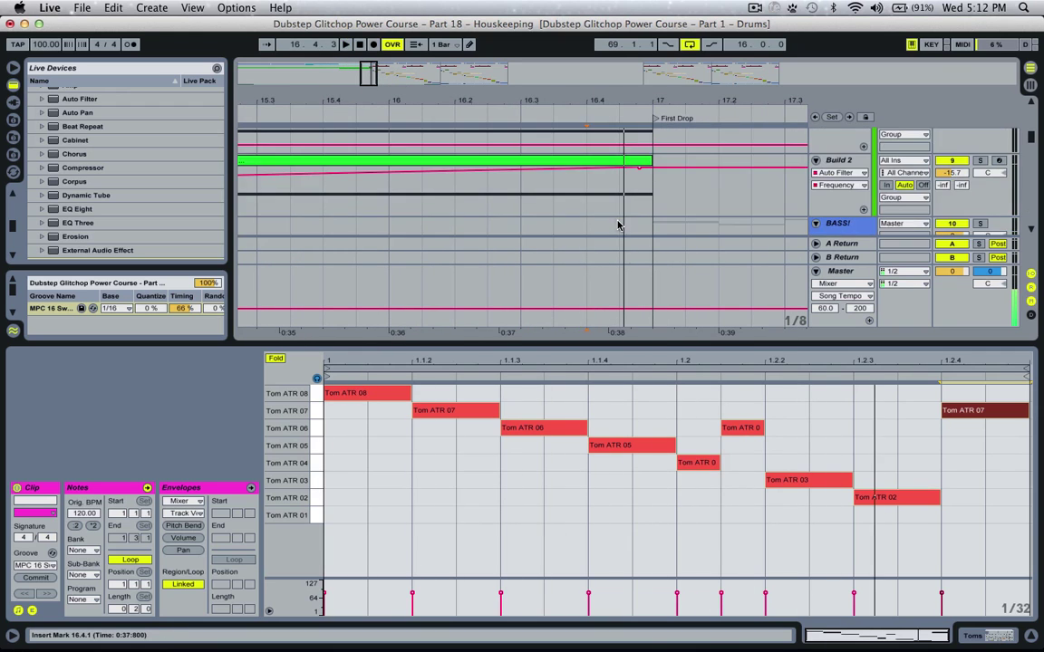
{"action": "scroll", "coordinate": [617, 226], "scroll_direction": "up", "scroll_amount": 2}
{"action": "key", "text": "space"}
{"action": "key", "text": "space"}
{"action": "scroll", "coordinate": [617, 226], "scroll_direction": "up", "scroll_amount": 6}
{"action": "scroll", "coordinate": [617, 226], "scroll_direction": "down", "scroll_amount": 1}
{"action": "key", "text": "space"}
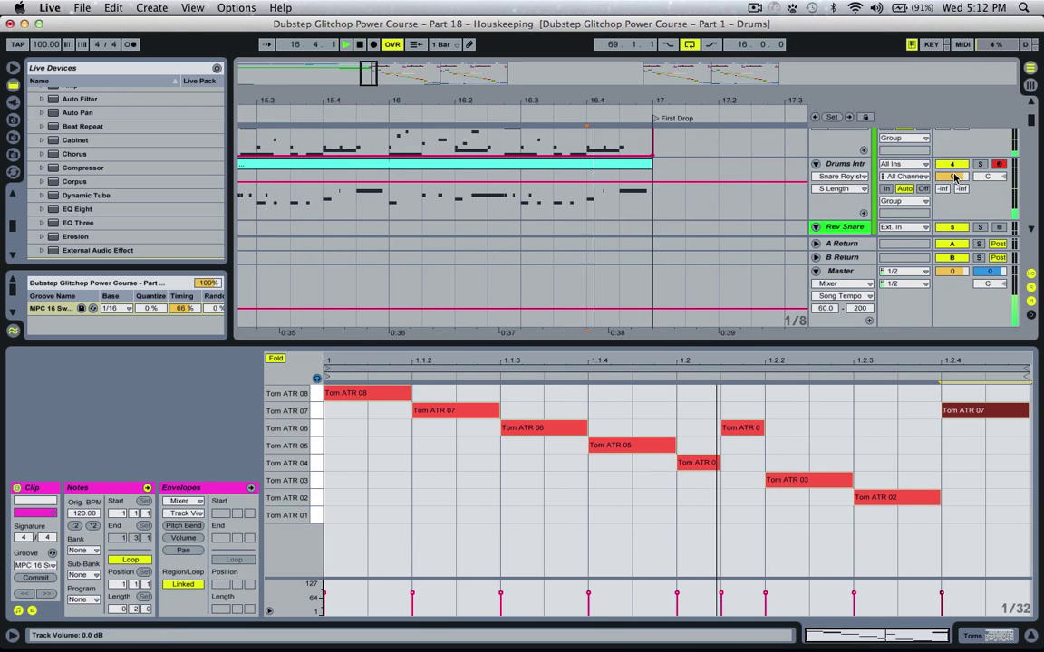
Delete the last beat before First Drop, 16.4.1 to 17.1.1, from both Drums Intro tracks
{"action": "left_click", "coordinate": [540, 208]}
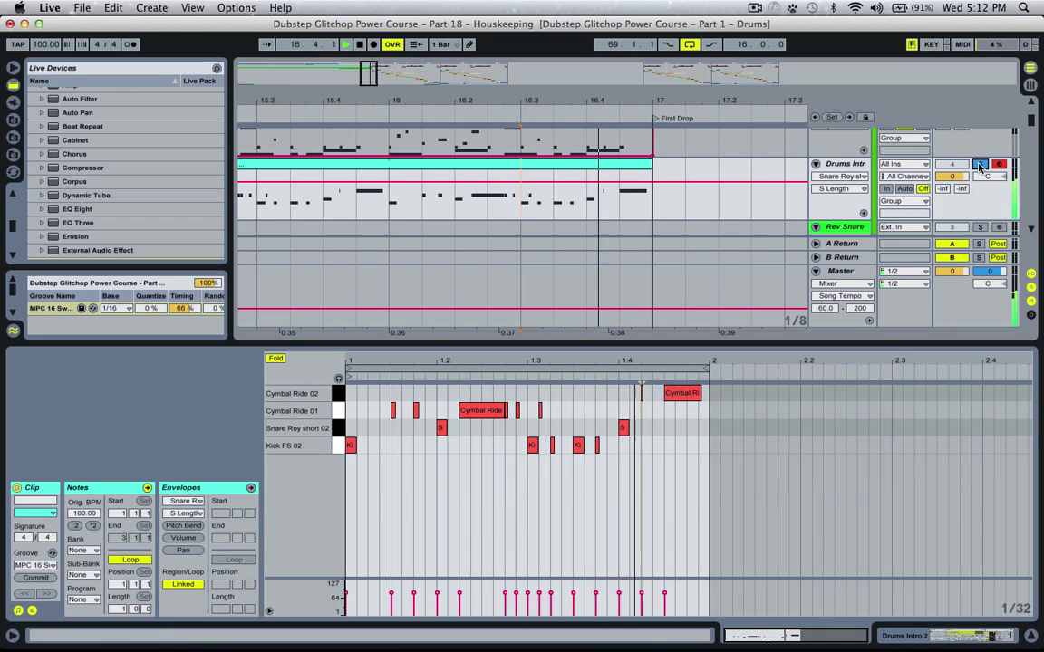
{"action": "key", "text": "space"}
{"action": "left_click_drag", "start_coordinate": [589, 199], "coordinate": [654, 209]}
{"action": "key", "text": "Delete"}
{"action": "scroll", "coordinate": [625, 208], "scroll_direction": "up", "scroll_amount": 3}
{"action": "left_click", "coordinate": [591, 212]}
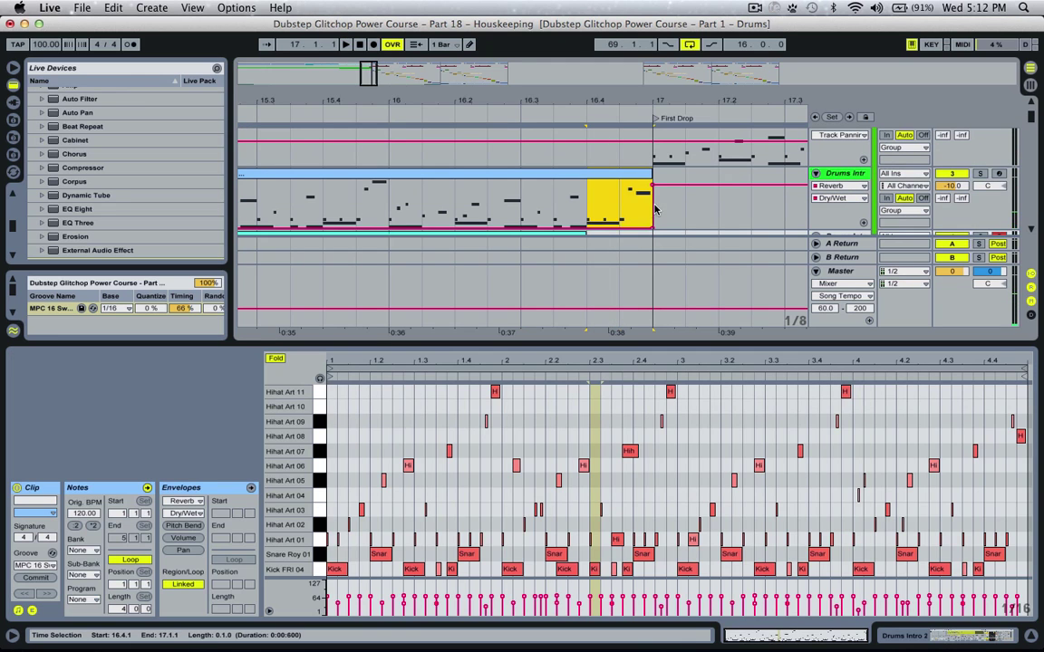
{"action": "key", "text": "Delete"}
Insert a new audio track below the second Drums Intro track and play from bar 16
{"action": "scroll", "coordinate": [617, 207], "scroll_direction": "down", "scroll_amount": 3}
{"action": "left_click", "coordinate": [851, 153]}
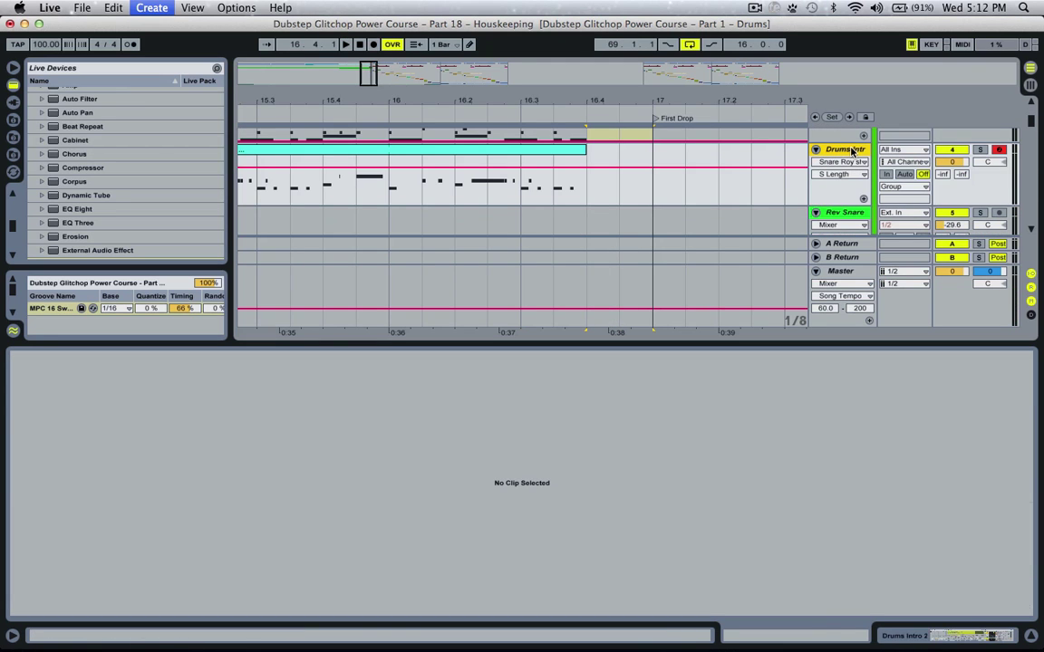
{"action": "key", "text": "super+t"}
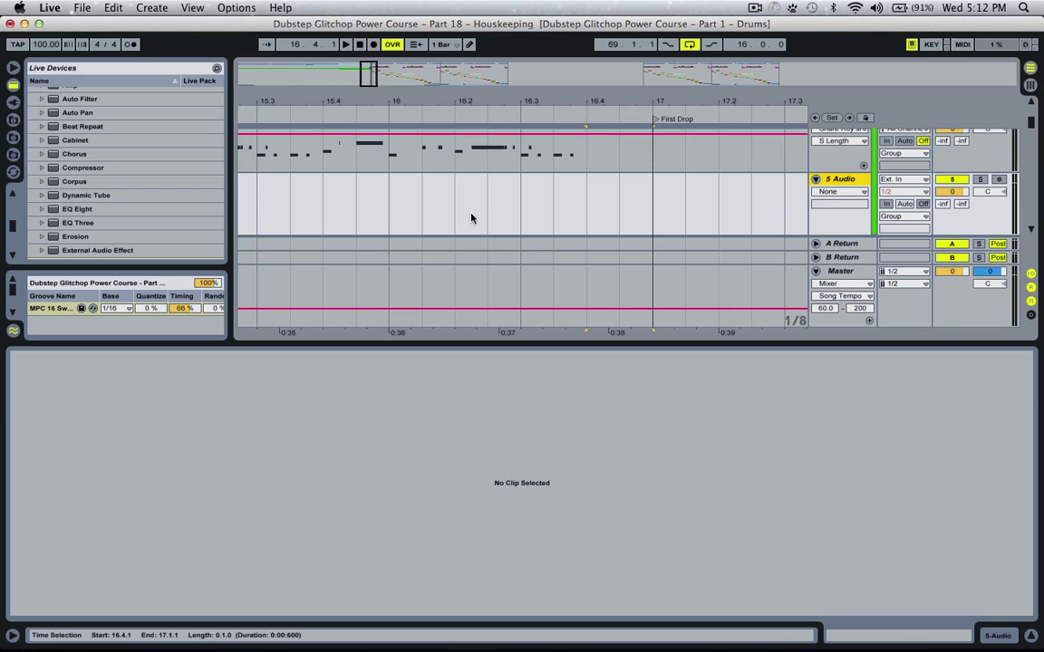
{"action": "left_click", "coordinate": [383, 208]}
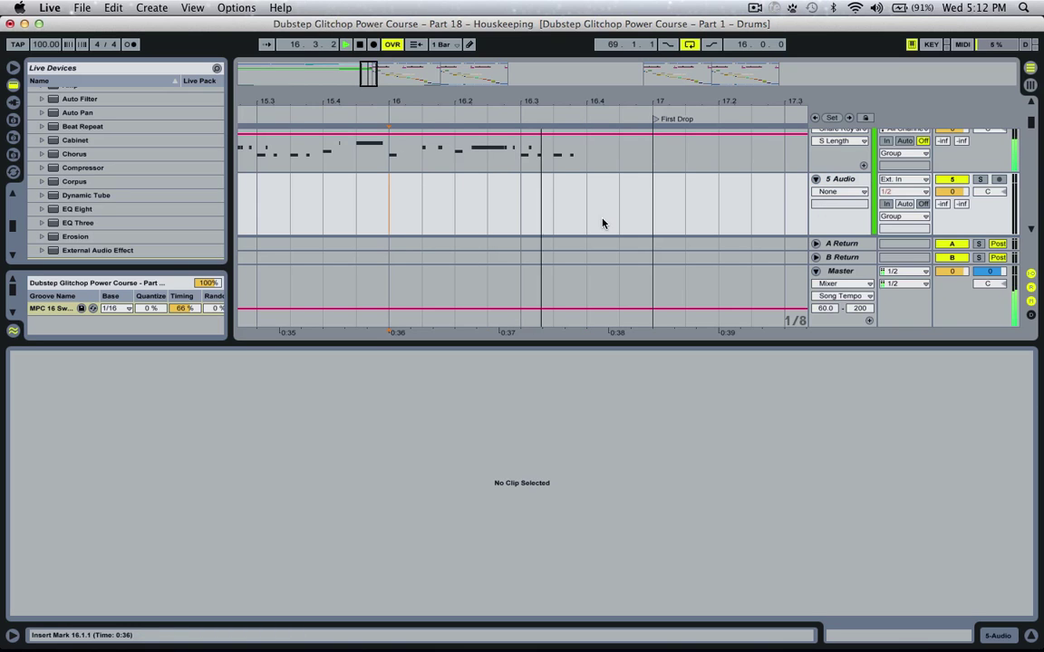
Browse the sample library to the Snares folder inside Individual Drum hits
{"action": "left_click", "coordinate": [12, 136]}
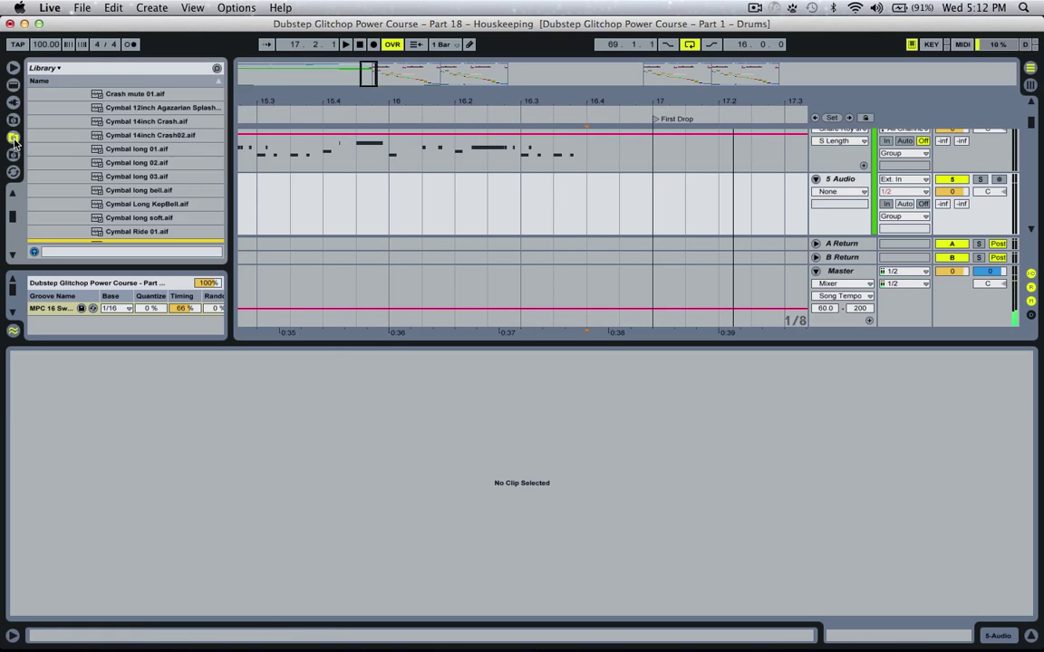
{"action": "key", "text": "space"}
{"action": "scroll", "coordinate": [94, 179], "scroll_direction": "up", "scroll_amount": 6}
{"action": "left_click", "coordinate": [69, 167]}
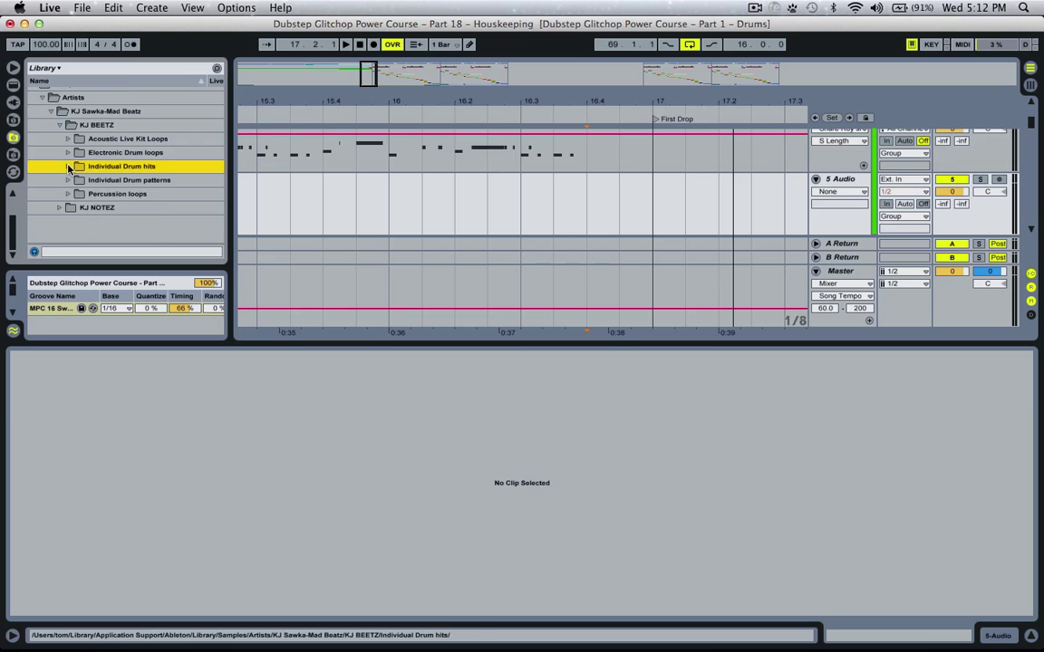
{"action": "left_click", "coordinate": [69, 167]}
{"action": "left_click", "coordinate": [78, 180]}
{"action": "scroll", "coordinate": [80, 186], "scroll_direction": "down", "scroll_amount": 1}
{"action": "left_click", "coordinate": [78, 194]}
{"action": "scroll", "coordinate": [91, 201], "scroll_direction": "down", "scroll_amount": 4}
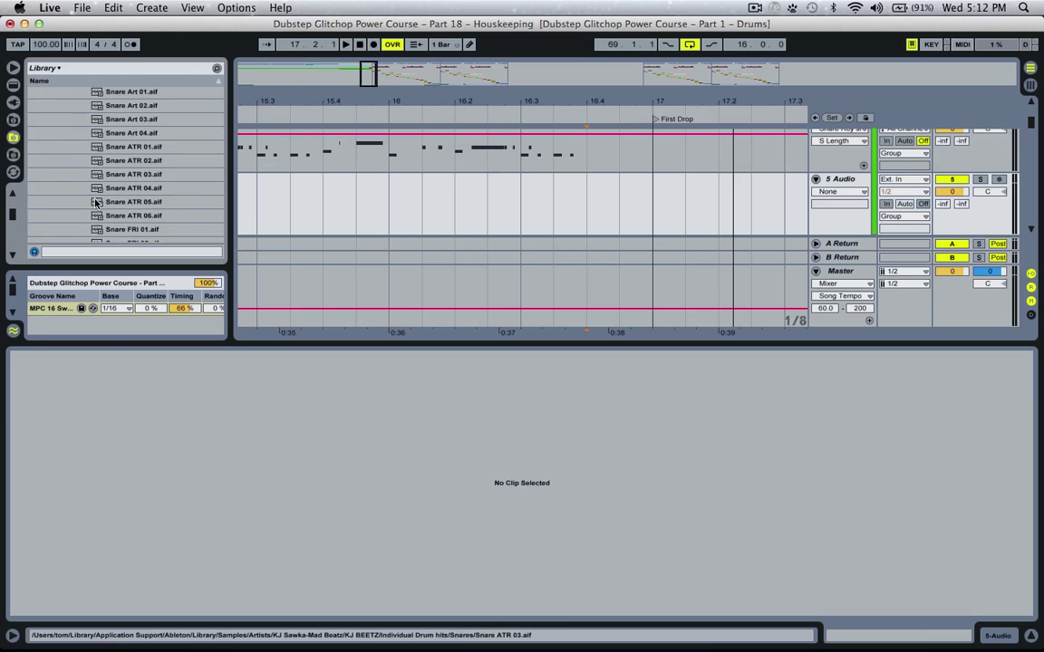
Audition the snare samples from Snare ATR 03 onward through the Snare FRI series
{"action": "left_click", "coordinate": [174, 174]}
{"action": "key", "text": "Down"}
{"action": "key", "text": "Down"}
{"action": "key", "text": "Down"}
{"action": "key", "text": "Down"}
{"action": "key", "text": "Down"}
{"action": "key", "text": "Down"}
{"action": "key", "text": "Down"}
{"action": "key", "text": "Down"}
{"action": "key", "text": "Down"}
{"action": "key", "text": "Down"}
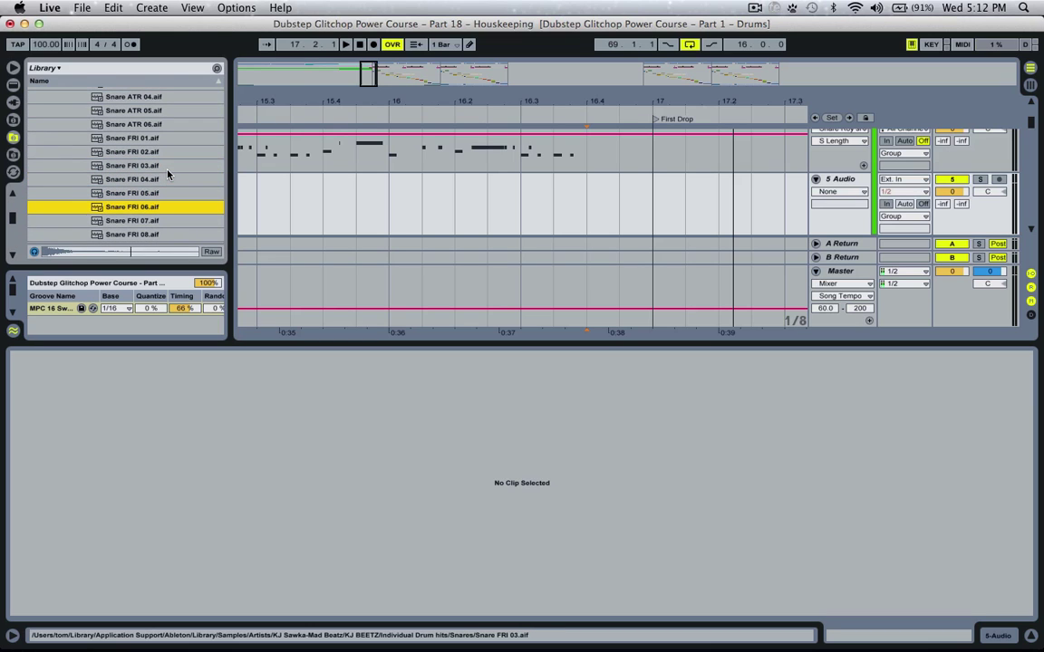
{"action": "key", "text": "Down"}
{"action": "key", "text": "Down"}
{"action": "key", "text": "Down"}
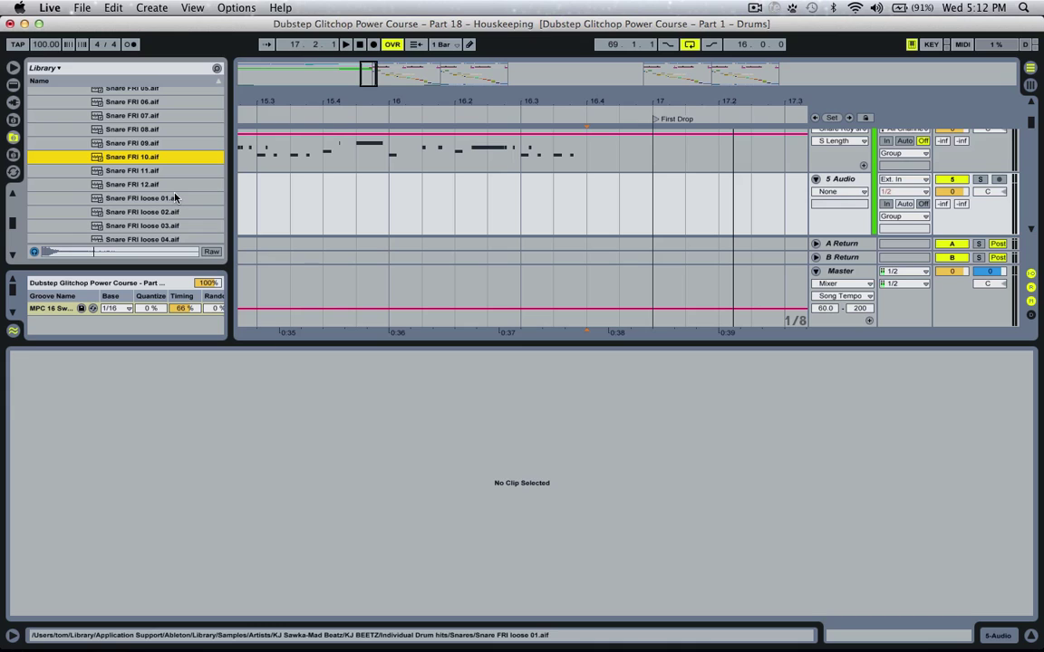
Place the Snare FRI 10 sample at 16.4.1 on the new audio track and play it from 16.2.3
{"action": "left_click_drag", "start_coordinate": [127, 166], "coordinate": [598, 186]}
{"action": "left_click", "coordinate": [504, 210]}
{"action": "key", "text": "space"}
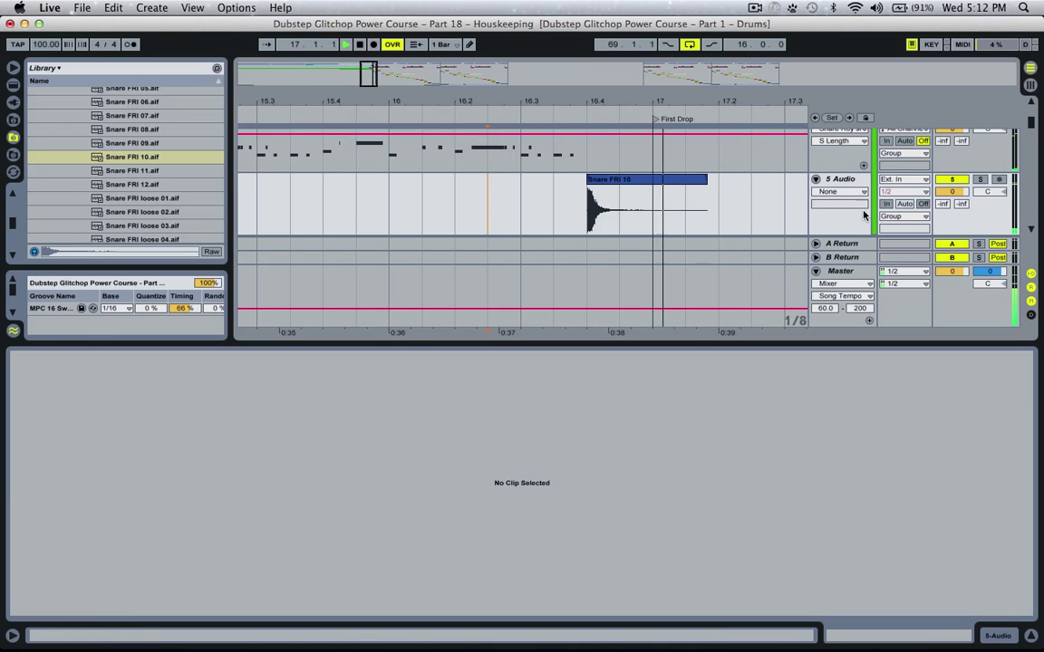
{"action": "key", "text": "space"}
{"action": "key", "text": "space"}
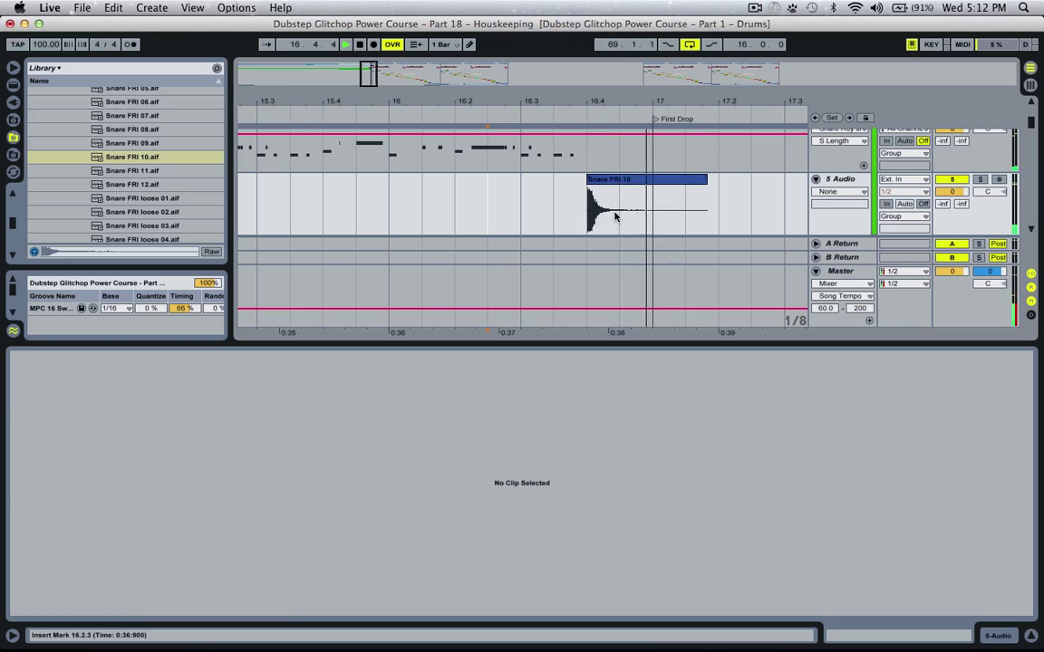
{"action": "key", "text": "space"}
Duplicate the first half beat of the Snare FRI 10 clip to 16.4.3 and reverse the copy
{"action": "left_click_drag", "start_coordinate": [618, 216], "coordinate": [592, 215]}
{"action": "key", "text": "super+d"}
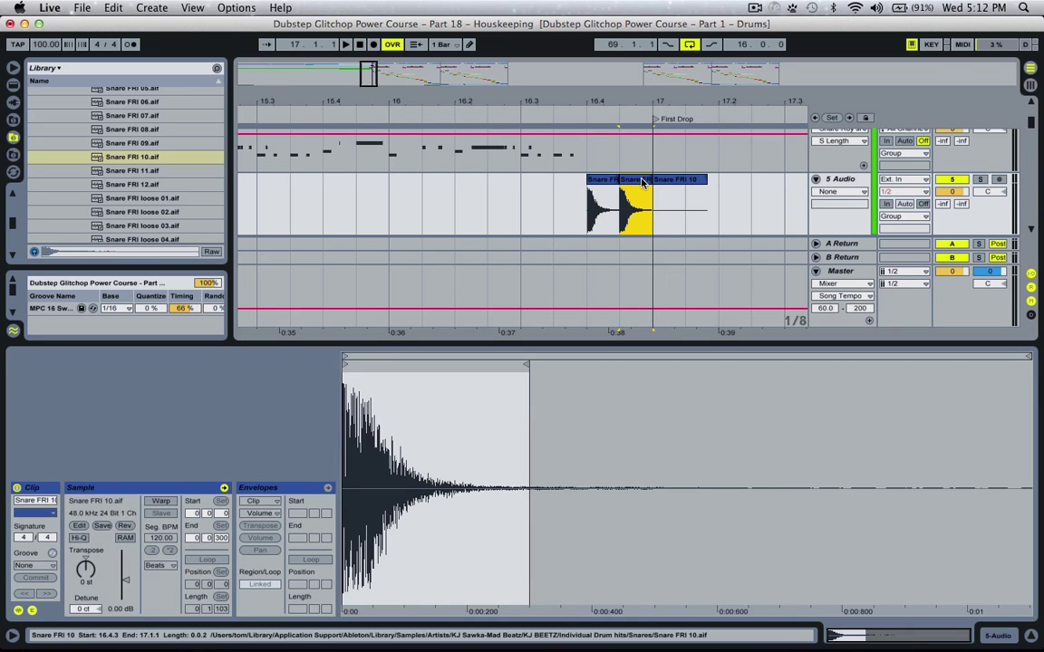
{"action": "double_click", "coordinate": [636, 180]}
{"action": "left_click", "coordinate": [126, 527]}
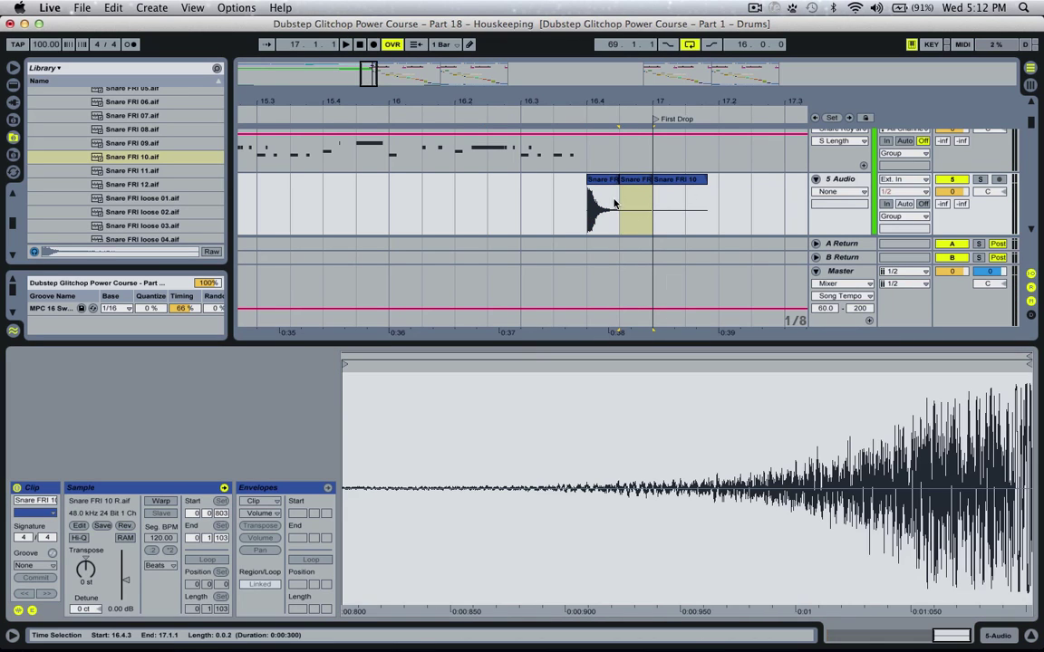
Play from 16.3.3 and lower the new audio track's volume to -11.2 dB
{"action": "left_click", "coordinate": [561, 227]}
{"action": "key", "text": "space"}
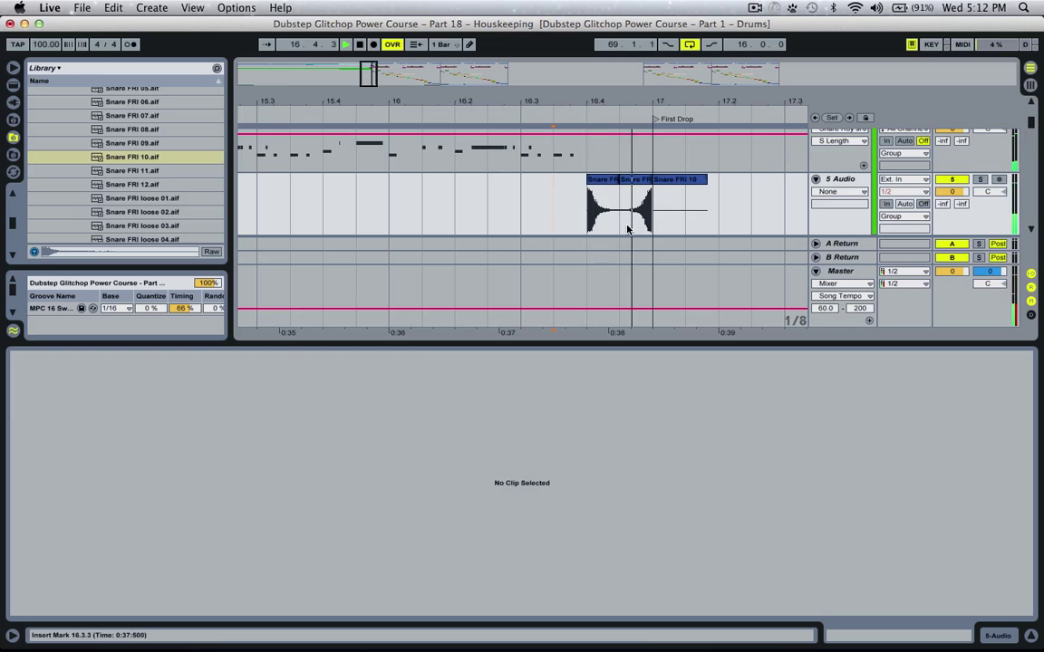
{"action": "key", "text": "space"}
{"action": "left_click_drag", "start_coordinate": [951, 193], "coordinate": [950, 229]}
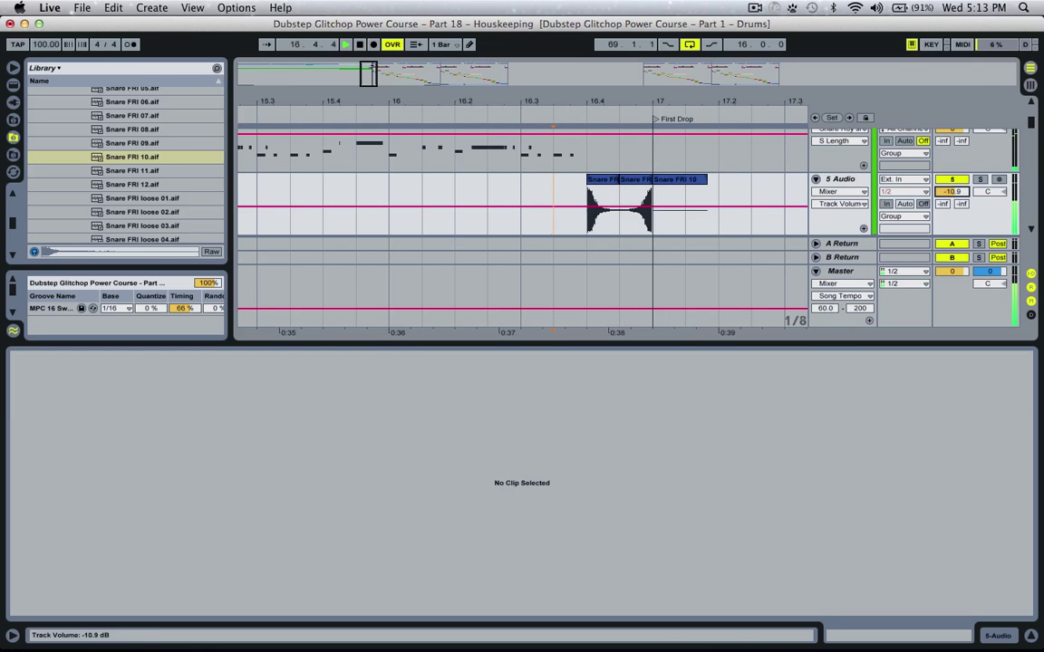
{"action": "key", "text": "space"}
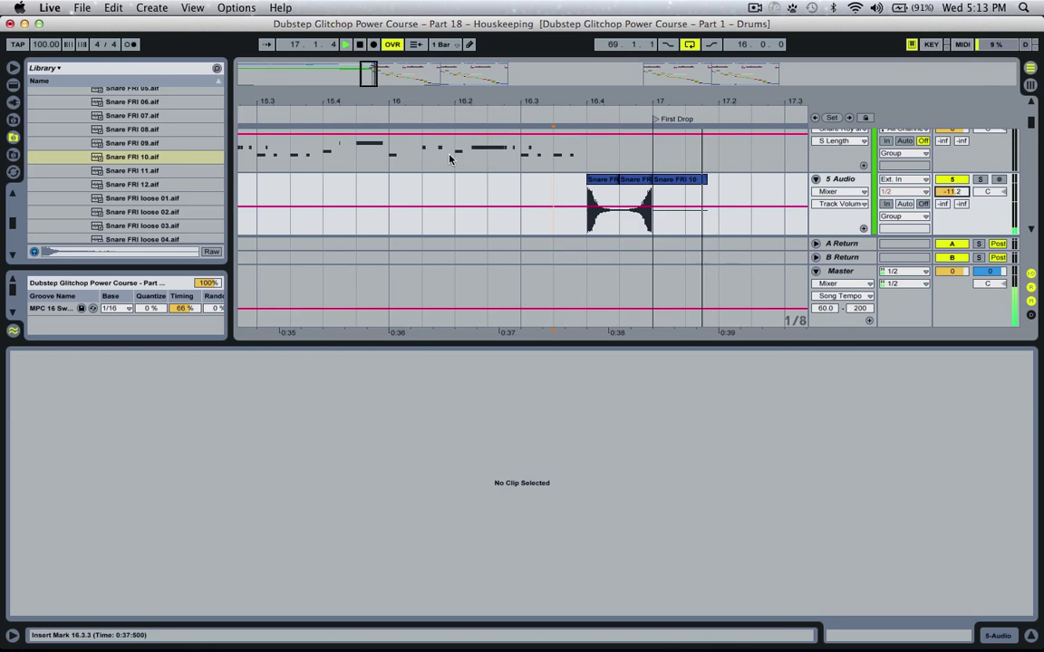
Play the full arrangement from bar 1 and look through the tracks from the drums down to Synth 2
{"action": "left_click", "coordinate": [311, 196]}
{"action": "key", "text": "space"}
{"action": "key", "text": "space"}
{"action": "left_click_drag", "start_coordinate": [360, 68], "coordinate": [360, 22]}
{"action": "left_click", "coordinate": [246, 179]}
{"action": "key", "text": "space"}
{"action": "key", "text": "space"}
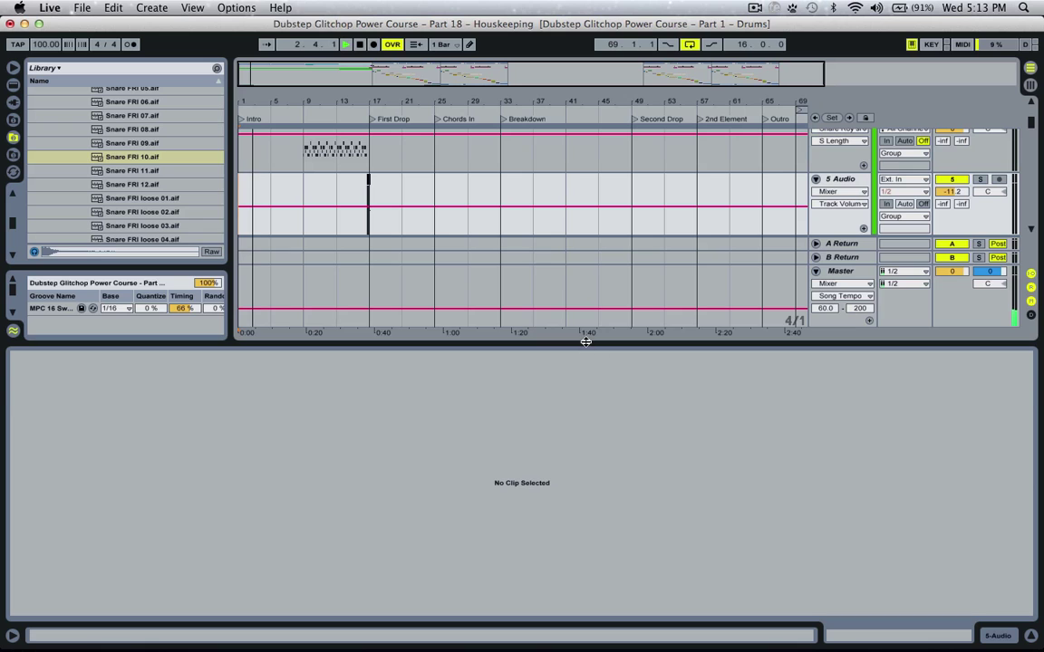
{"action": "left_click_drag", "start_coordinate": [586, 340], "coordinate": [580, 470]}
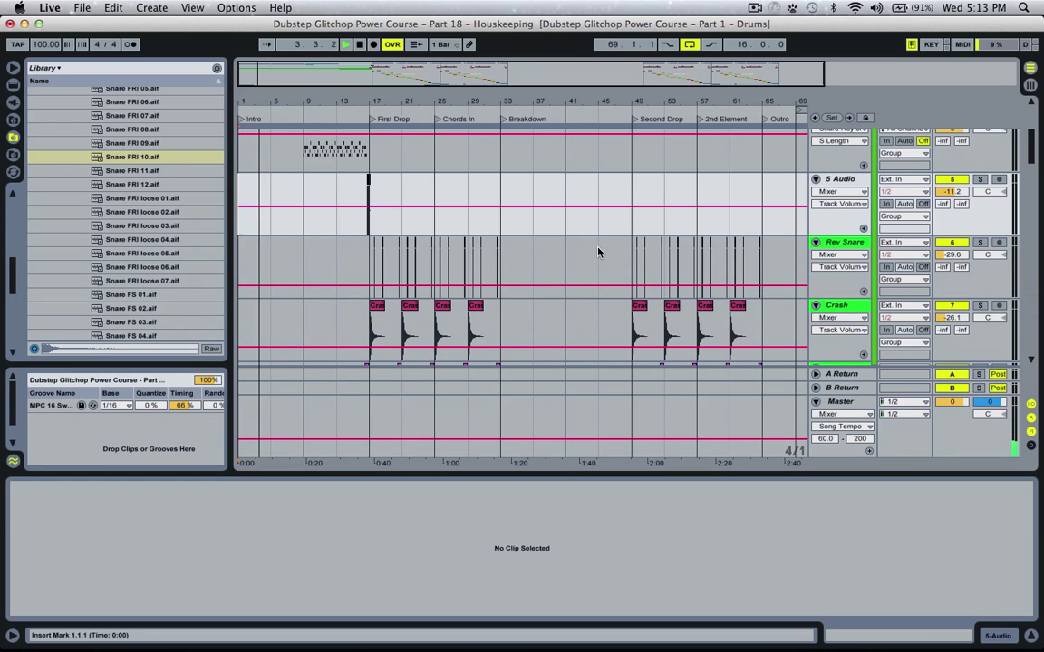
{"action": "scroll", "coordinate": [598, 252], "scroll_direction": "down", "scroll_amount": 15}
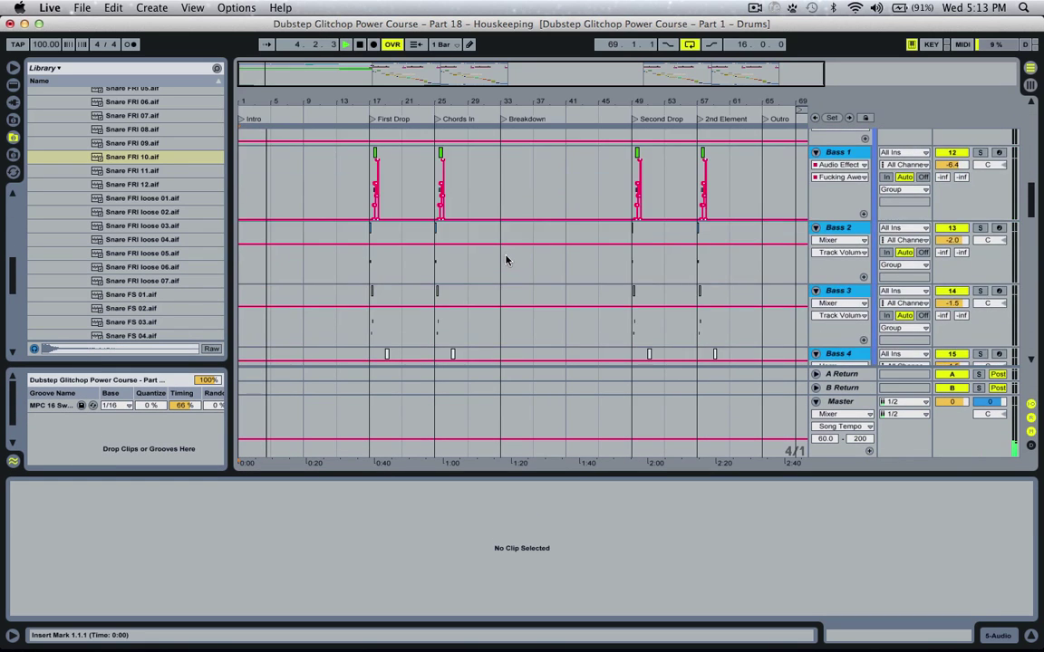
{"action": "scroll", "coordinate": [505, 260], "scroll_direction": "down", "scroll_amount": 15}
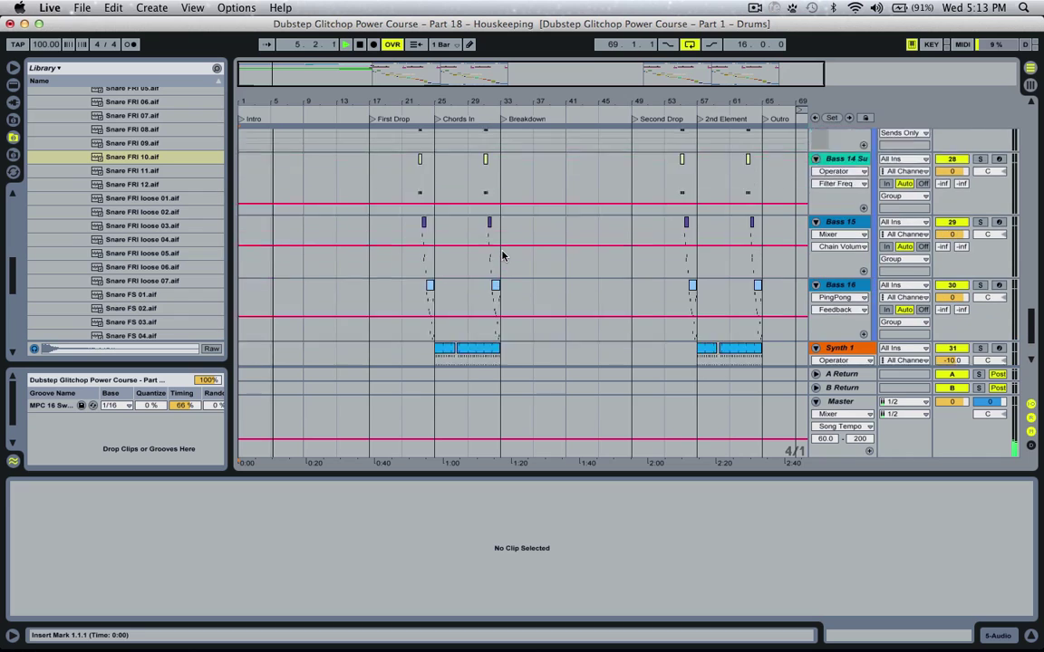
{"action": "scroll", "coordinate": [504, 256], "scroll_direction": "down", "scroll_amount": 4}
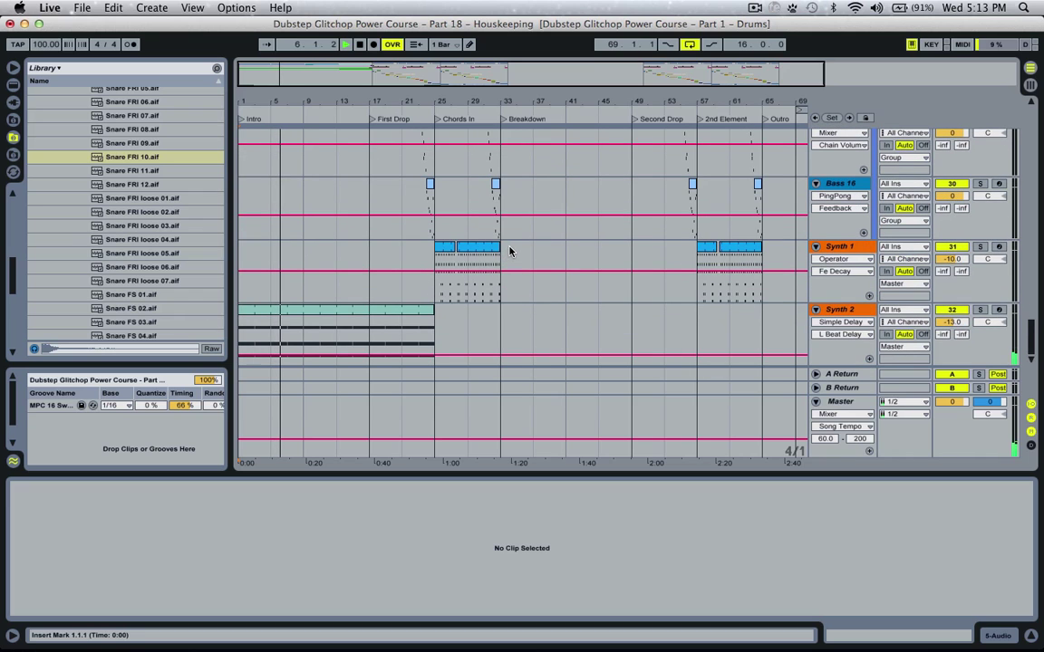
Lower the sample Length of Snare Roy short 02 on the second intro drum track to 63.5 % during playback
{"action": "scroll", "coordinate": [508, 252], "scroll_direction": "up", "scroll_amount": 10}
{"action": "scroll", "coordinate": [509, 254], "scroll_direction": "up", "scroll_amount": 15}
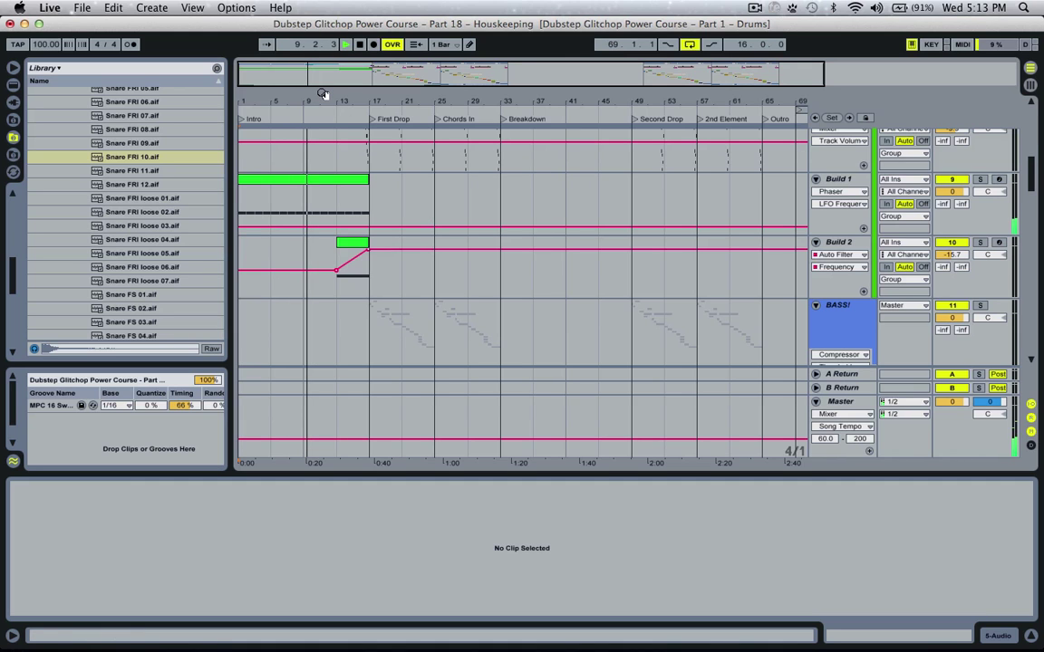
{"action": "scroll", "coordinate": [421, 263], "scroll_direction": "up", "scroll_amount": 6}
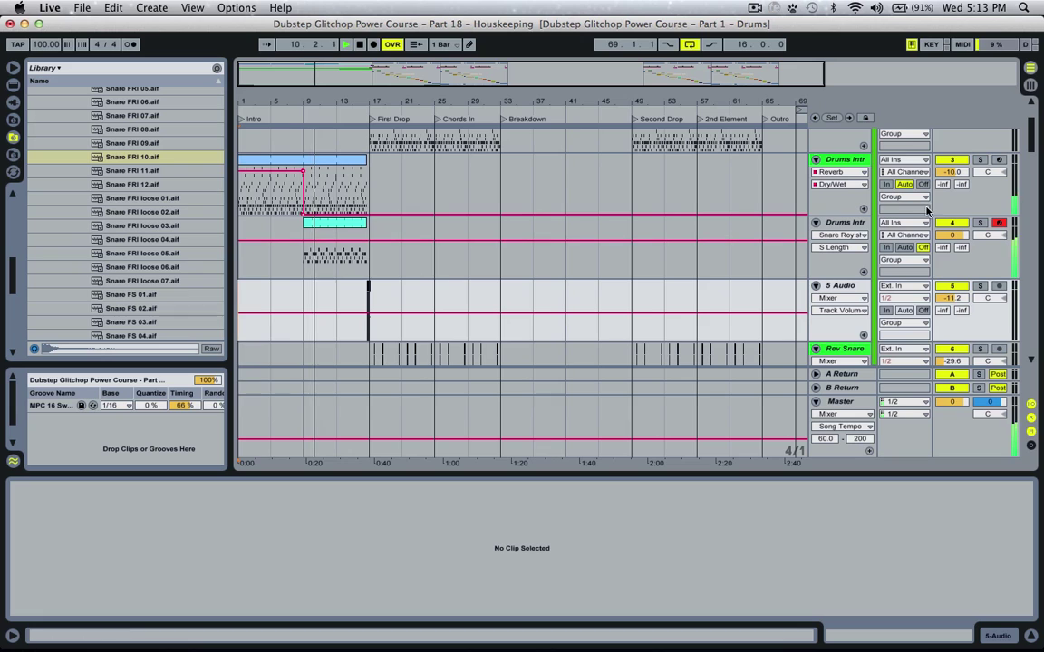
{"action": "left_click", "coordinate": [850, 225]}
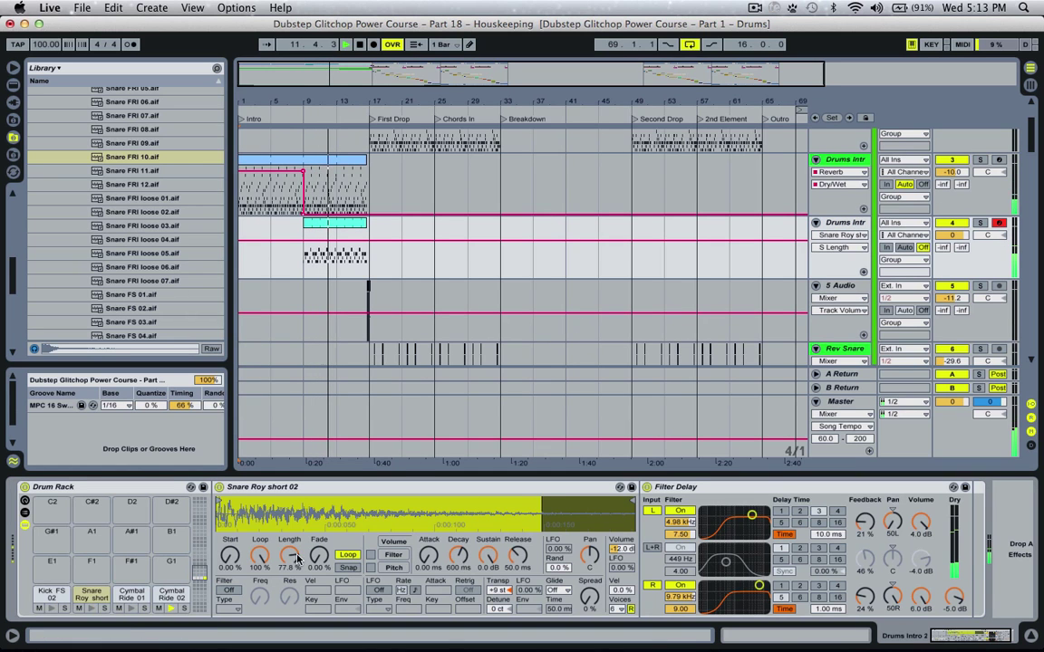
{"action": "mouse_move", "coordinate": [292, 554]}
{"action": "left_mouse_down"}
{"action": "mouse_move", "coordinate": [297, 616]}
{"action": "mouse_move", "coordinate": [297, 573]}
{"action": "left_mouse_up"}
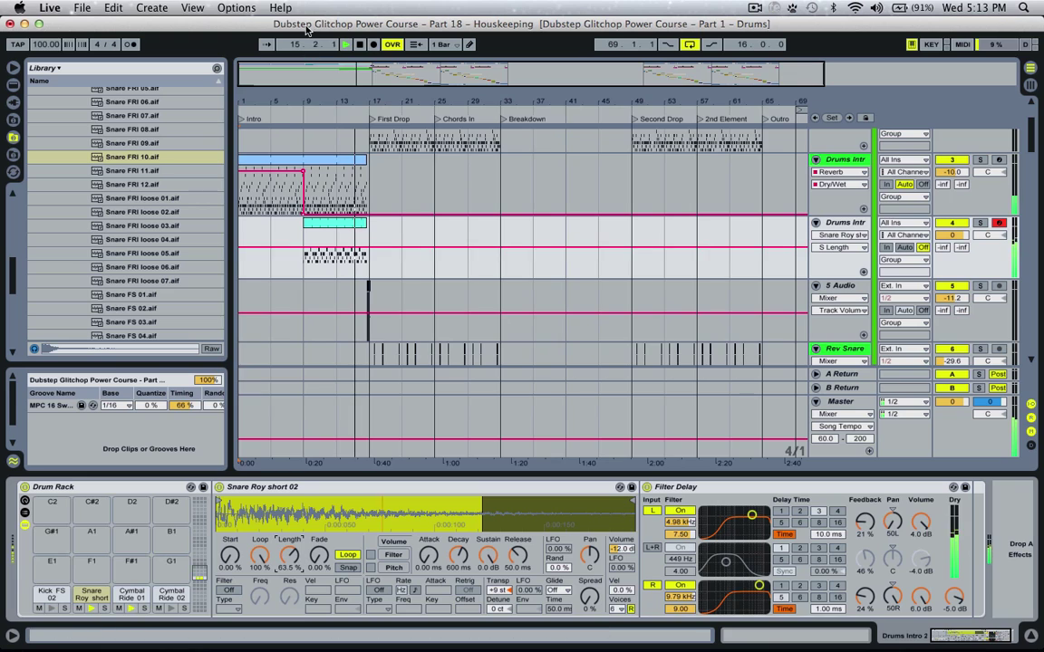
Listen through First Drop and Chords In while examining the transition at bar 17 and the drum and bass tracks
{"action": "left_click_drag", "start_coordinate": [343, 102], "coordinate": [291, 147]}
{"action": "scroll", "coordinate": [404, 148], "scroll_direction": "down", "scroll_amount": 2}
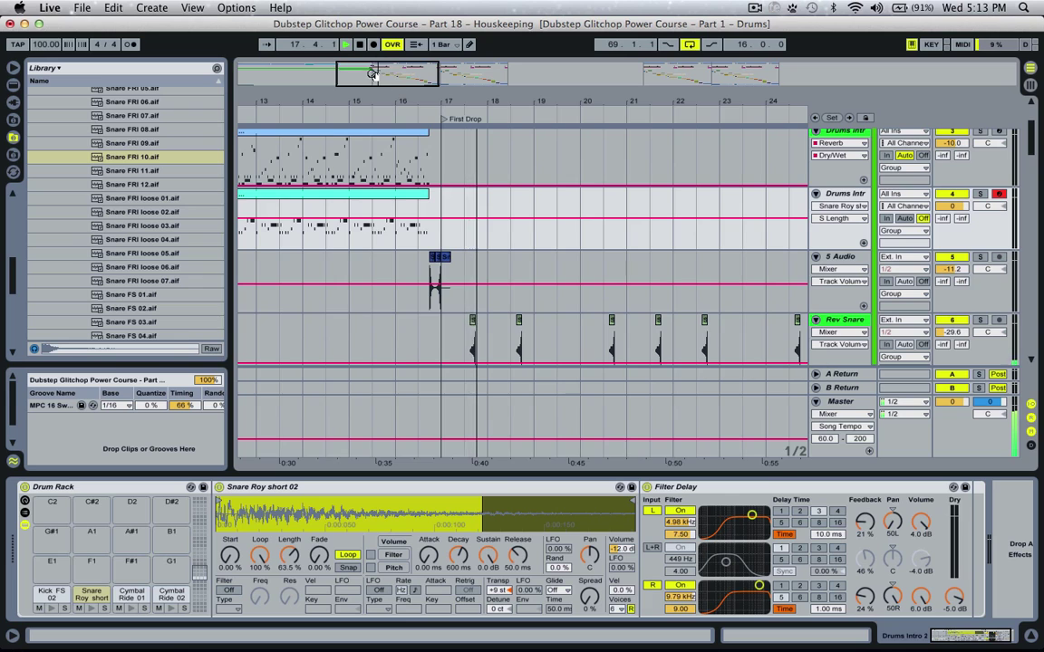
{"action": "left_click_drag", "start_coordinate": [373, 72], "coordinate": [373, 9]}
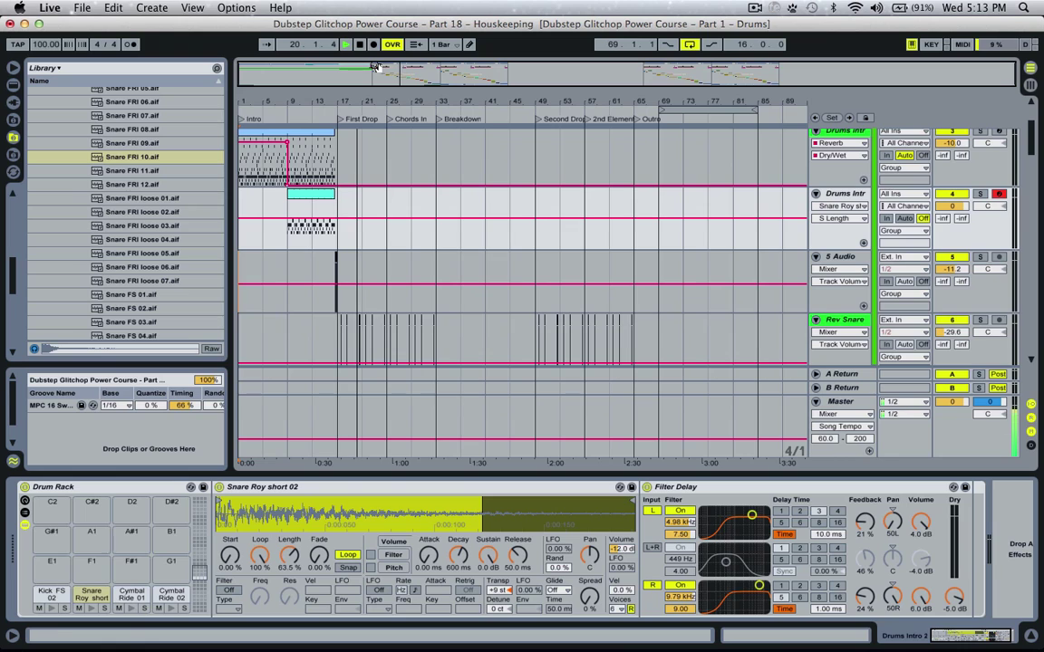
{"action": "scroll", "coordinate": [417, 157], "scroll_direction": "up", "scroll_amount": 5}
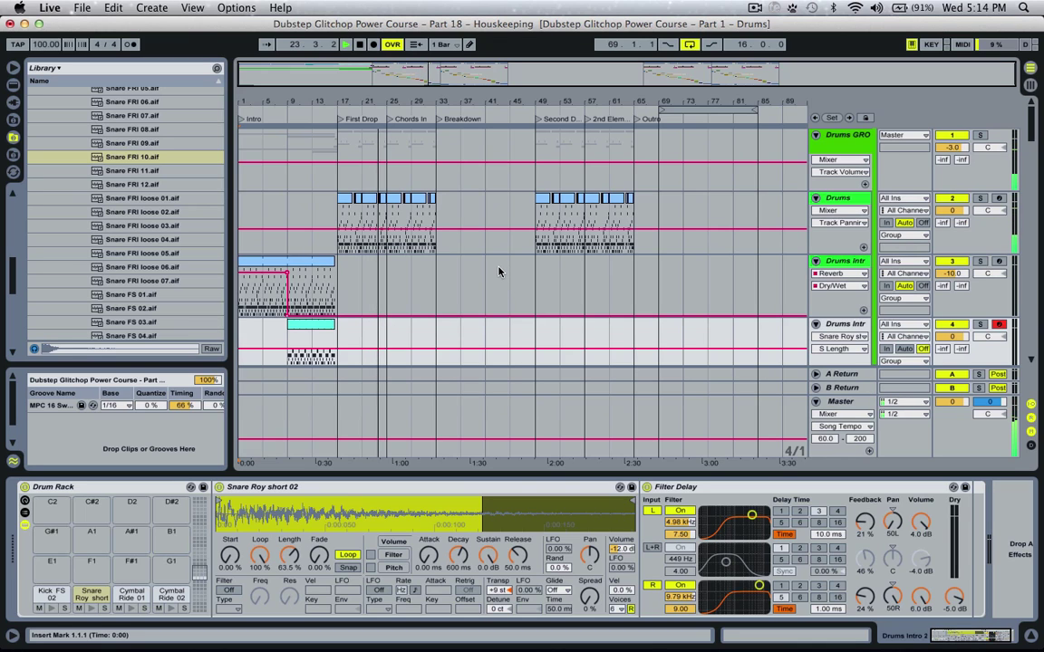
{"action": "scroll", "coordinate": [485, 280], "scroll_direction": "down", "scroll_amount": 6}
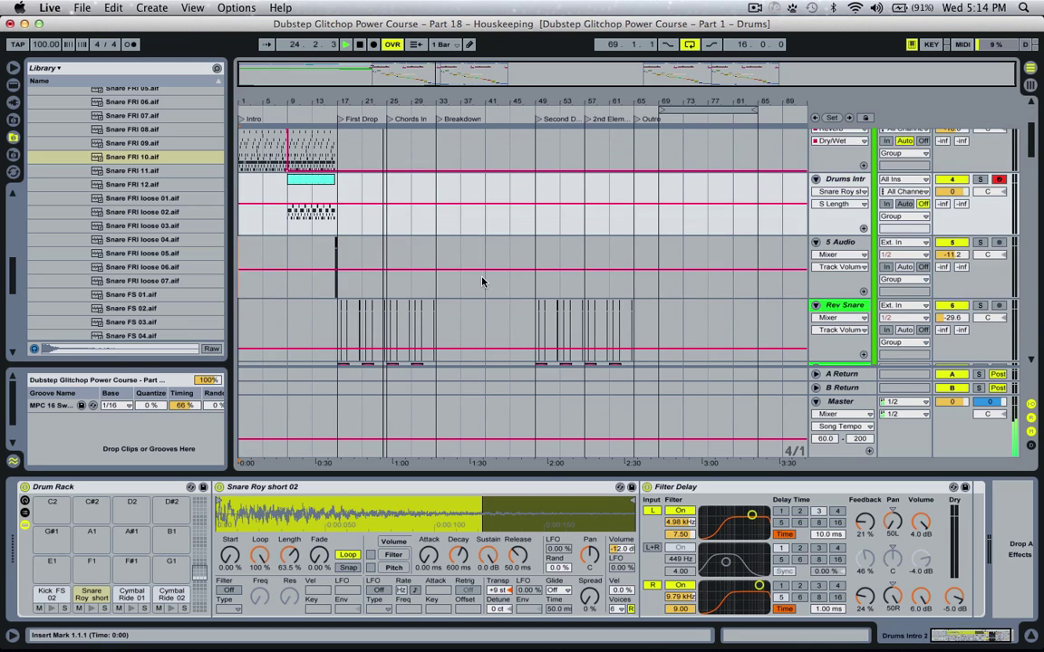
{"action": "scroll", "coordinate": [482, 281], "scroll_direction": "up", "scroll_amount": 2}
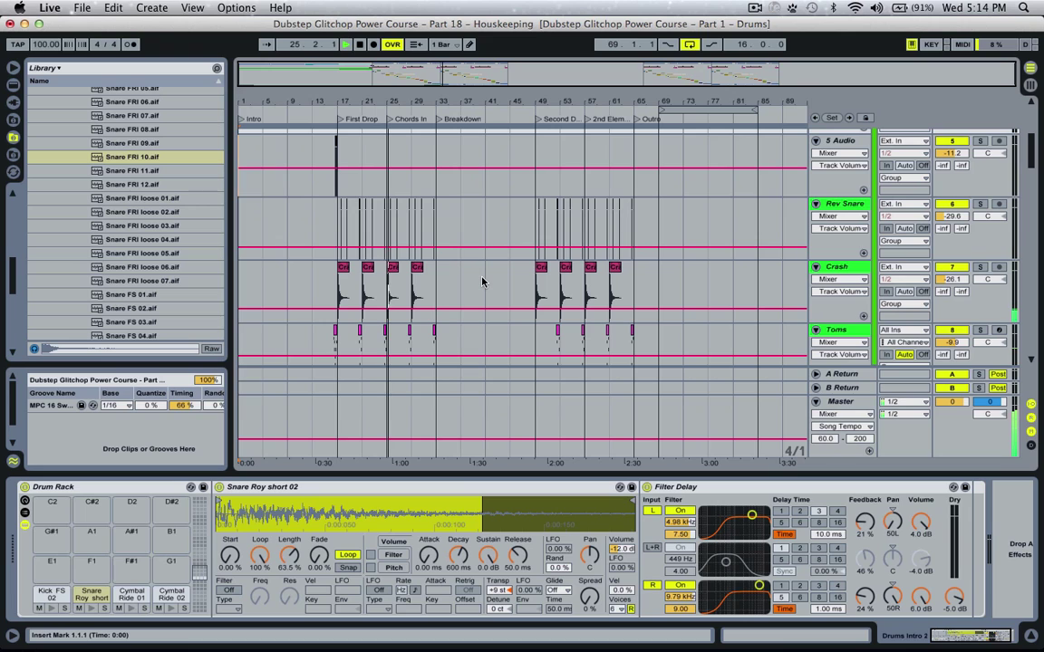
{"action": "scroll", "coordinate": [480, 286], "scroll_direction": "down", "scroll_amount": 8}
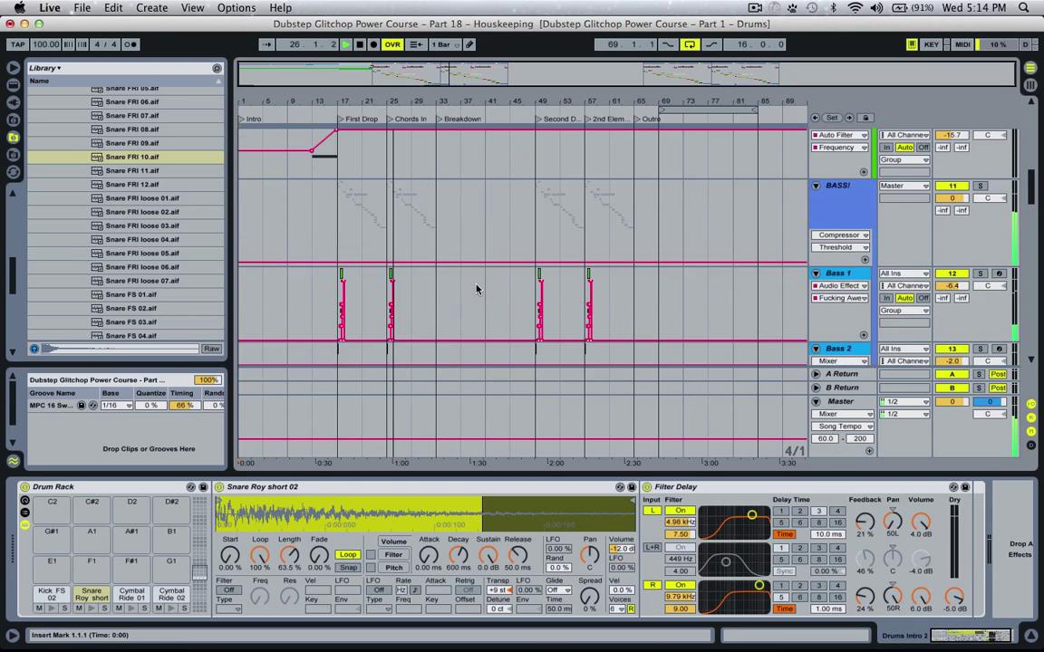
{"action": "scroll", "coordinate": [477, 289], "scroll_direction": "up", "scroll_amount": 6}
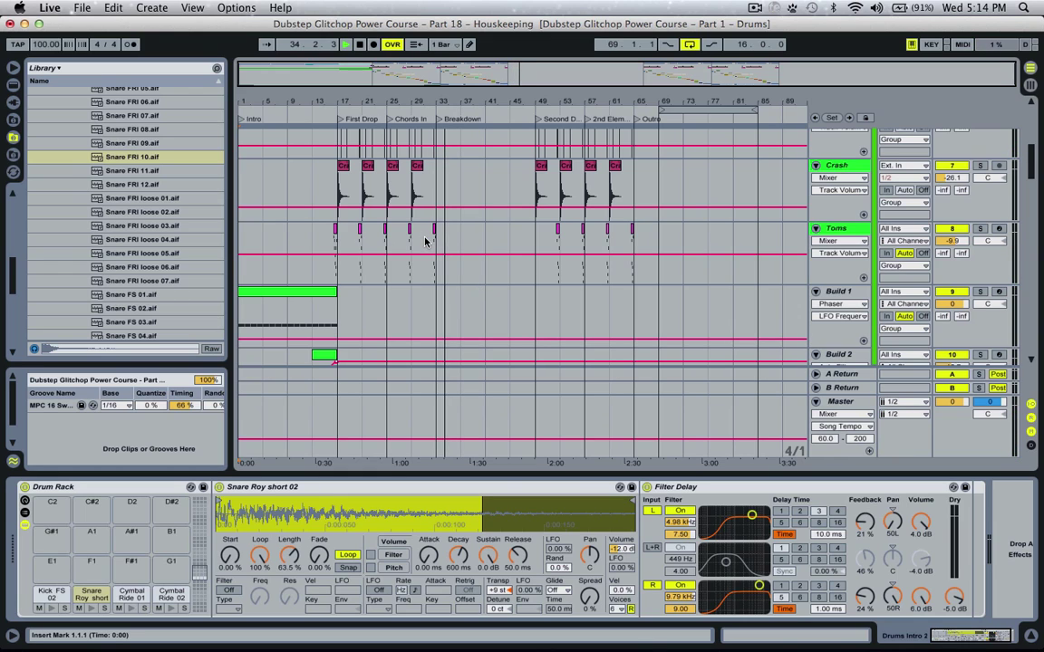
Stop playback and check the Toms track at the start of Second Drop and at 65.1.1, the start of the Outro
{"action": "left_click", "coordinate": [534, 243]}
{"action": "key", "text": "space"}
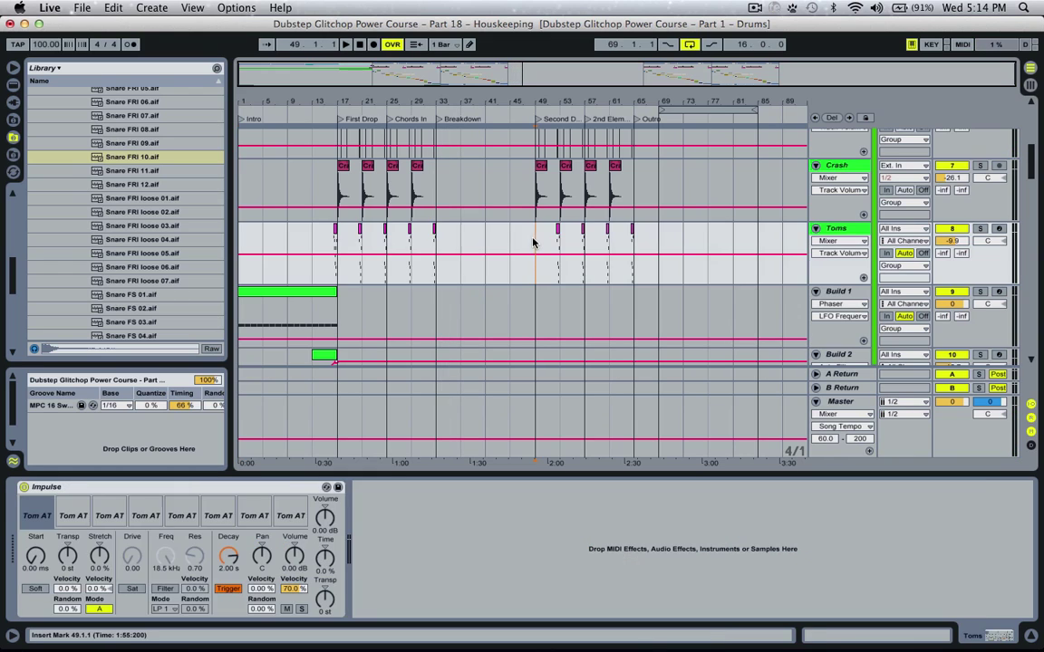
{"action": "left_click", "coordinate": [635, 235]}
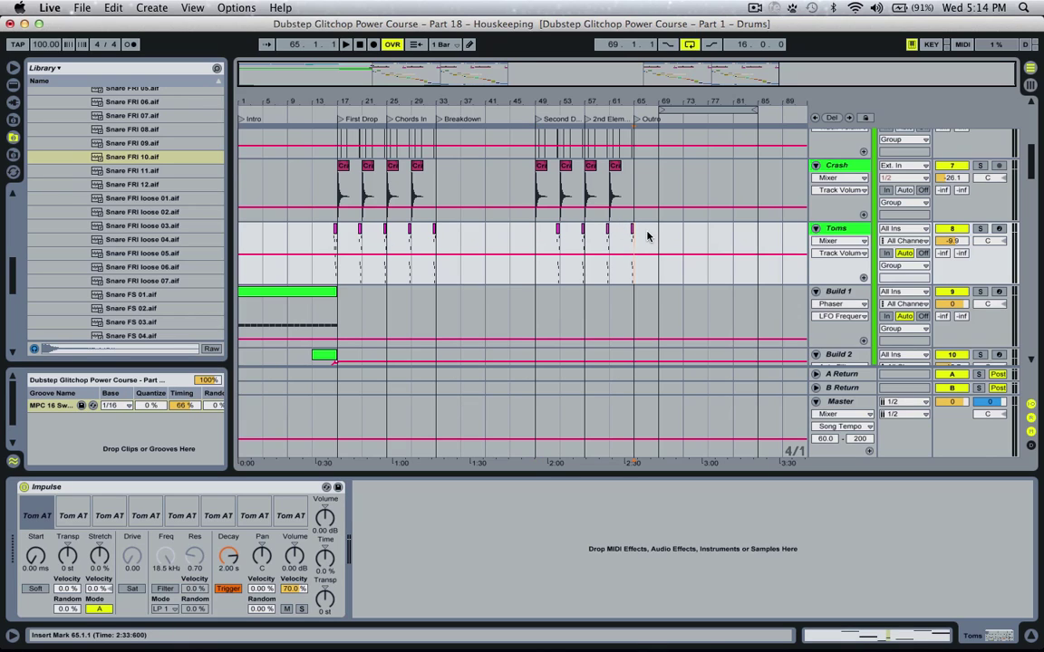